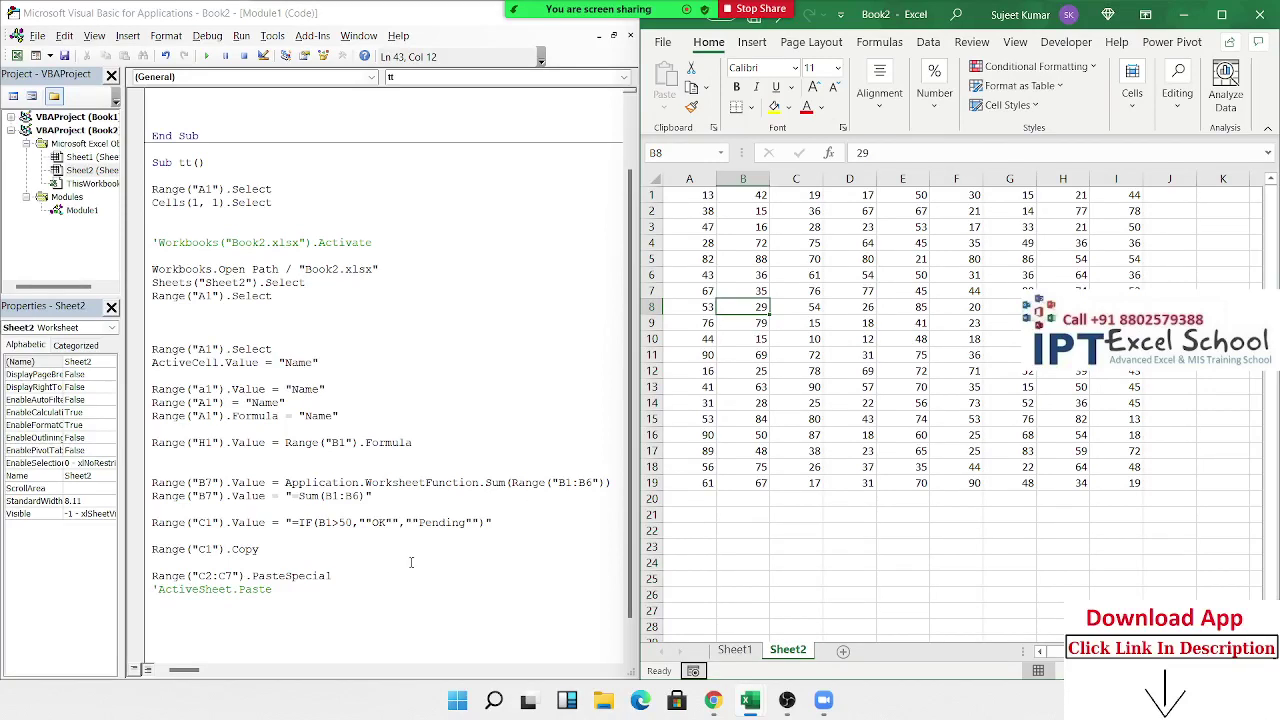
Insert blank lines above End Sub in the tt macro and move the caret up into them.
scroll(225, 615, "down", 3)
left_click_drag(216, 595, 133, 150)
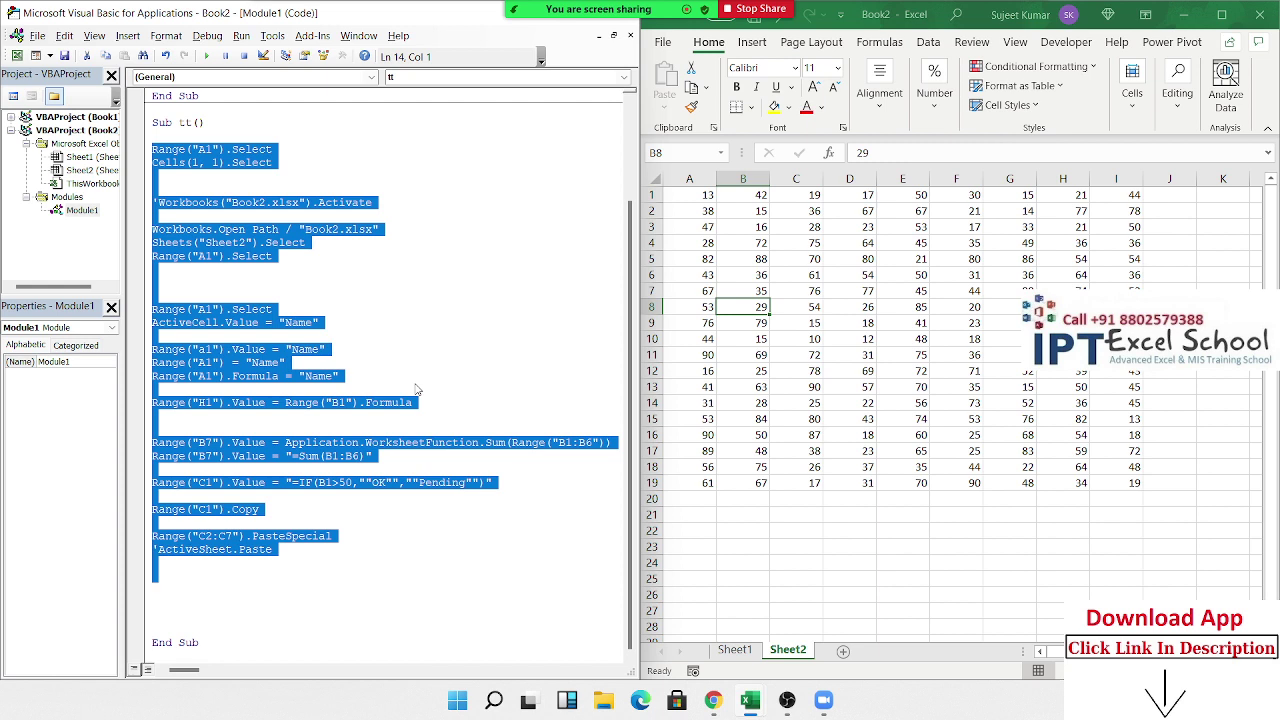
left_click(288, 612)
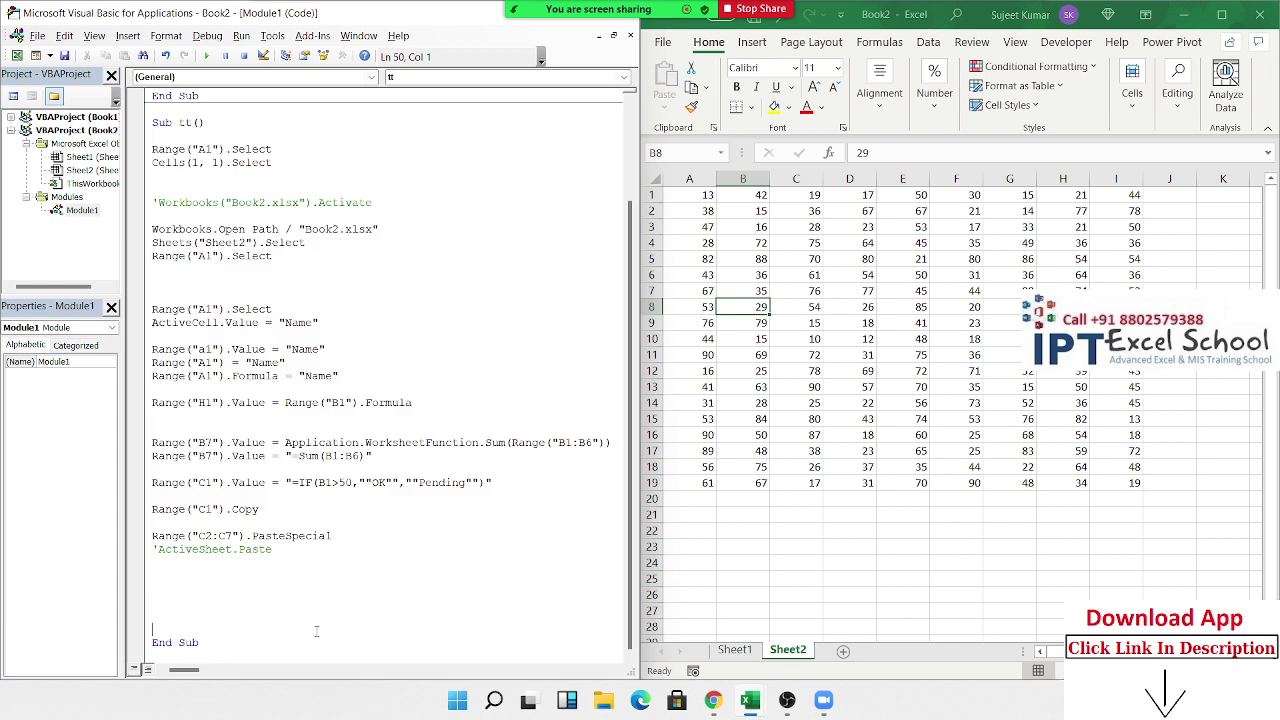
left_click(206, 643)
key("Home")
key("Return")
key("Return")
key("Return")
key("Return")
key("Return")
scroll(385, 370, "down", 4)
key("Up")
key("Up")
key("Up")
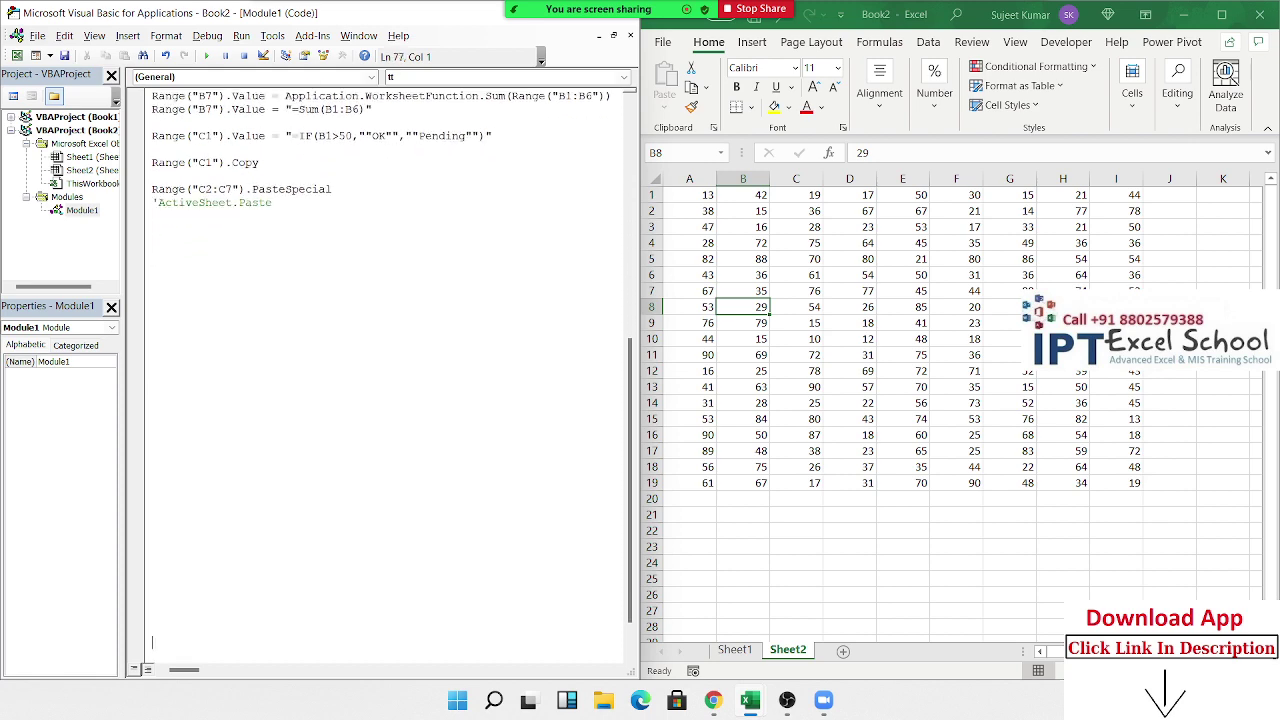
key("Up")
key("Up")
key("Up")
key("Up")
Add the statements Range("a1").Select and Range("a1:I19").Select with IntelliSense completion.
type("RANG")
type("E(\"a")
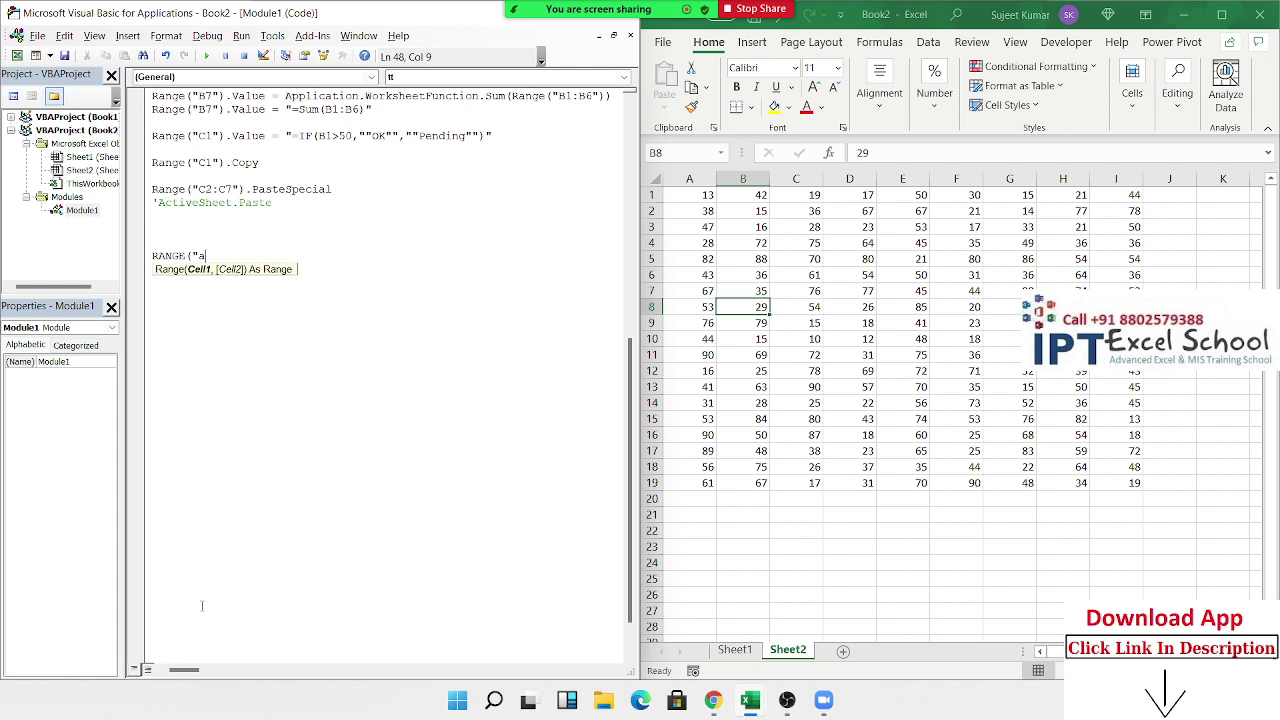
type("1\")")
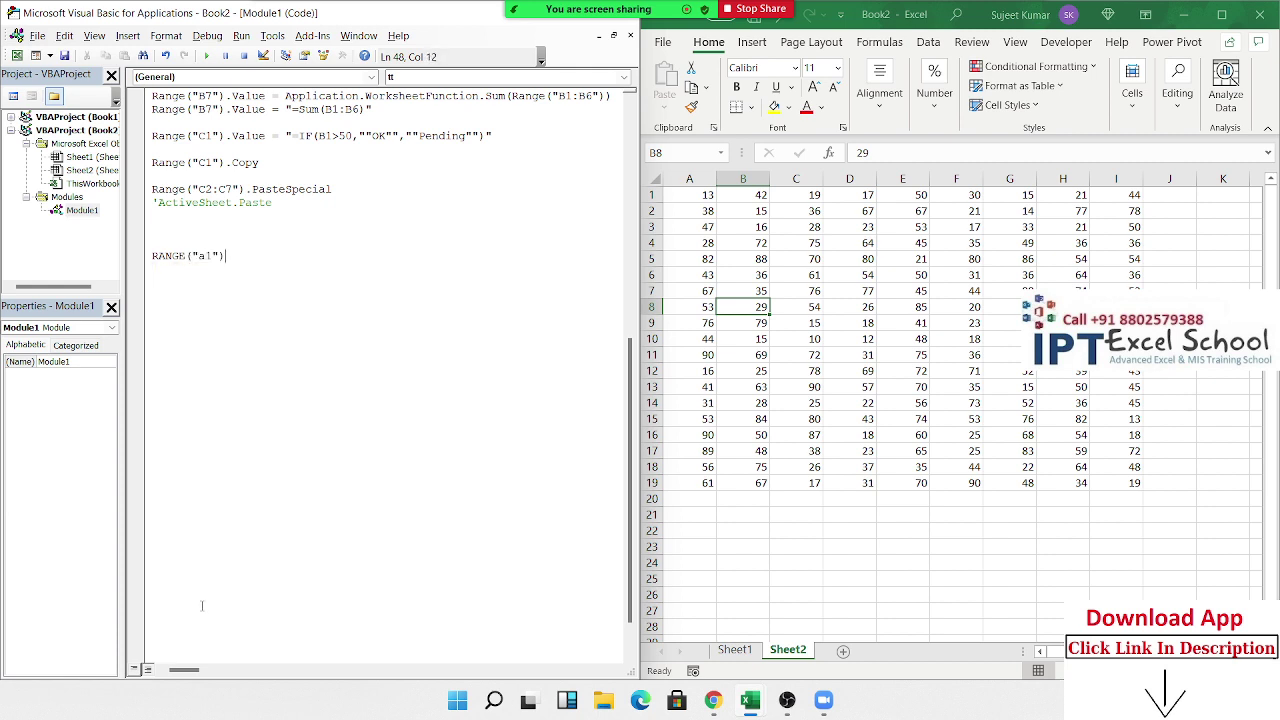
type(".SE")
key("Return")
type("RANGE")
type("(\"")
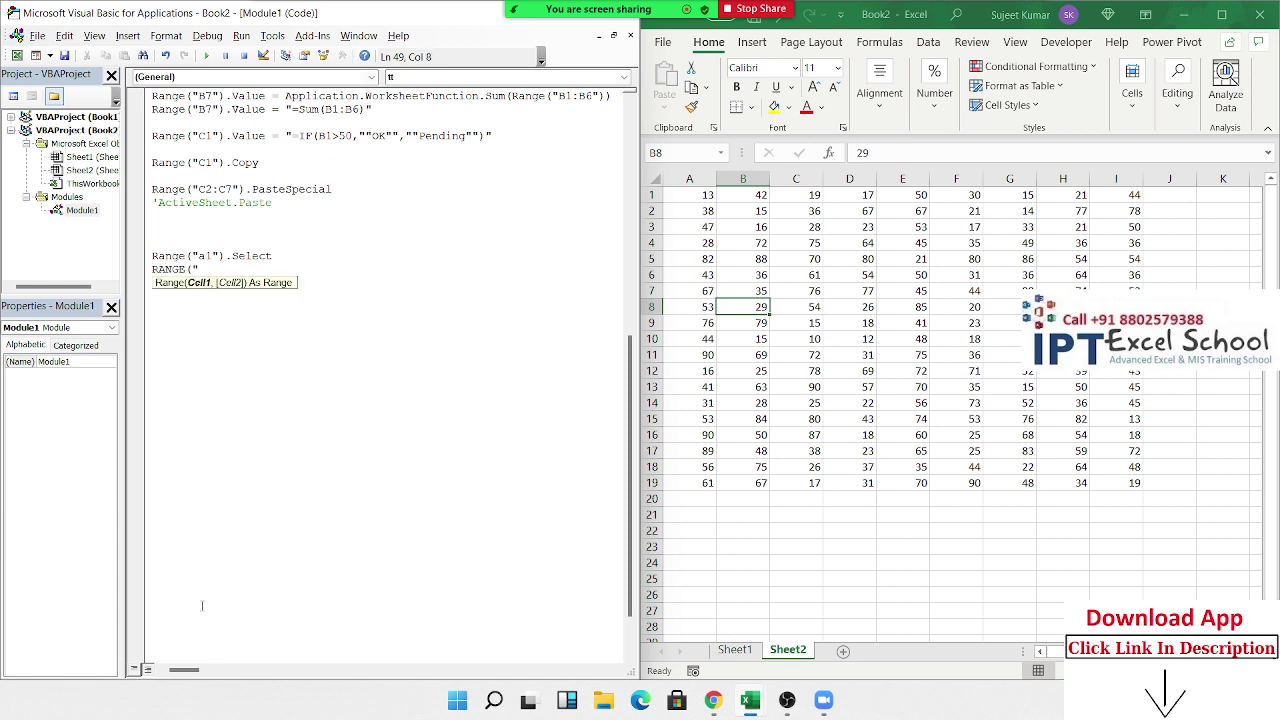
type("a1:")
type("I19")
type("\")")
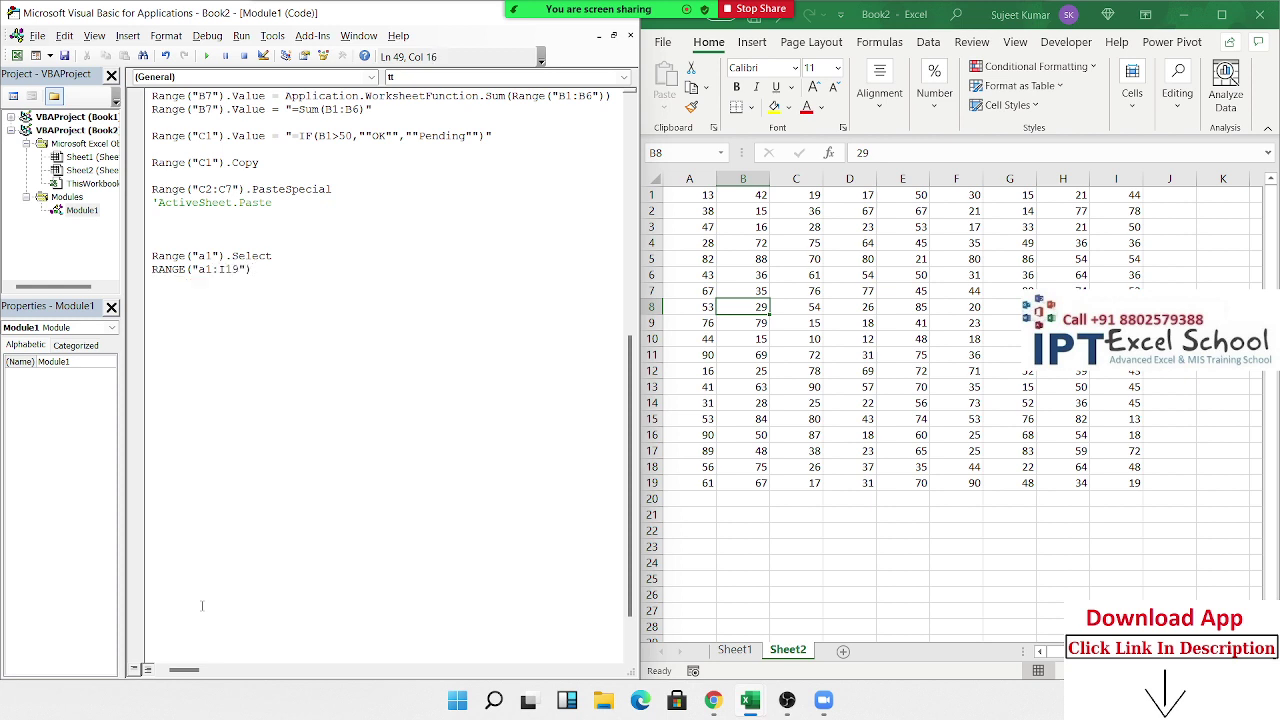
type(".s")
key("Tab")
key("Return")
Add a two-argument Range("a1", "I19").Select statement on a new line.
left_click(152, 269)
left_click(152, 282)
key("Return")
type("R")
type("ANGE(")
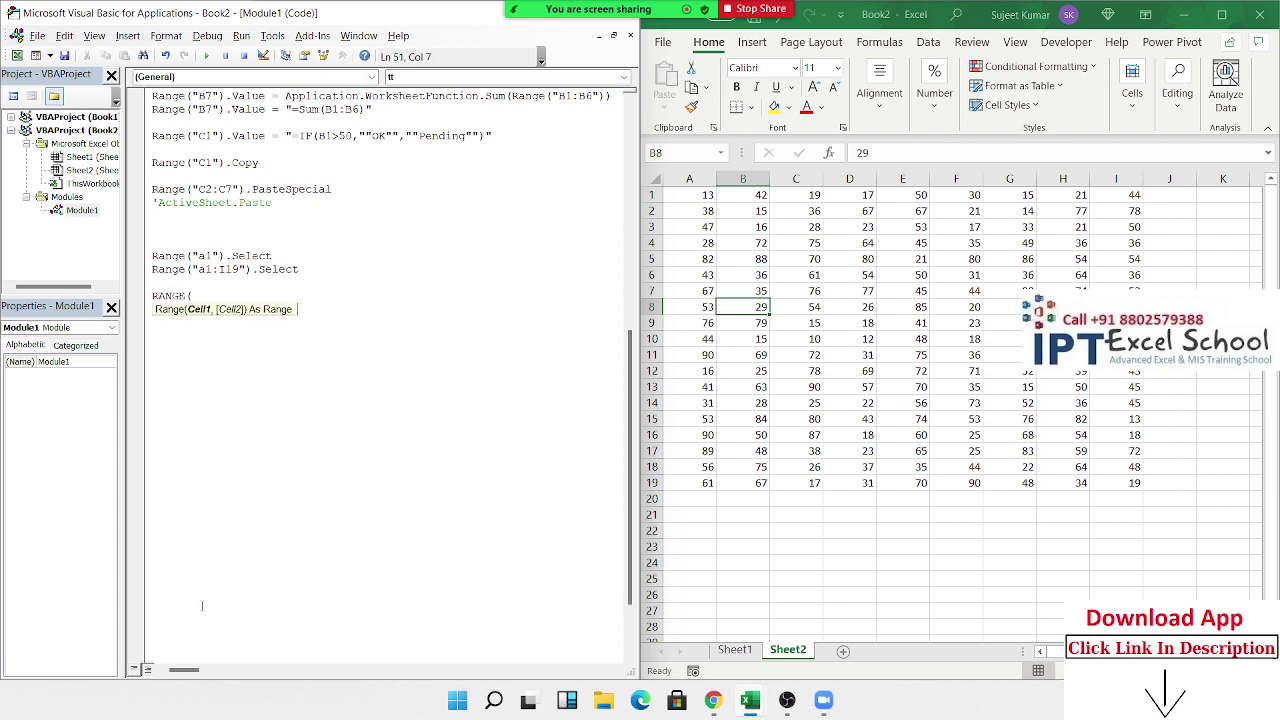
type("\"a1\"")
type(" , ")
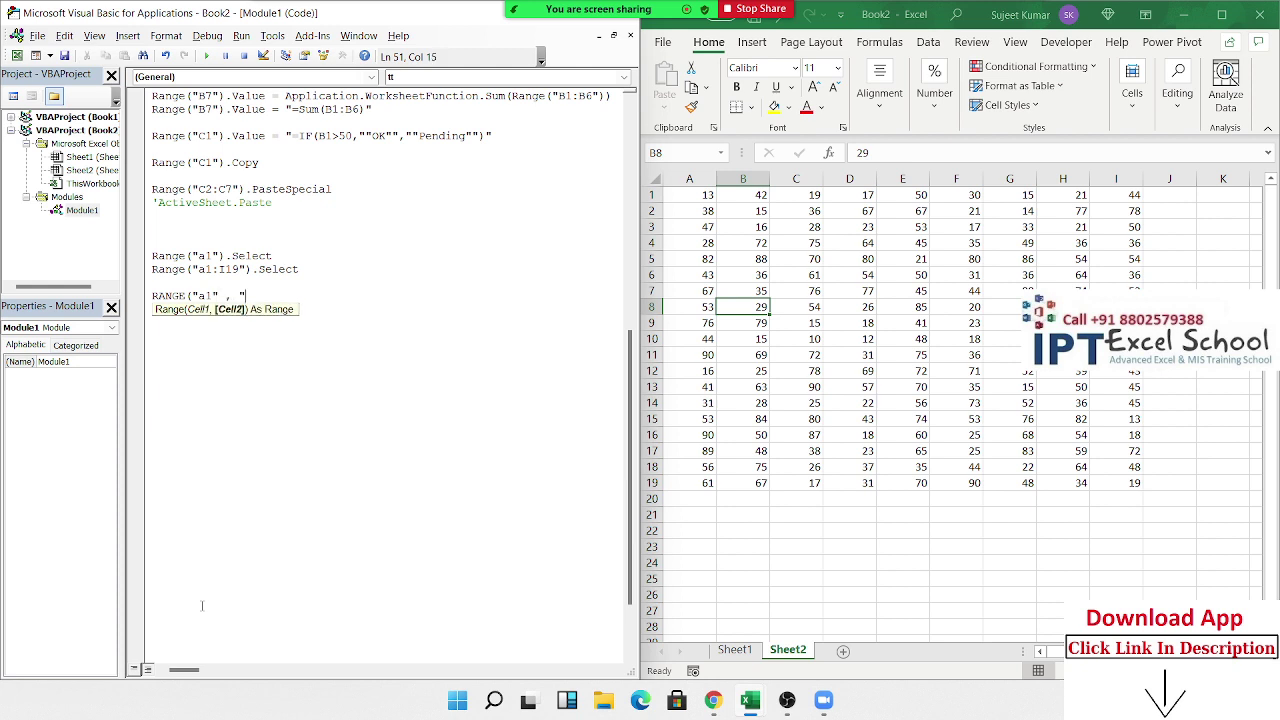
type("I")
type("19\")")
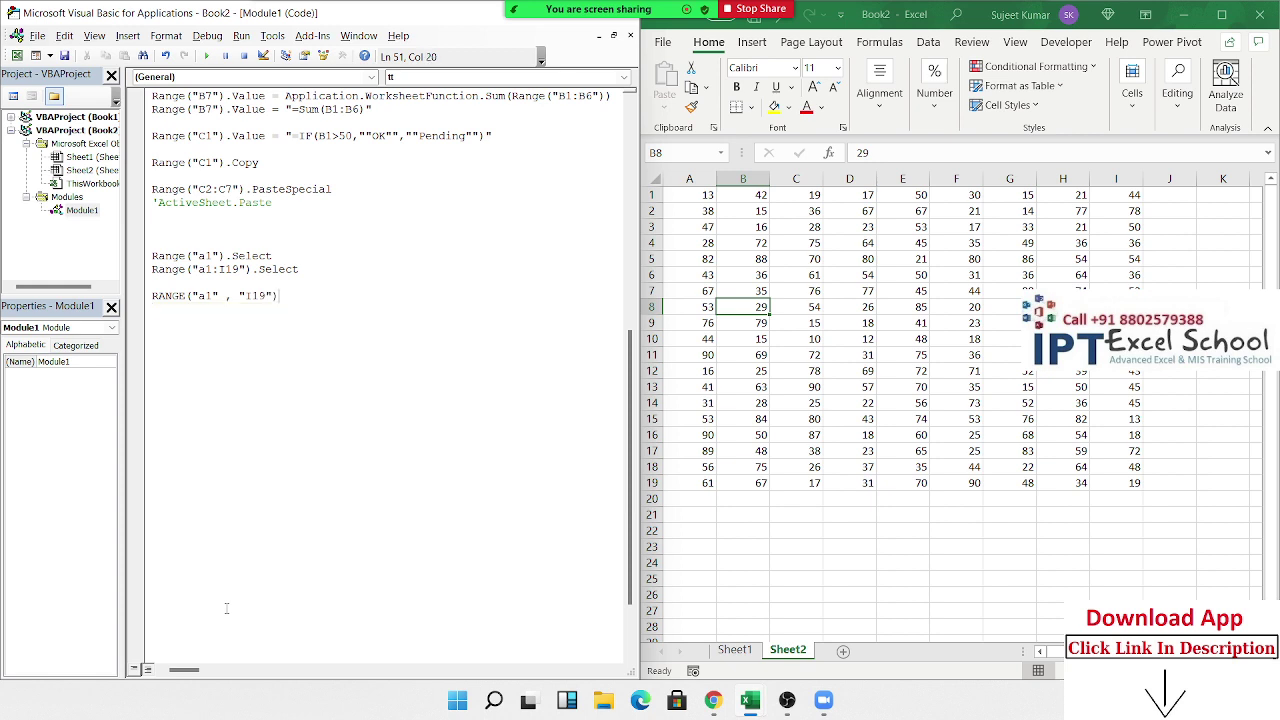
type(".se")
key("Tab")
left_click(332, 398)
Select the block A1 to I19 on the sheet to compare, then clear it.
left_click(688, 196)
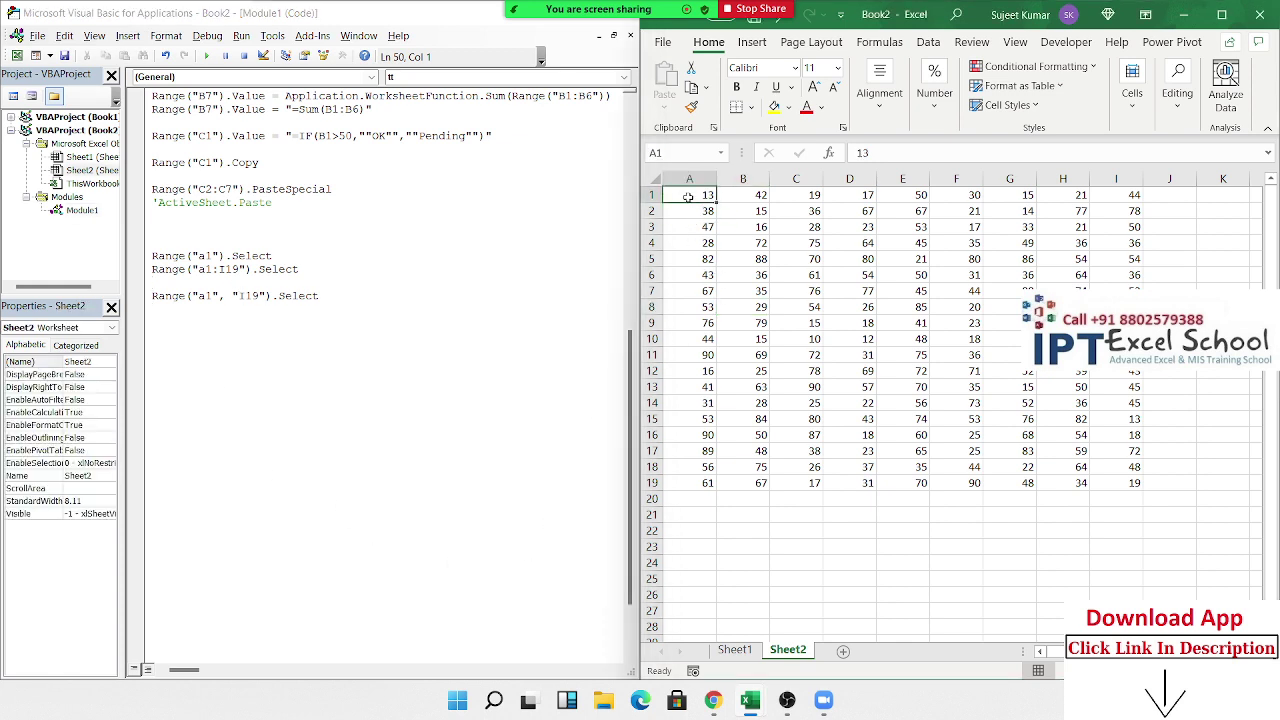
left_click(1132, 482, "shift")
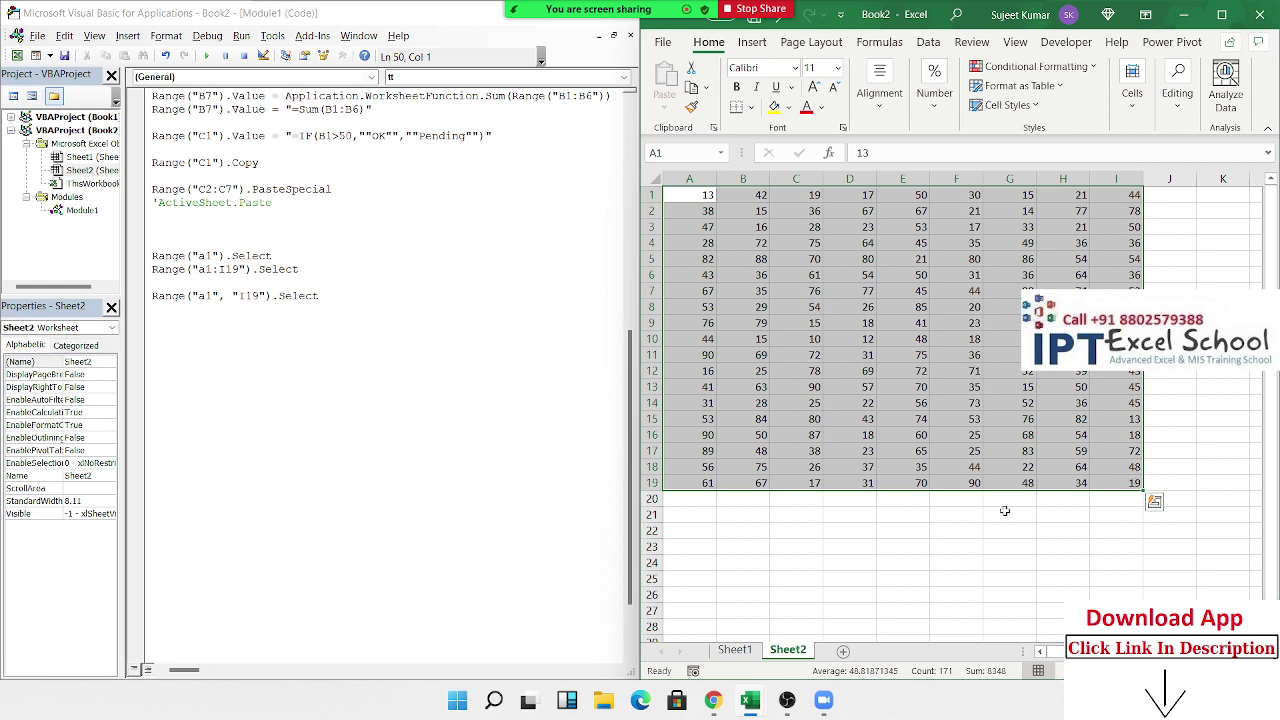
left_click(850, 355)
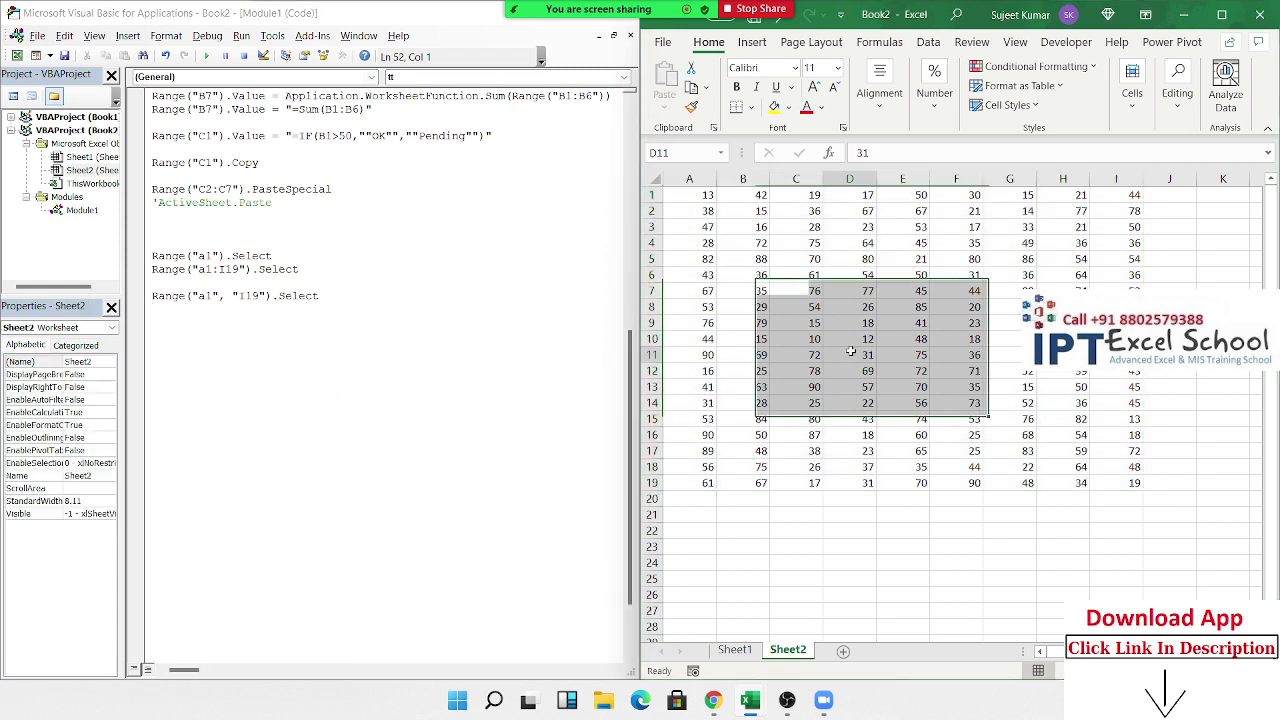
Add Range("a1").CurrentRegion.Select, picking CurrentRegion and Select from IntelliSense.
left_click(170, 333)
type("RA")
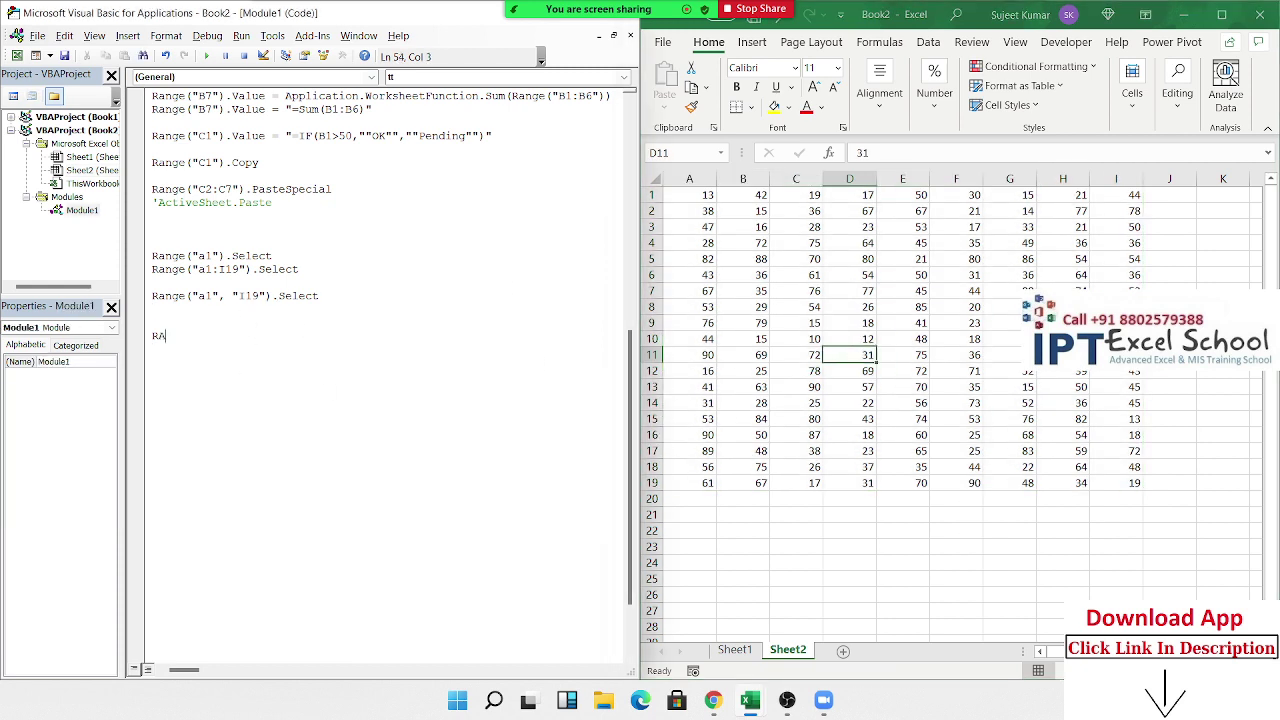
type("NGE(")
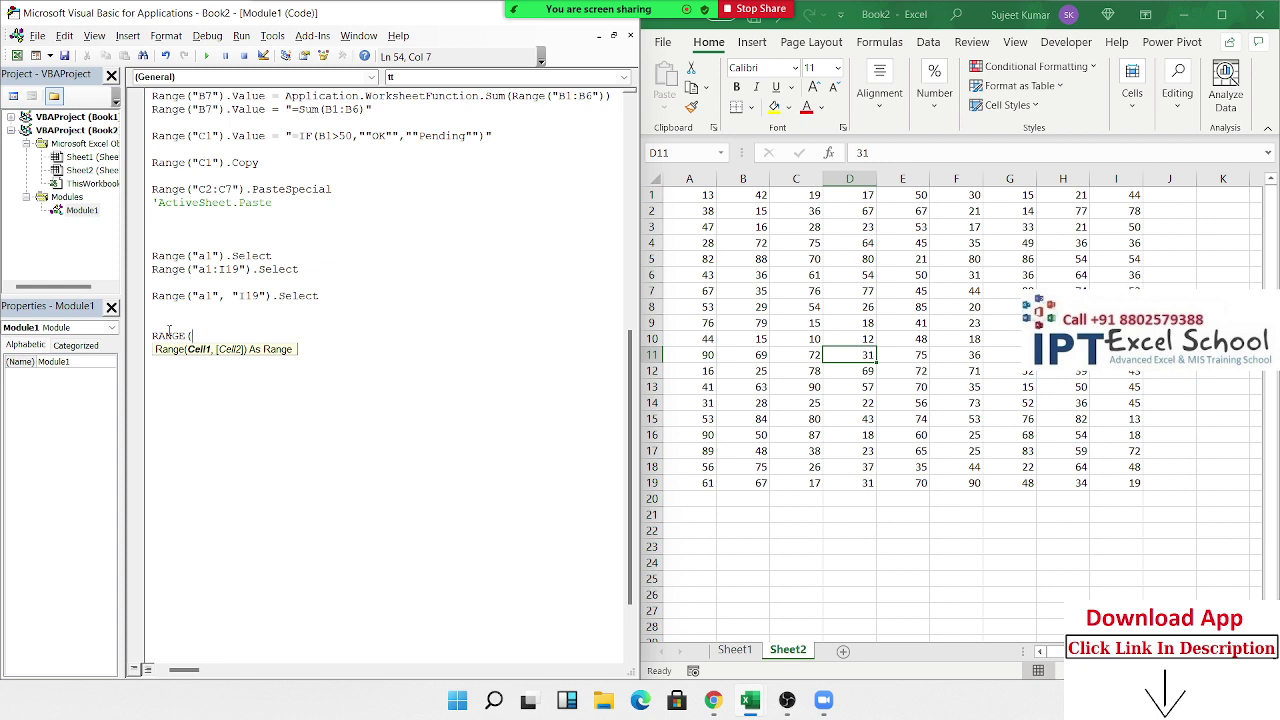
type("\"")
type("a1\").")
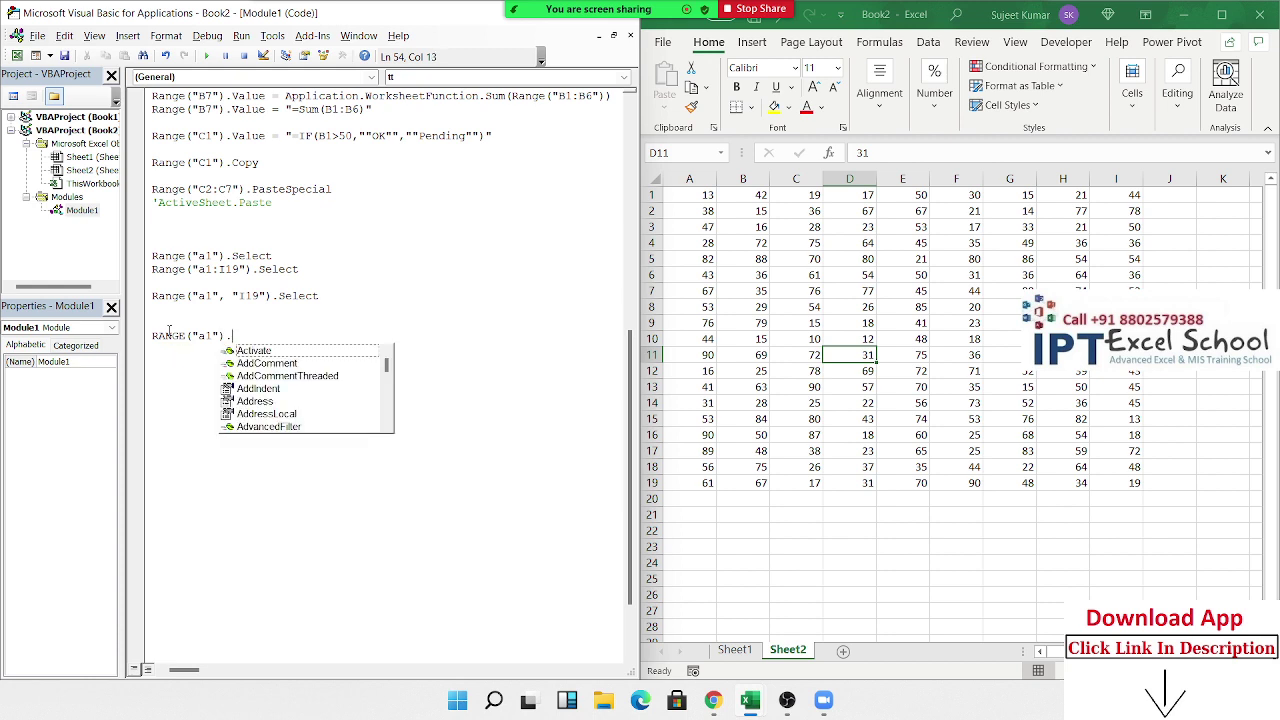
type("cu")
key("Down")
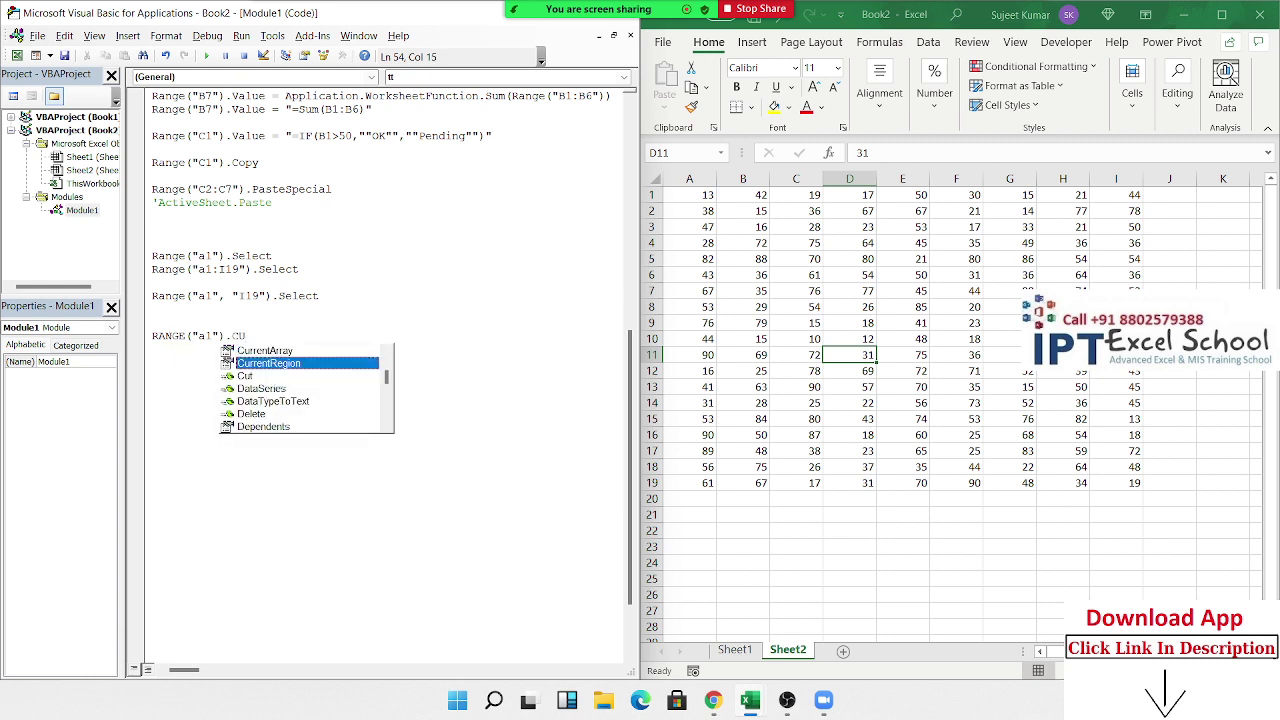
key("Tab")
type(".s")
key("Tab")
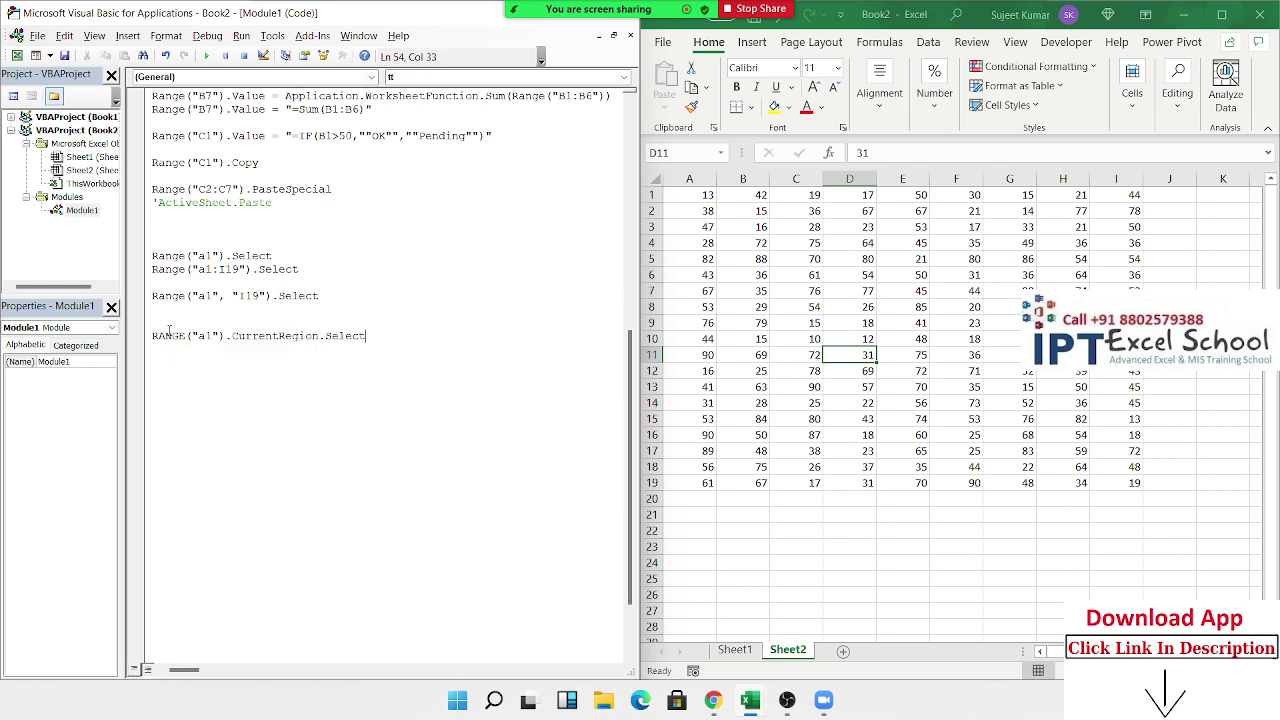
key("Return")
Click row 8 and column D on the sheet, then run the macro with F5.
left_click(645, 307)
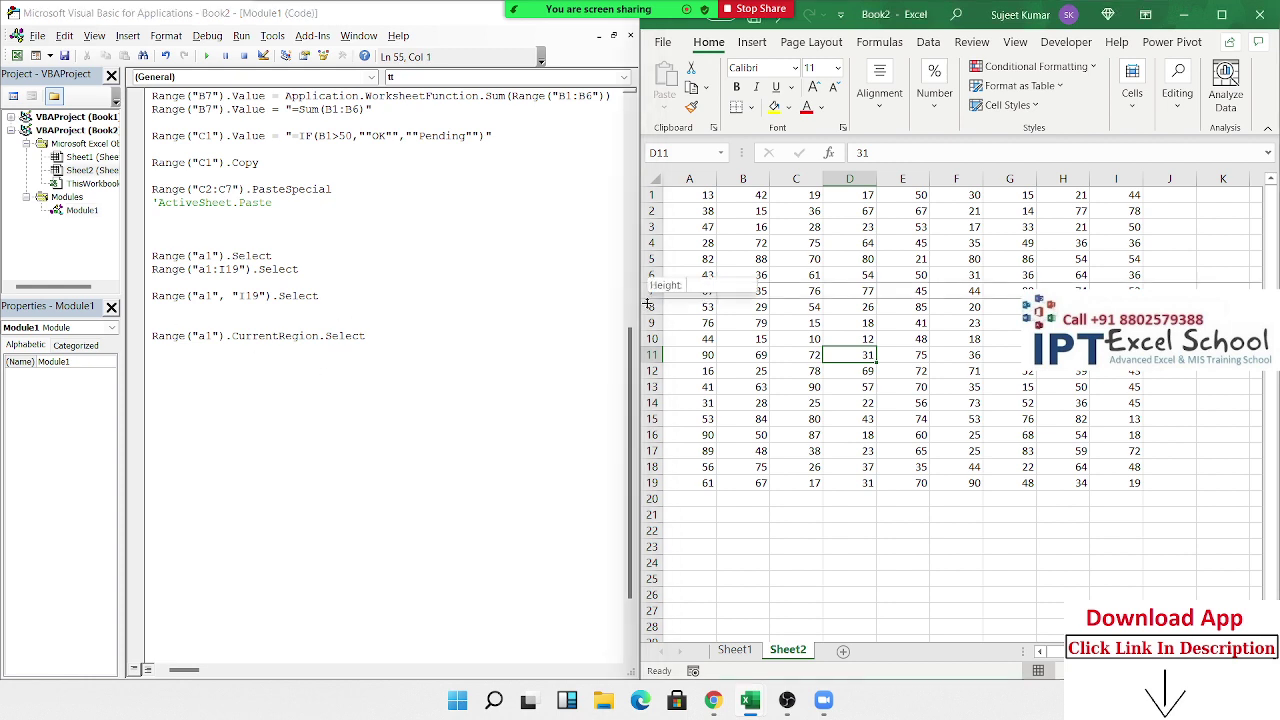
left_click(850, 179)
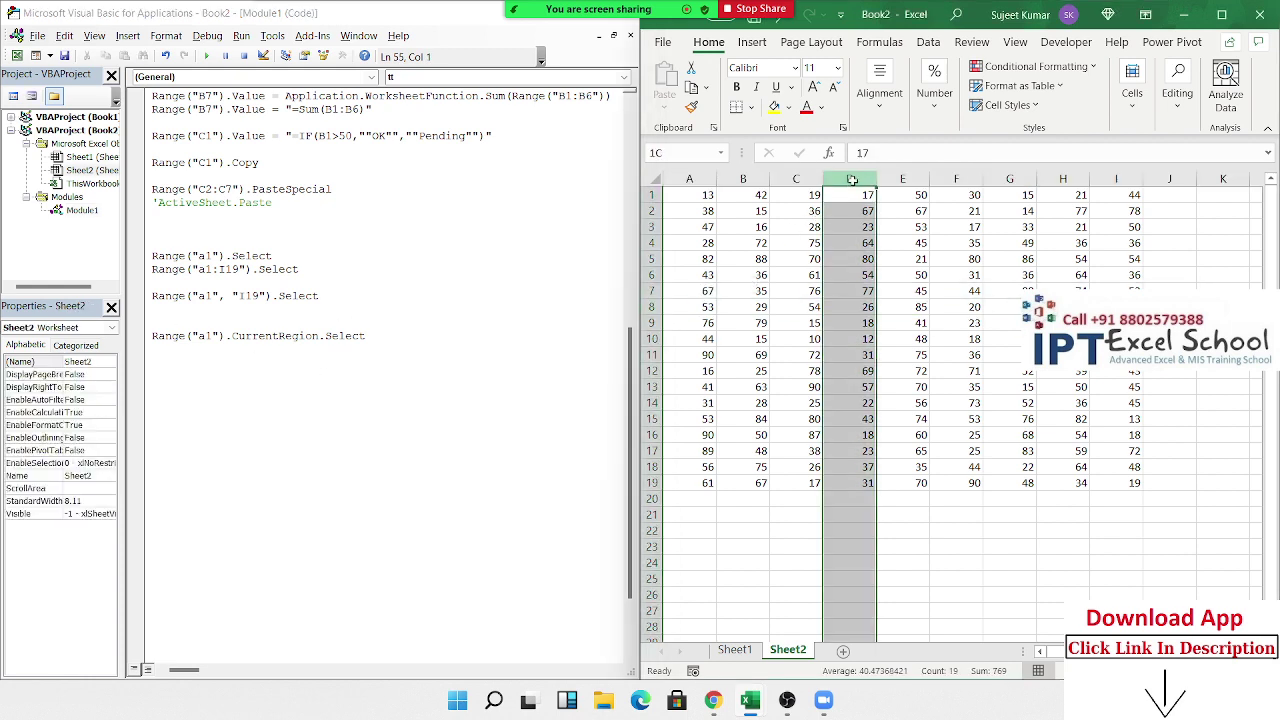
left_click(243, 351)
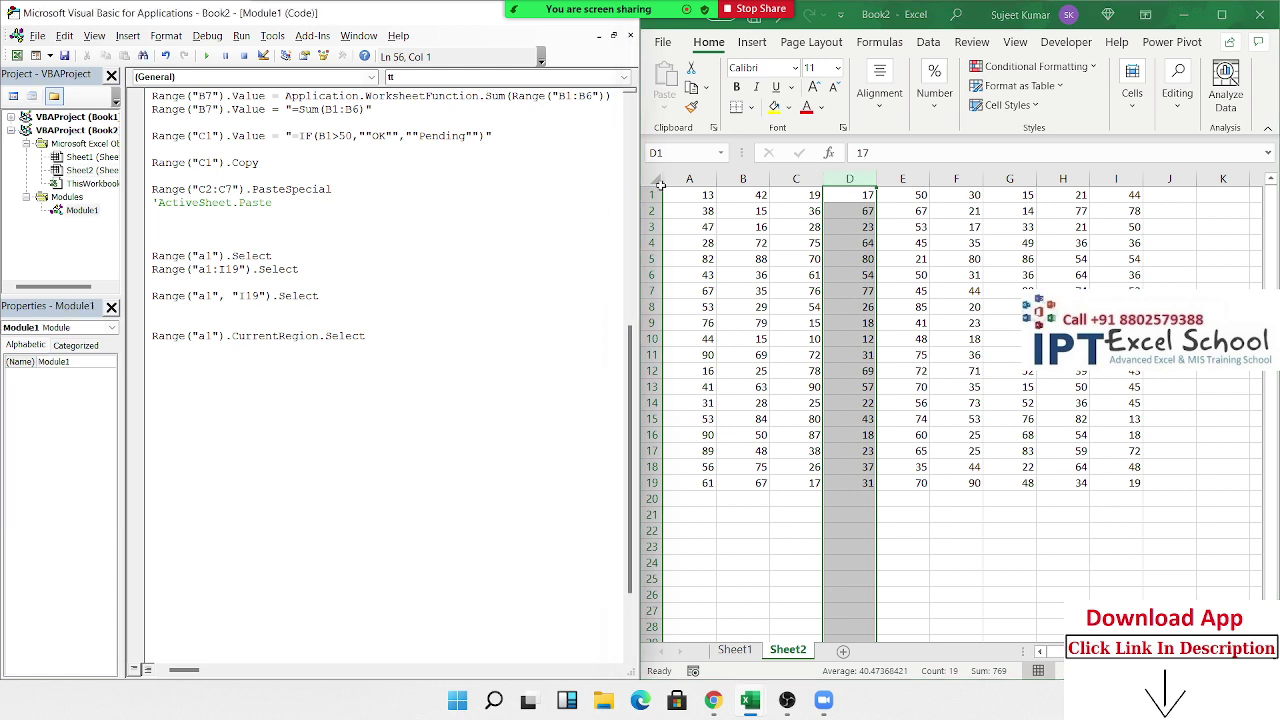
key("F5")
Add a Cells.Select statement below the CurrentRegion line.
left_click(173, 358)
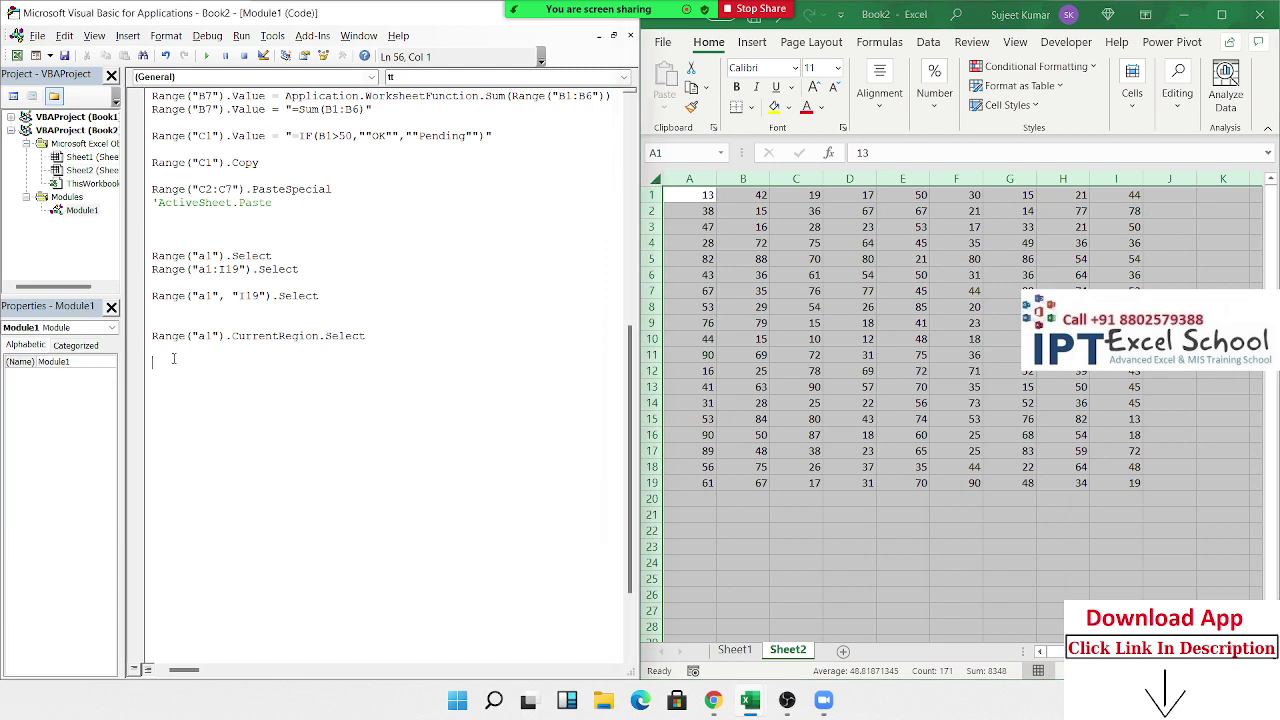
type("CE")
type("LLS.SE")
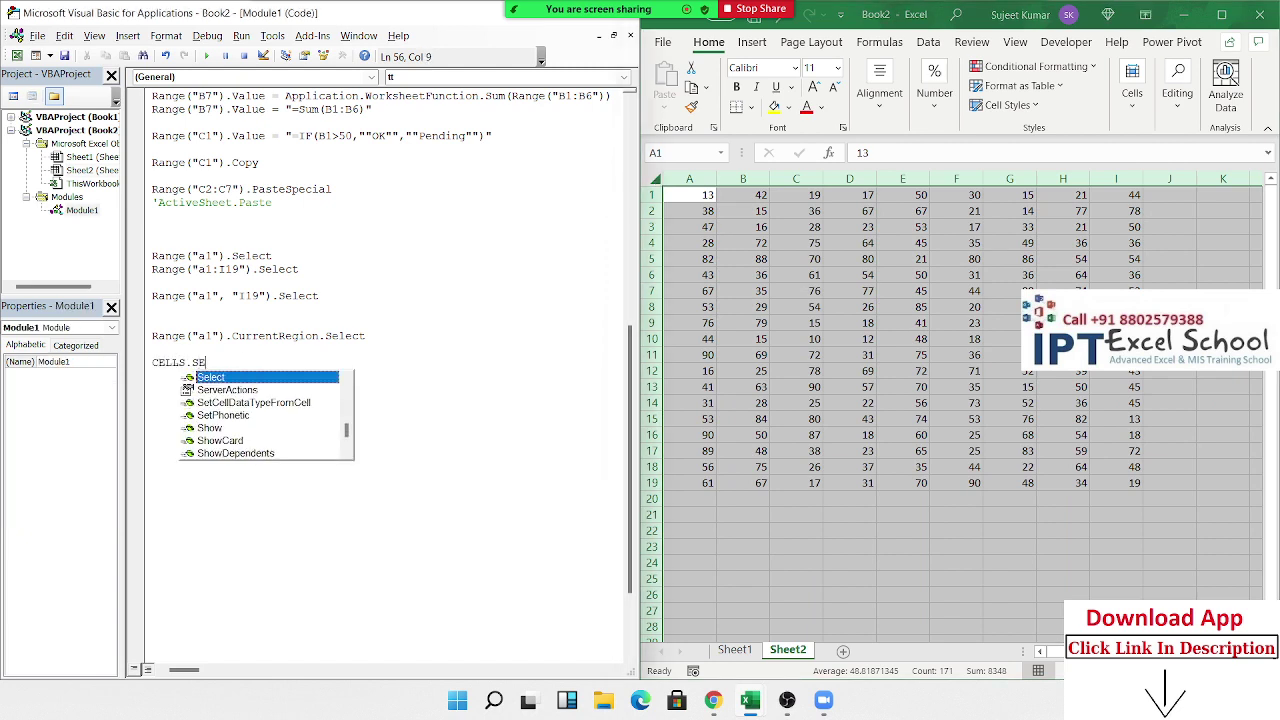
key("Tab")
key("Return")
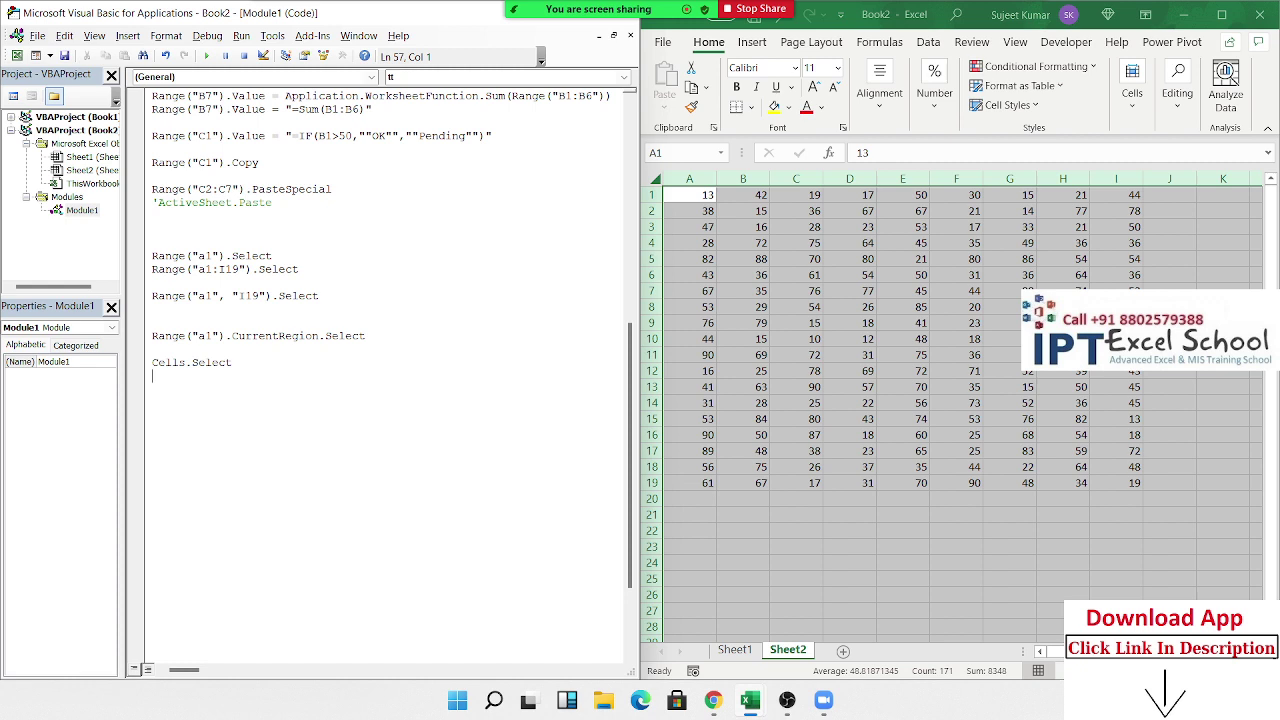
Reduce the sheet selection to A1, step the active cell along row 1, and highlight the first Select.
left_click(696, 194)
key("Right")
key("Right")
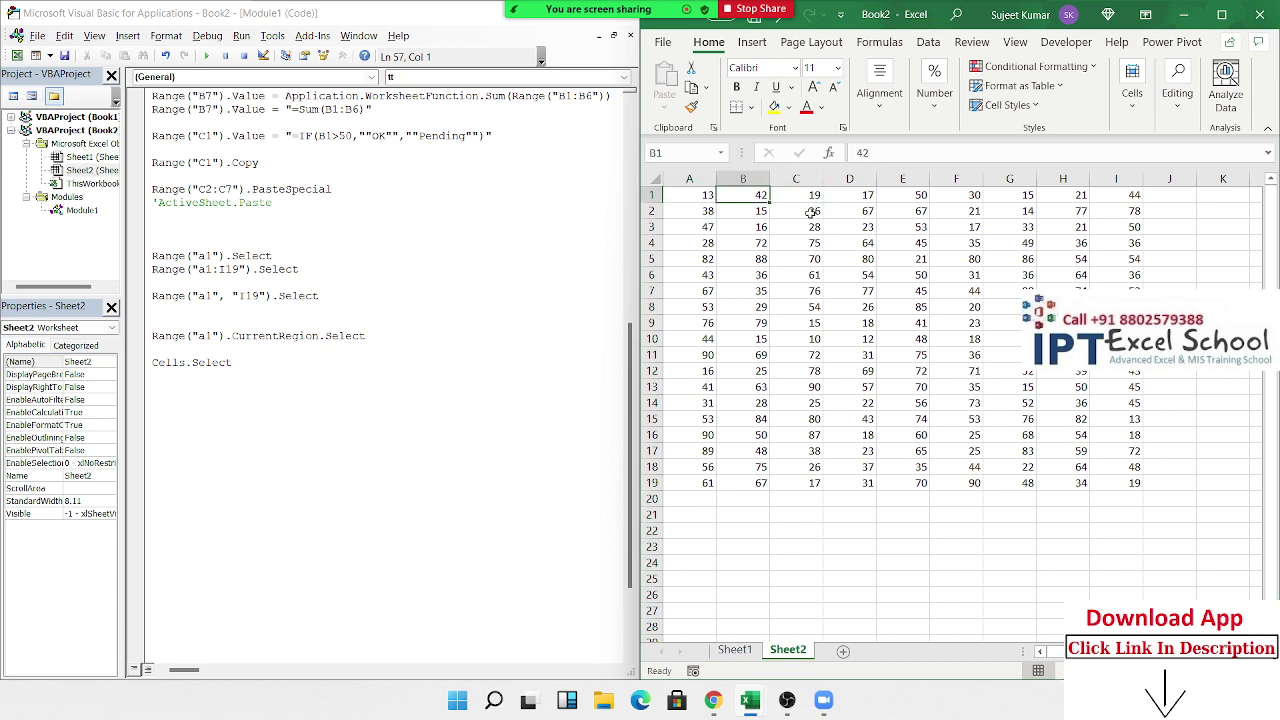
key("Right")
key("Left")
key("Left")
key("Left")
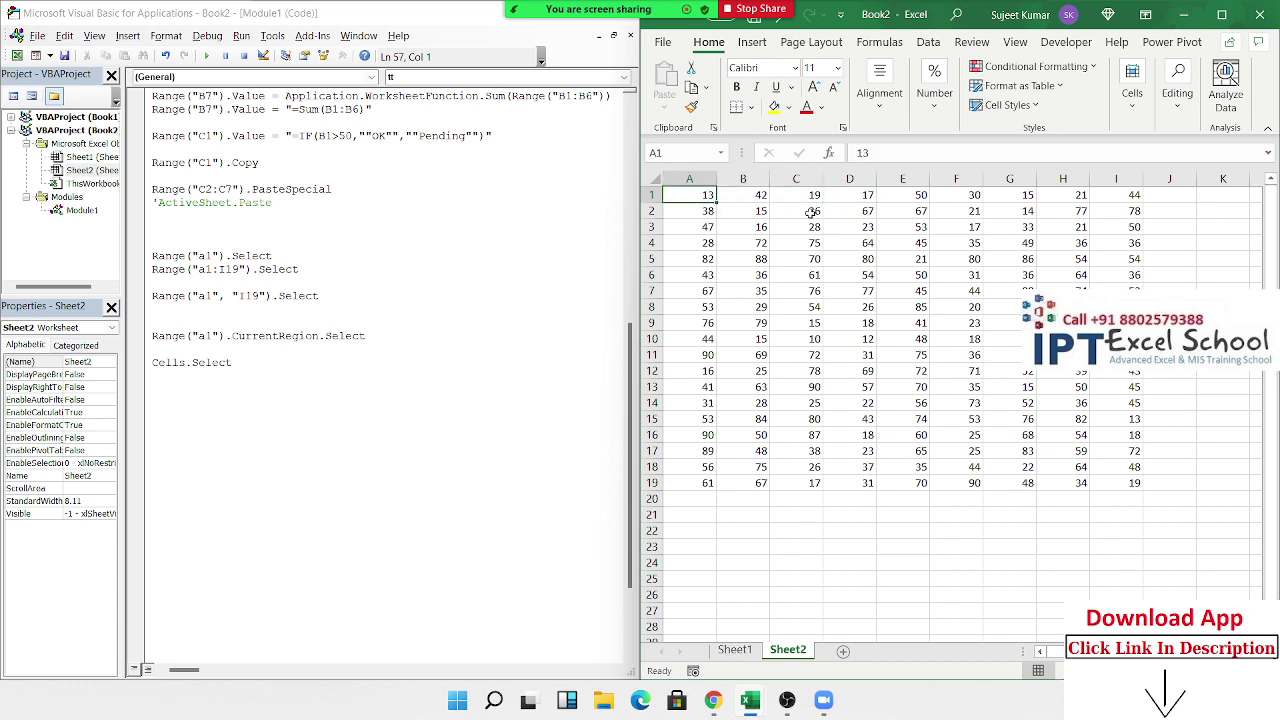
double_click(251, 256)
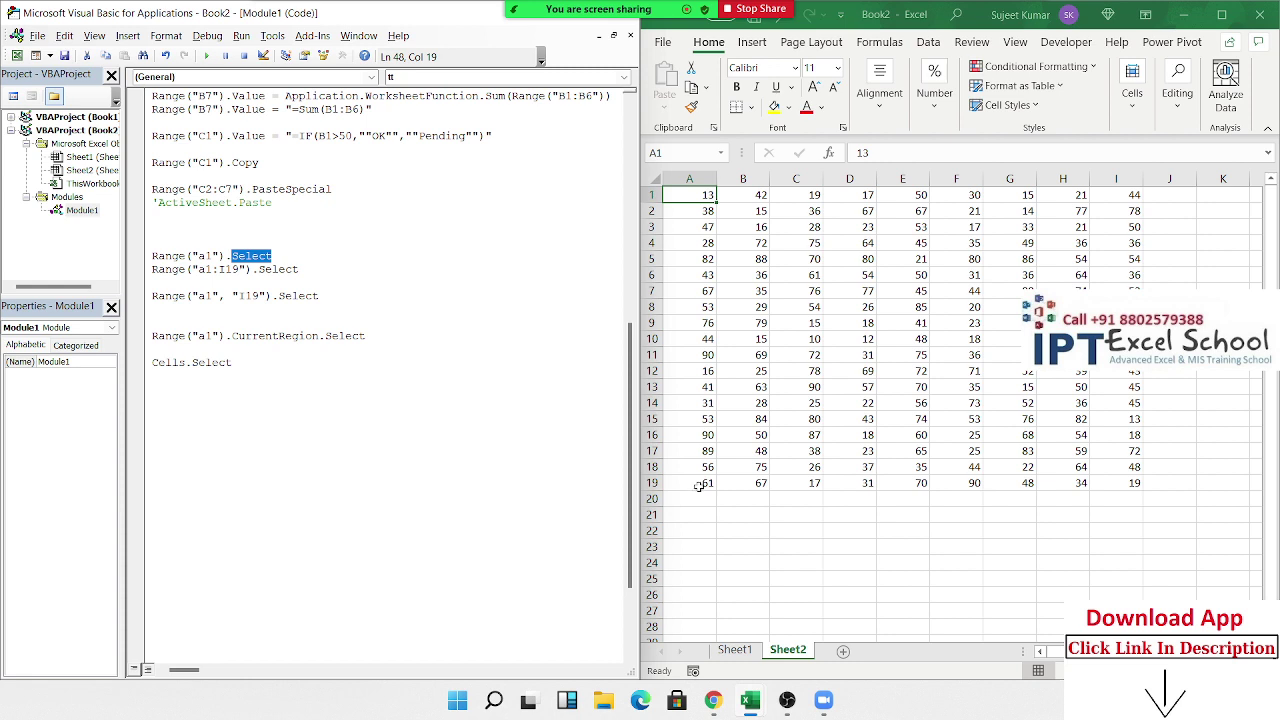
Add Range("a1").End(xlDown).Select, choosing End and xlDown from IntelliSense.
left_click(209, 401)
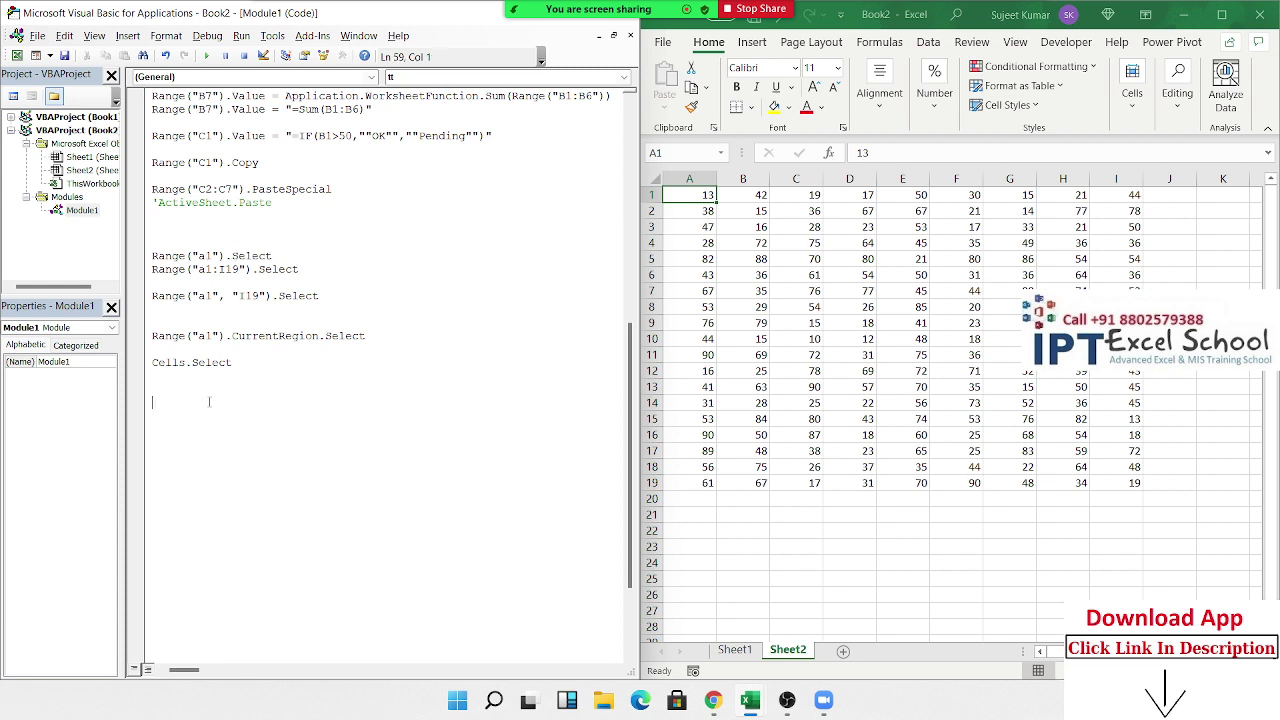
type("RA")
type("NGE")
type("(\"a")
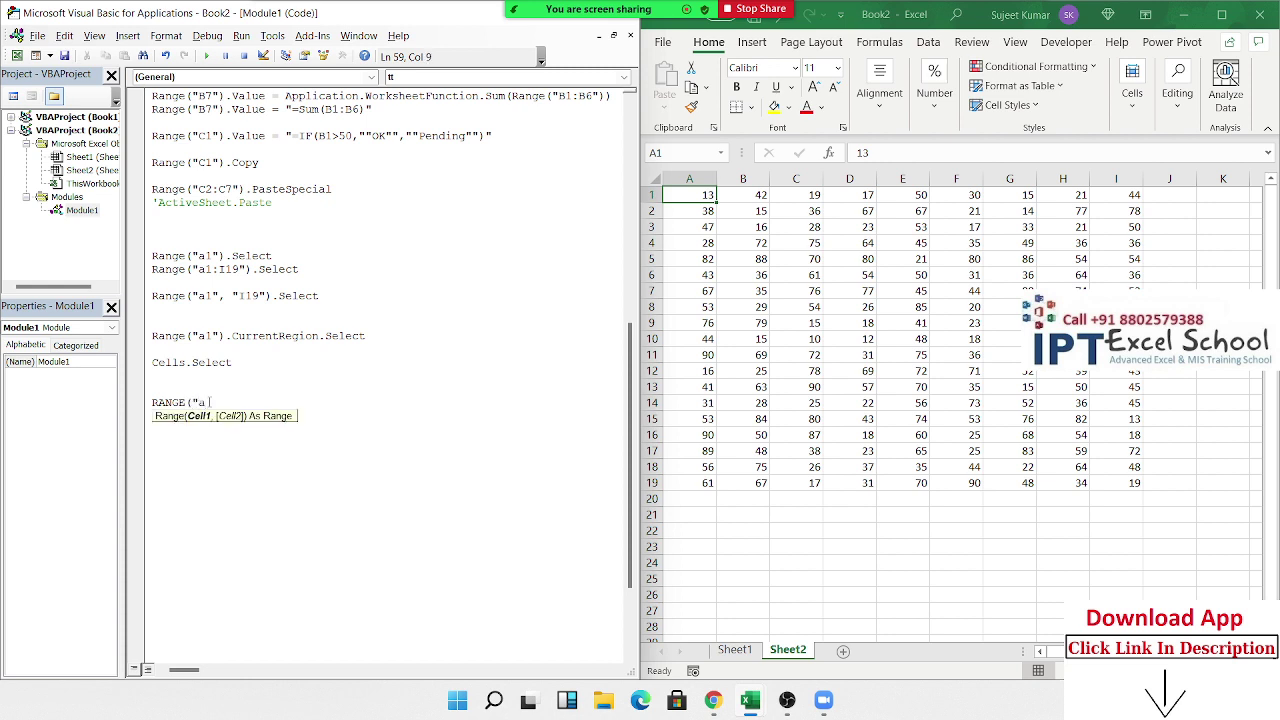
type("1")
type("\").")
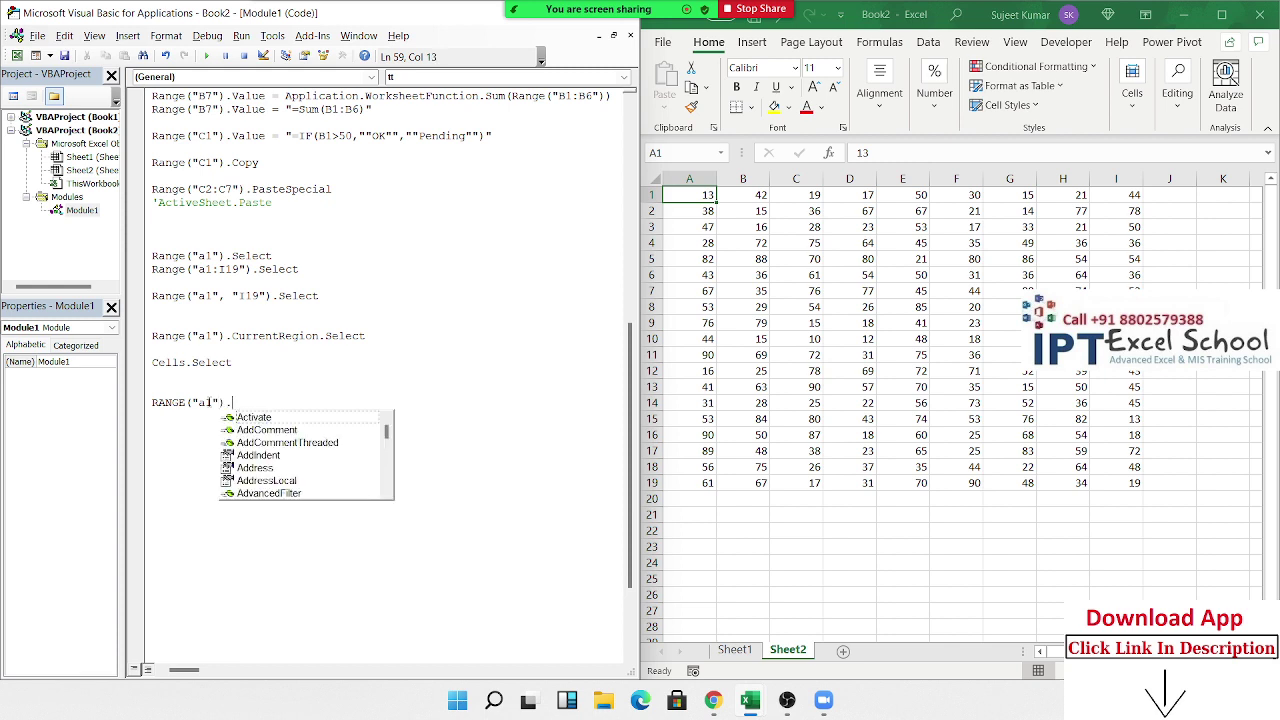
type("EN")
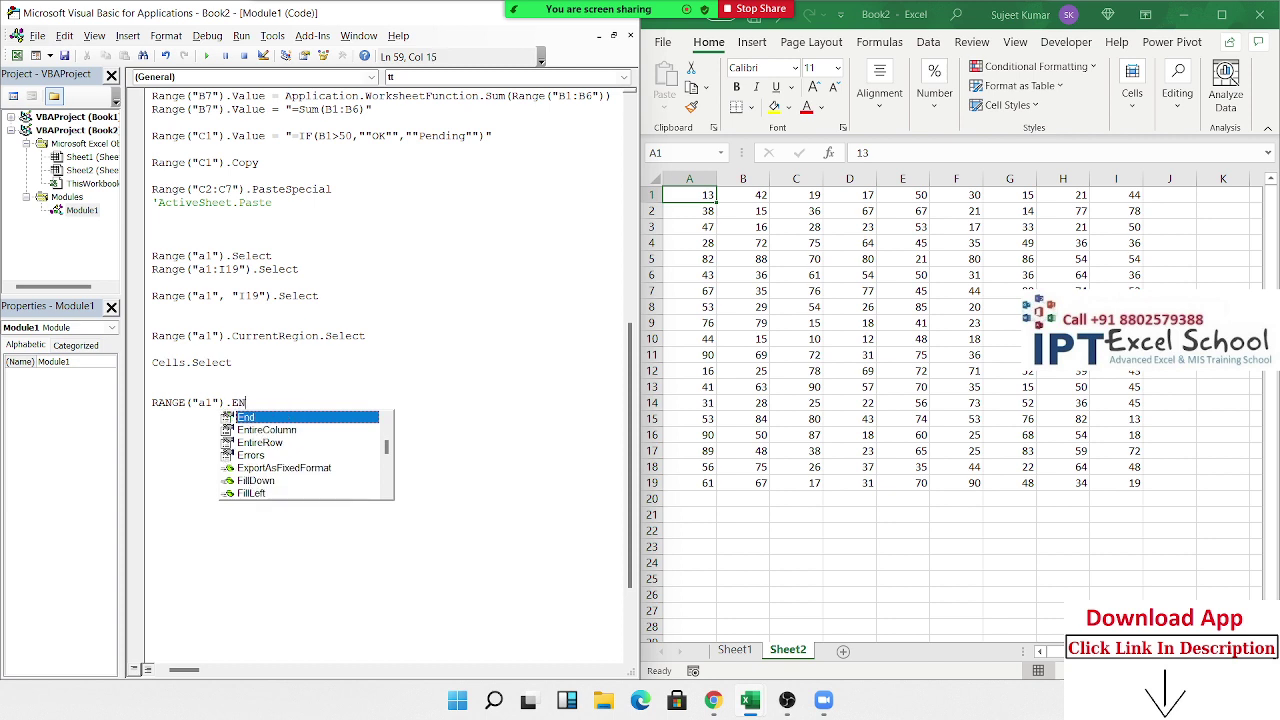
key("Tab")
type("(")
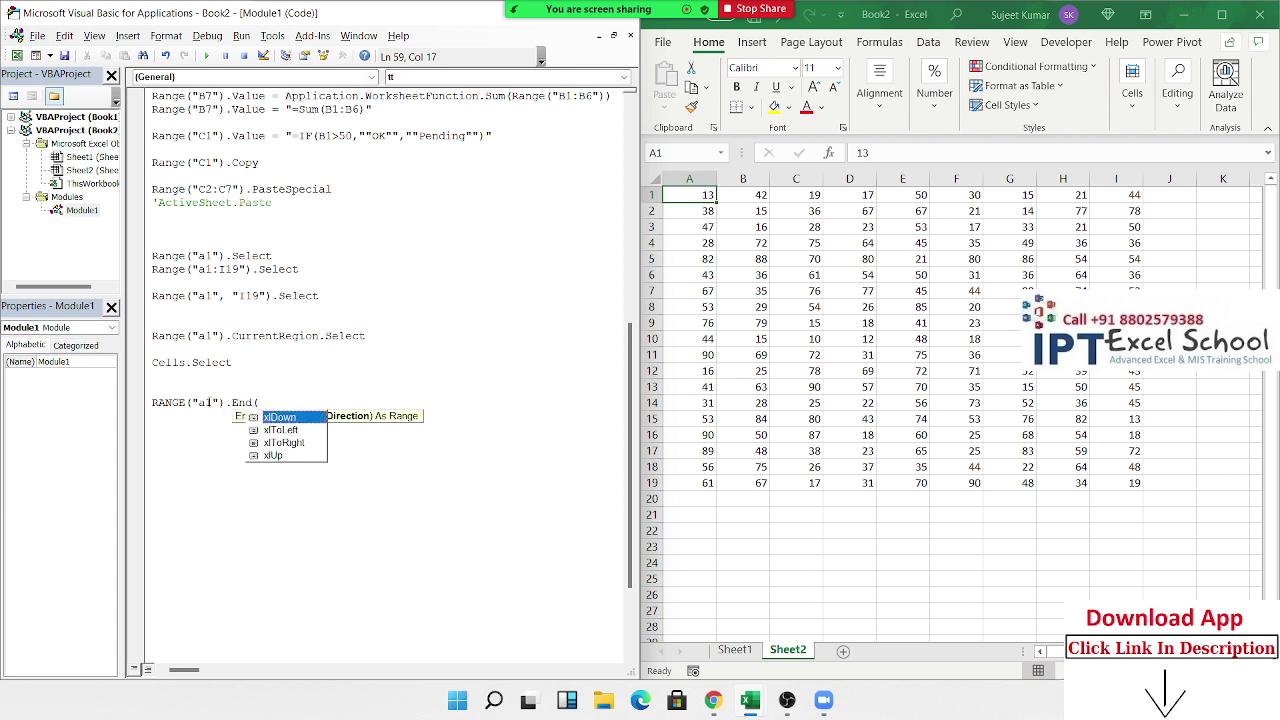
key("Down")
key("Down")
key("Up")
key("Up")
key("Tab")
type(")")
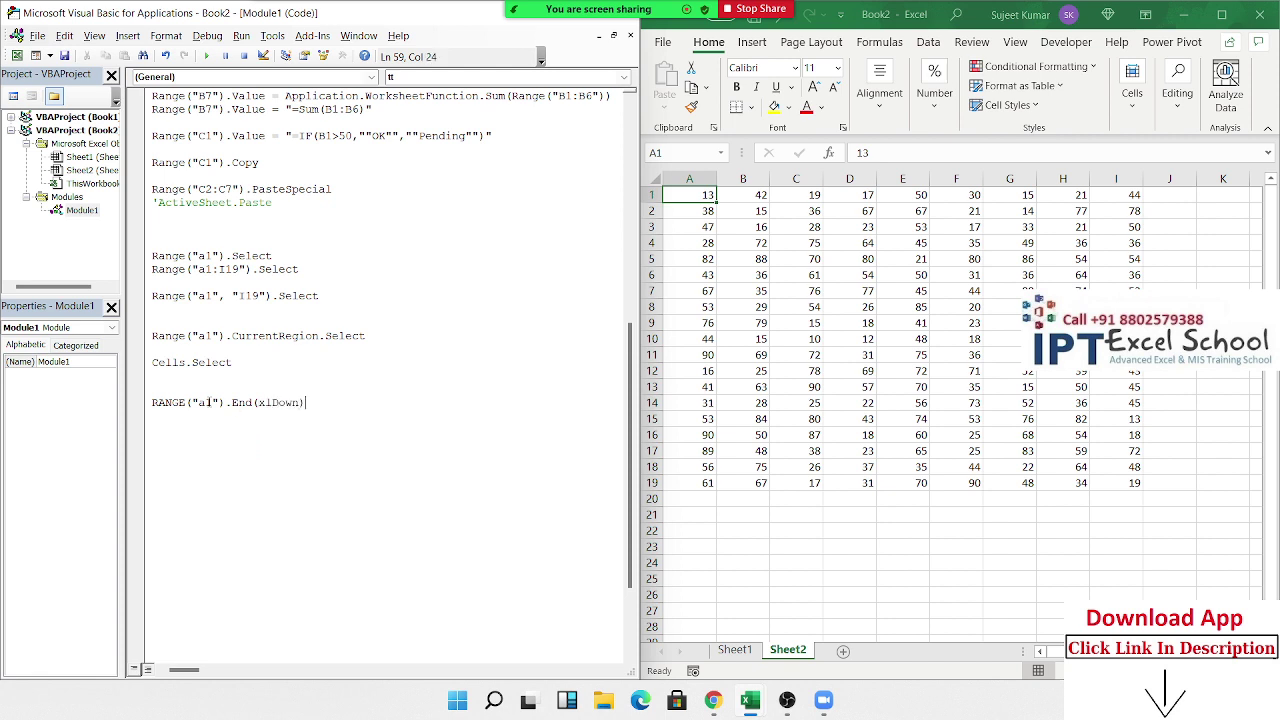
type(".SE")
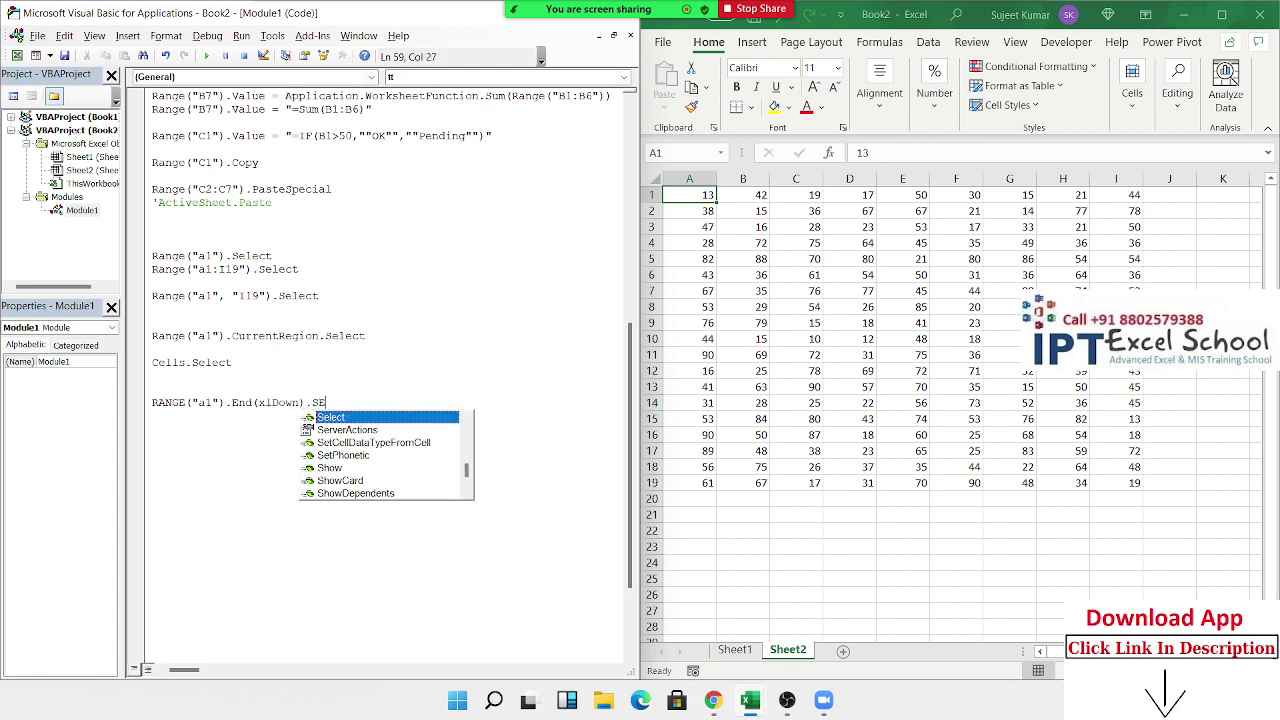
key("Tab")
Test Ctrl+Down from A1 on the sheet and remove a stray parenthesis from the End line.
left_click(417, 437)
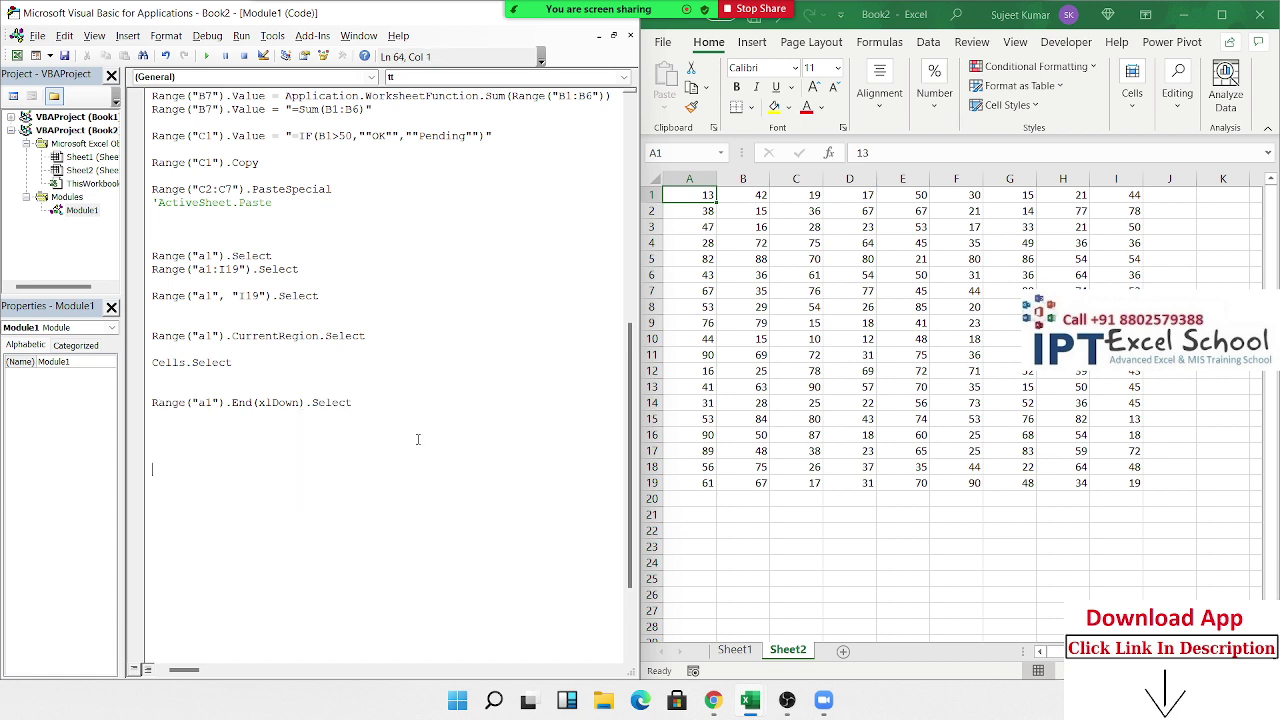
left_click(692, 196)
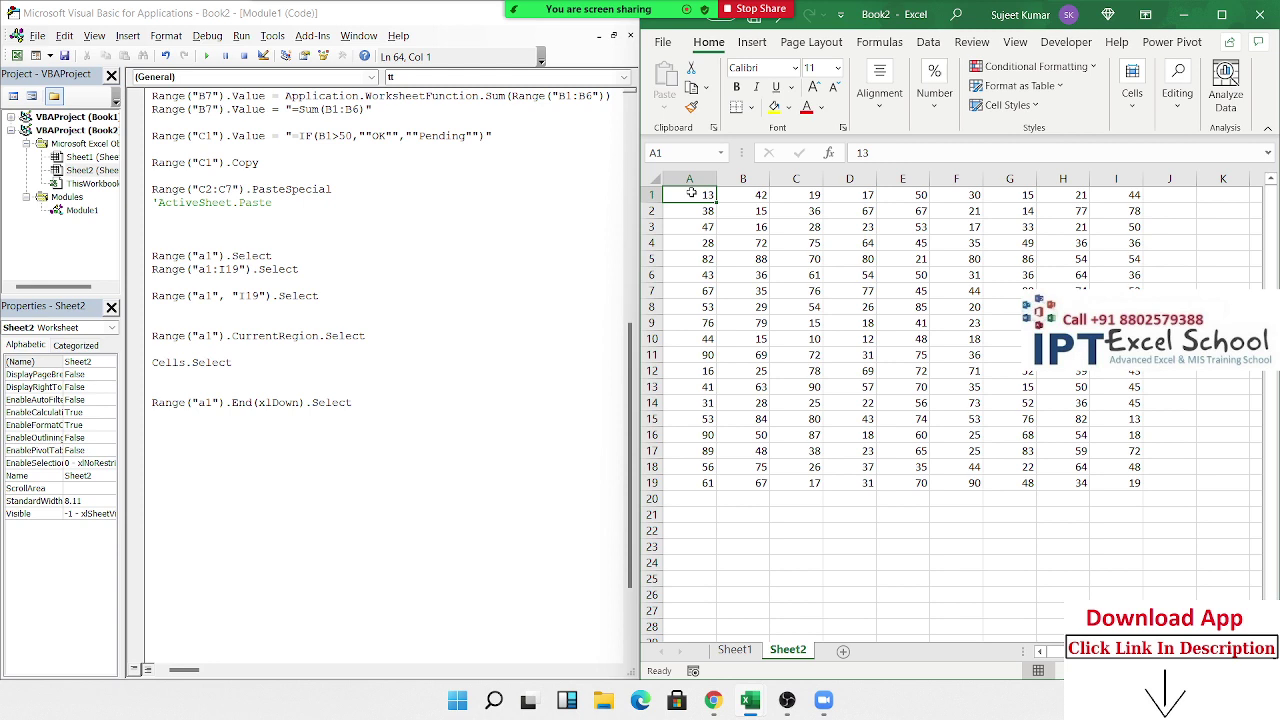
key("ctrl+Down")
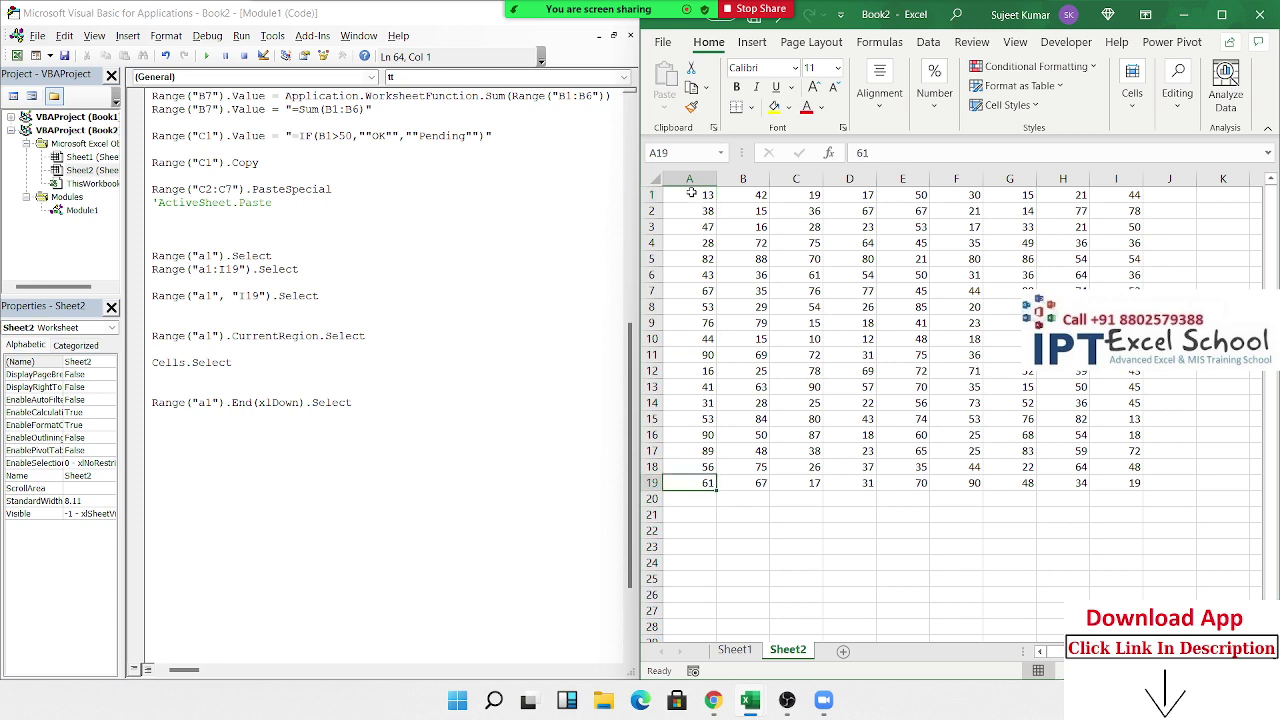
left_click(253, 402)
type("(")
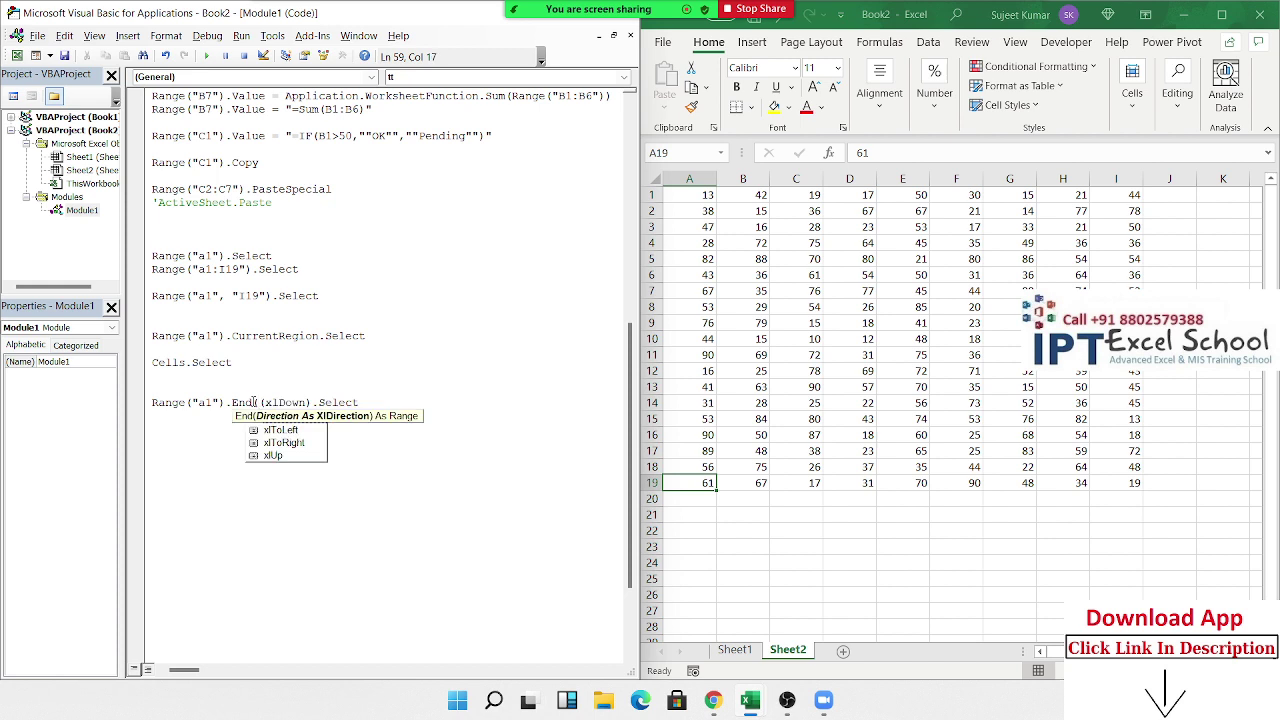
key("BackSpace")
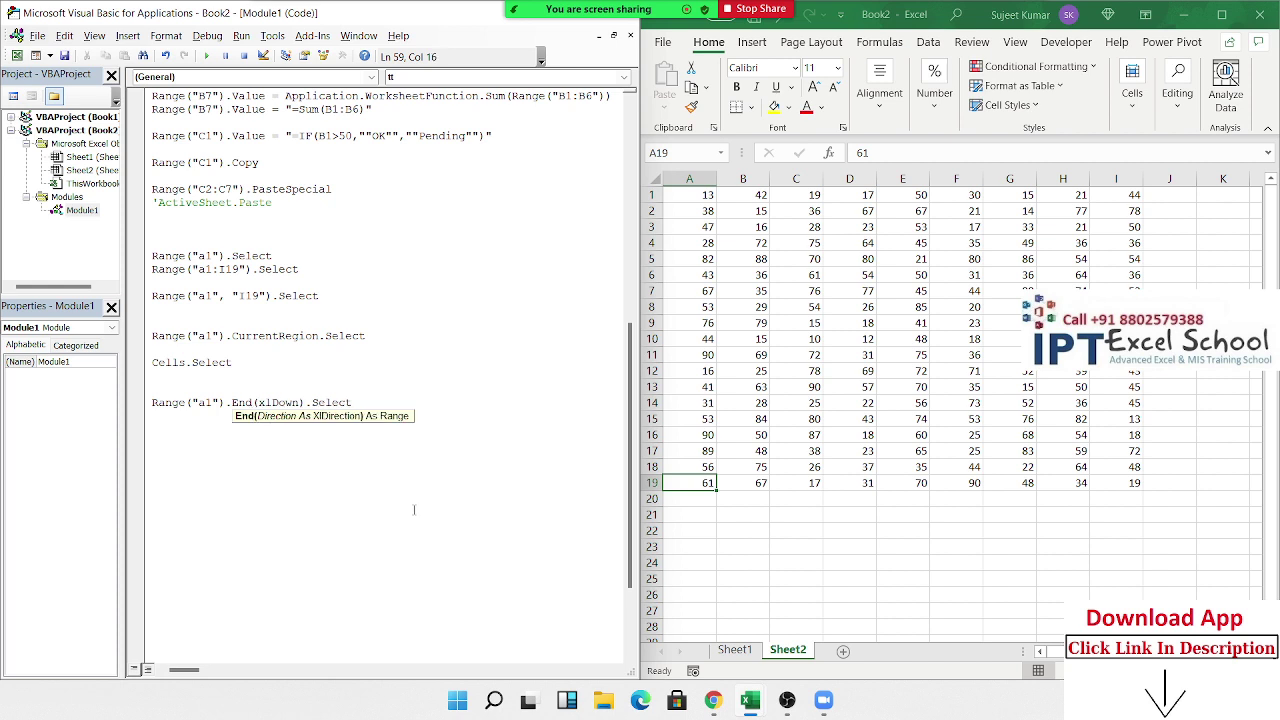
left_click(410, 509)
Empty cells A7, A11 and A15 to split the column A data.
left_click(711, 291)
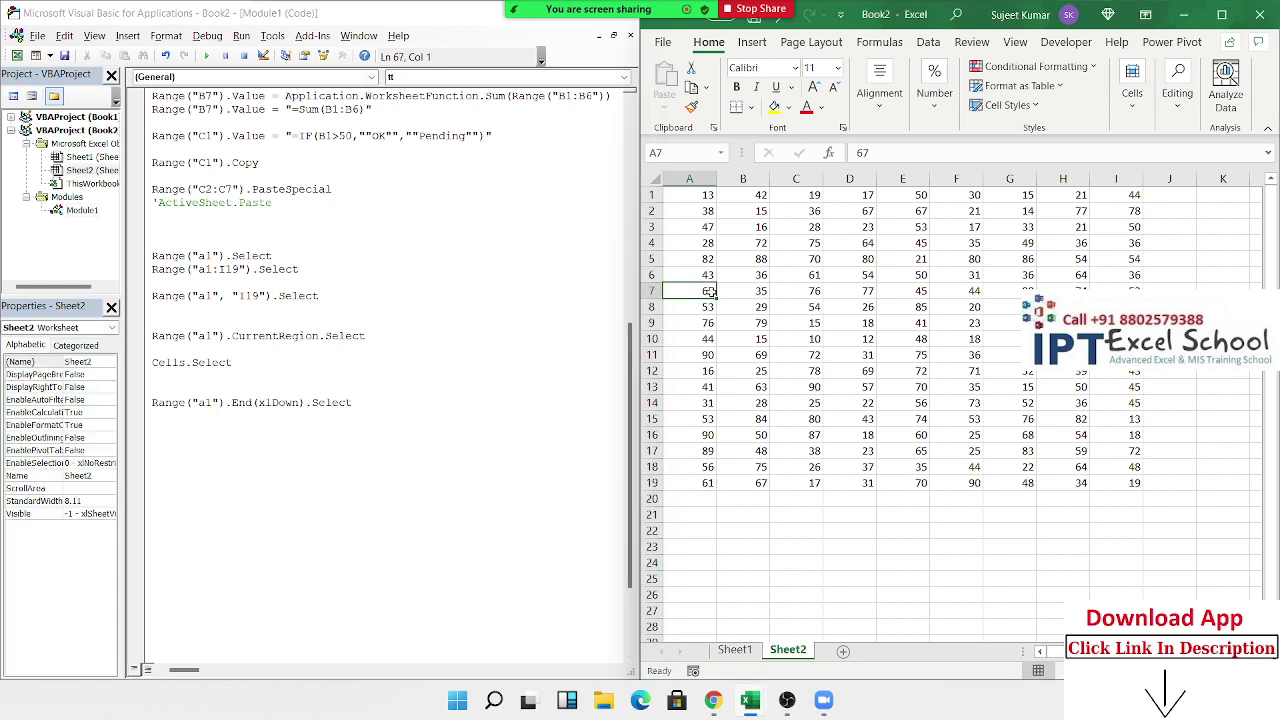
key("Up")
key("Up")
key("Up")
key("Up")
key("Up")
key("Up")
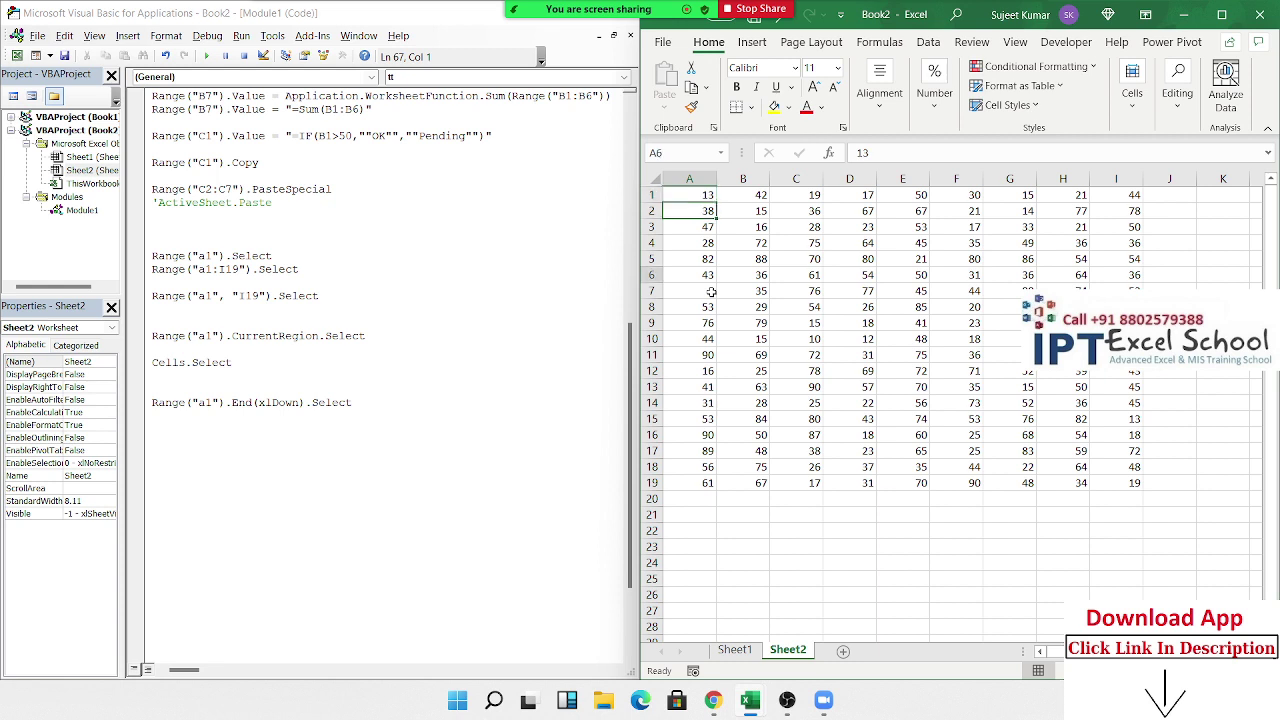
key("Down")
key("Down")
key("Down")
key("Down")
key("Down")
key("Down")
key("Down")
key("Delete")
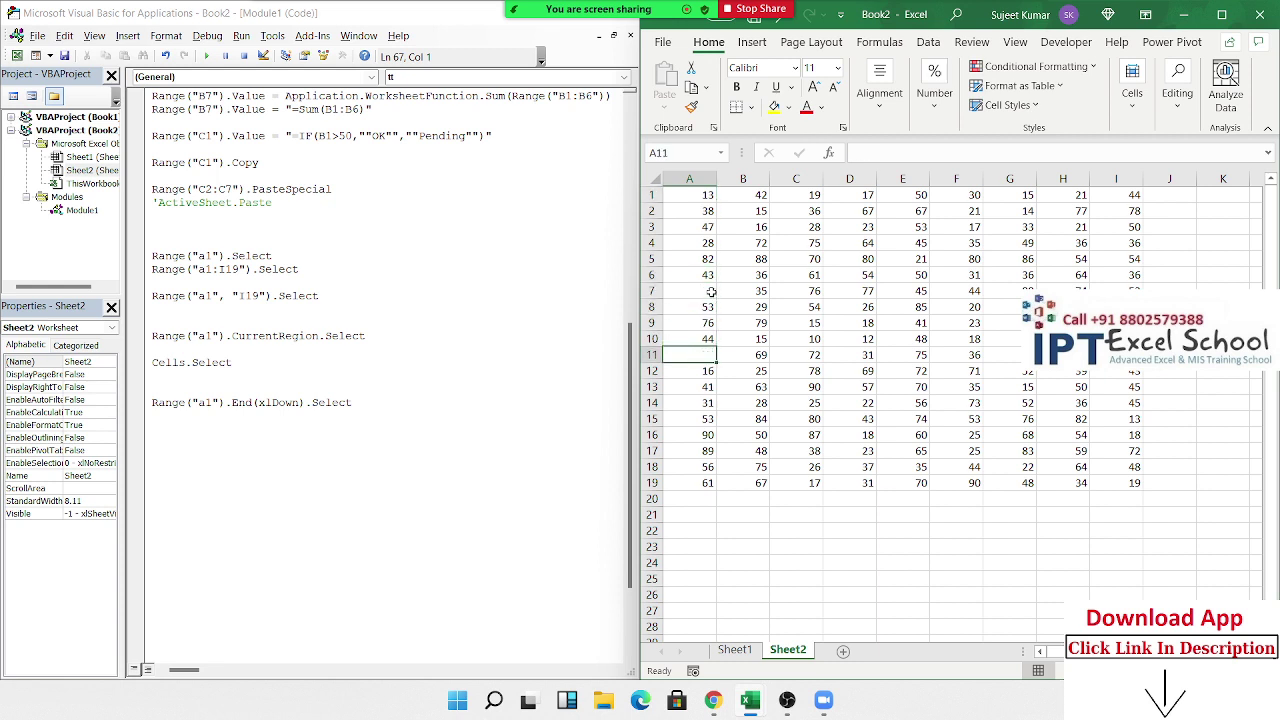
key("Down")
key("Down")
key("Down")
key("Down")
key("Delete")
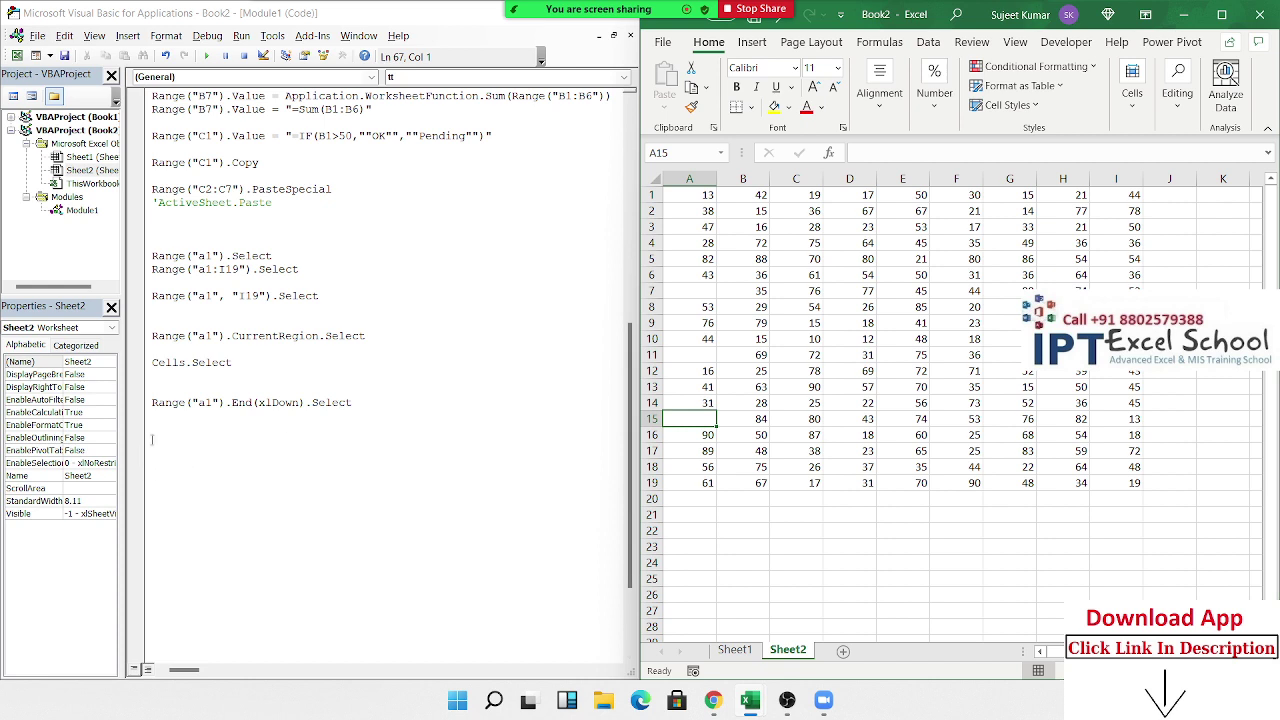
Start typing RANGE on the line below the End statement, then erase part of it.
left_click(173, 424)
type("RA")
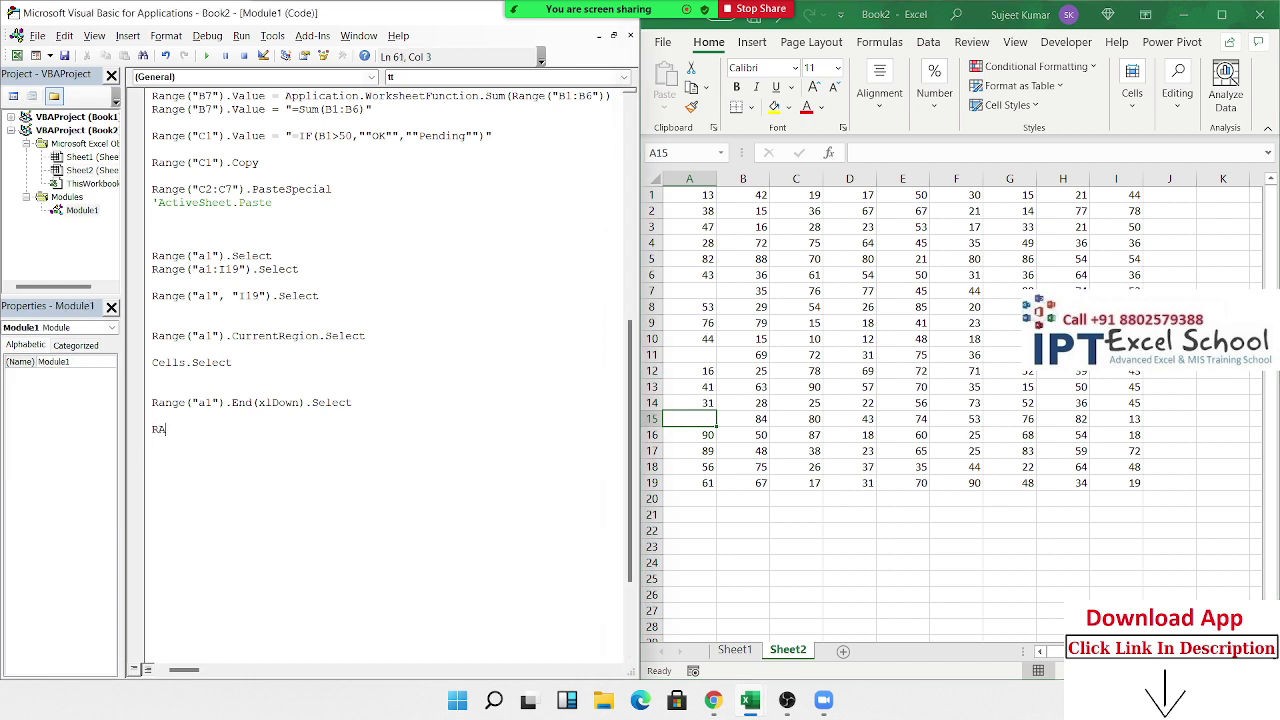
type("NGE")
key("BackSpace")
key("BackSpace")
key("BackSpace")
key("BackSpace")
key("BackSpace")
Jump to cell A65000 via the Name Box, then Ctrl+Up to reach A19.
left_click(659, 153)
type("A6")
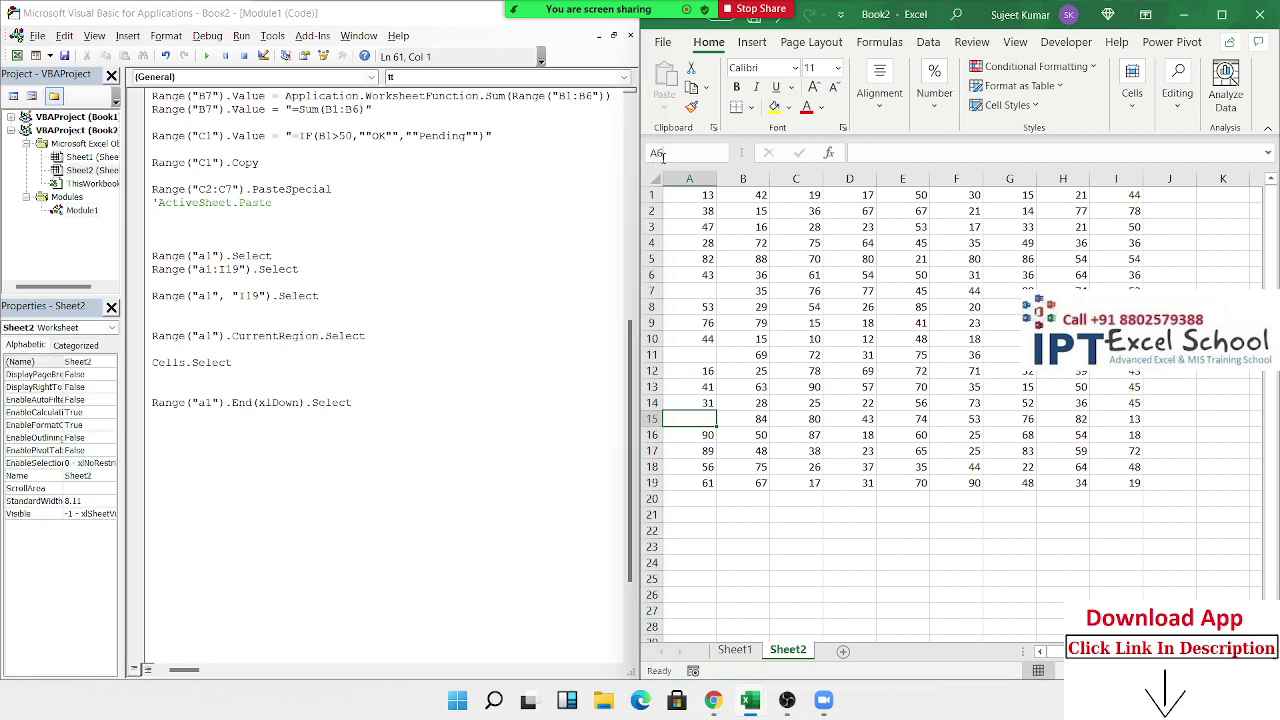
type("5000")
key("Return")
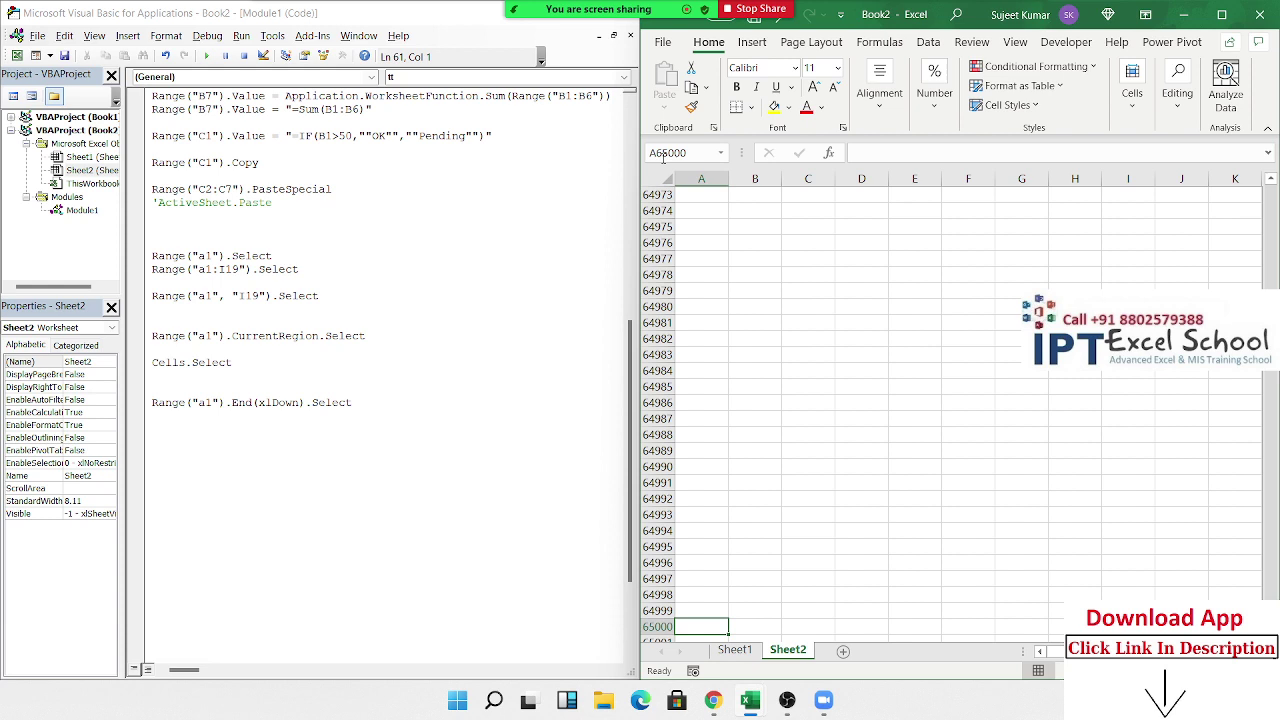
key("ctrl+Up")
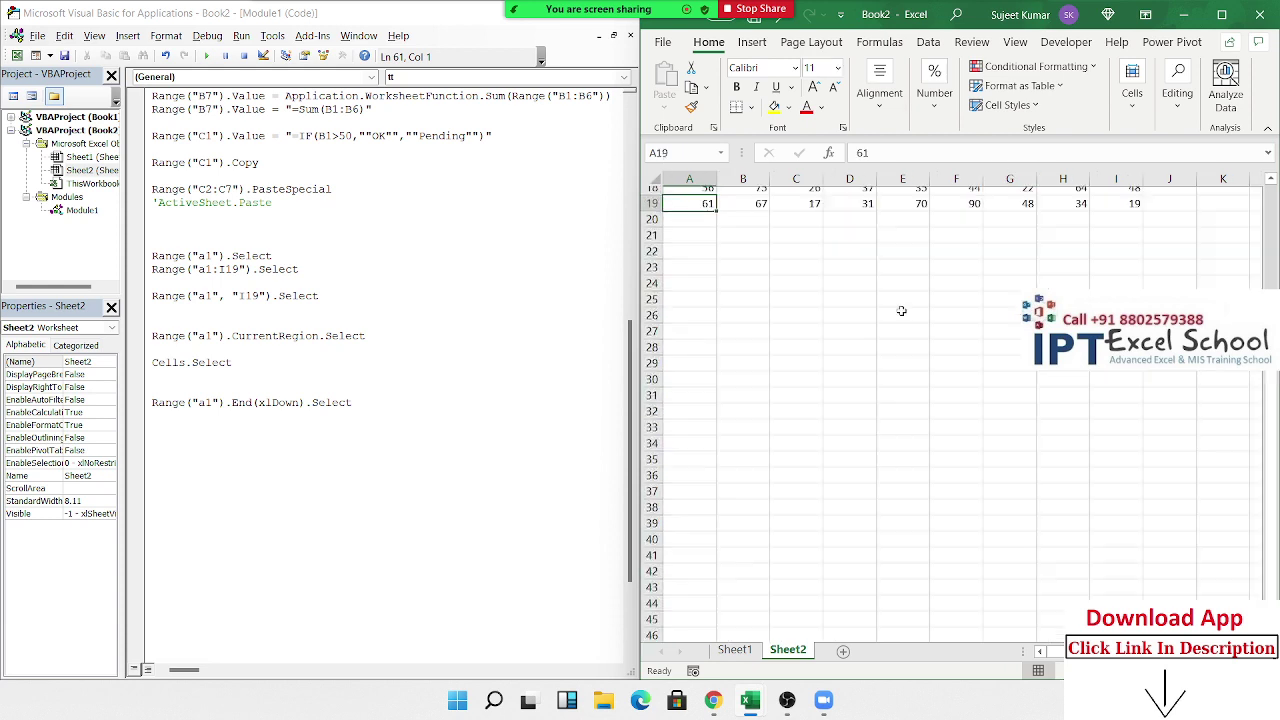
scroll(901, 311, "up", 6)
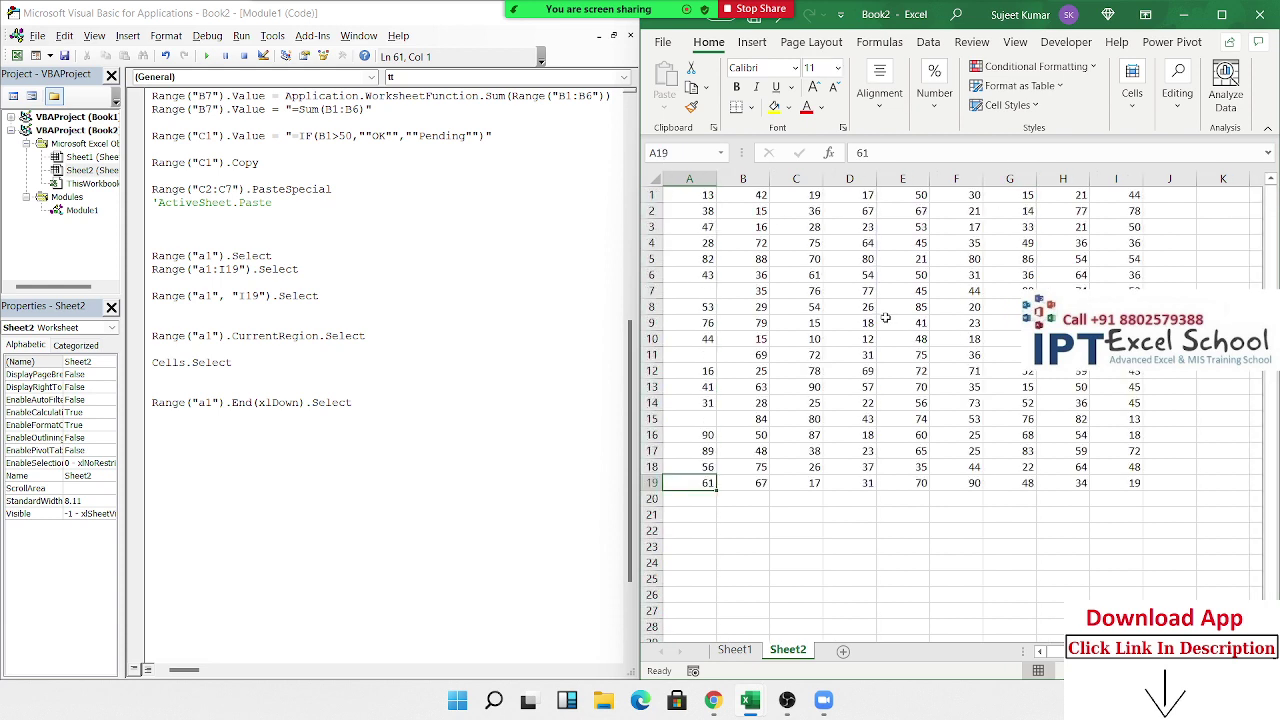
Add Range("a65000").End(xlUp).Select, picking xlUp from the suggestions.
left_click(174, 420)
type("RANGE")
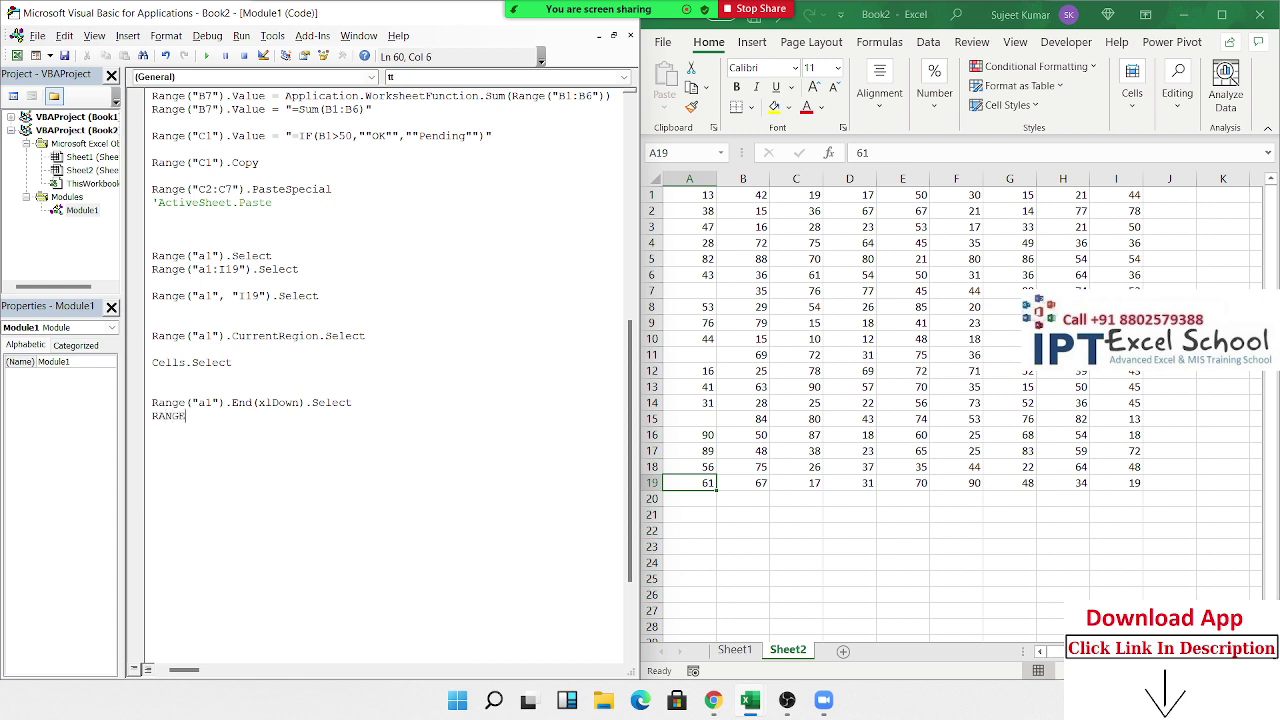
type("(\"a6")
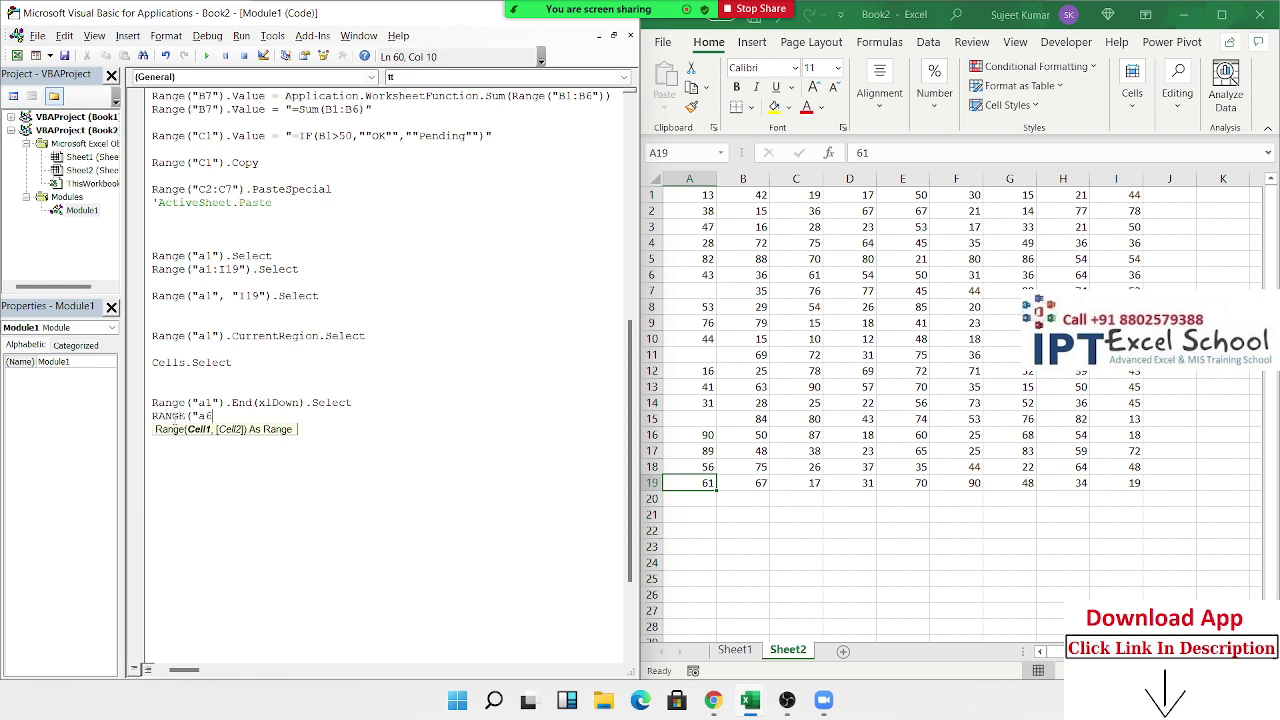
type("5000\")")
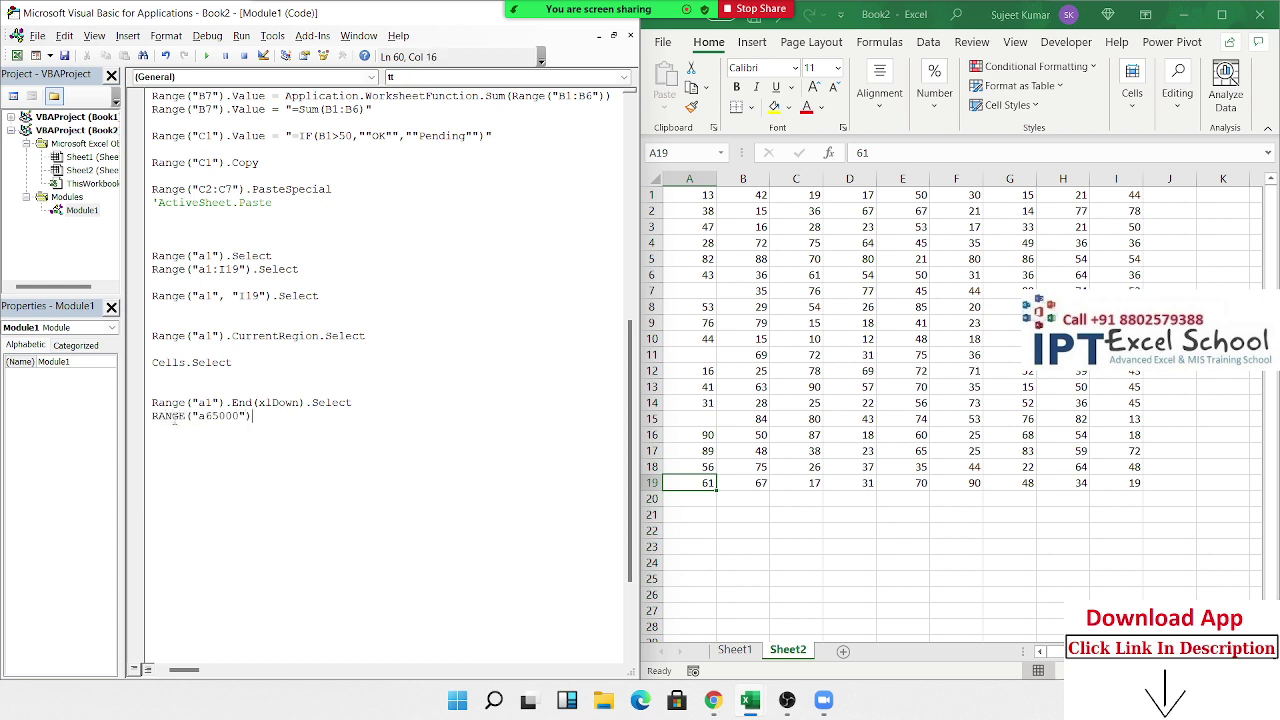
type(".En")
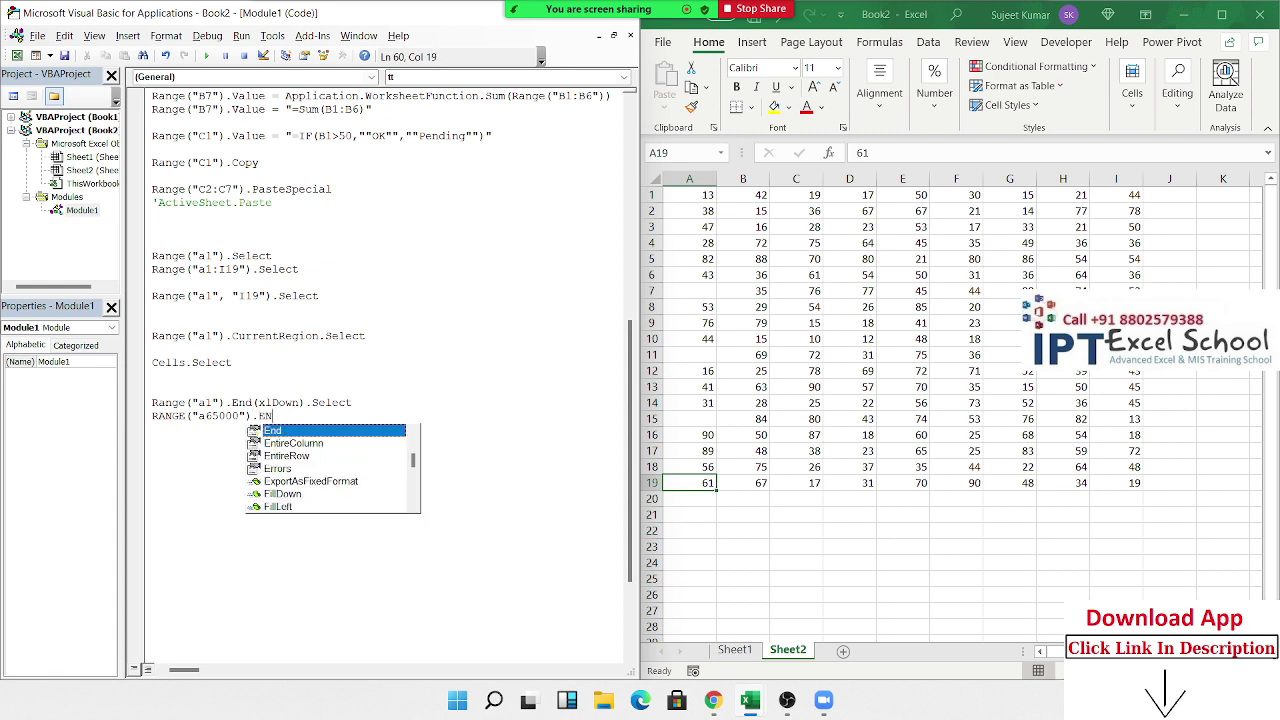
type("d(")
key("Down")
key("Down")
key("Down")
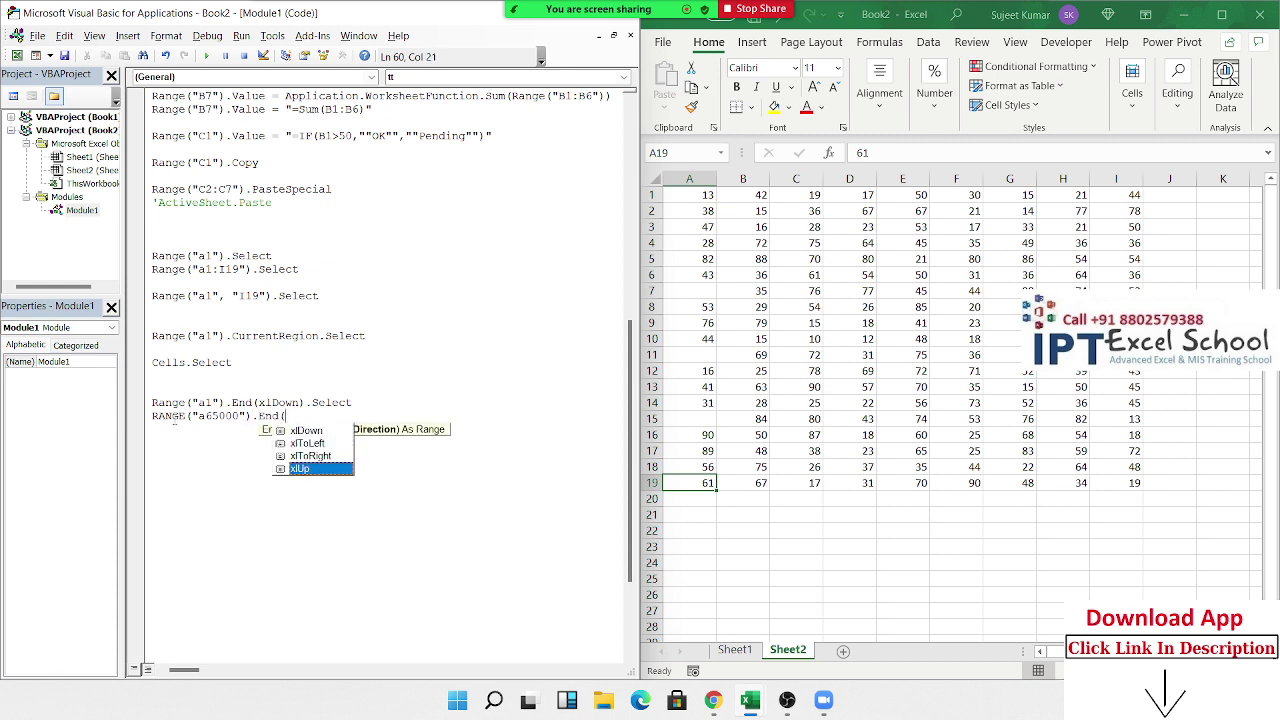
key("Tab")
type(")")
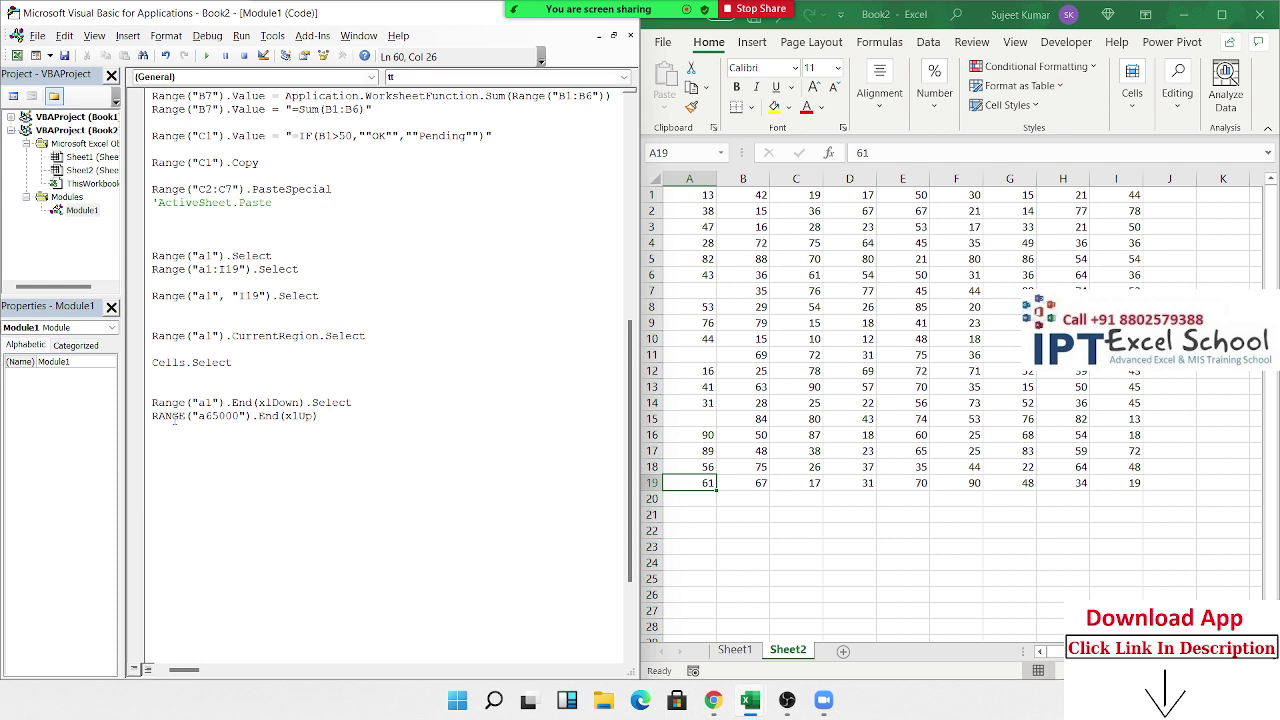
type(".select")
key("Return")
Type RANGE("a1"). and browse IntelliSense members after the prefixes US and CE.
type("RANGE(")
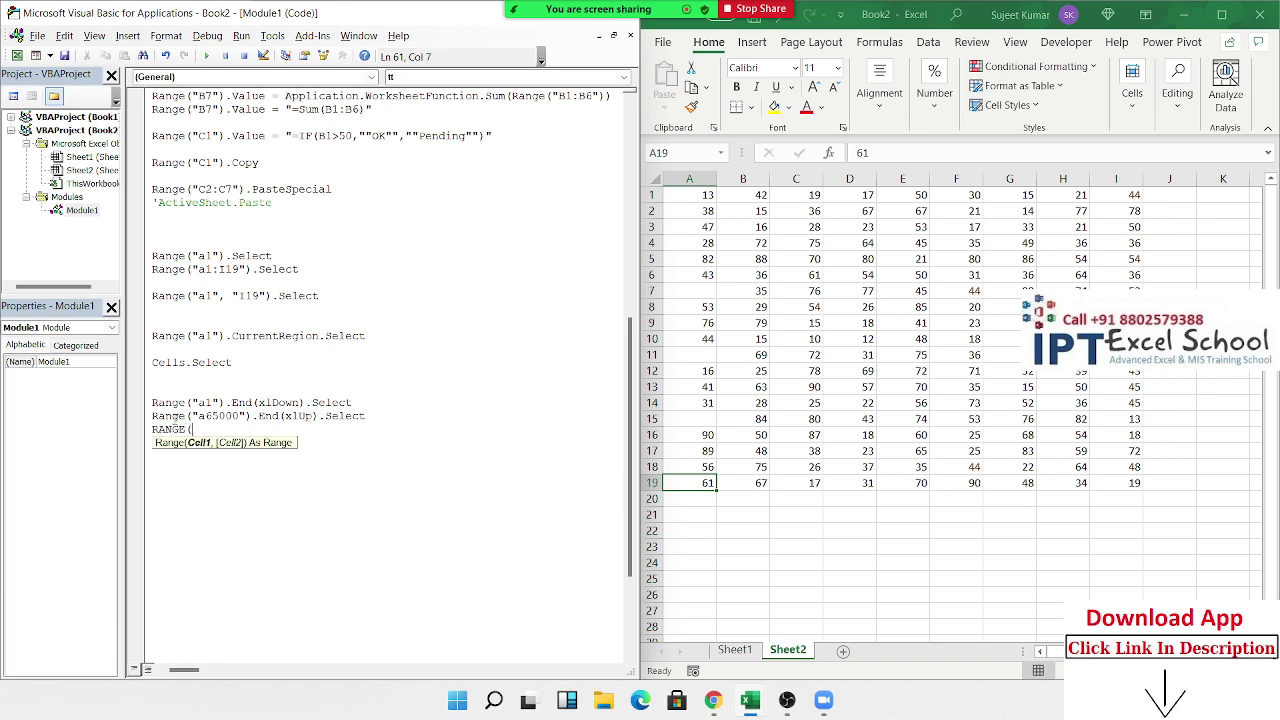
type("\"a1\"")
type(").U")
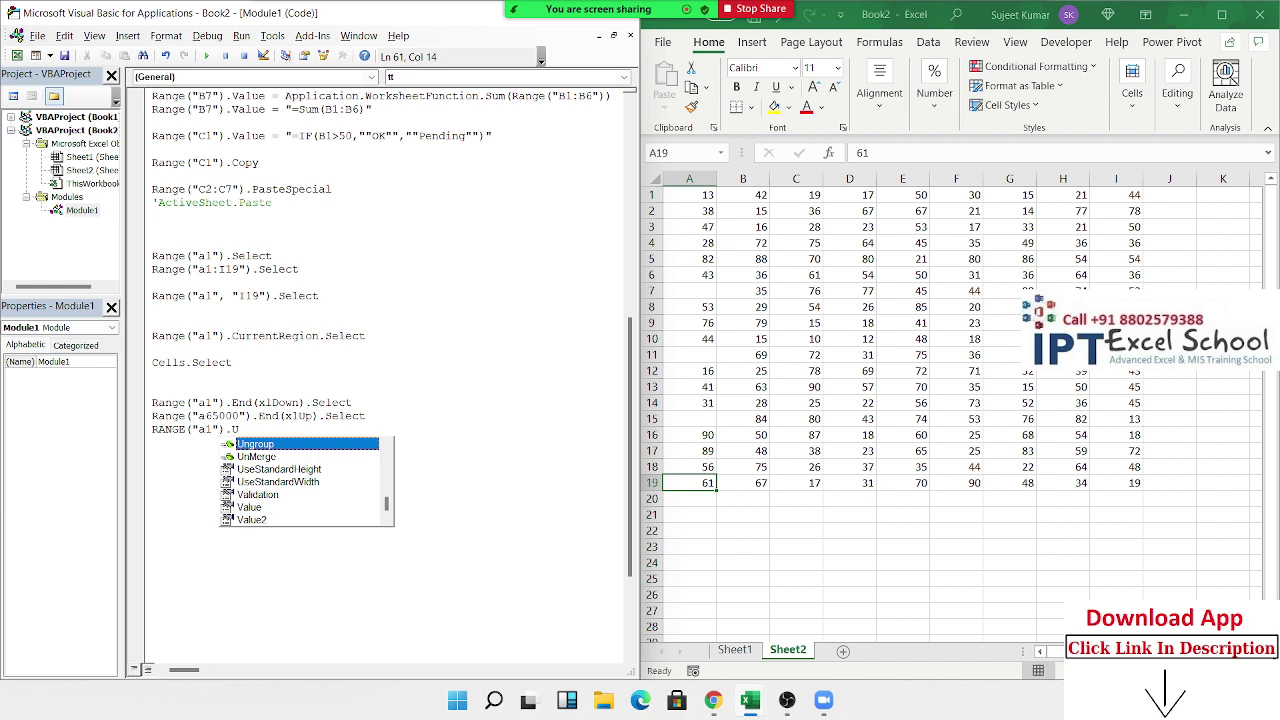
type("S")
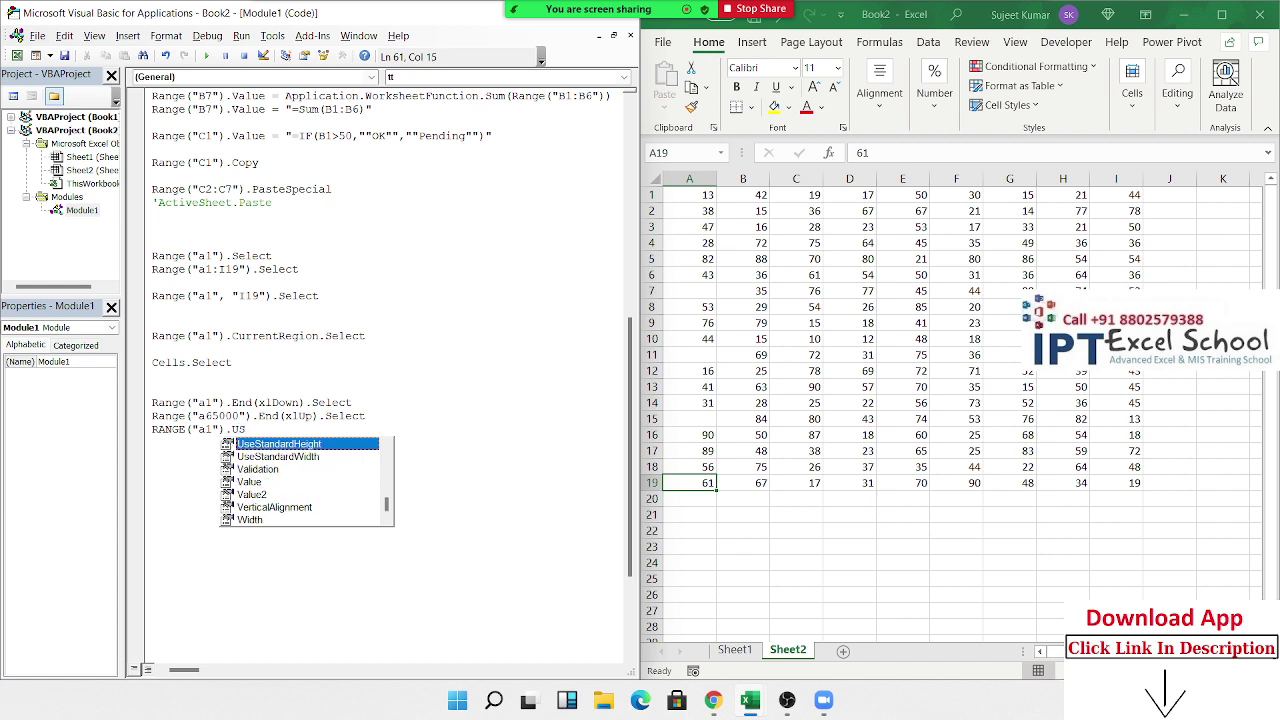
key("Down")
key("Down")
key("Down")
key("Down")
key("Down")
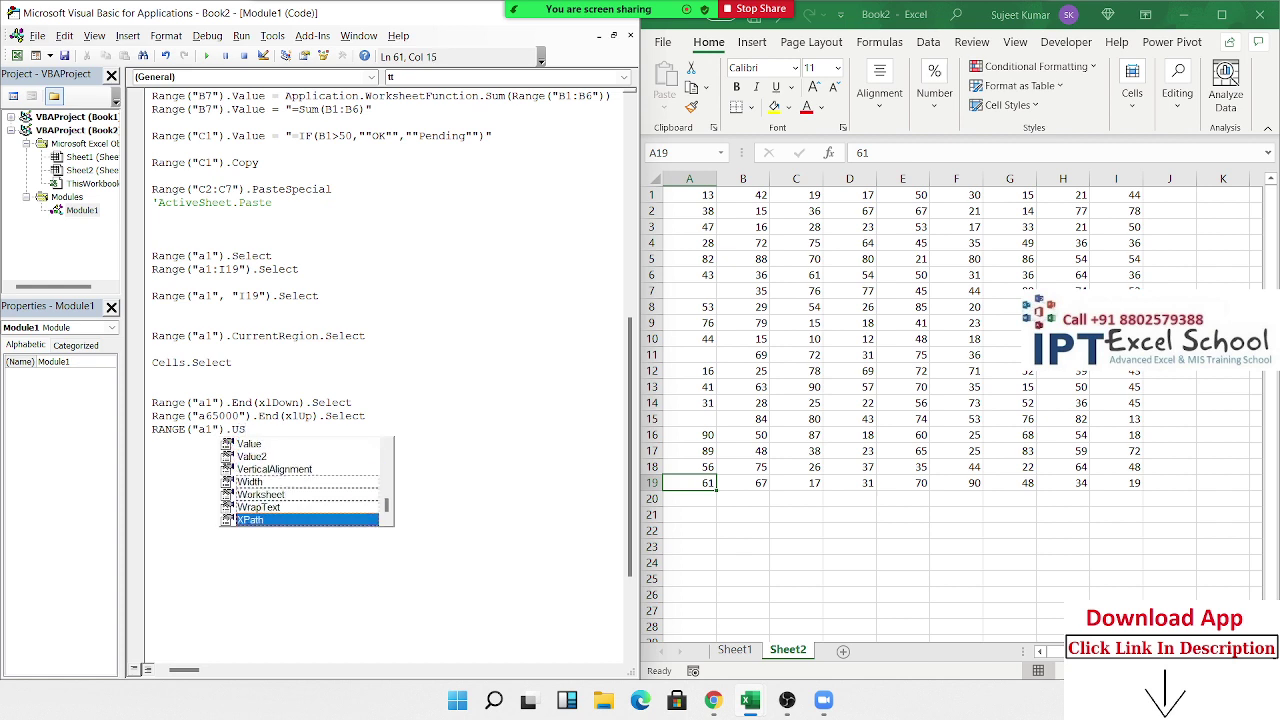
key("Up")
key("Up")
key("Up")
key("Up")
key("Up")
key("Up")
key("Up")
key("Up")
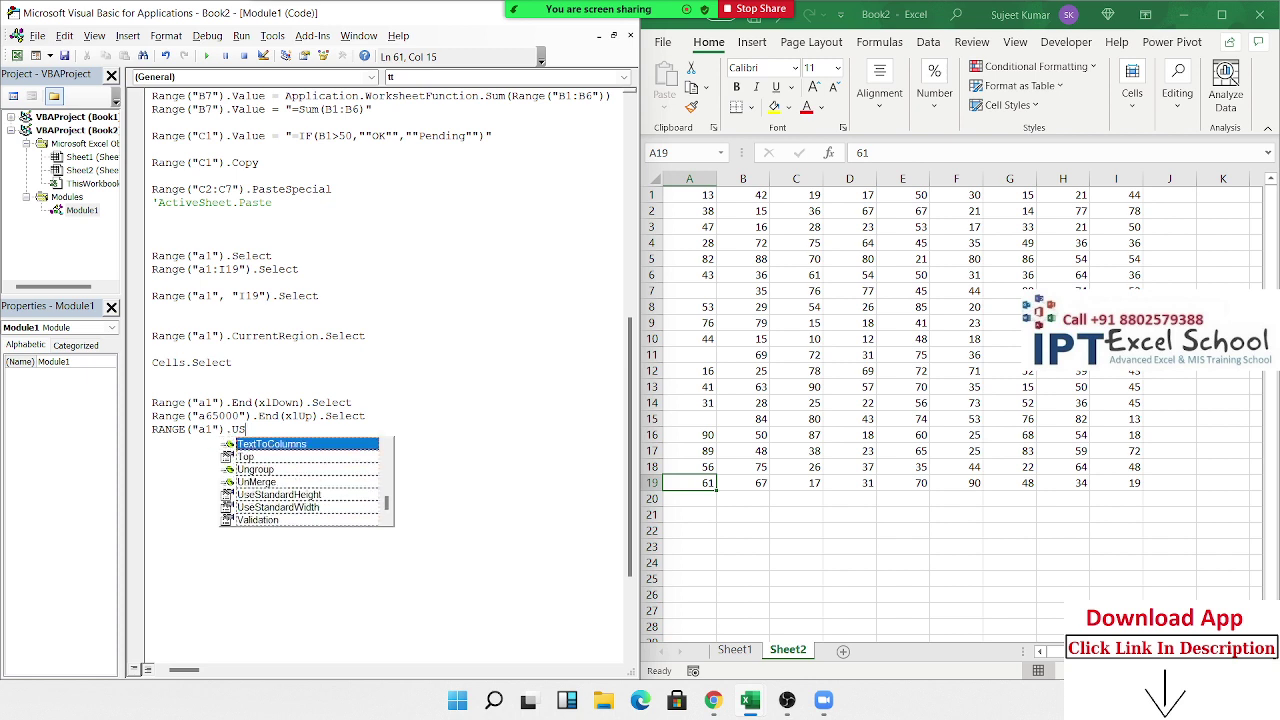
key("Up")
key("Up")
key("Up")
key("Up")
key("BackSpace")
key("BackSpace")
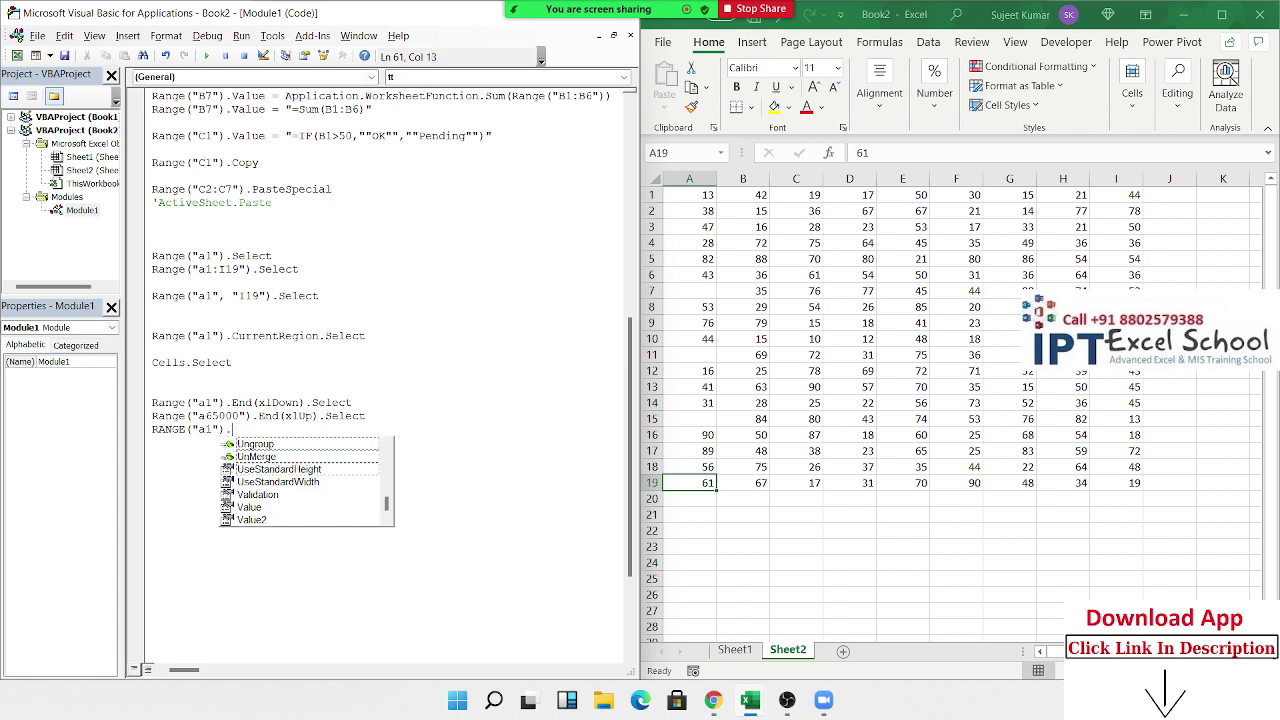
type("CE")
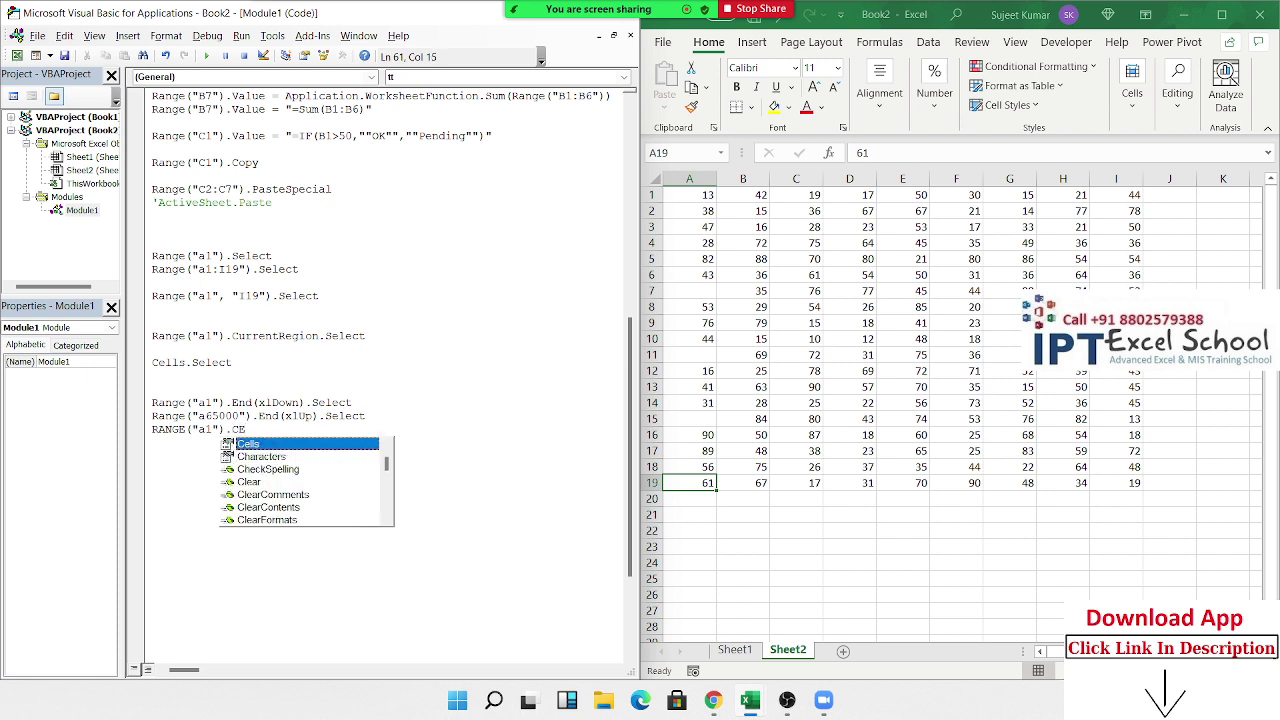
key("Down")
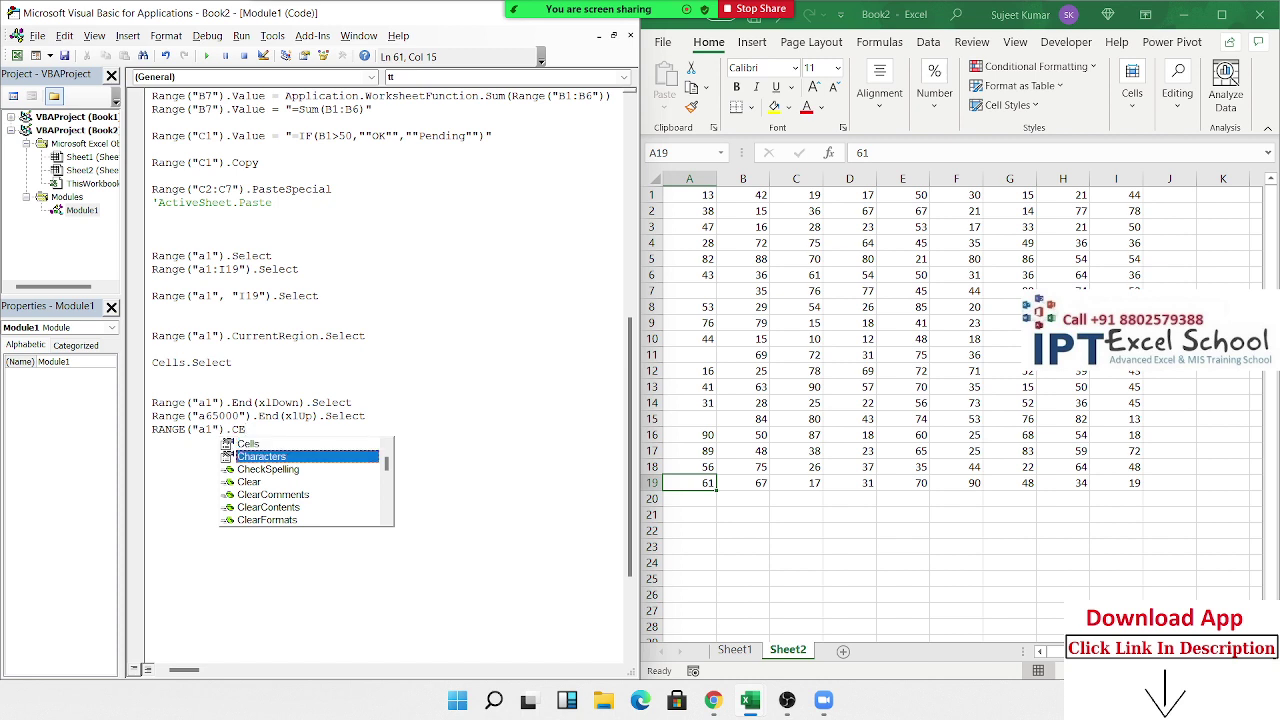
key("Down")
key("Down")
key("Down")
key("Down")
key("Down")
key("Down")
key("Down")
key("Down")
key("Down")
key("Down")
key("Down")
key("Down")
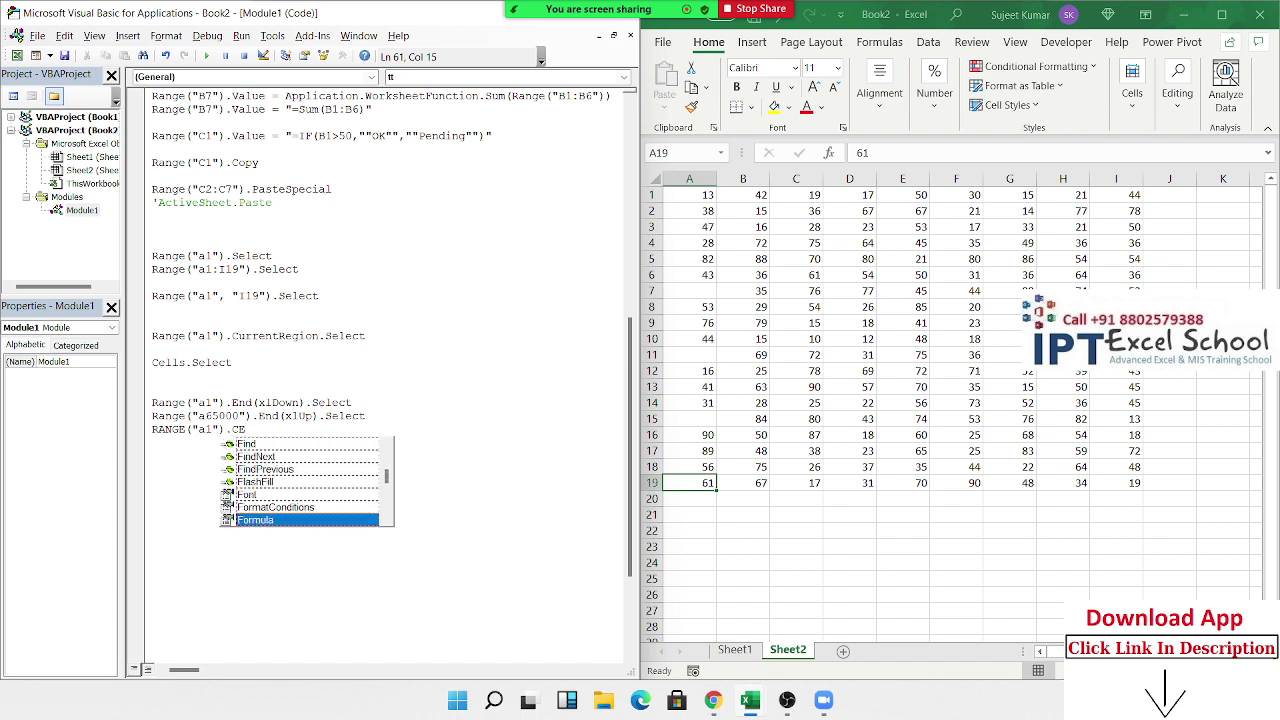
key("Up")
key("Up")
key("Up")
key("Up")
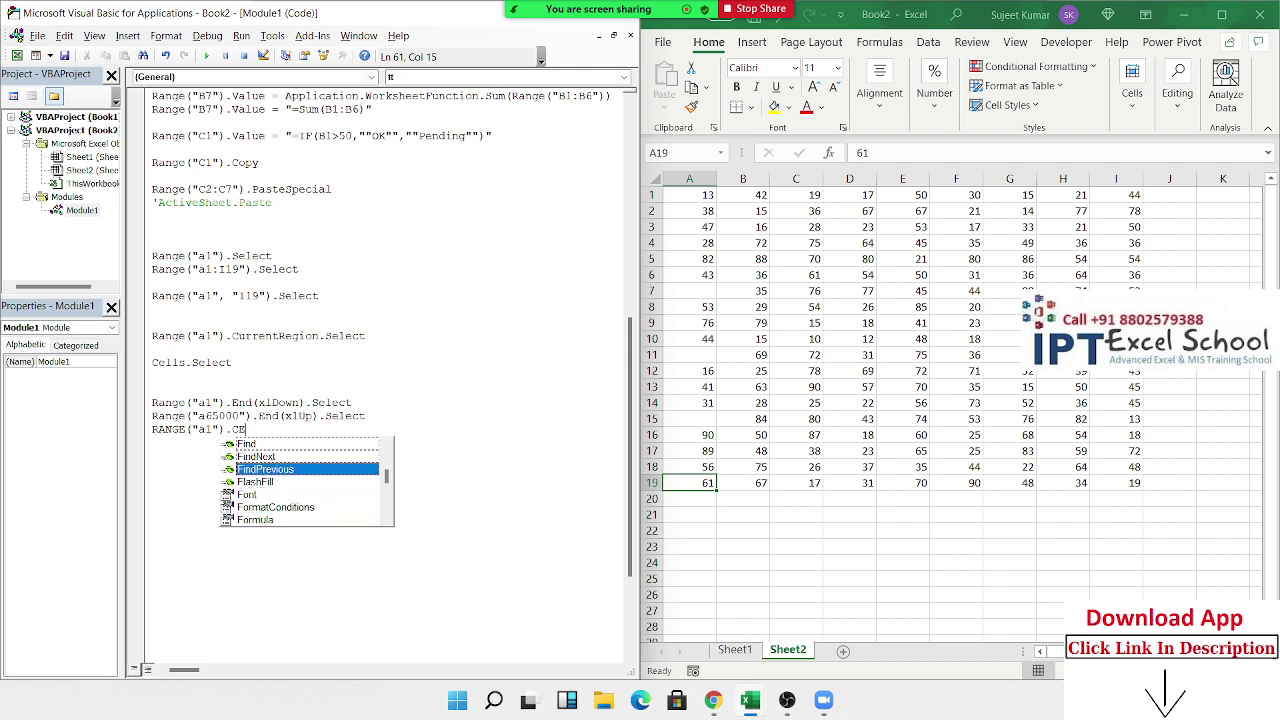
key("Up")
key("Up")
key("Up")
key("Up")
key("Up")
key("Up")
key("Up")
key("Up")
key("Up")
key("Up")
key("Up")
key("Up")
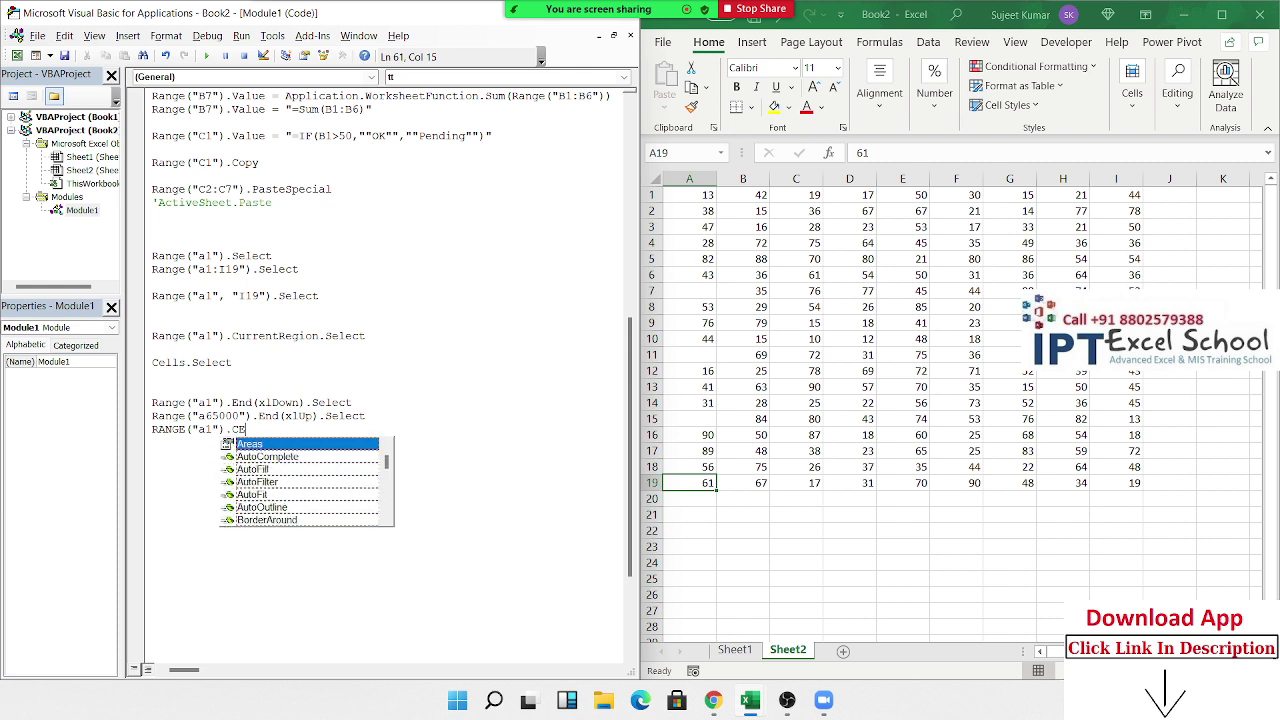
key("Up")
key("Up")
key("Up")
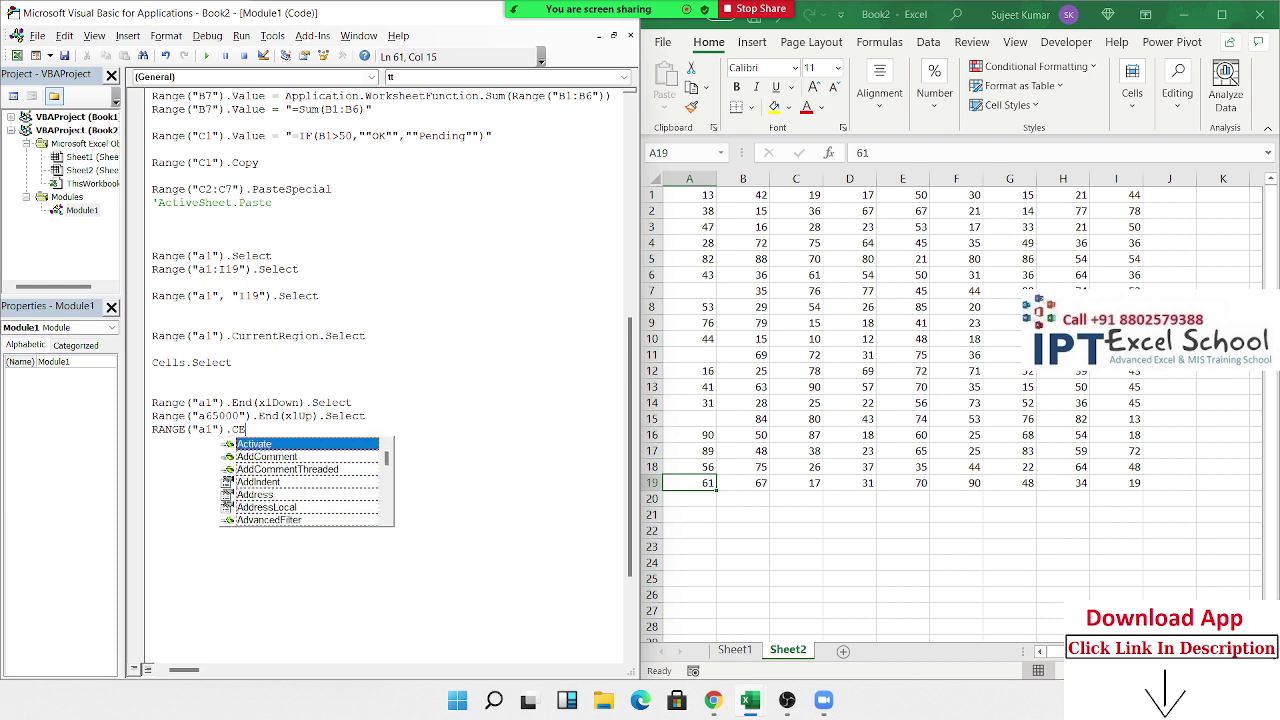
Try the Cells and UseStandardHeight/Width members, then erase back to RANGE("a1 and add a quote.
type("LL")
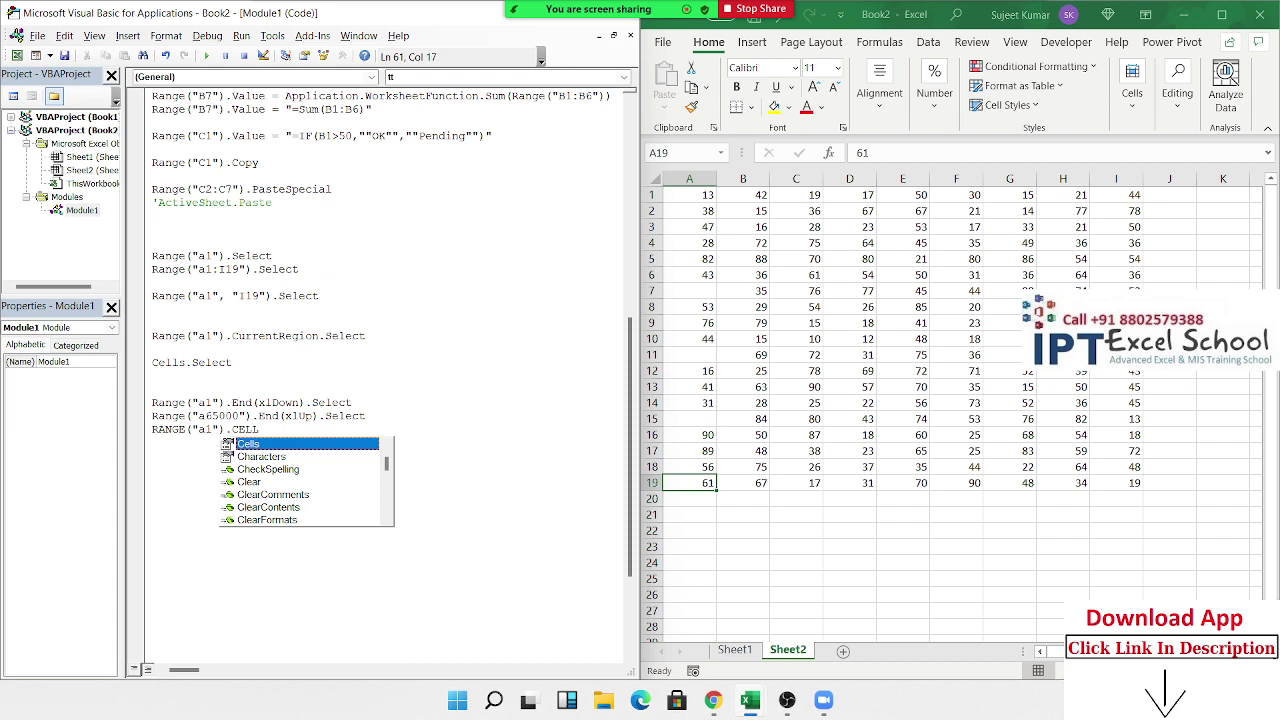
key("BackSpace")
key("BackSpace")
key("BackSpace")
key("BackSpace")
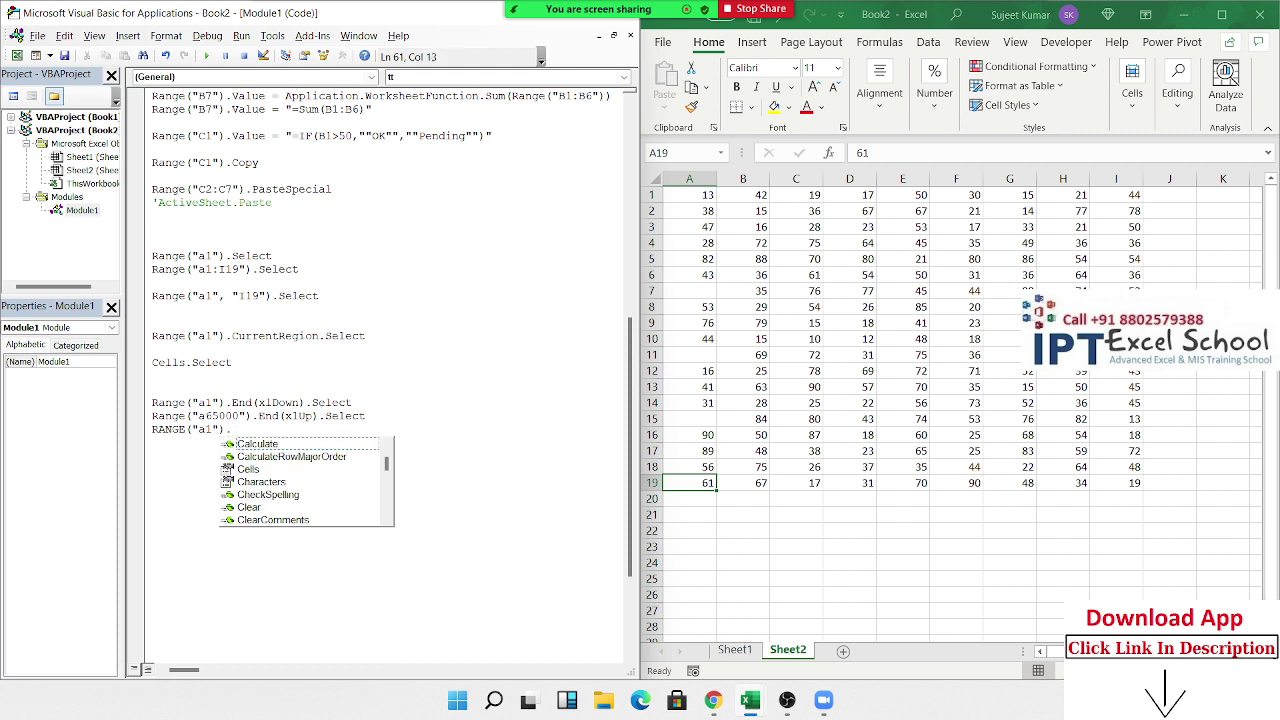
type("USE")
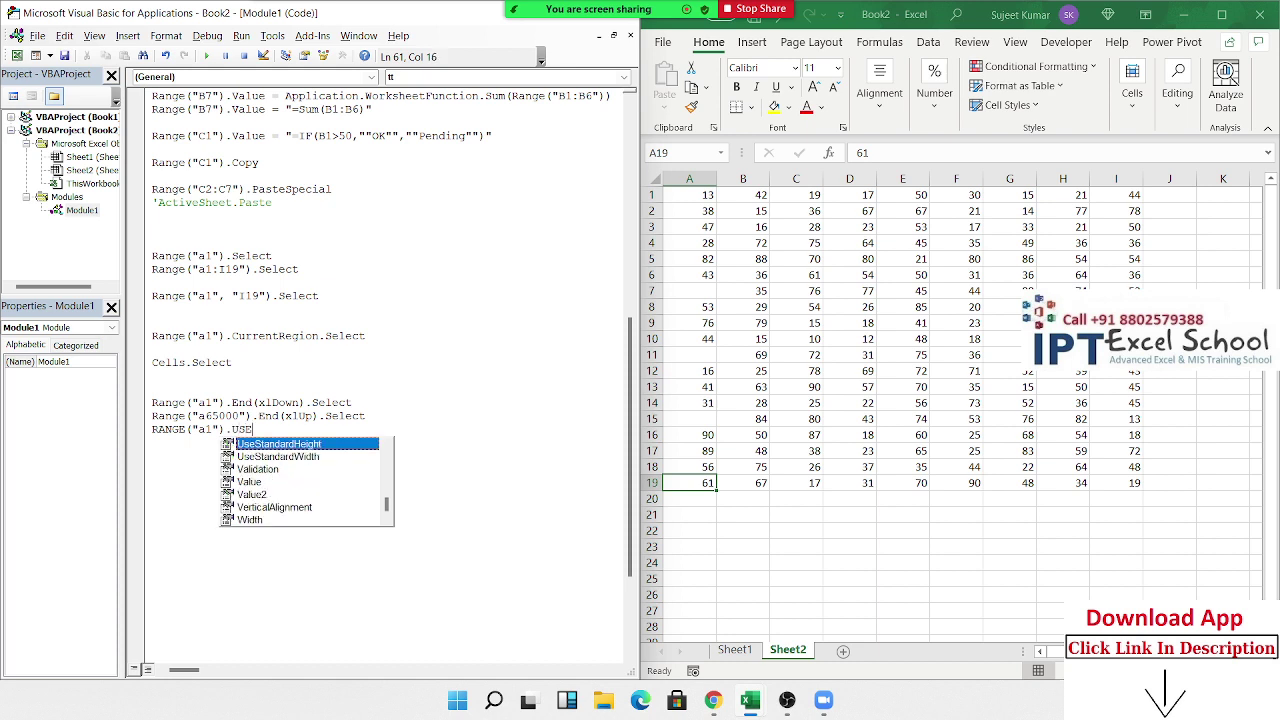
key("Down")
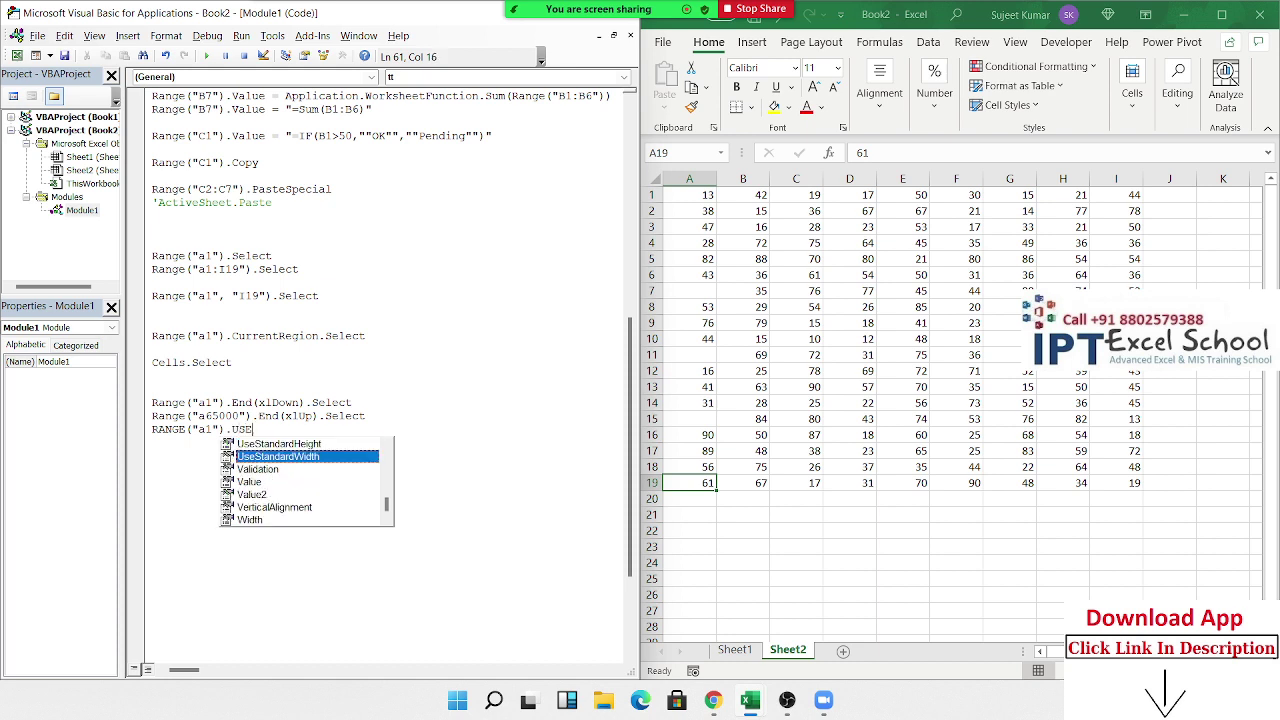
key("Up")
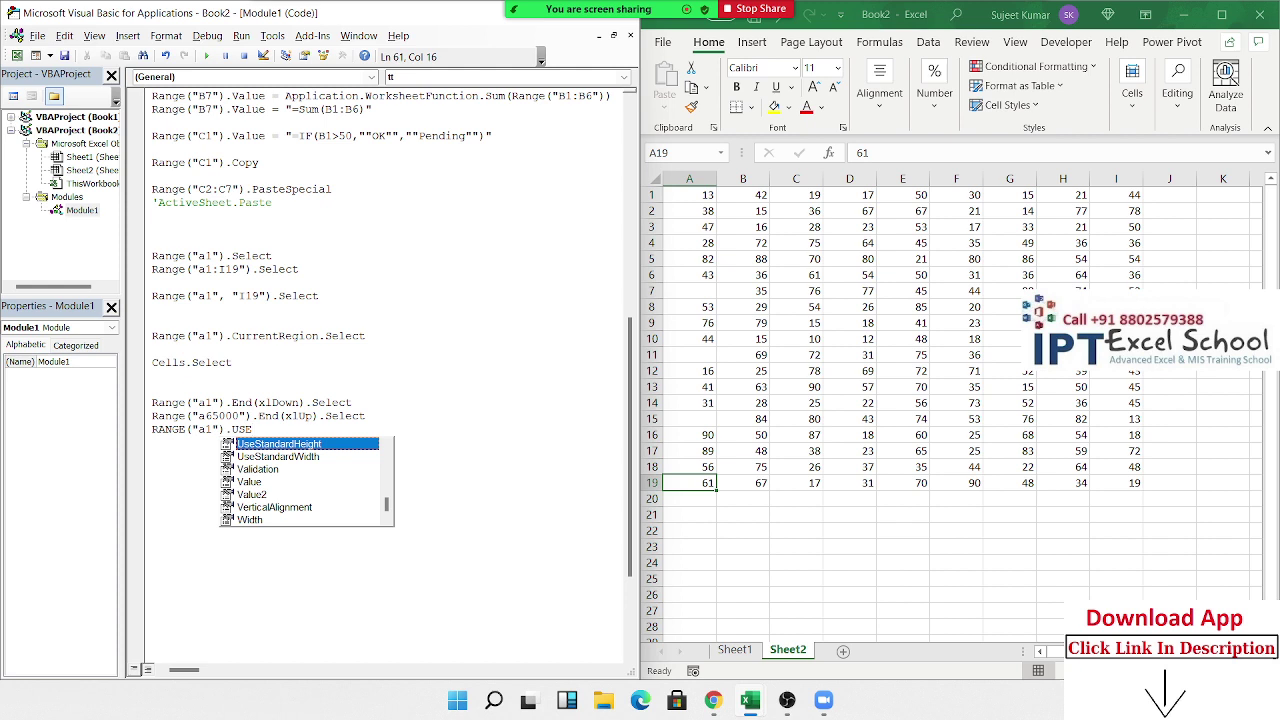
key("BackSpace")
key("BackSpace")
key("BackSpace")
key("BackSpace")
key("BackSpace")
key("BackSpace")
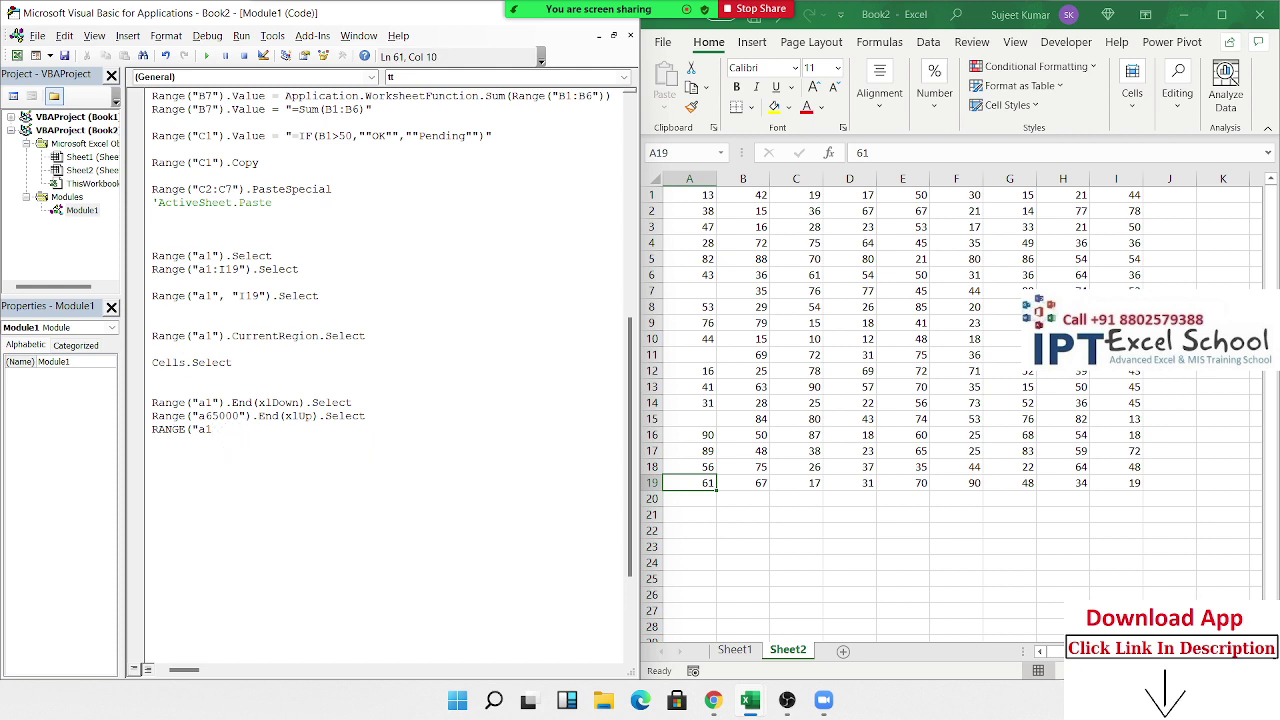
type("\"")
Type N in C22, drag-copy it to E22, then clear the cells B22:E27.
left_click(786, 531)
type("N")
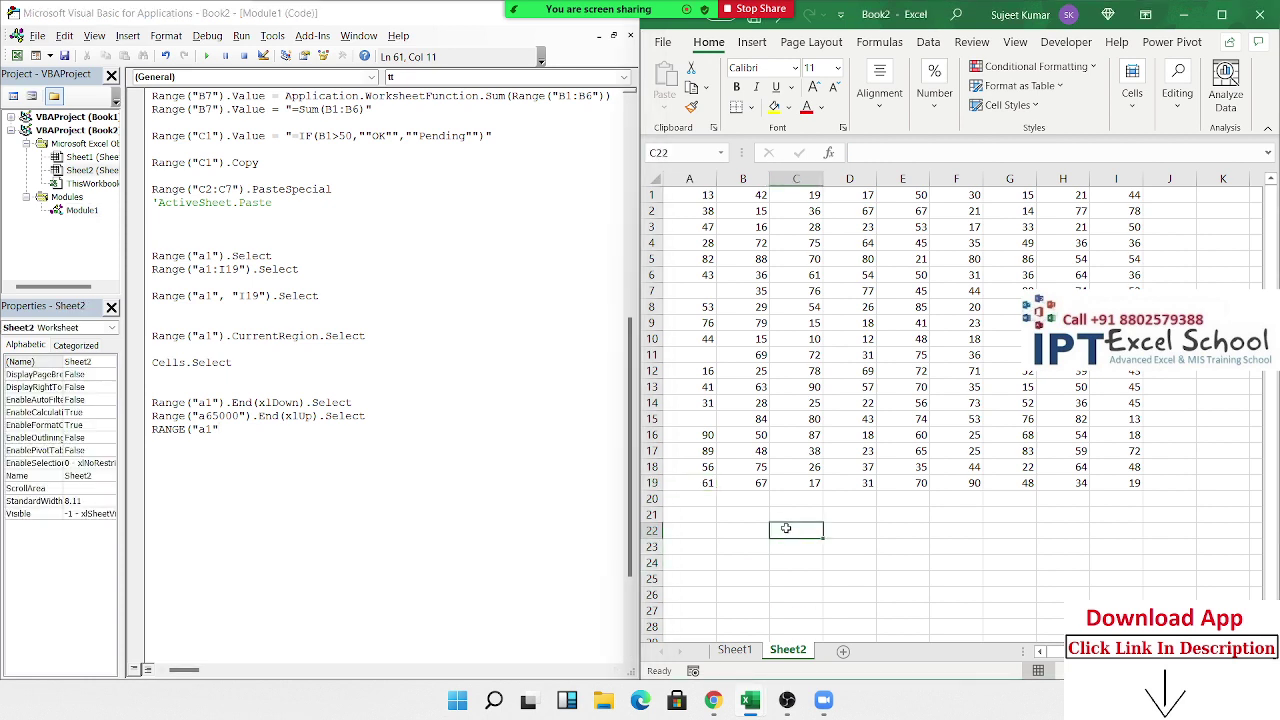
mouse_move(822, 530)
left_mouse_down()
mouse_move(927, 528)
mouse_move(926, 594)
left_mouse_up()
left_click(1062, 562)
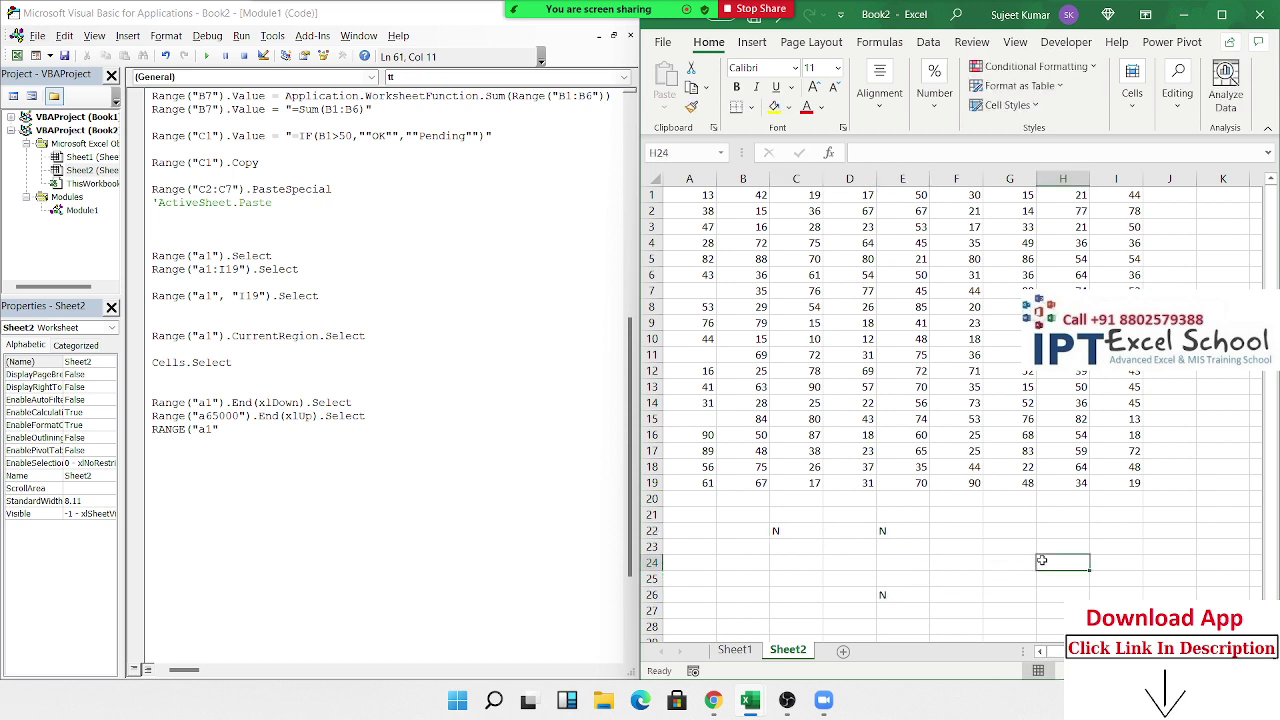
mouse_move(1072, 569)
left_mouse_down()
mouse_move(853, 575)
mouse_move(1110, 578)
mouse_move(707, 419)
left_mouse_up()
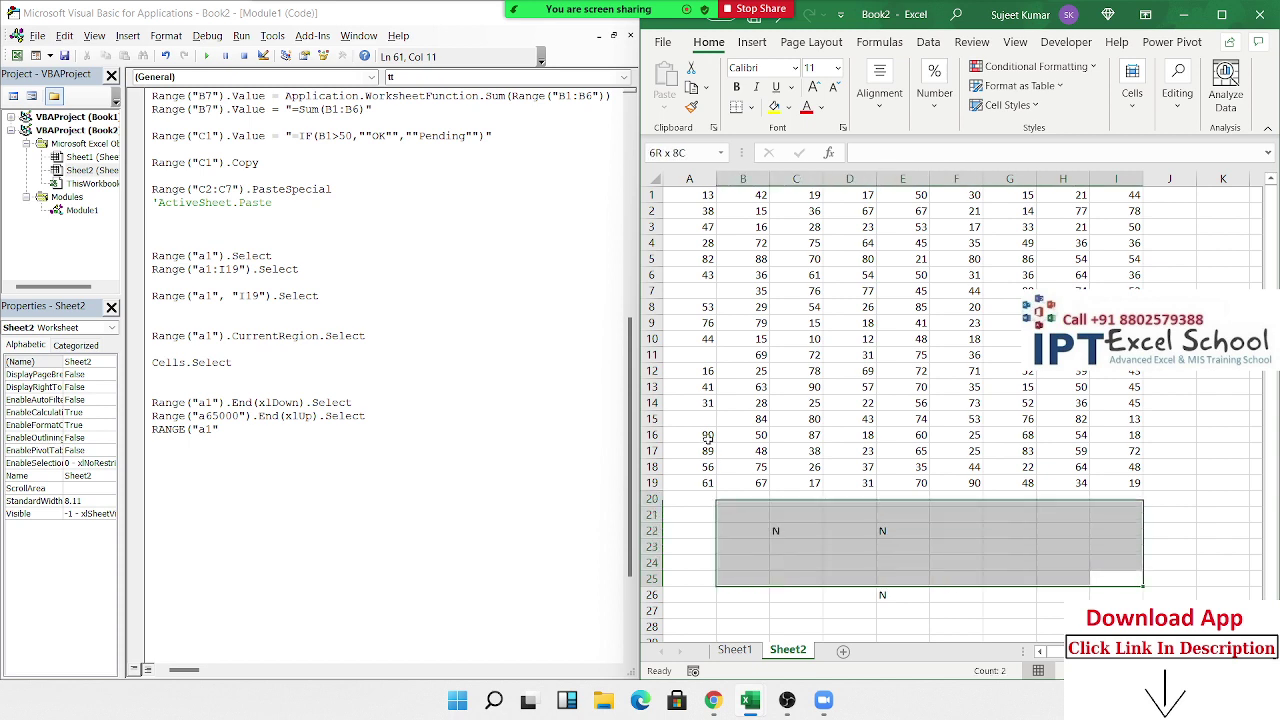
left_click_drag(732, 530, 917, 606)
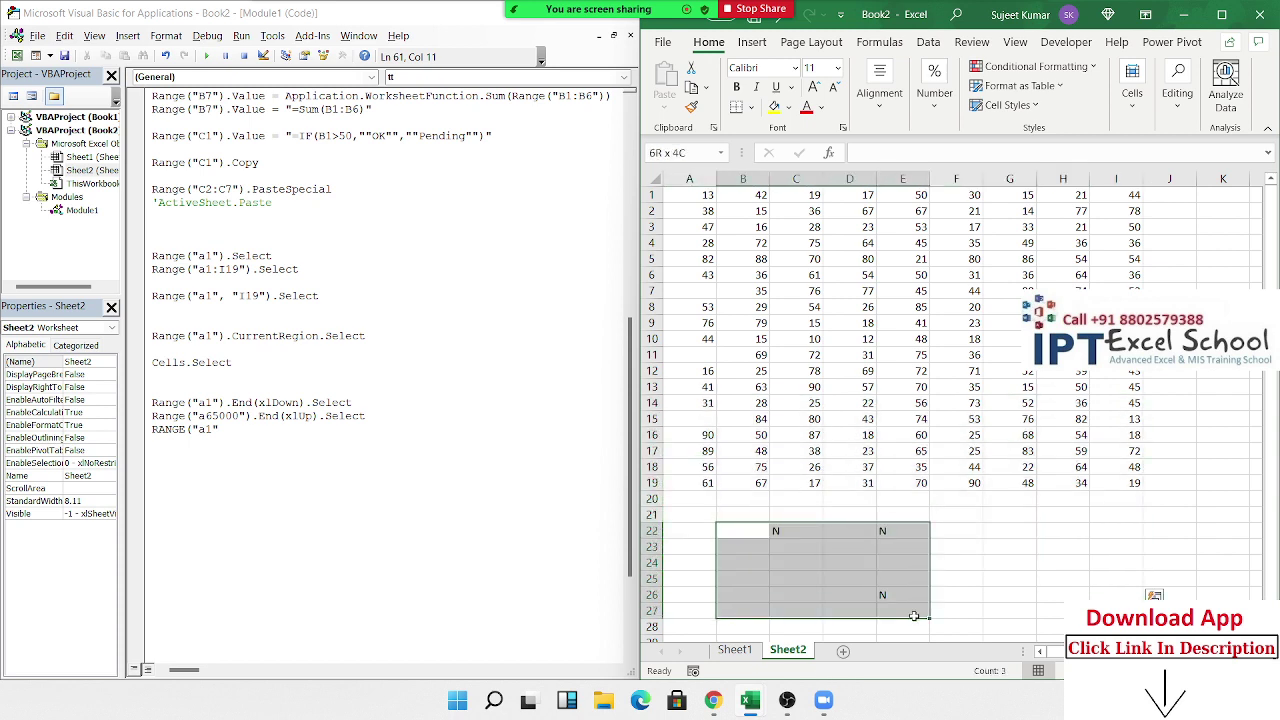
key("Delete")
Dismiss the compile error and delete the unfinished RANGE("a1" line.
left_click(236, 415)
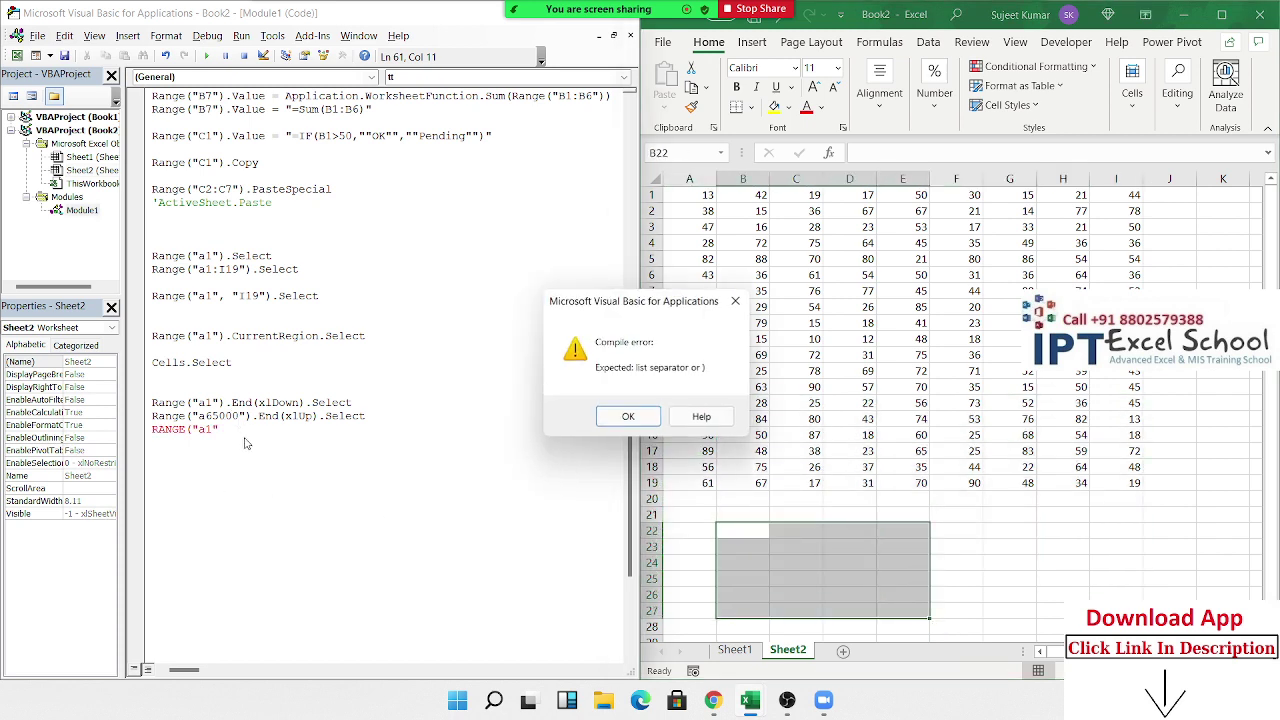
key("Return")
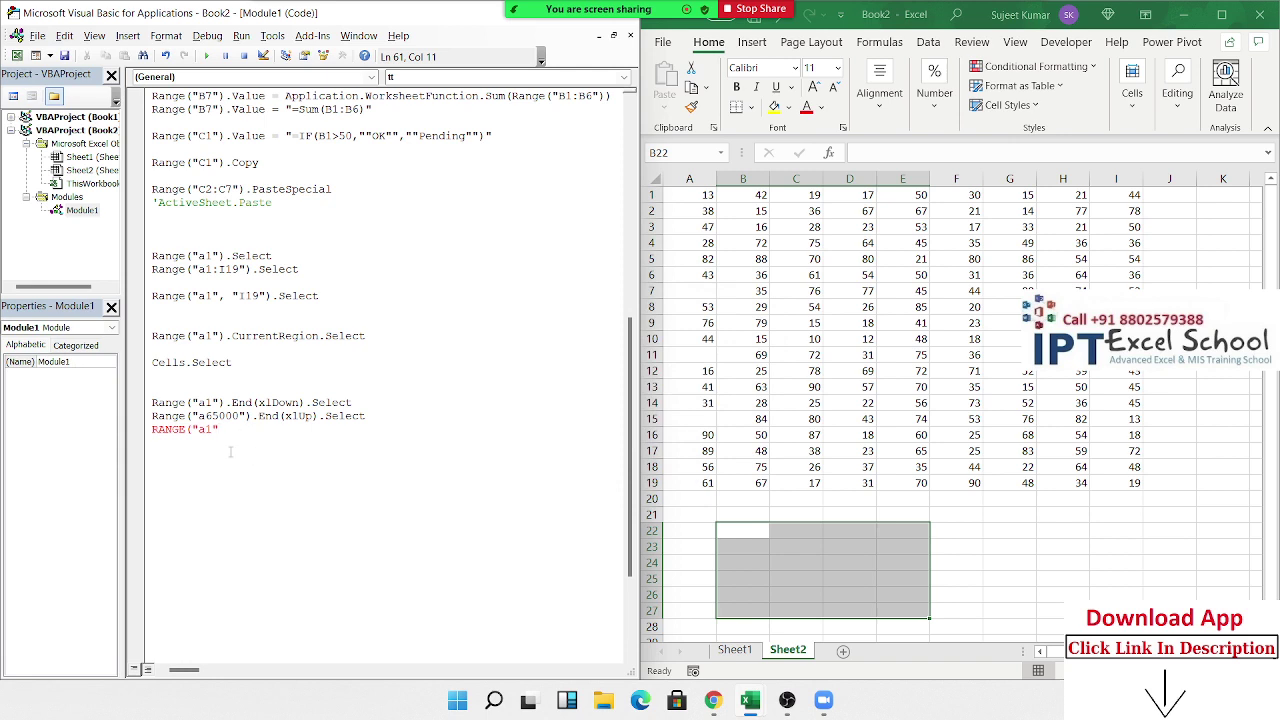
type("\"")
key("BackSpace")
key("BackSpace")
key("BackSpace")
key("BackSpace")
key("BackSpace")
key("BackSpace")
key("BackSpace")
key("BackSpace")
key("BackSpace")
key("BackSpace")
Use Ctrl+End from A1 to confirm I26 is the last used cell, then scroll up the module code.
left_click(784, 400)
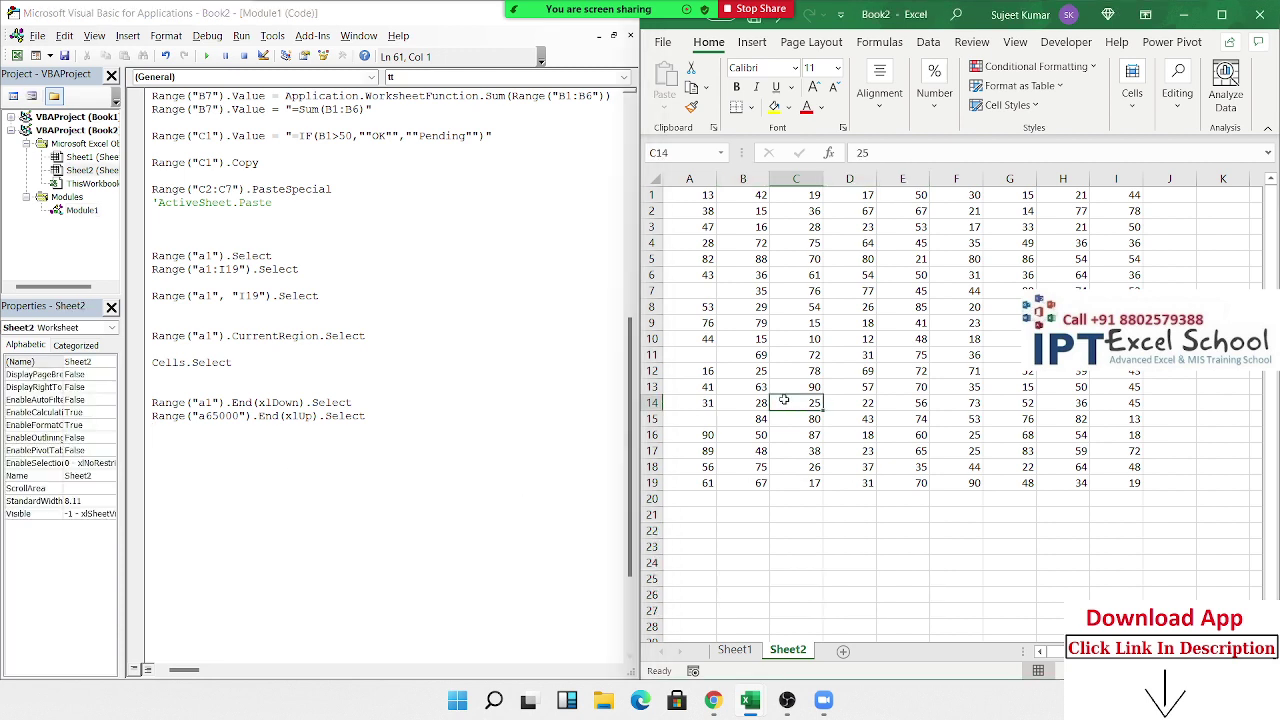
left_click(697, 199)
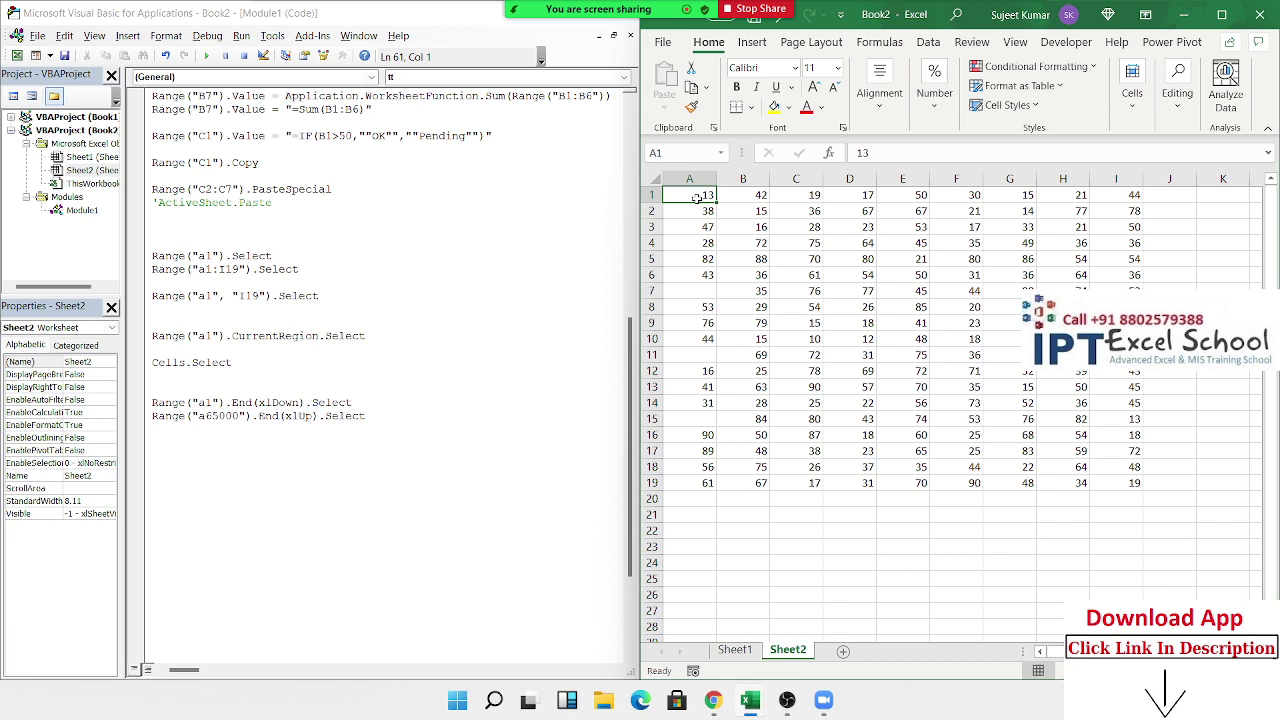
key("ctrl+End")
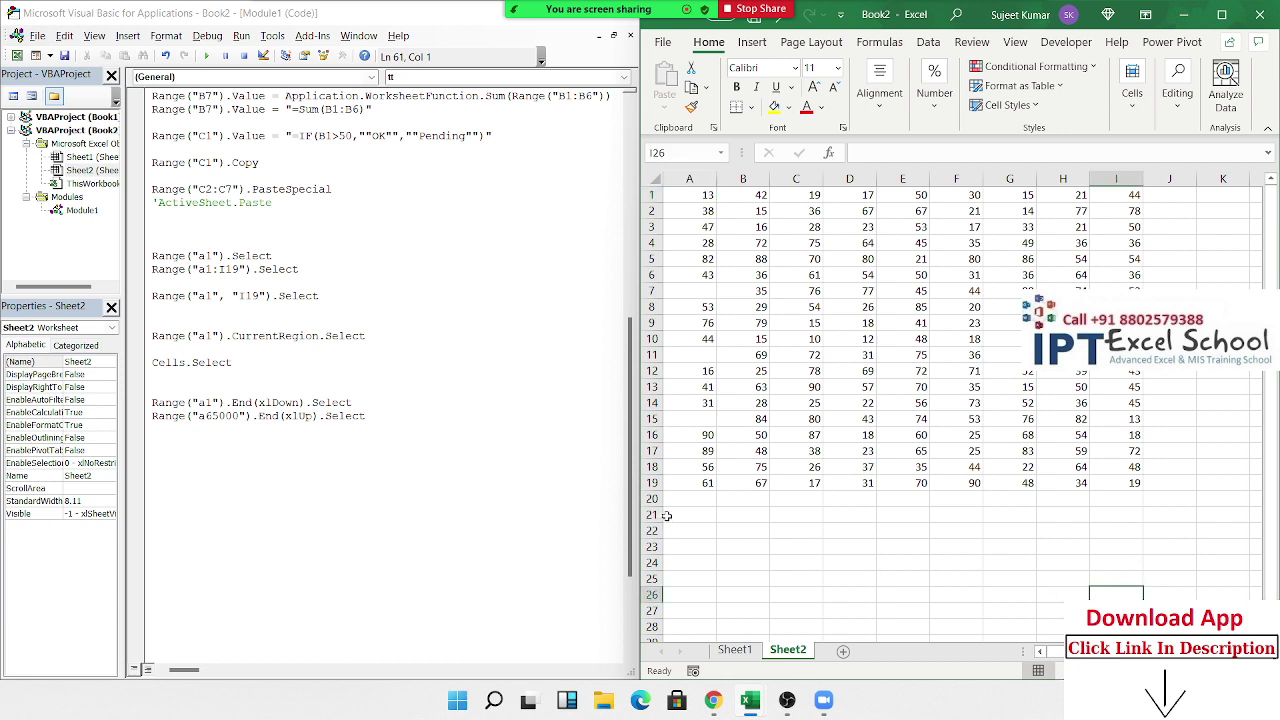
left_click(270, 448)
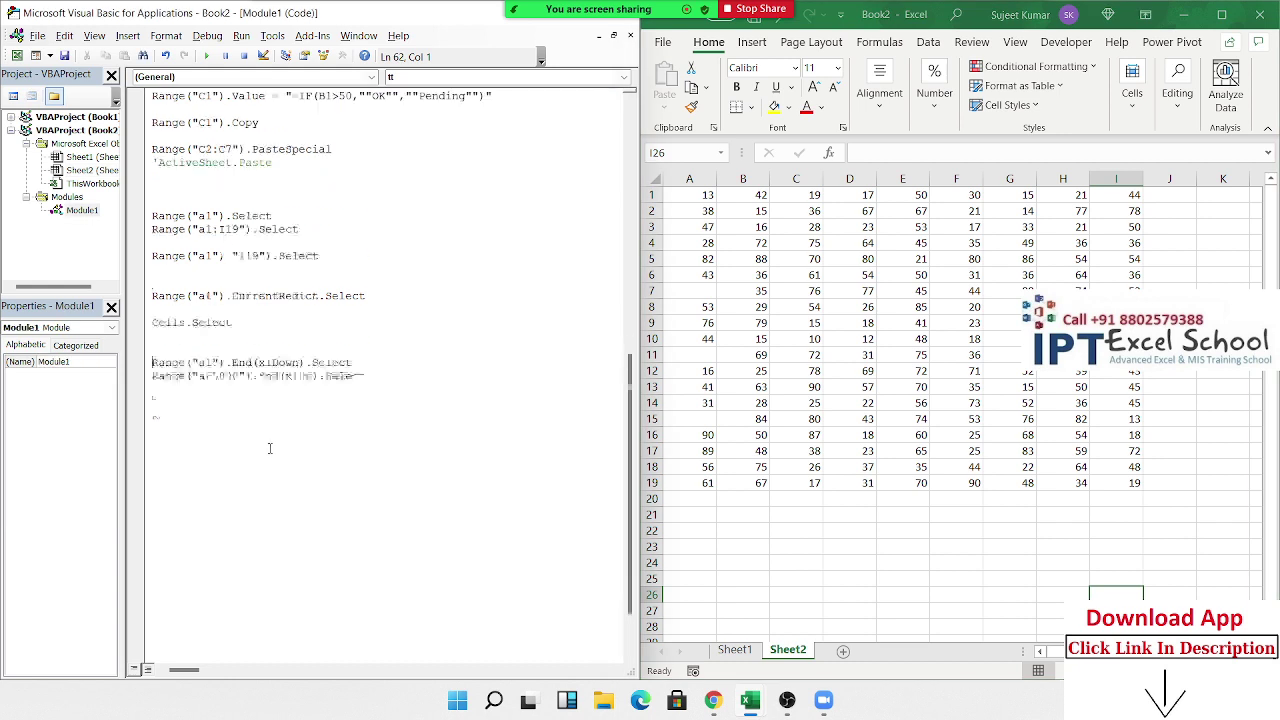
scroll(270, 448, "up", 3)
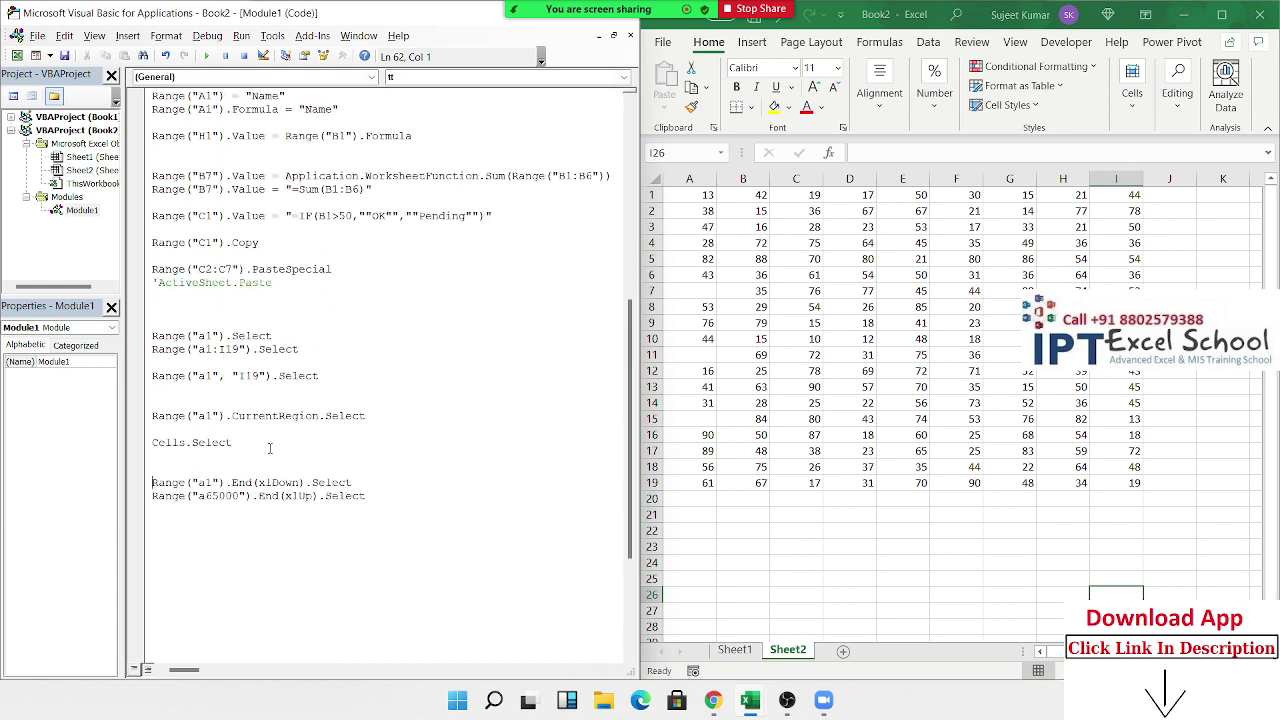
left_click(93, 170)
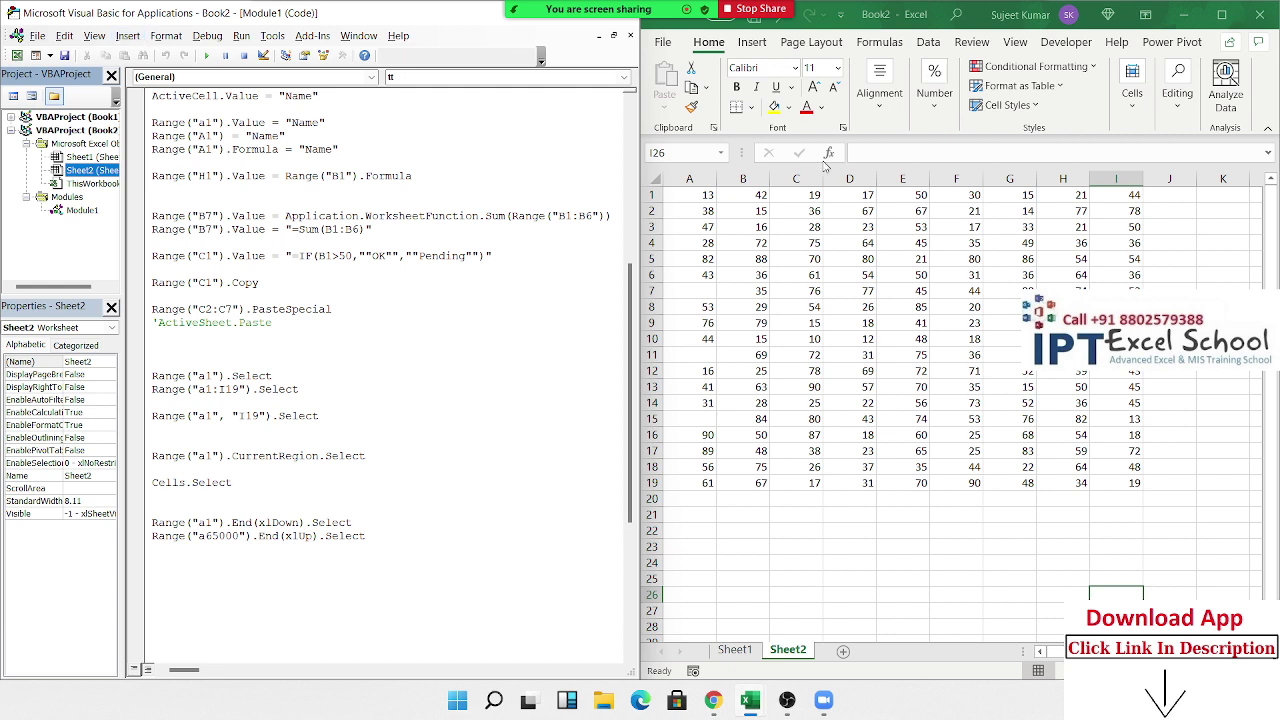
Start recording a new macro named Macro1.
left_click(918, 229)
left_click(1017, 44)
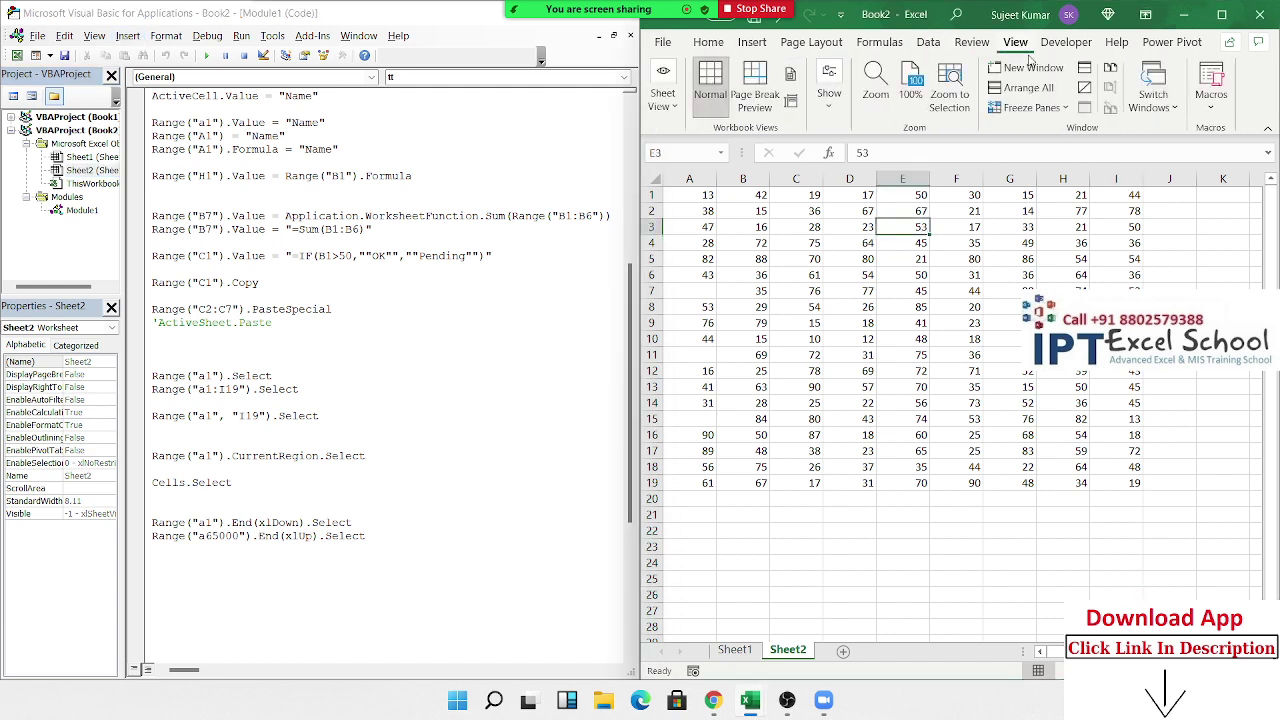
left_click(1203, 112)
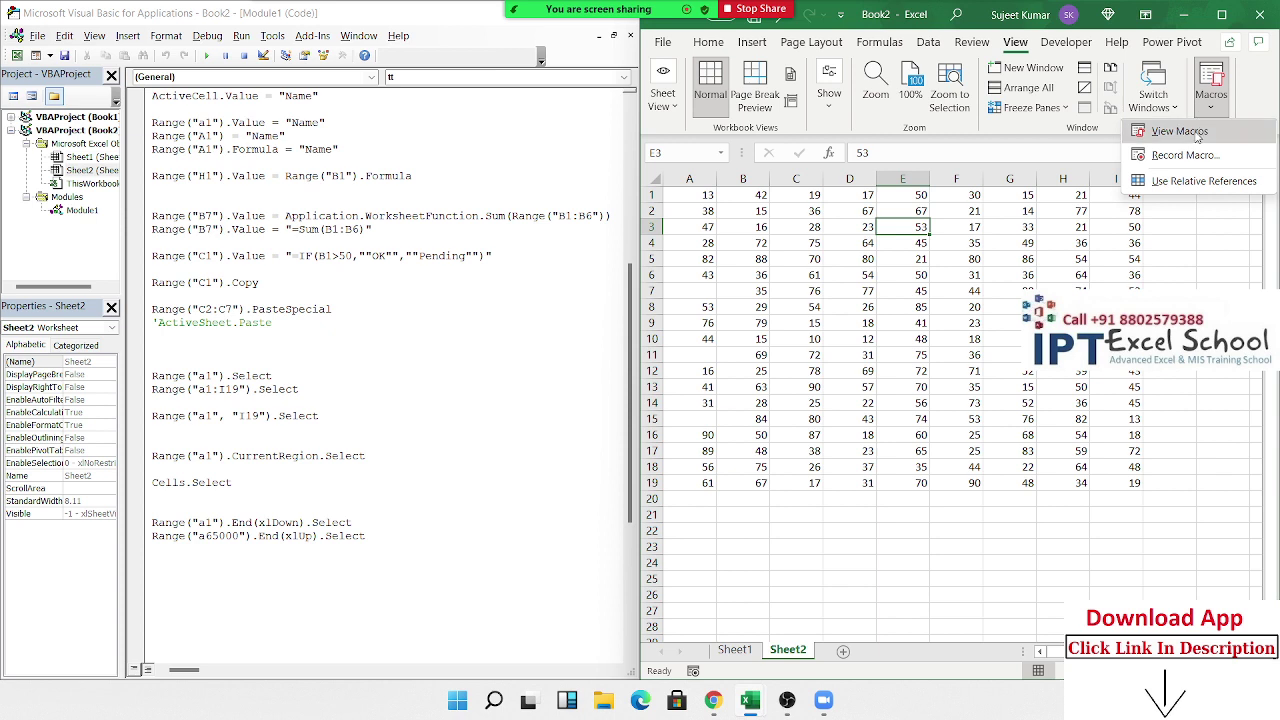
left_click(1185, 155)
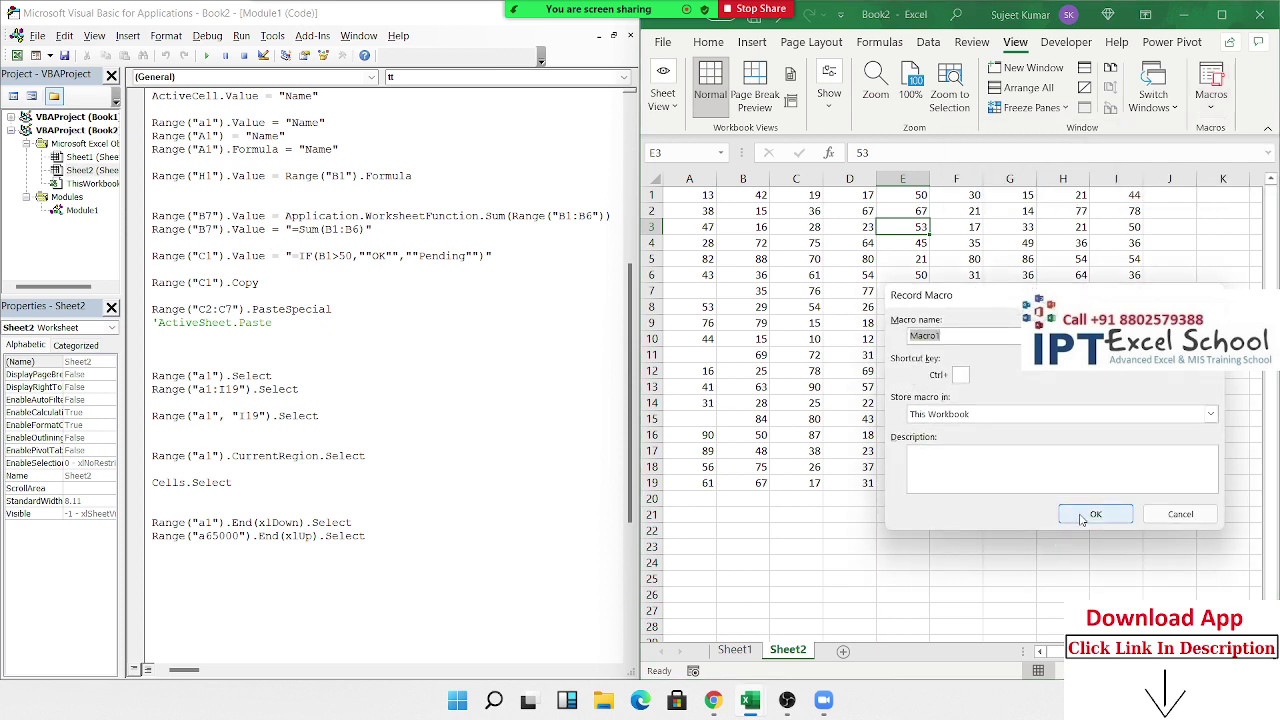
left_click(1095, 514)
Record selecting A1, Ctrl+End to I26, Ctrl+Home back, then open Module2.
left_click(707, 196)
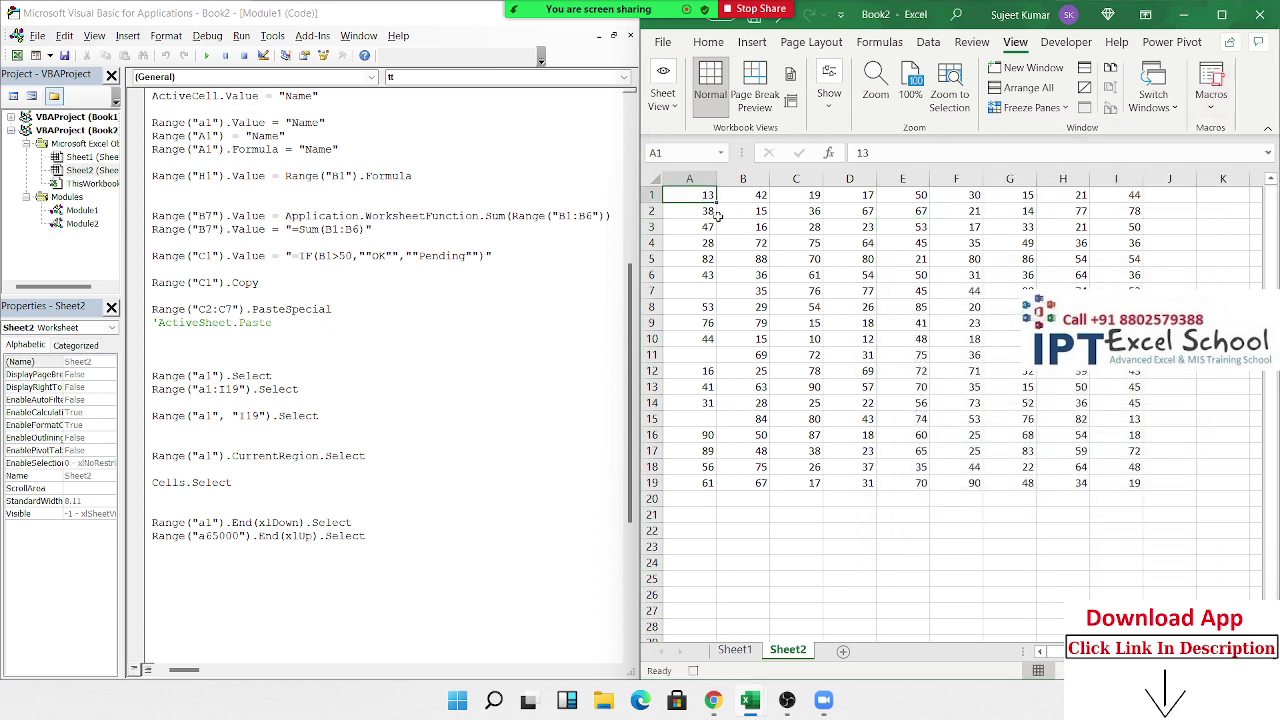
key("ctrl+End")
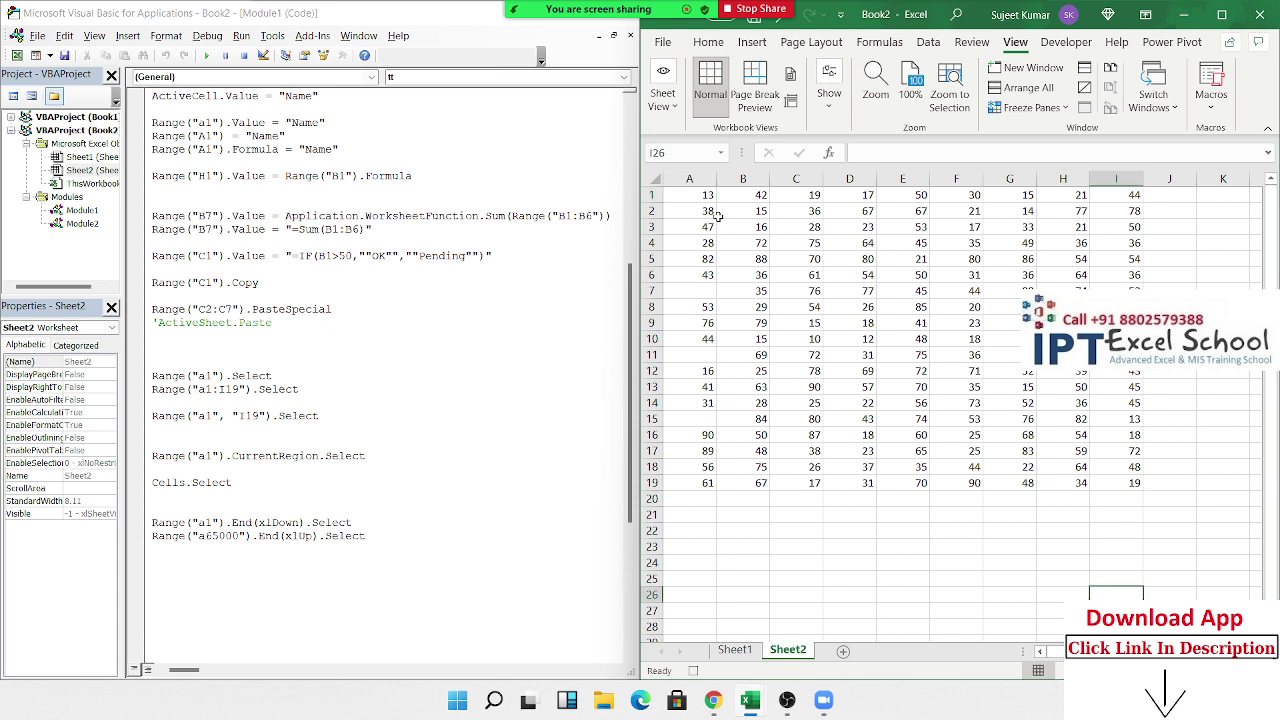
key("ctrl+Home")
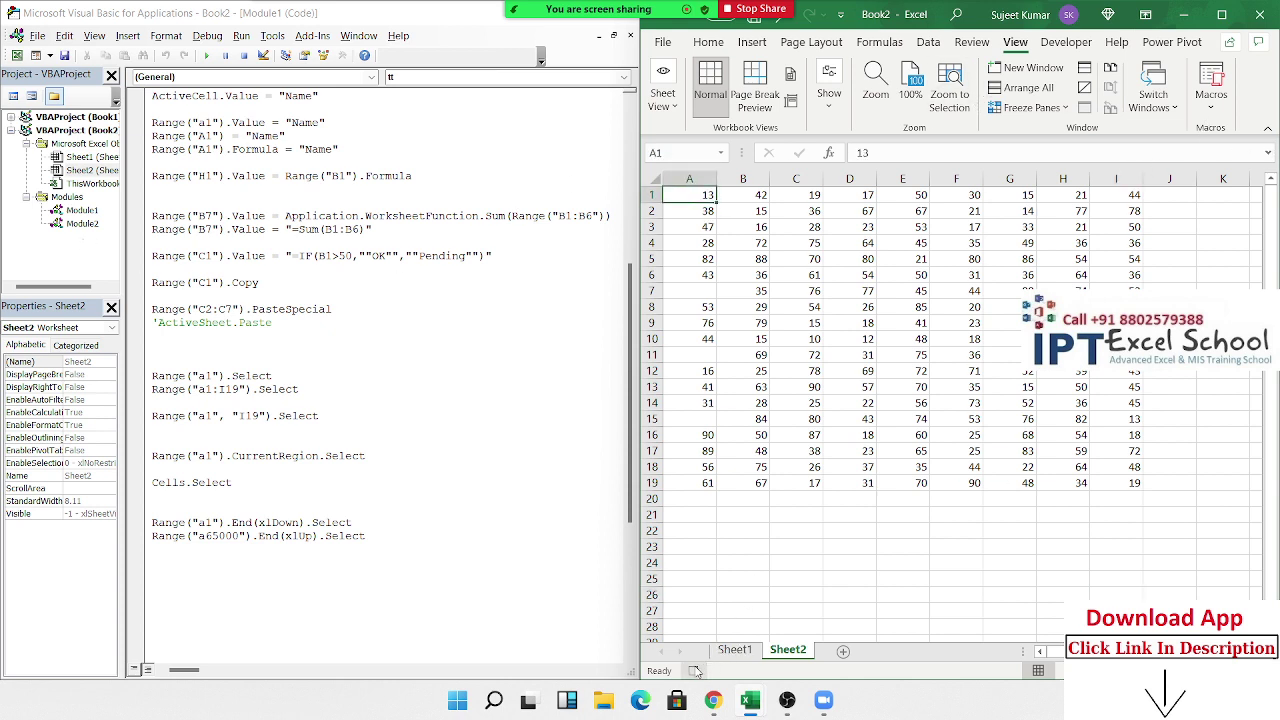
double_click(80, 224)
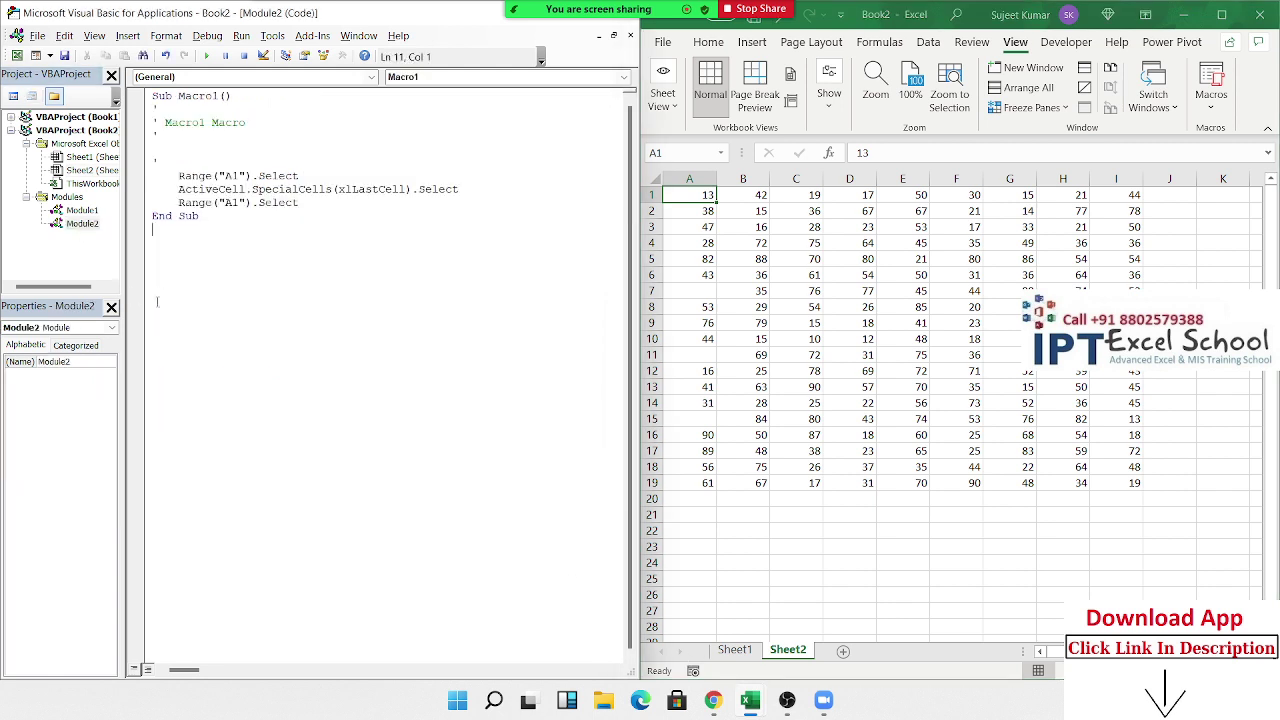
double_click(222, 189)
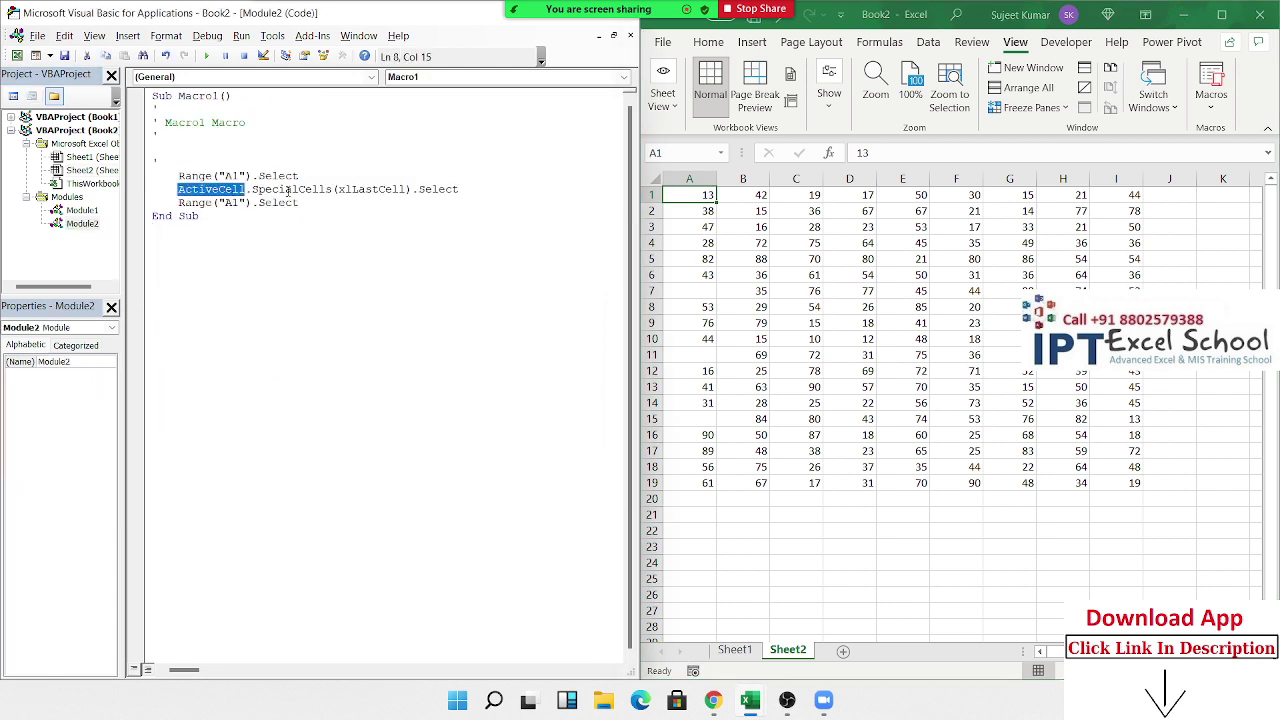
double_click(290, 190)
double_click(360, 190)
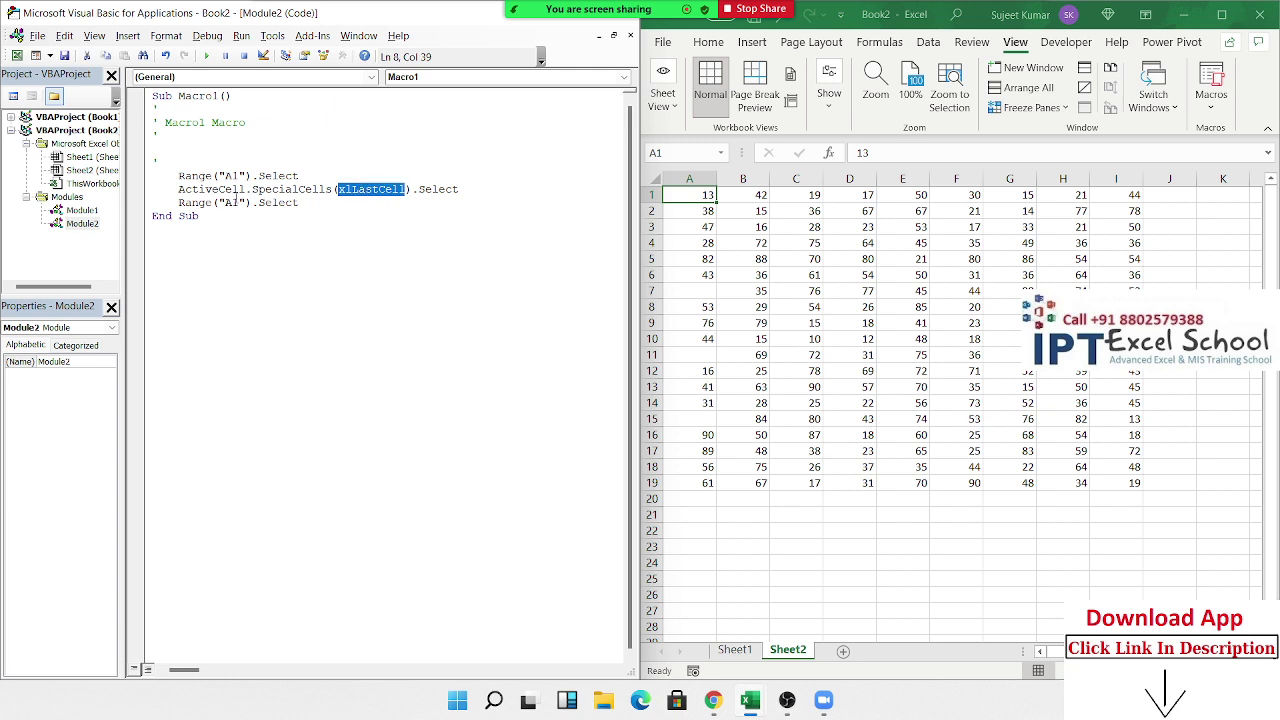
left_click(440, 190)
double_click(440, 190)
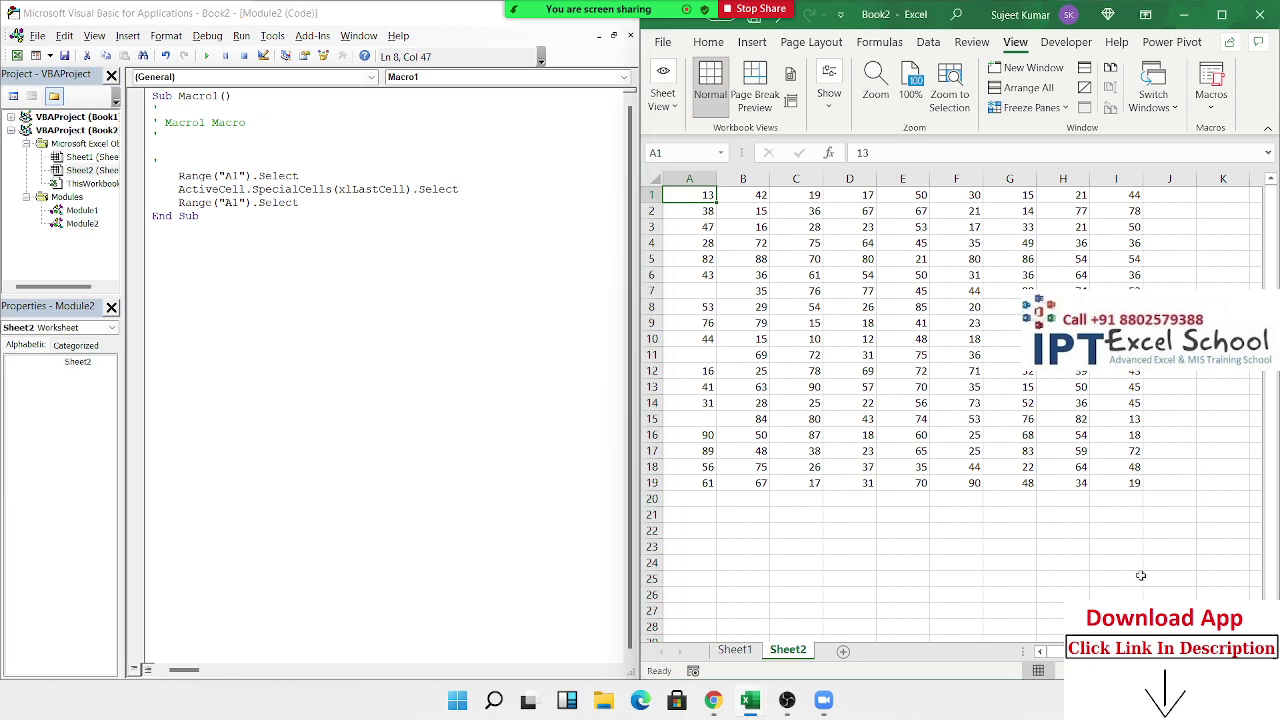
left_click(1140, 576)
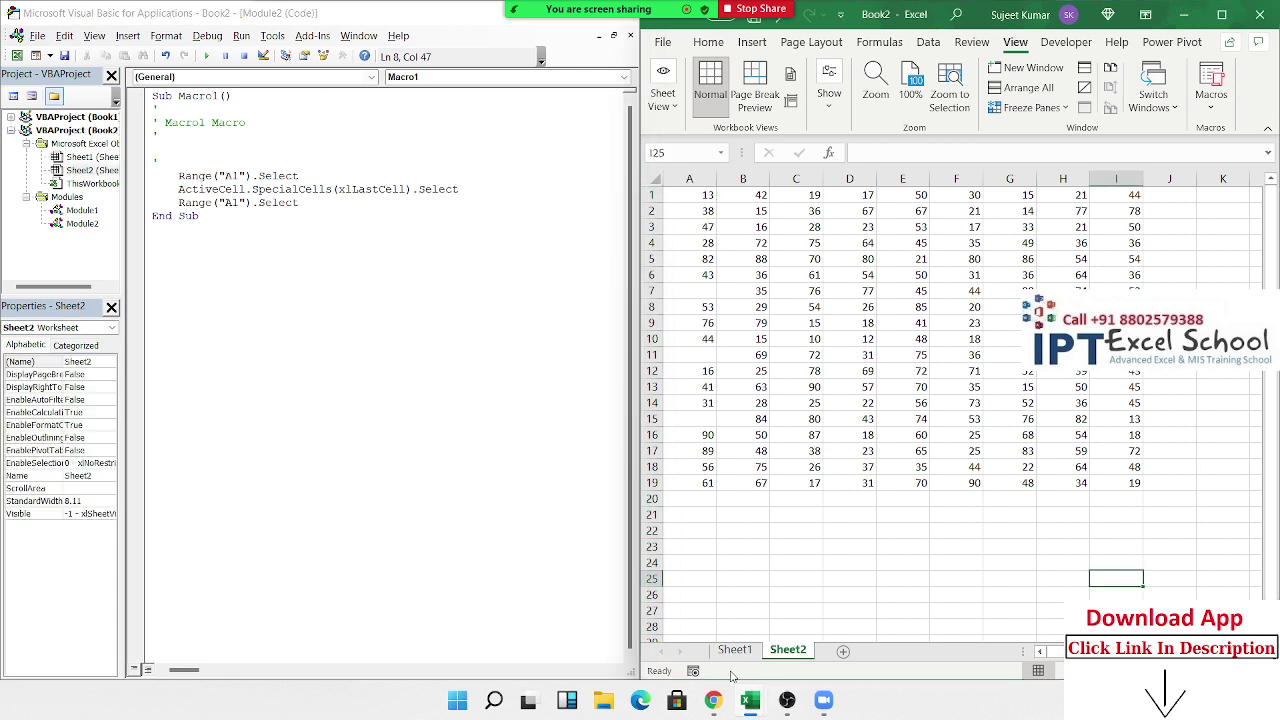
left_click(693, 670)
left_click(1109, 511)
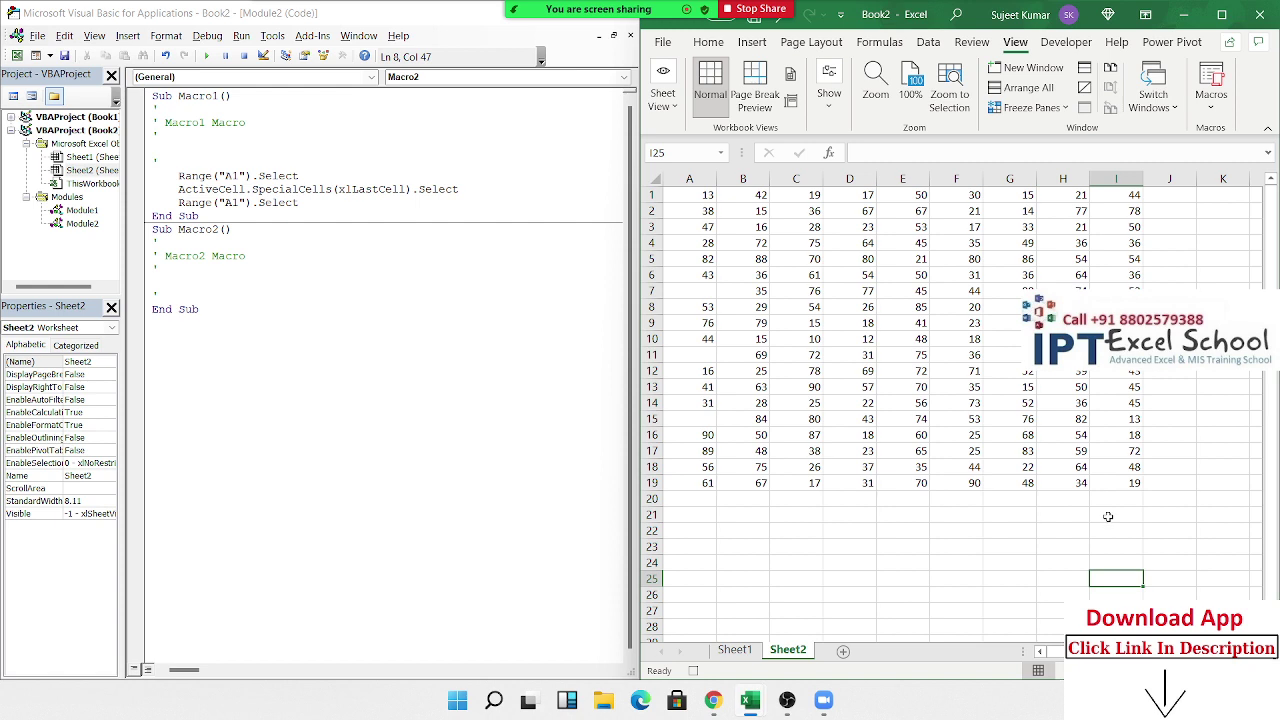
key("ctrl+Home")
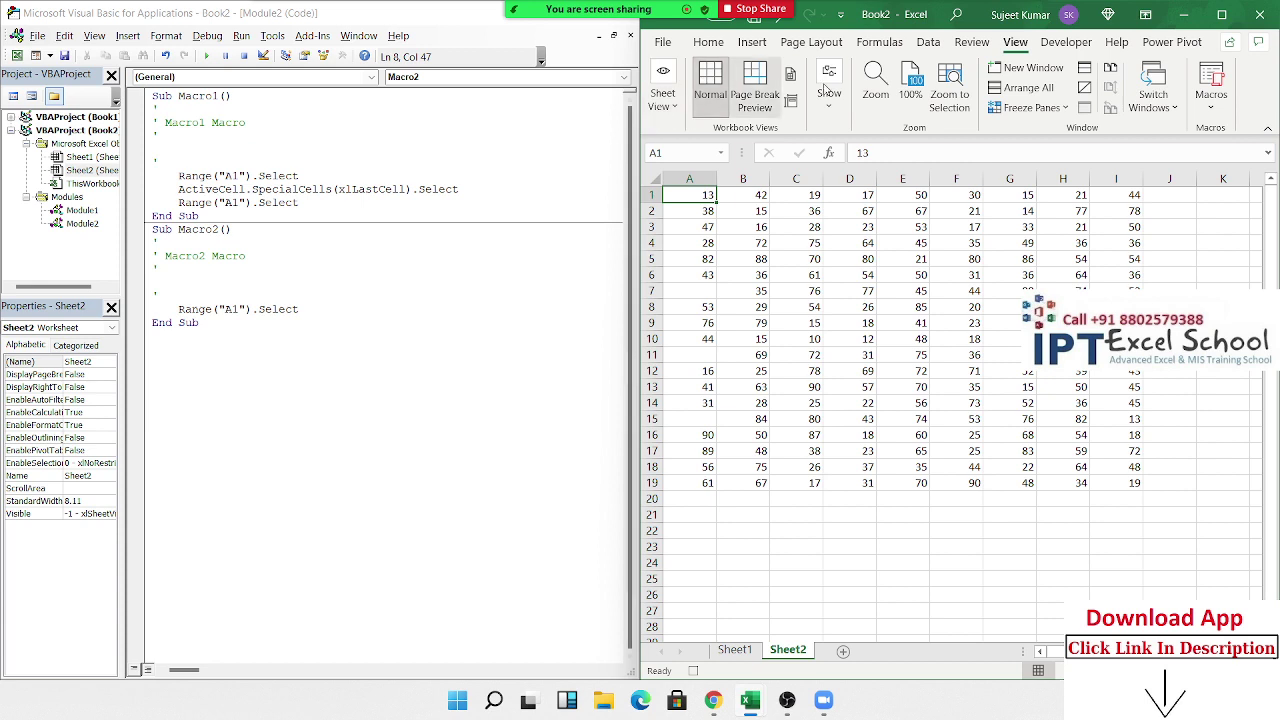
left_click(1211, 95)
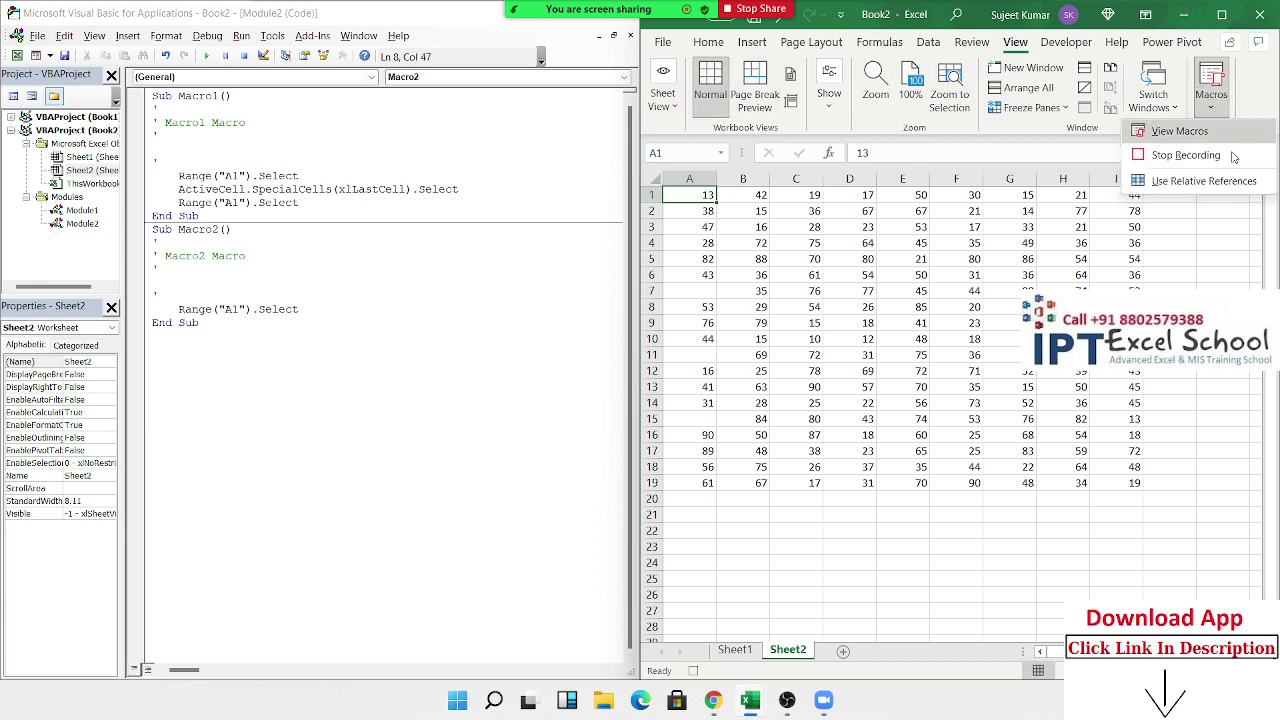
left_click(1186, 155)
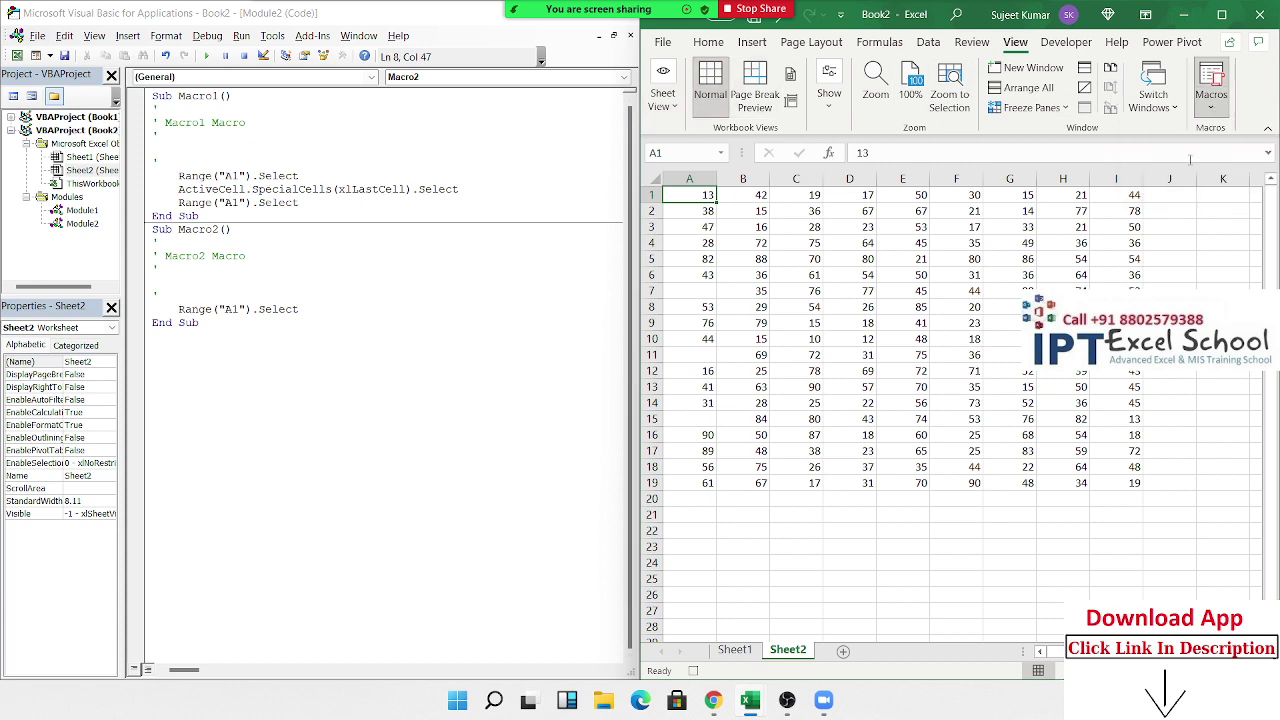
left_click(251, 369)
left_click_drag(251, 369, 140, 234)
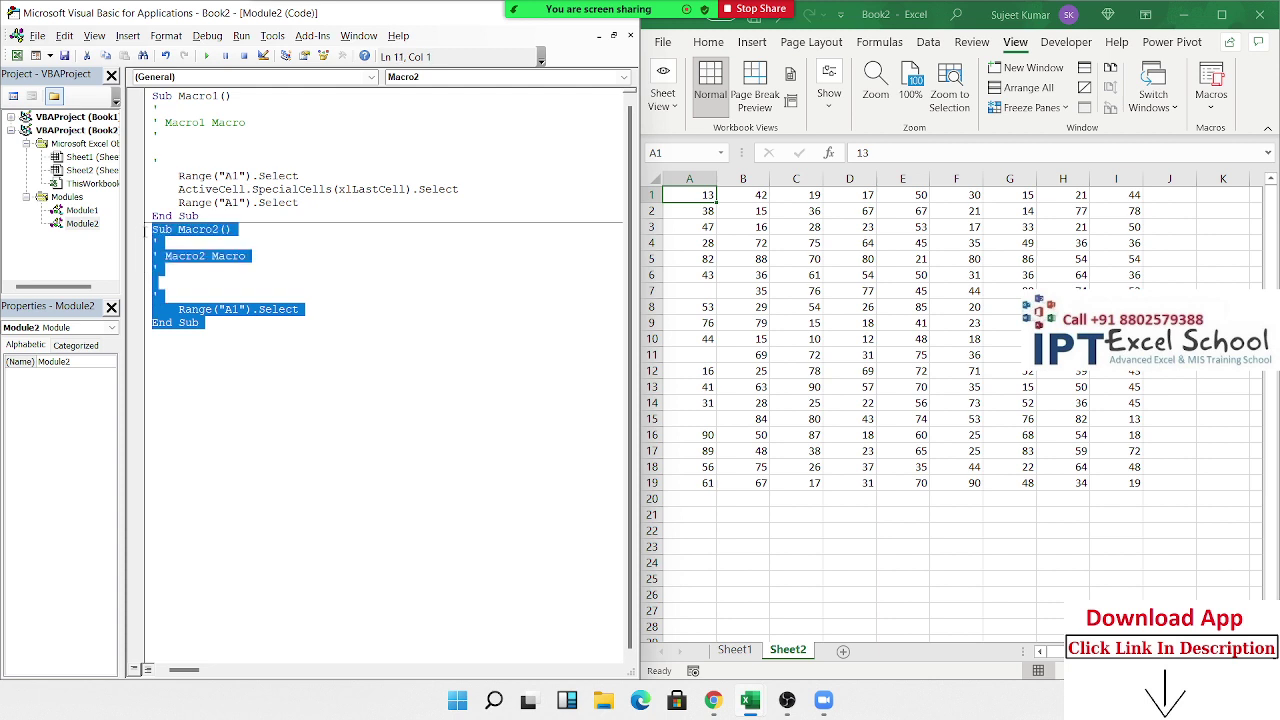
key("Delete")
Select last used cell I19, review the Go To Special options from Find & Select, then close them.
left_click(790, 374)
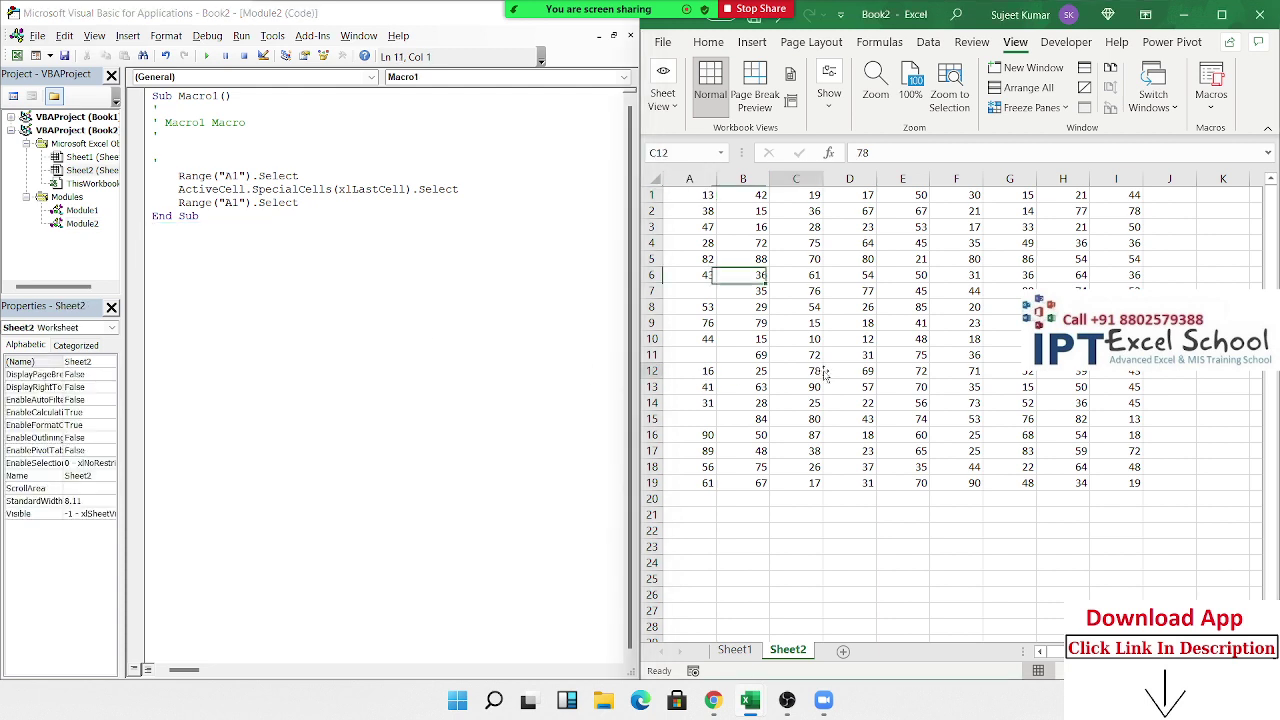
left_click(1130, 482)
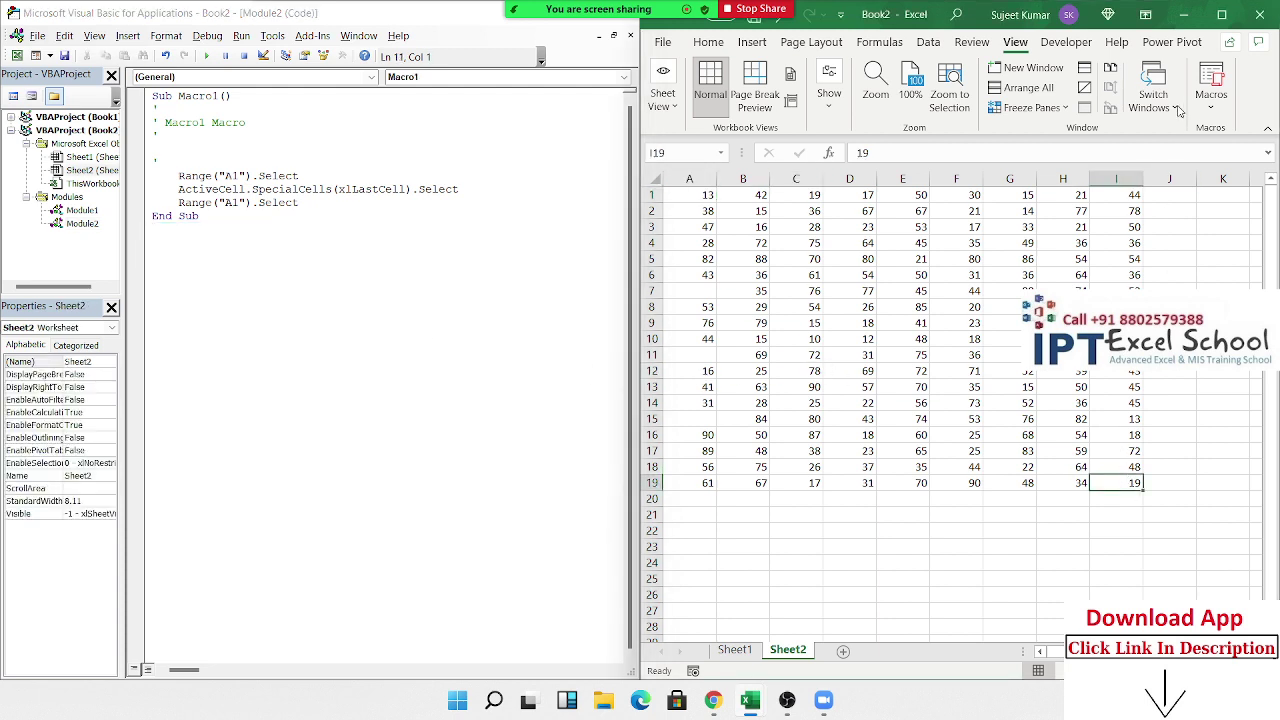
left_click(708, 42)
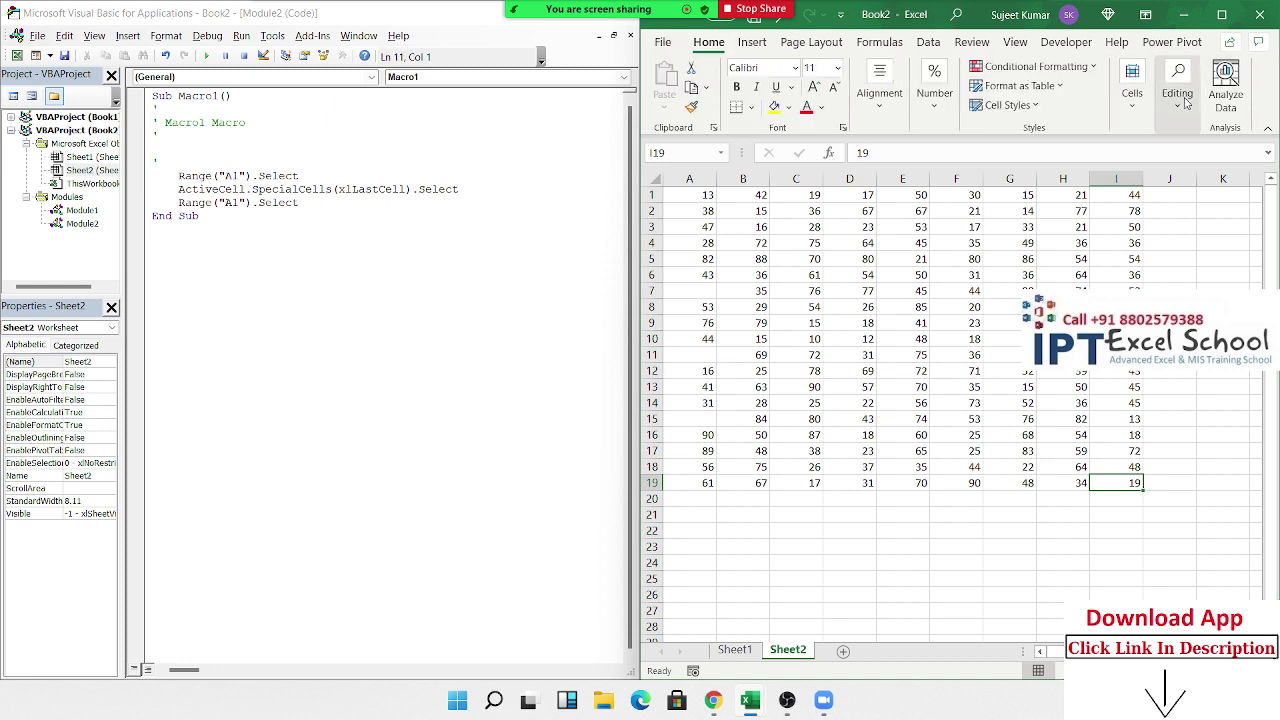
left_click(1188, 108)
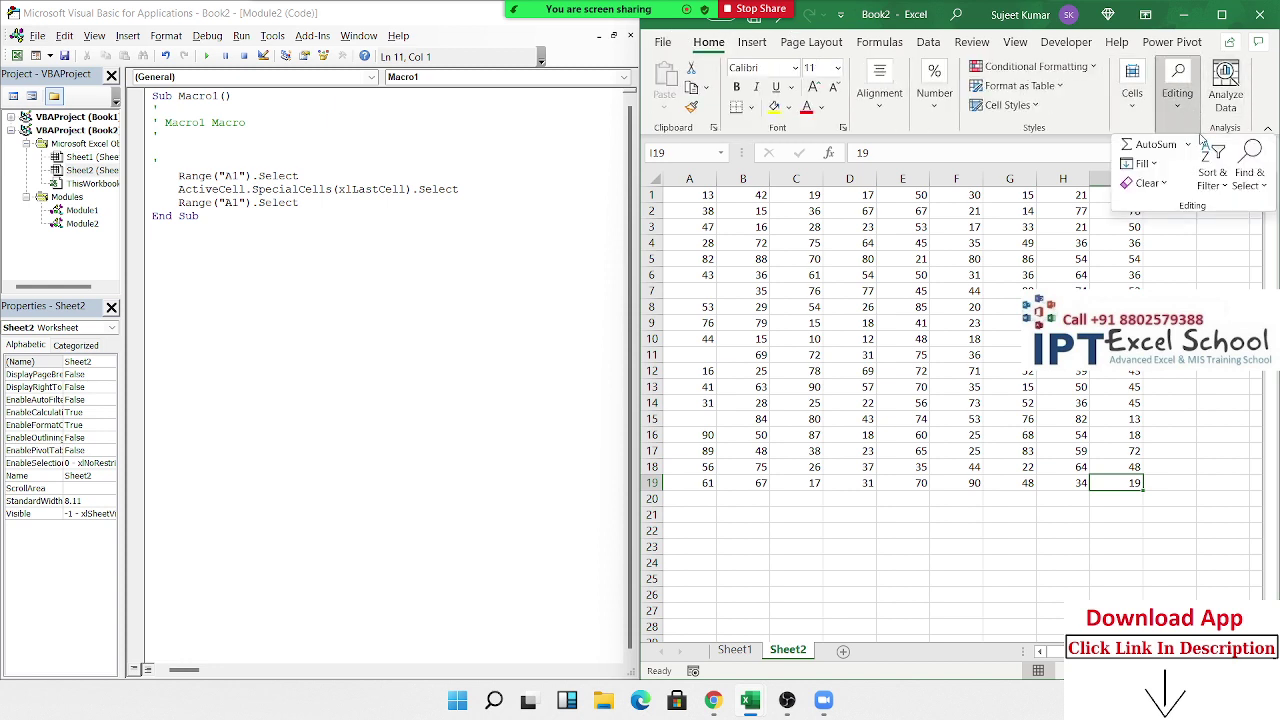
left_click(1246, 178)
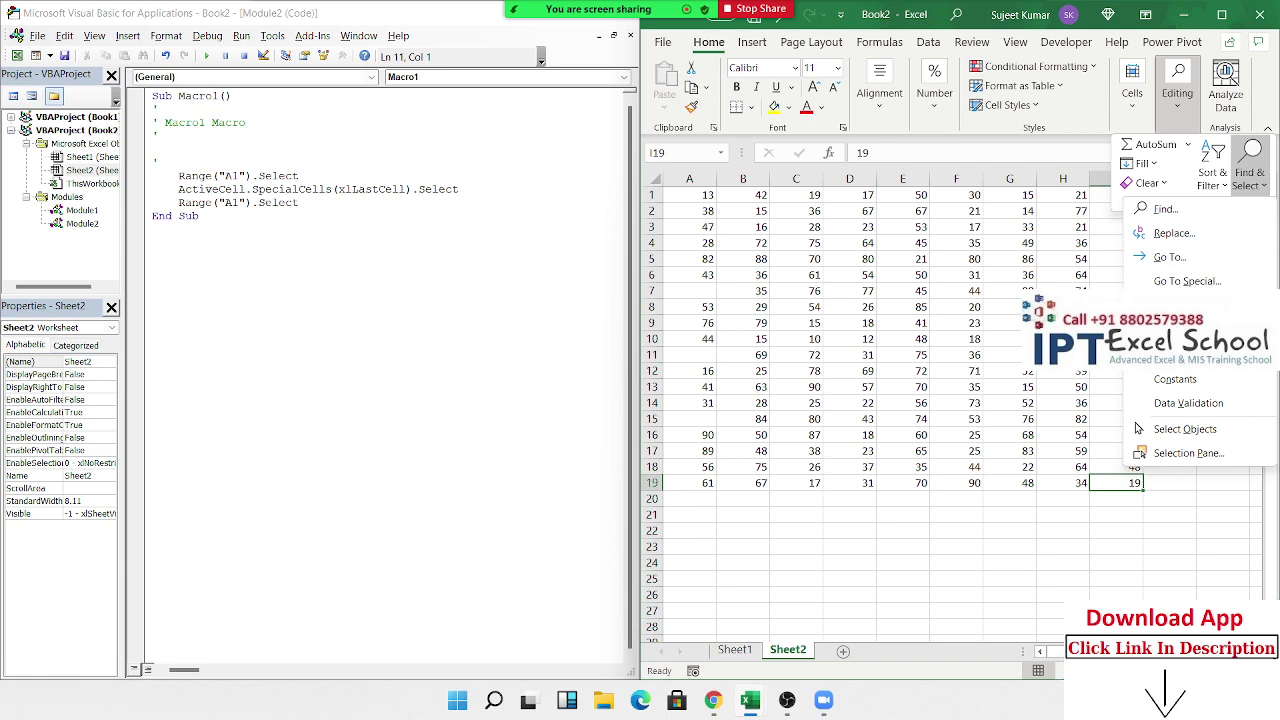
left_click(1185, 281)
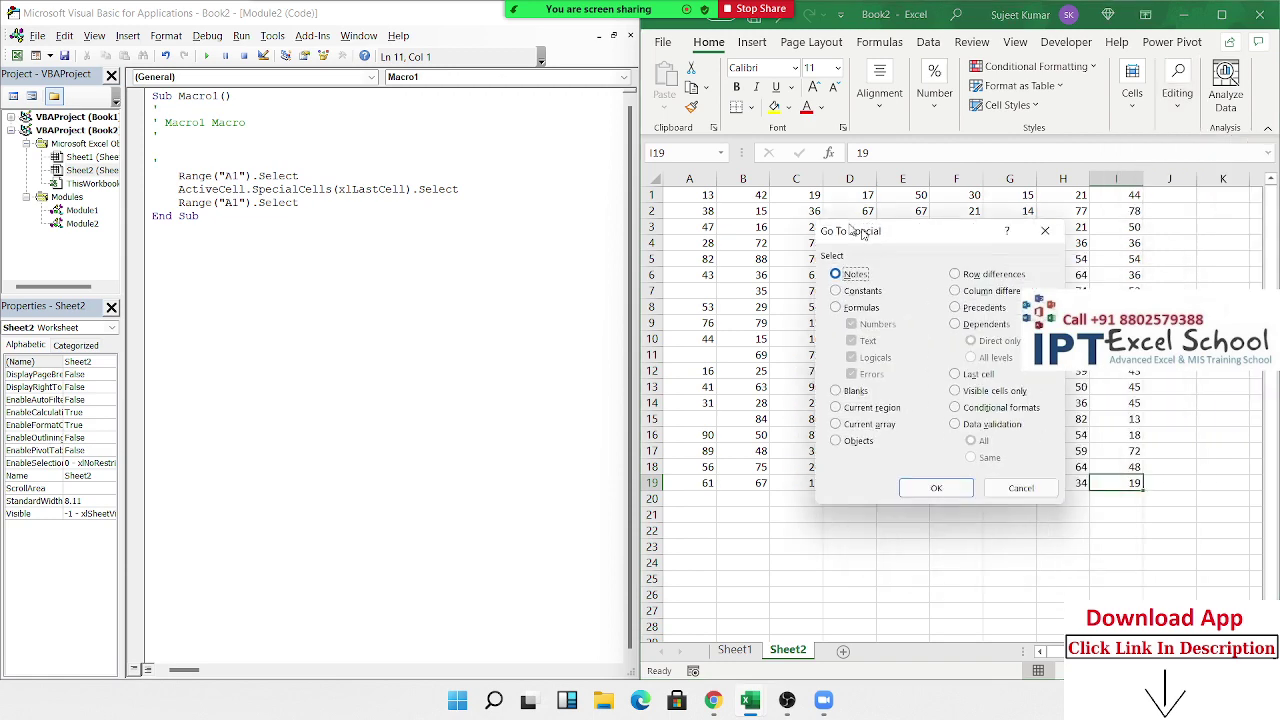
left_click_drag(993, 288, 787, 205)
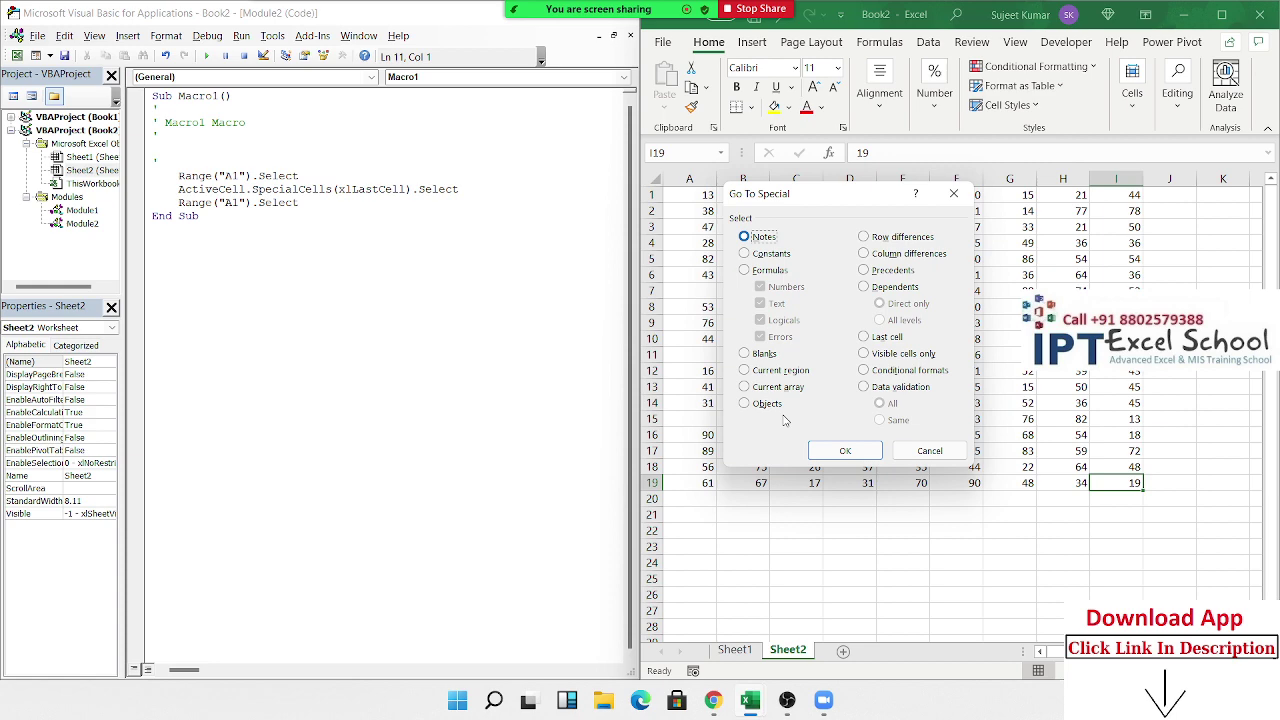
key("Escape")
double_click(82, 210)
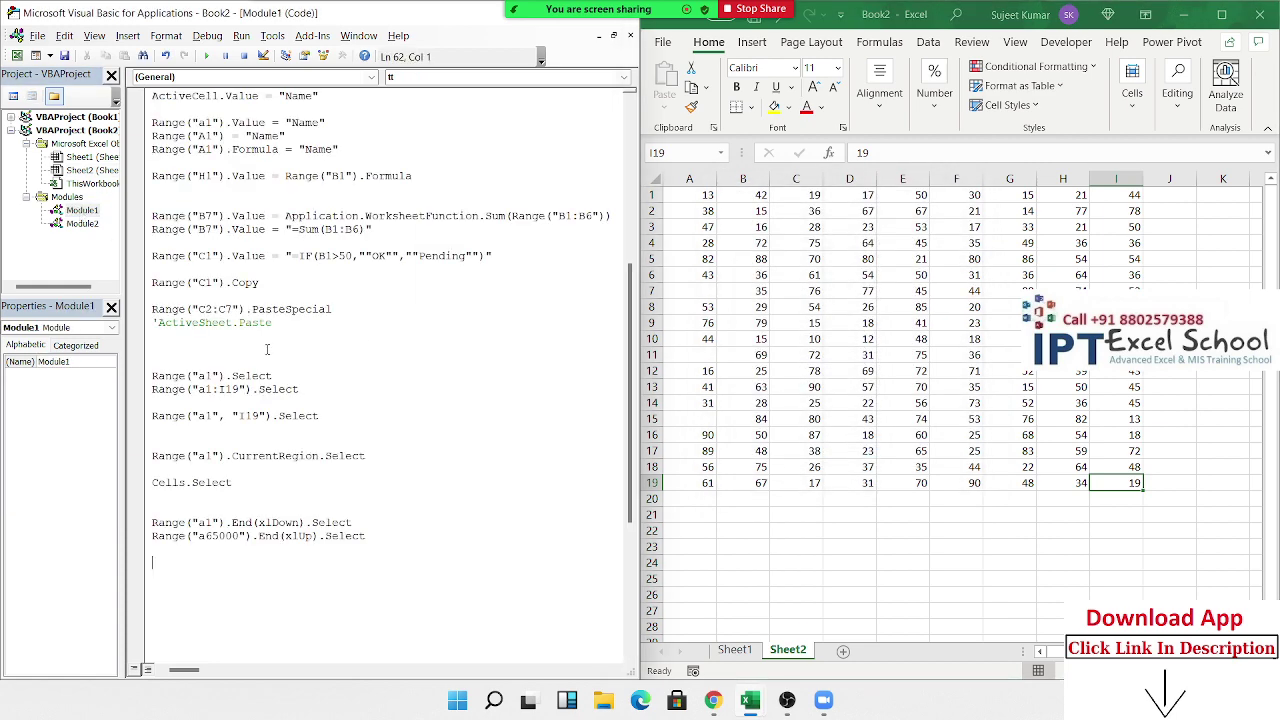
left_click(410, 355)
left_click(282, 557)
scroll(282, 557, "down", 4)
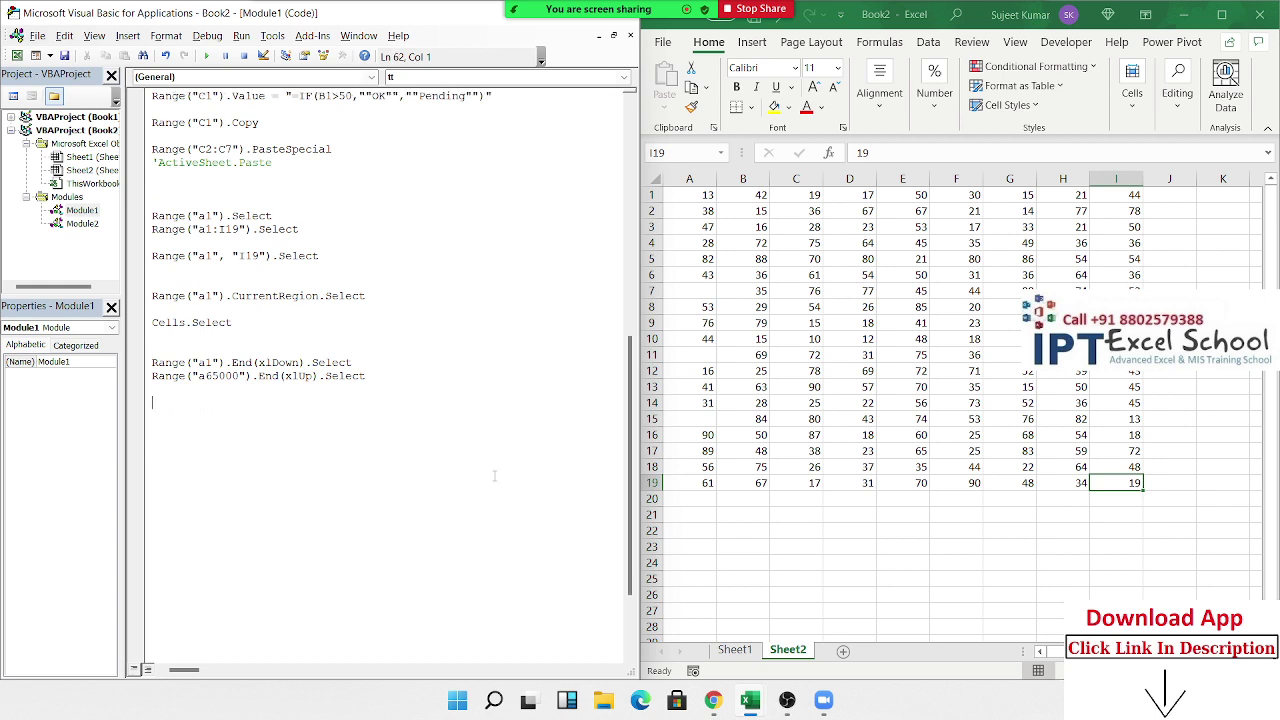
left_click(708, 483)
key("Down")
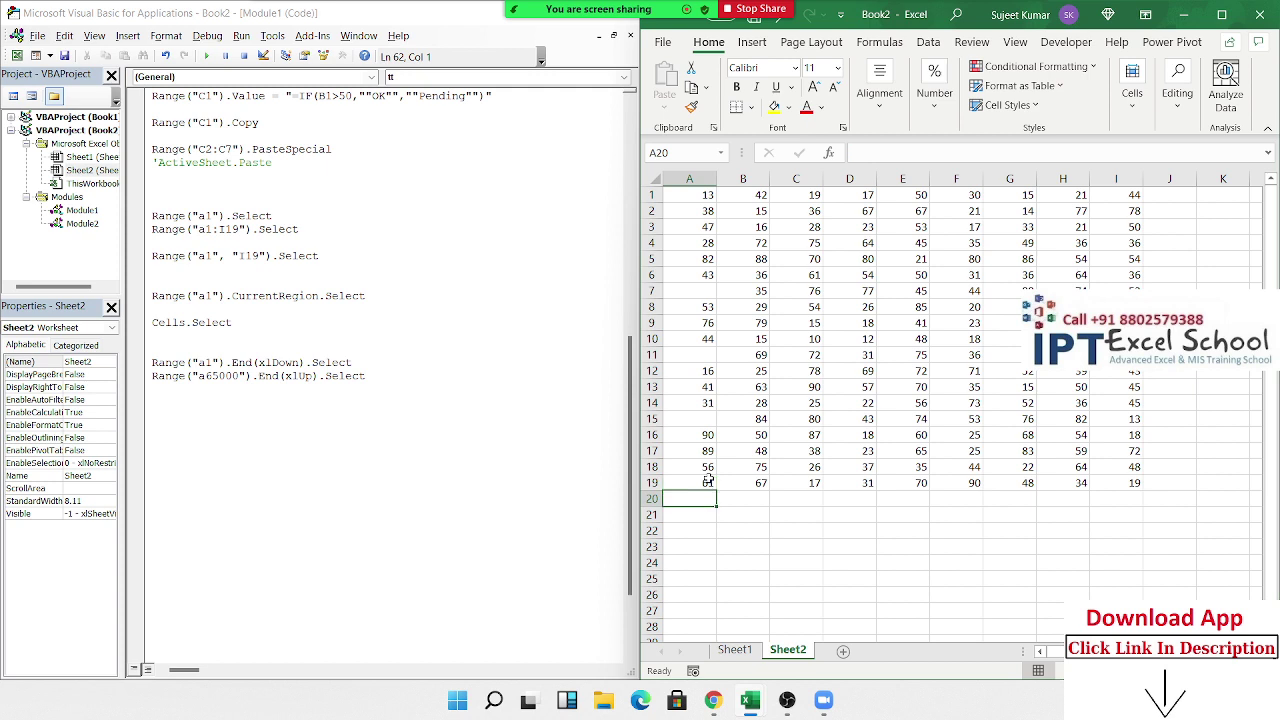
left_click(708, 483)
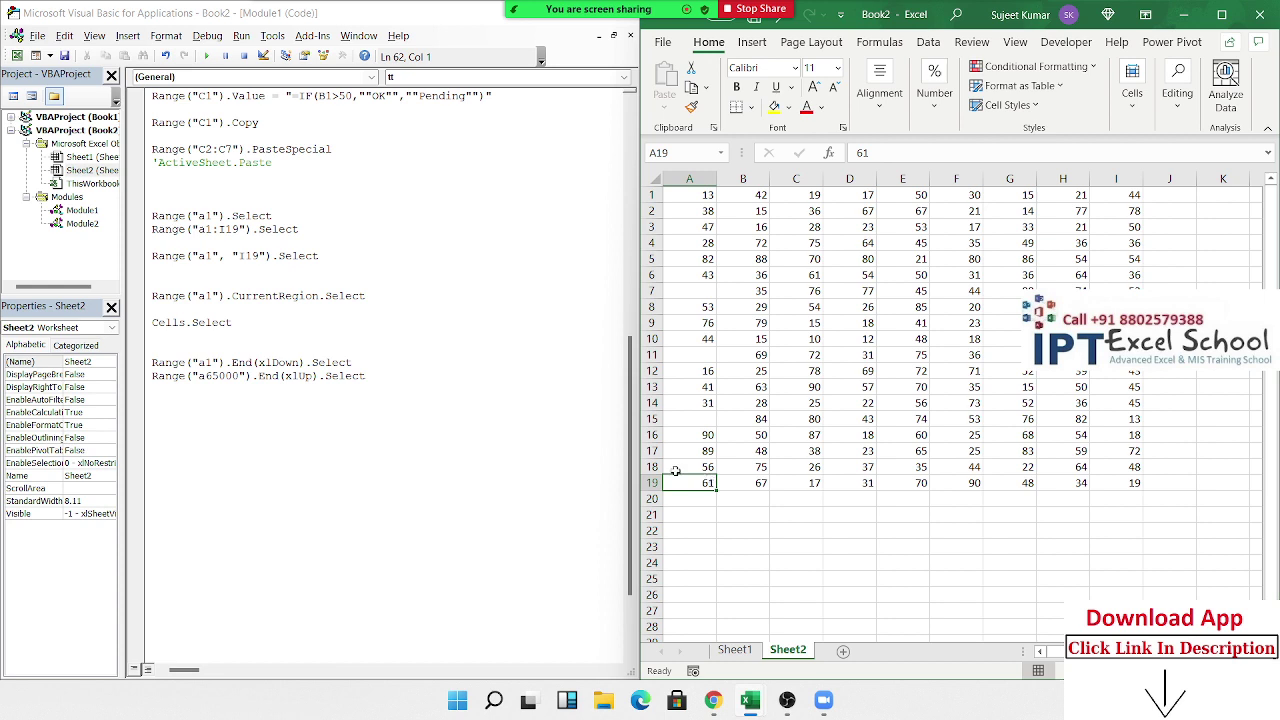
Insert .Offset(1, 0) before .Select on the Range("a65000").End(xlUp) line.
left_click(162, 401)
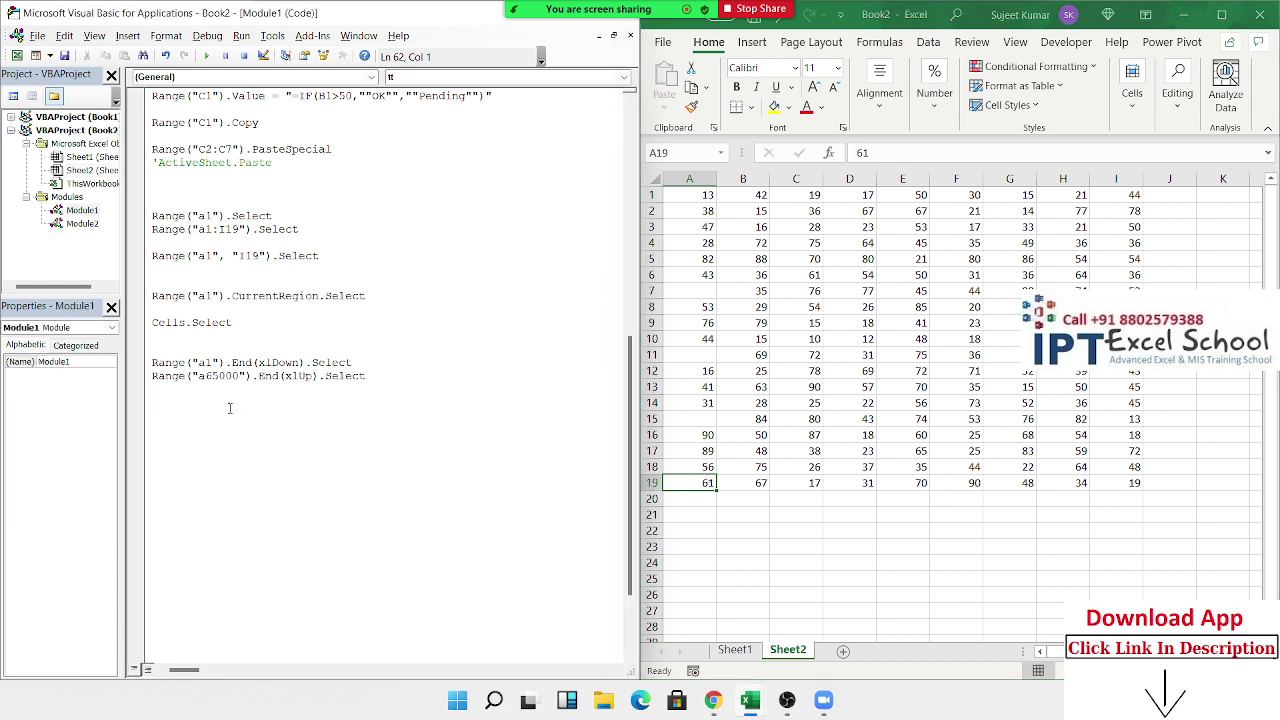
type("RANGE")
key("BackSpace")
key("BackSpace")
key("BackSpace")
key("BackSpace")
key("BackSpace")
left_click(318, 376)
type(".Off")
key("Tab")
type("(1")
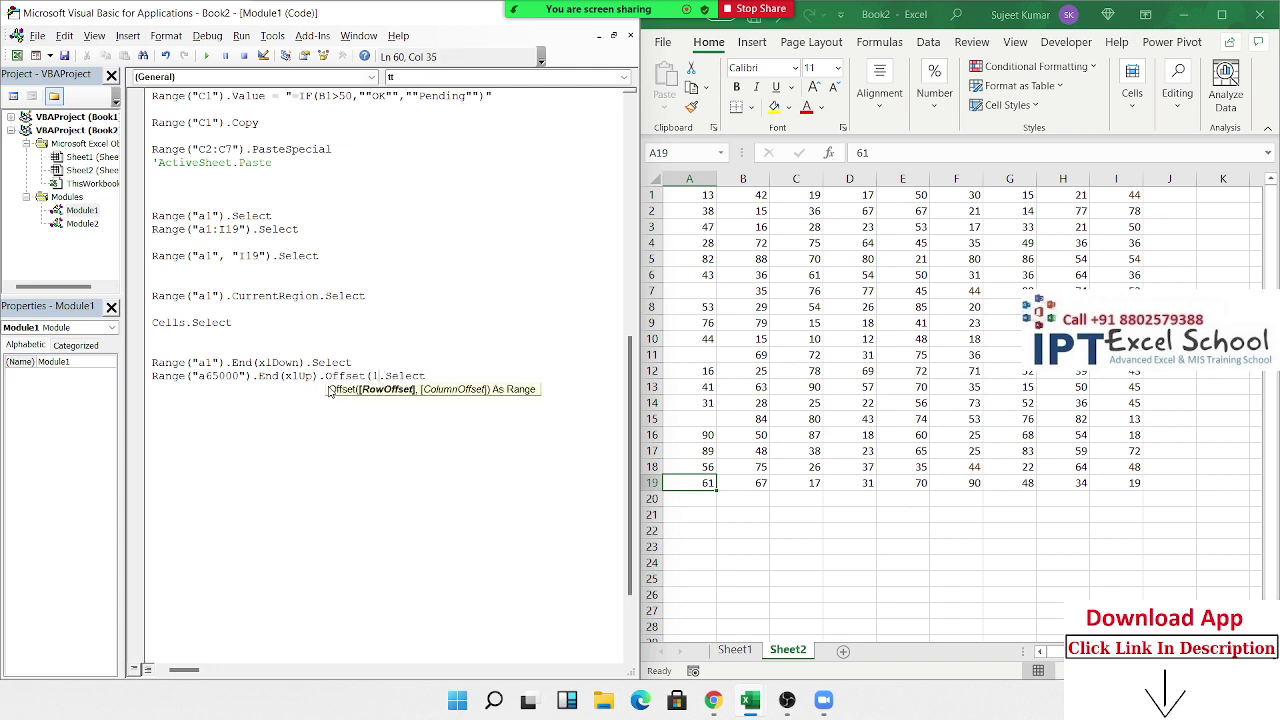
type(",0")
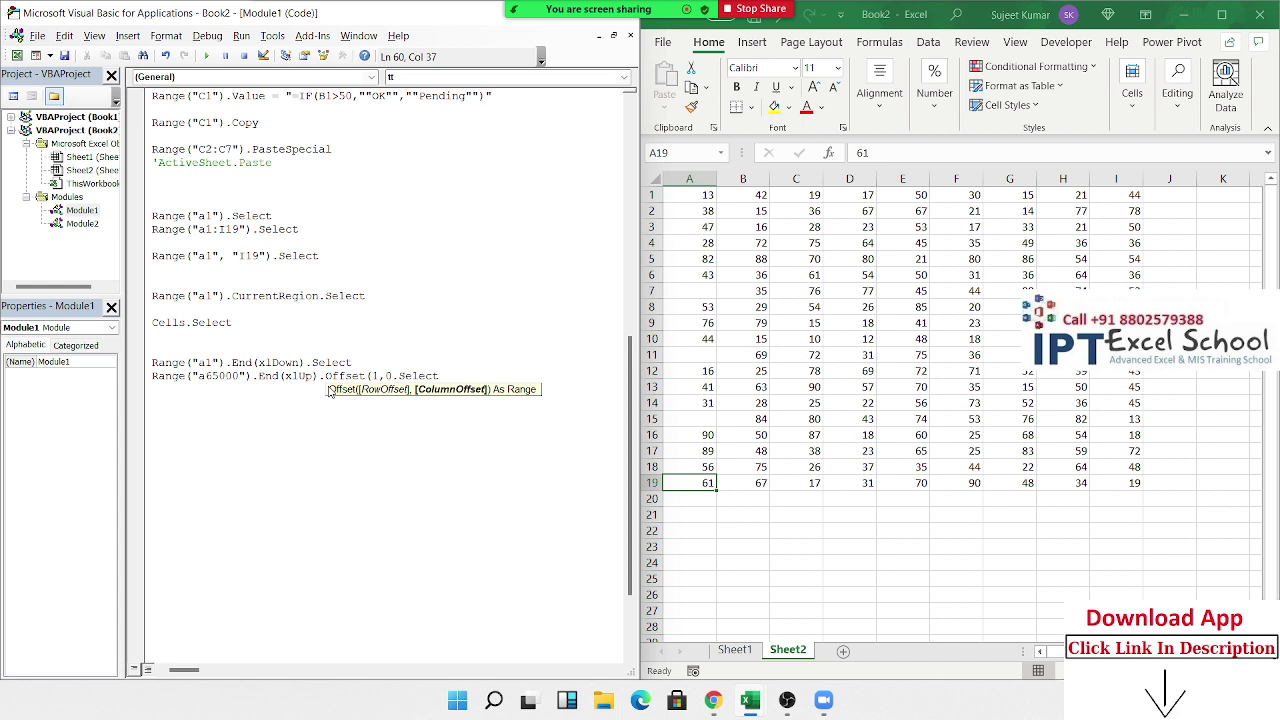
type(")")
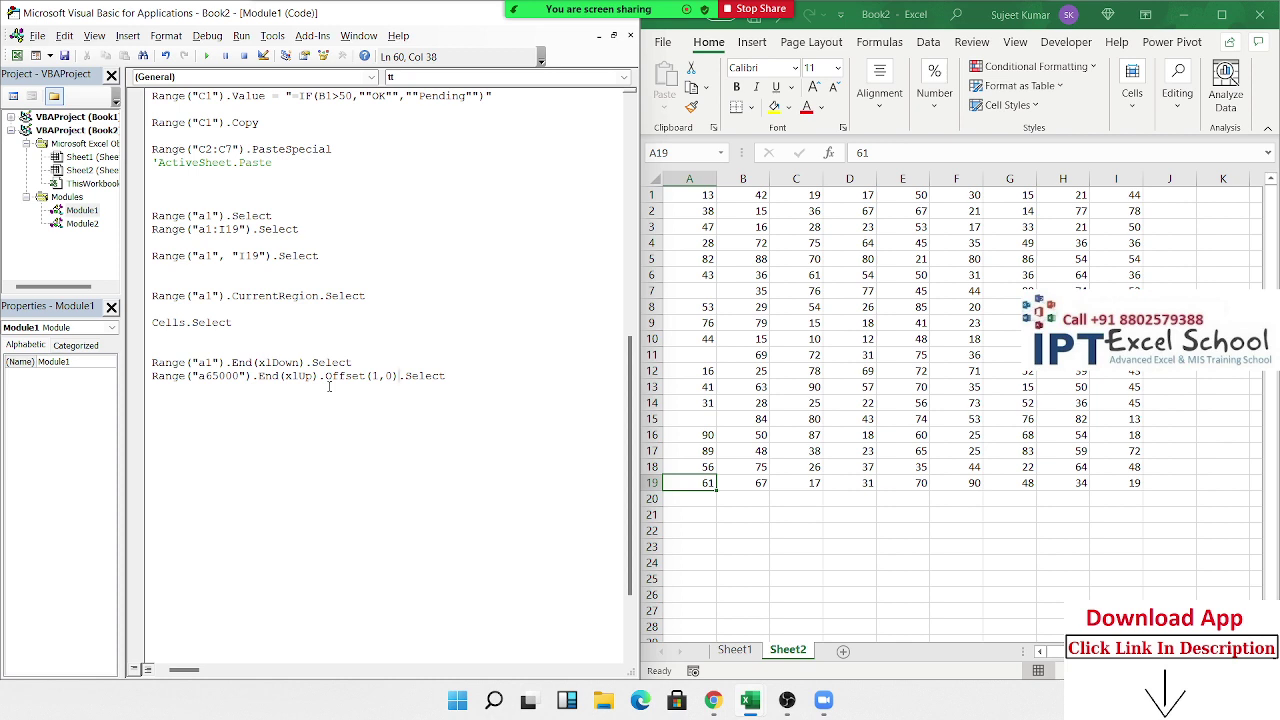
left_click(369, 376)
type("-")
key("BackSpace")
left_click(232, 431)
Fill column A's gaps with 65 in A7, 52 in A11 and 65 in A15.
left_click(693, 206)
left_click(799, 195)
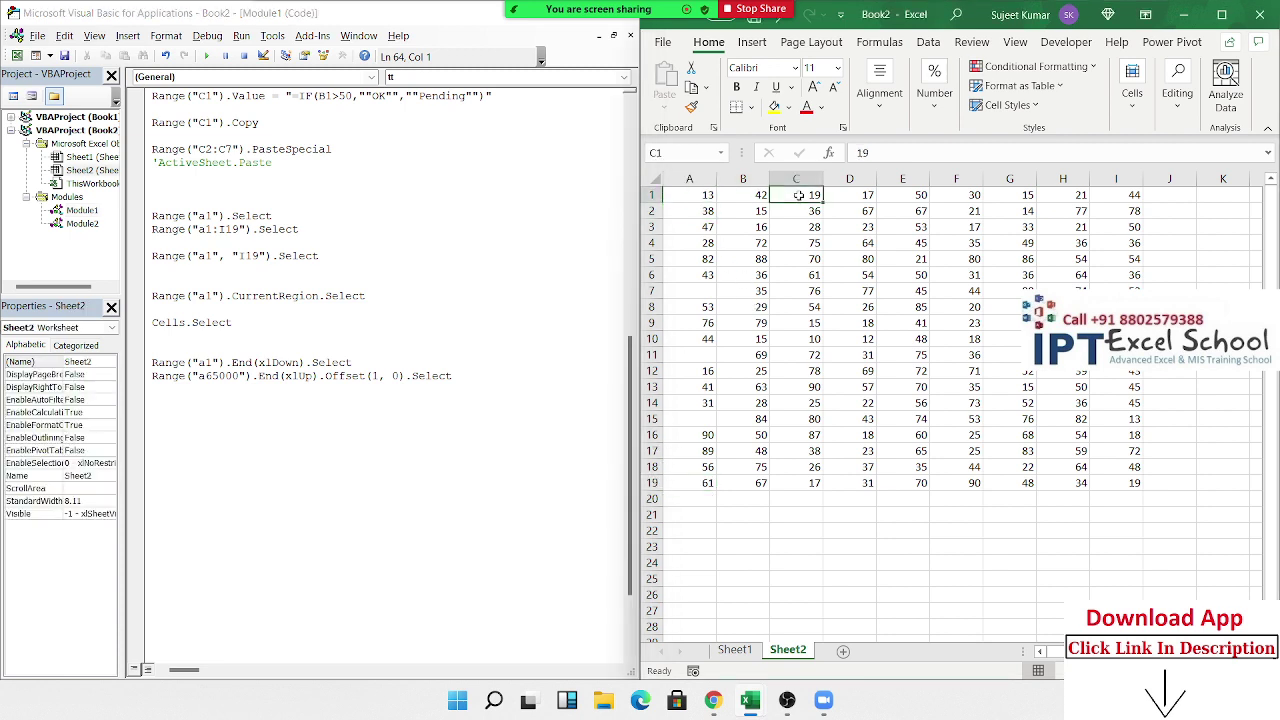
left_click(707, 297)
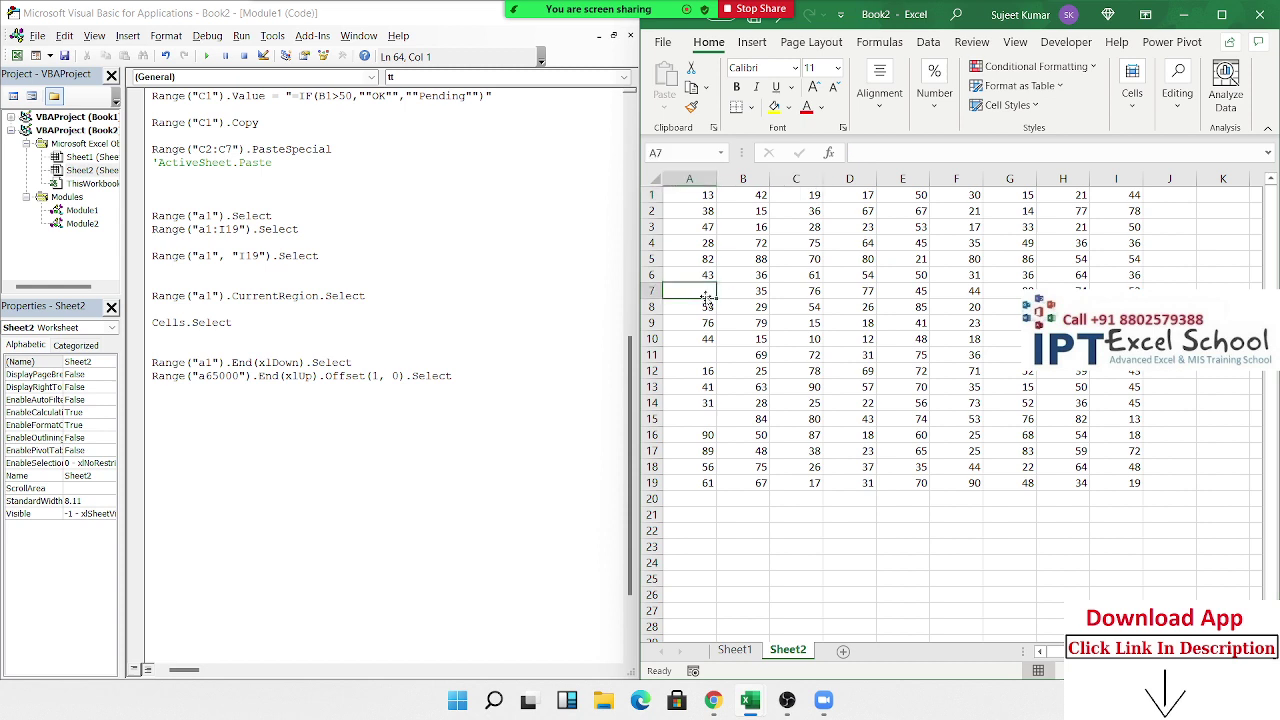
type("65")
left_click(708, 360)
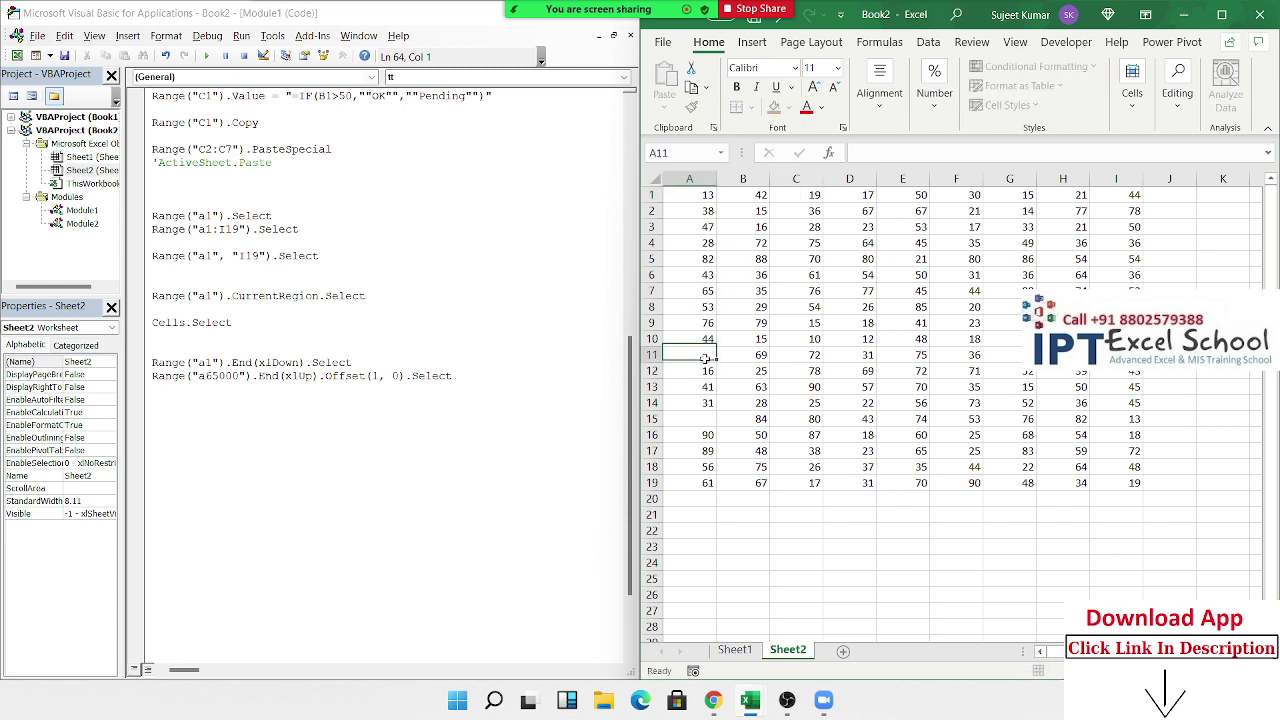
type("52")
left_click(682, 422)
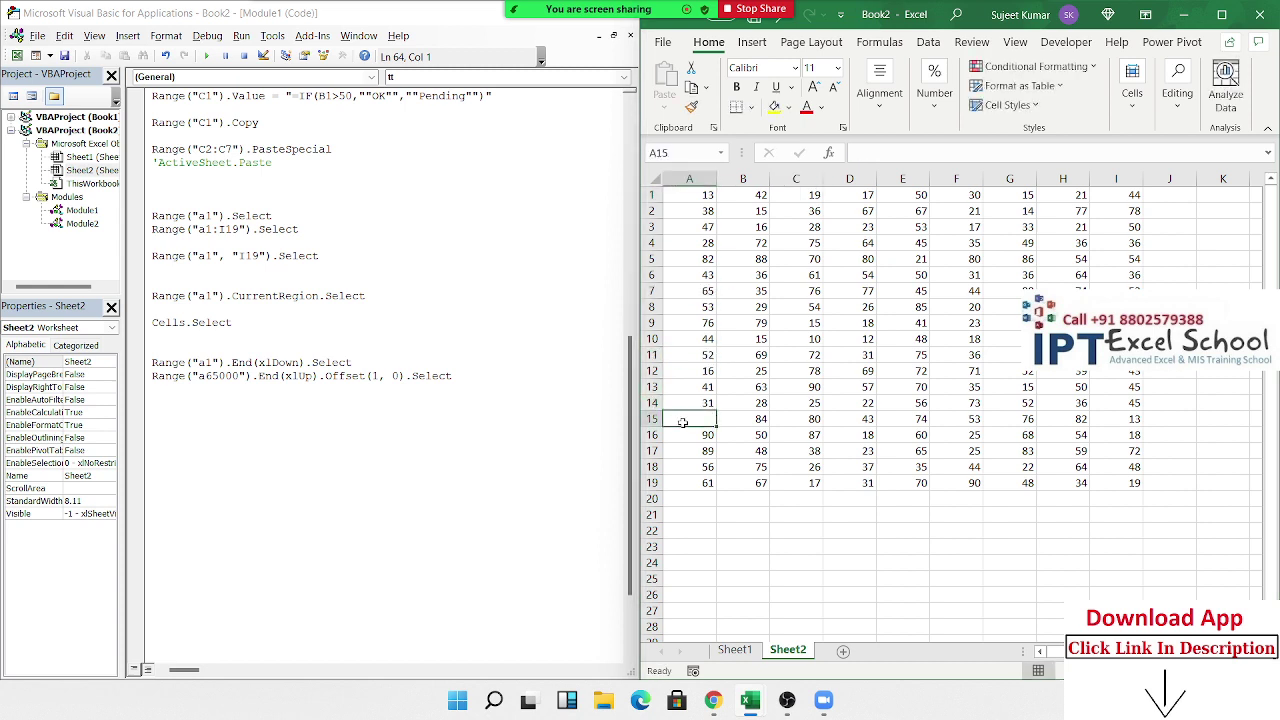
type("65")
left_click(760, 466)
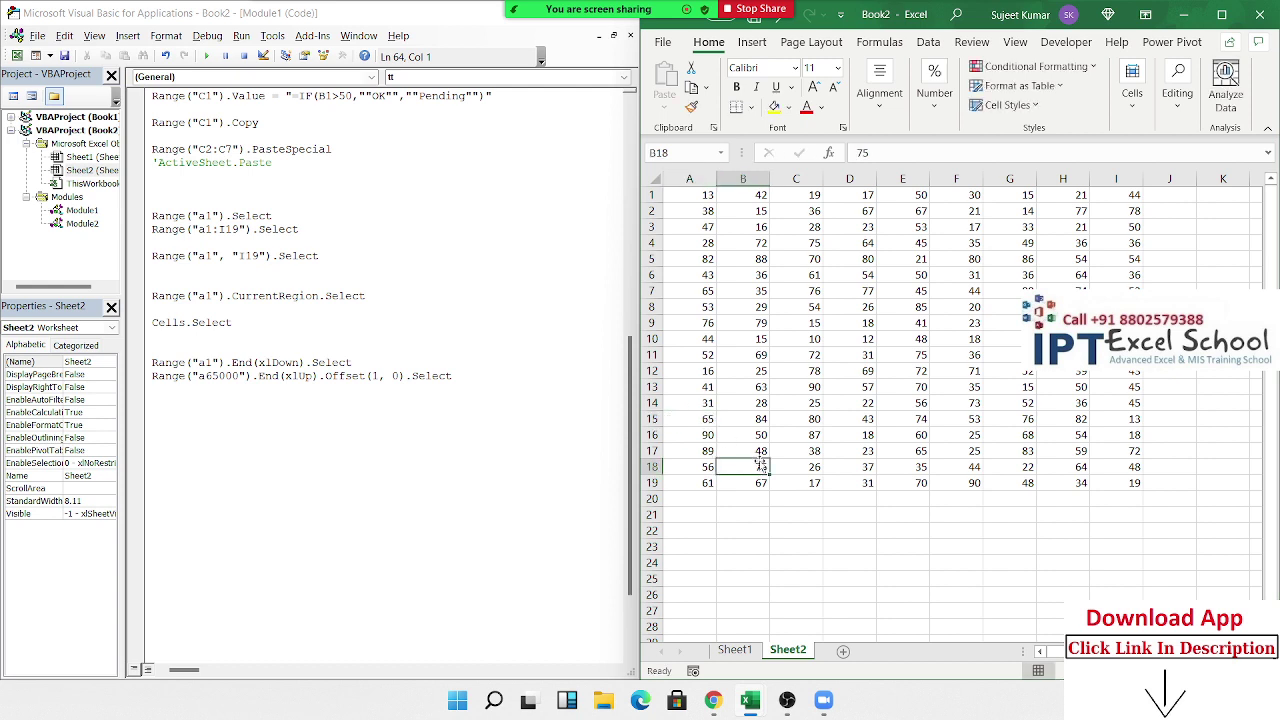
left_click_drag(157, 362, 330, 363)
left_click(307, 418)
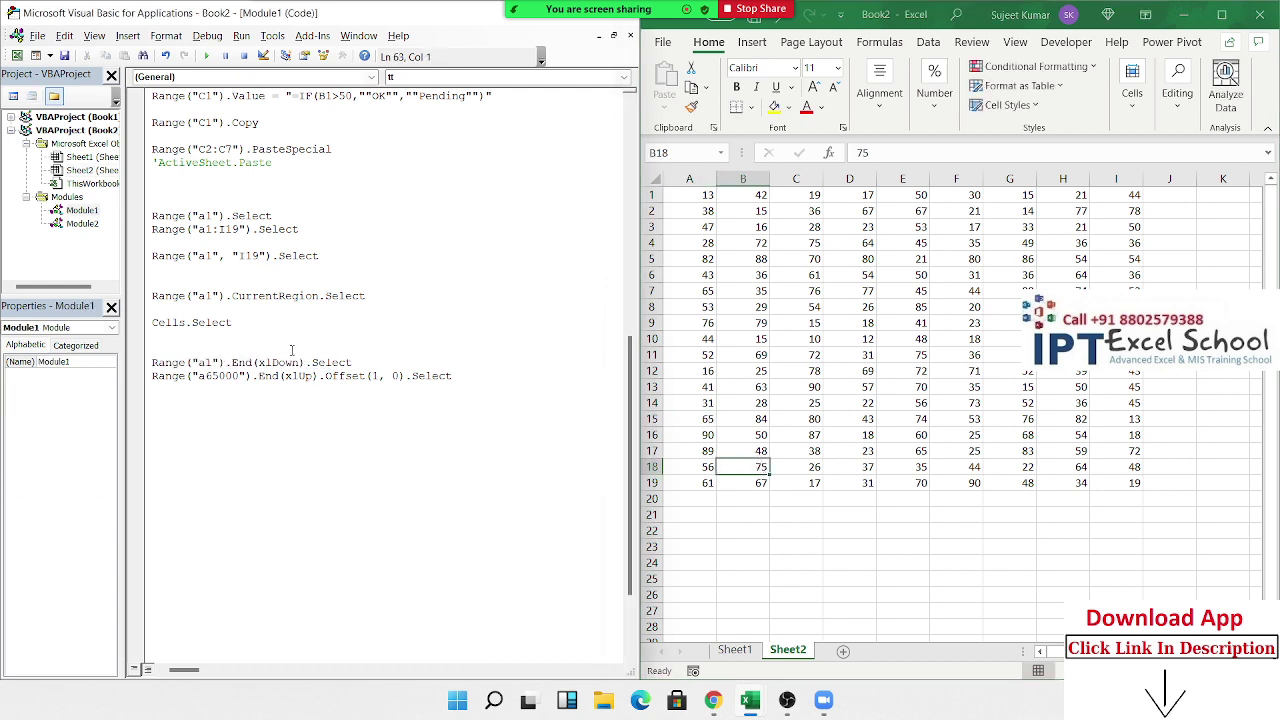
Set a breakpoint on the Range("a1", "I19").Select line.
left_click(135, 229)
left_click(135, 229)
left_click(135, 256)
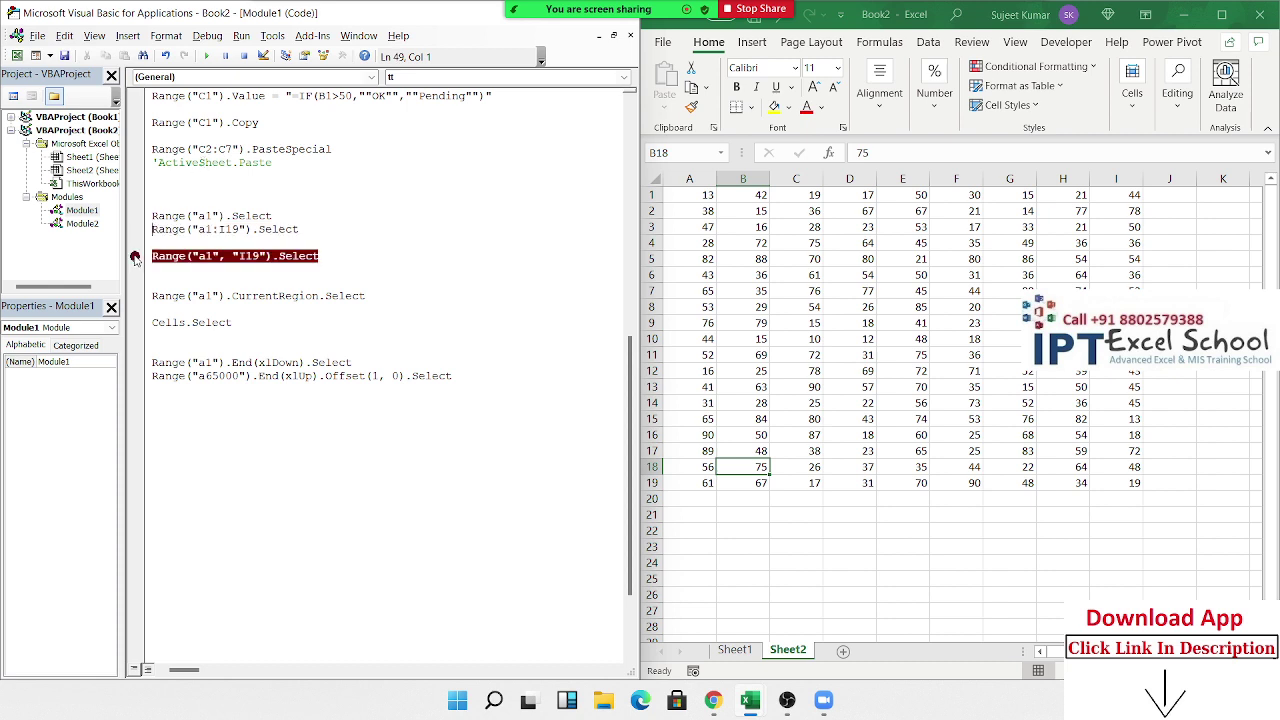
left_click(172, 430)
left_click(181, 418)
Start a Range("a1", statement and test Ctrl+arrow movement along row 1 on the sheet.
type("RANGE")
type("(\"")
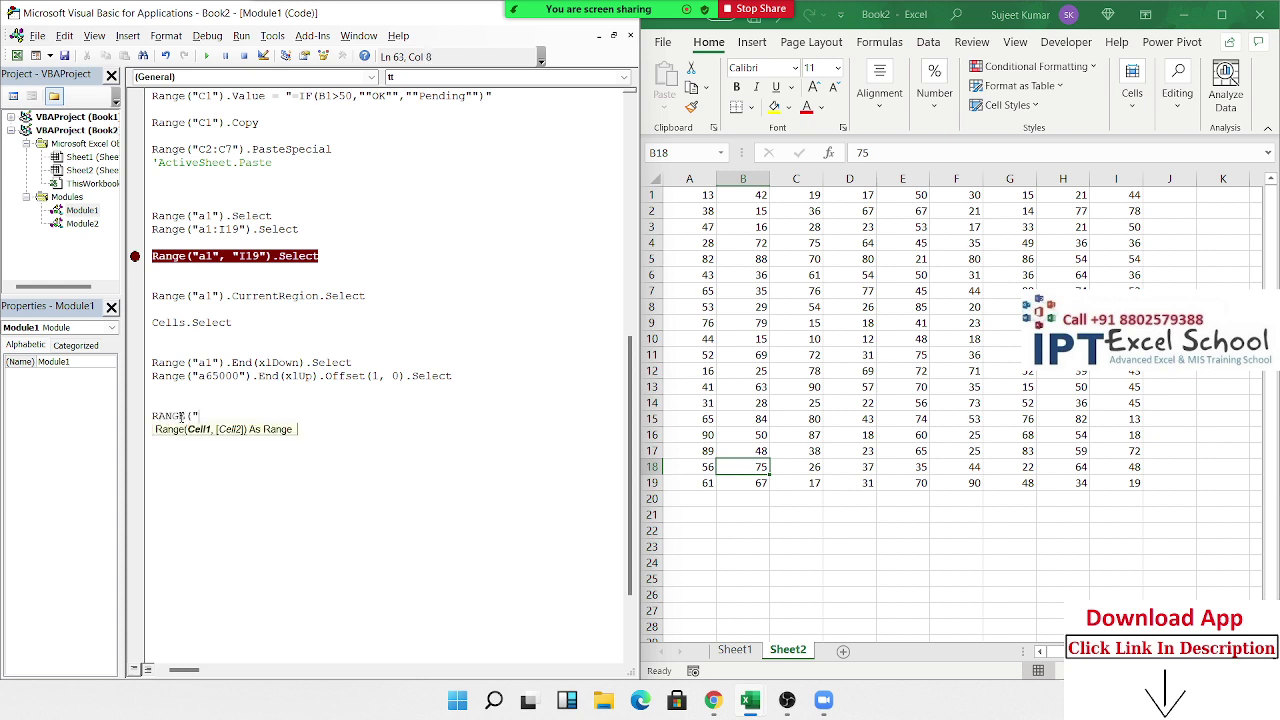
type("a1\"")
type(" ,")
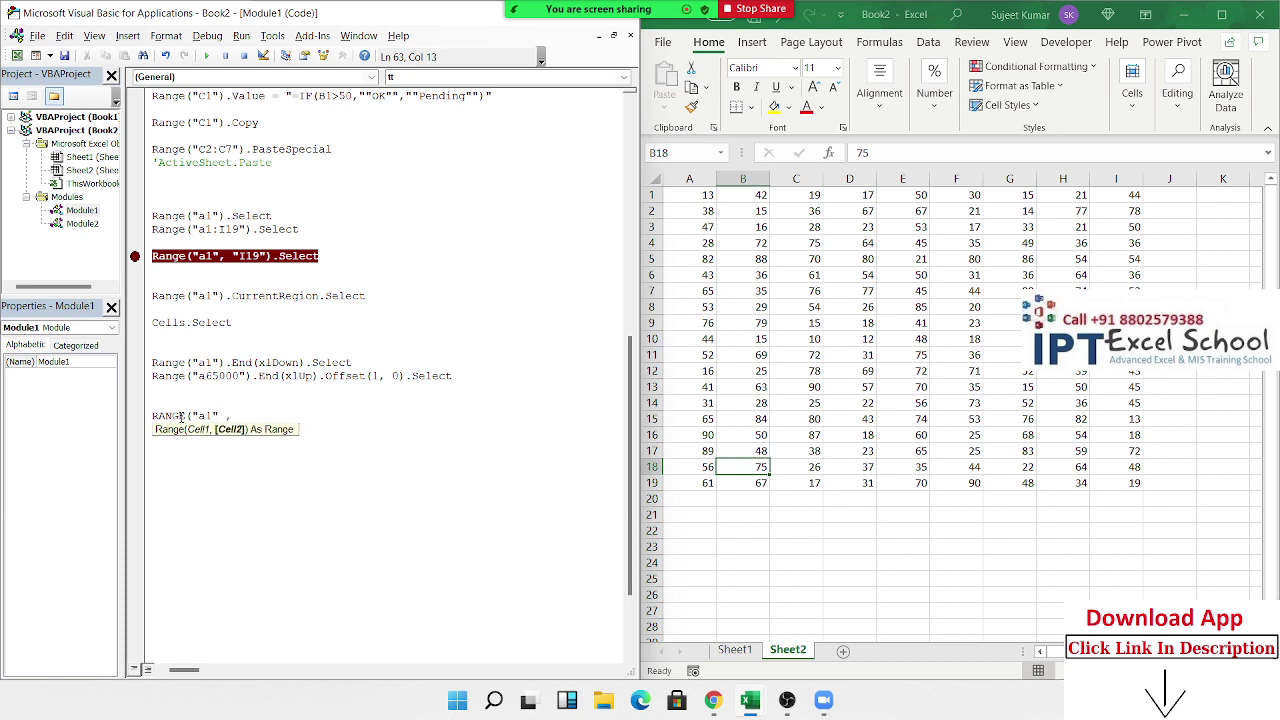
left_click(700, 200)
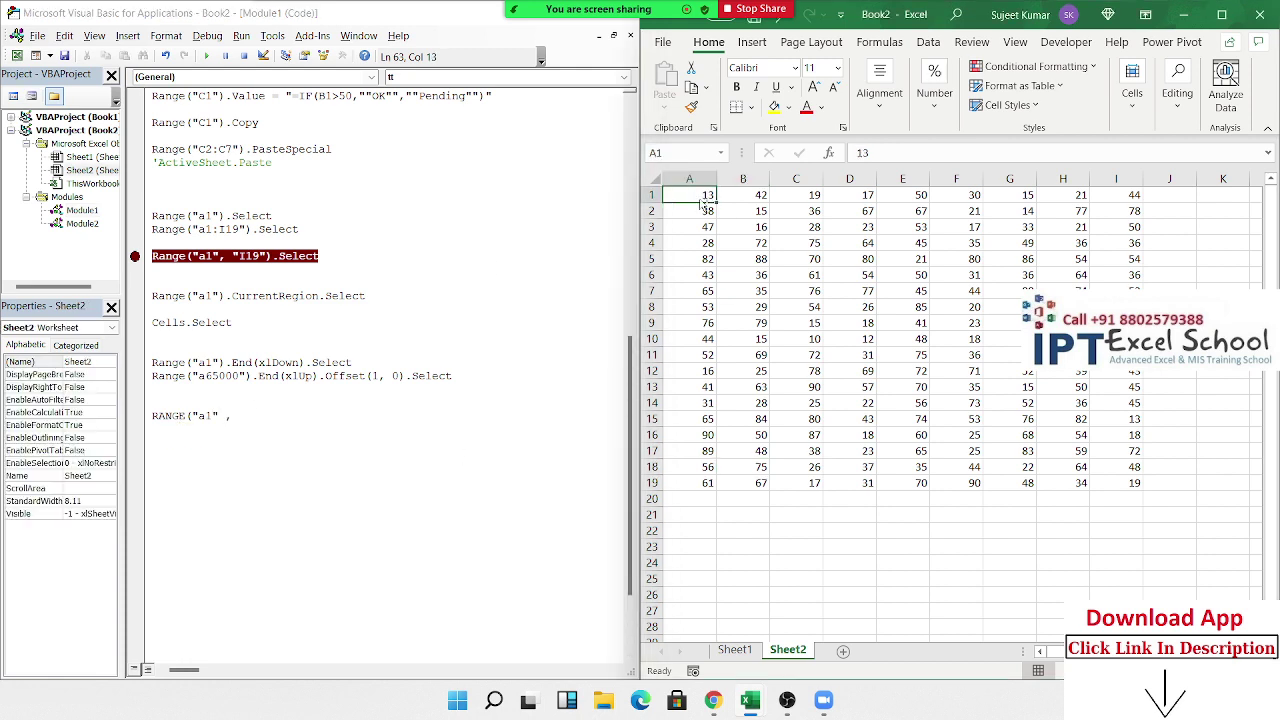
key("ctrl+shift+Right")
key("ctrl+Right")
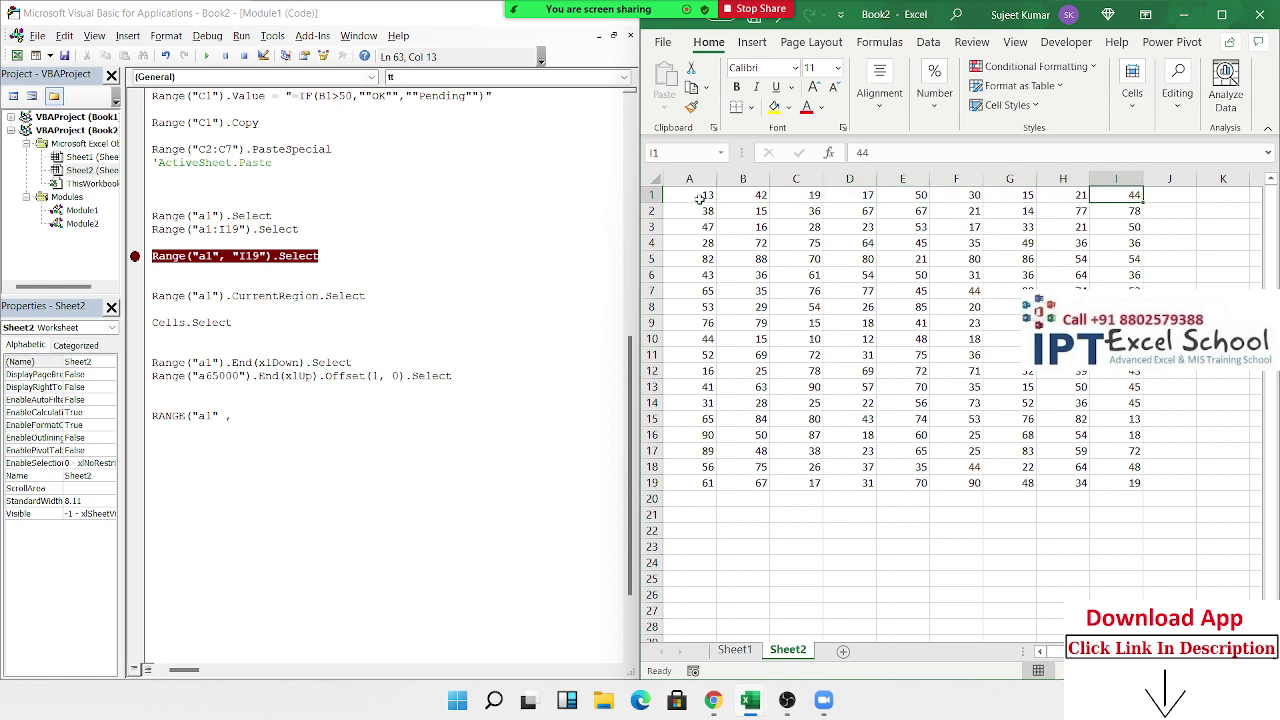
key("Left")
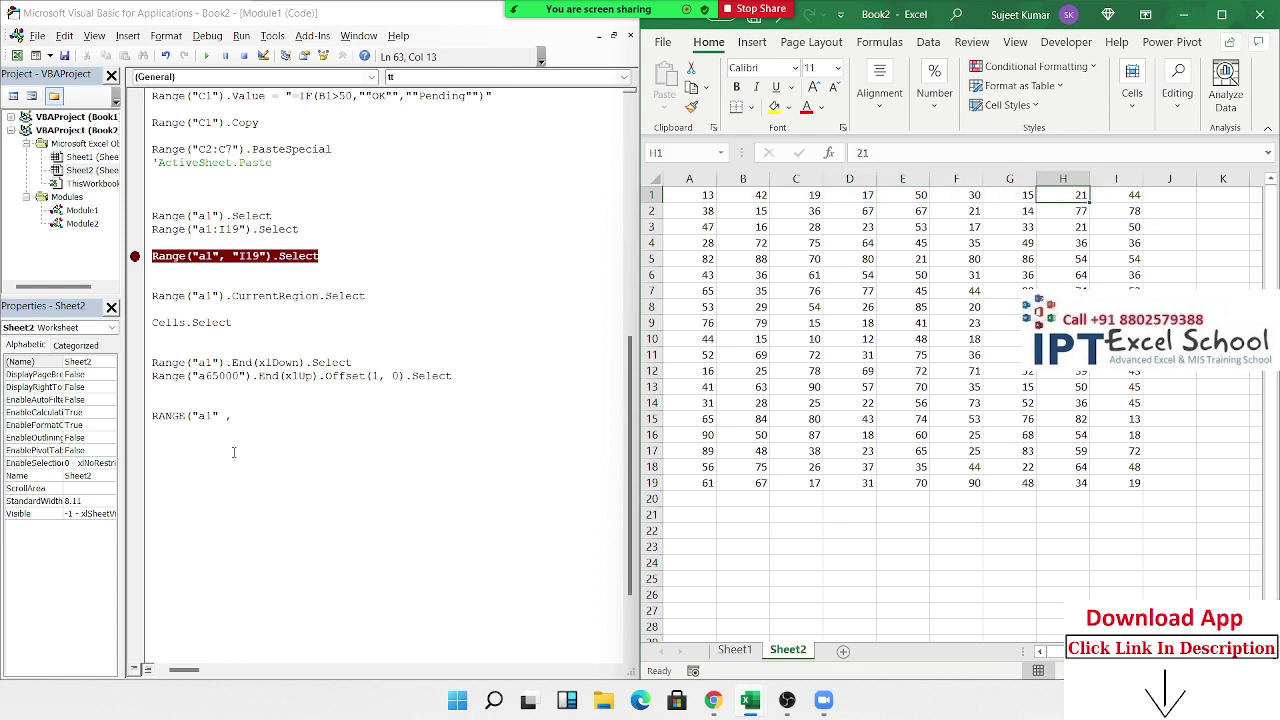
left_click(280, 405)
key("Return")
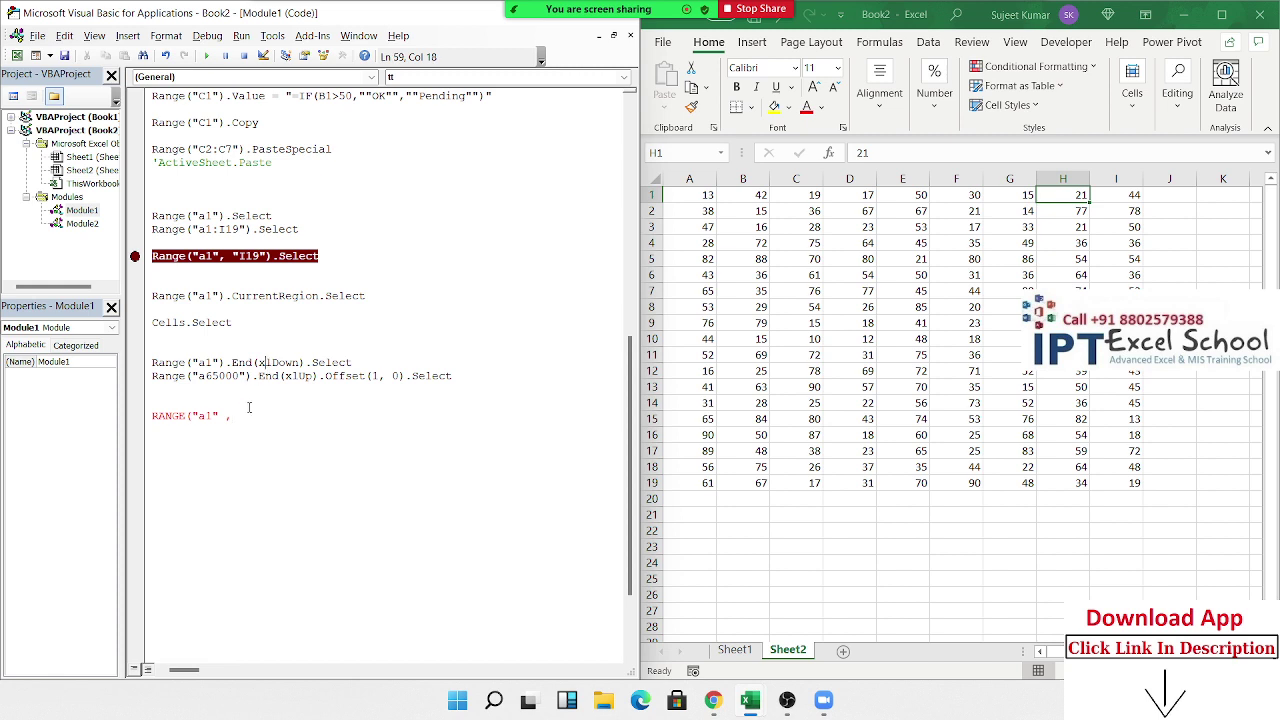
Complete the line as Range("a1", Range("a1").End(xlToLeft)).Select.
type("RANG")
type("E(\"a")
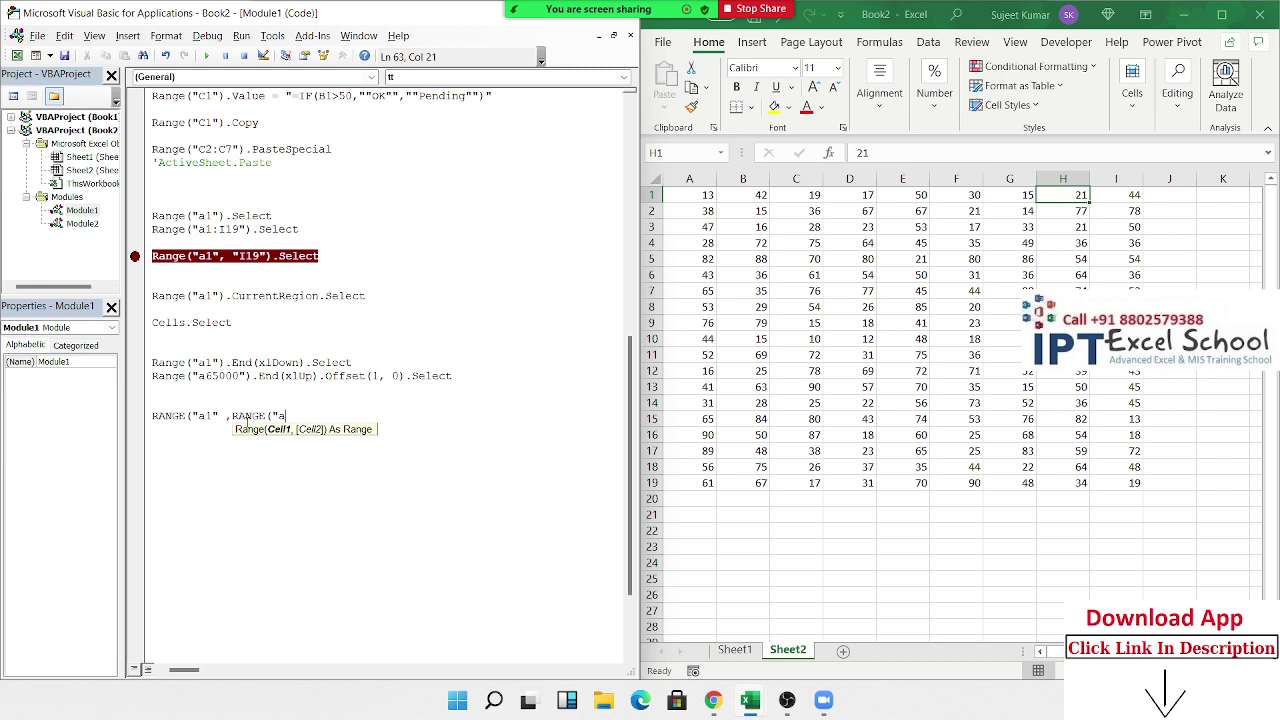
type("1\")")
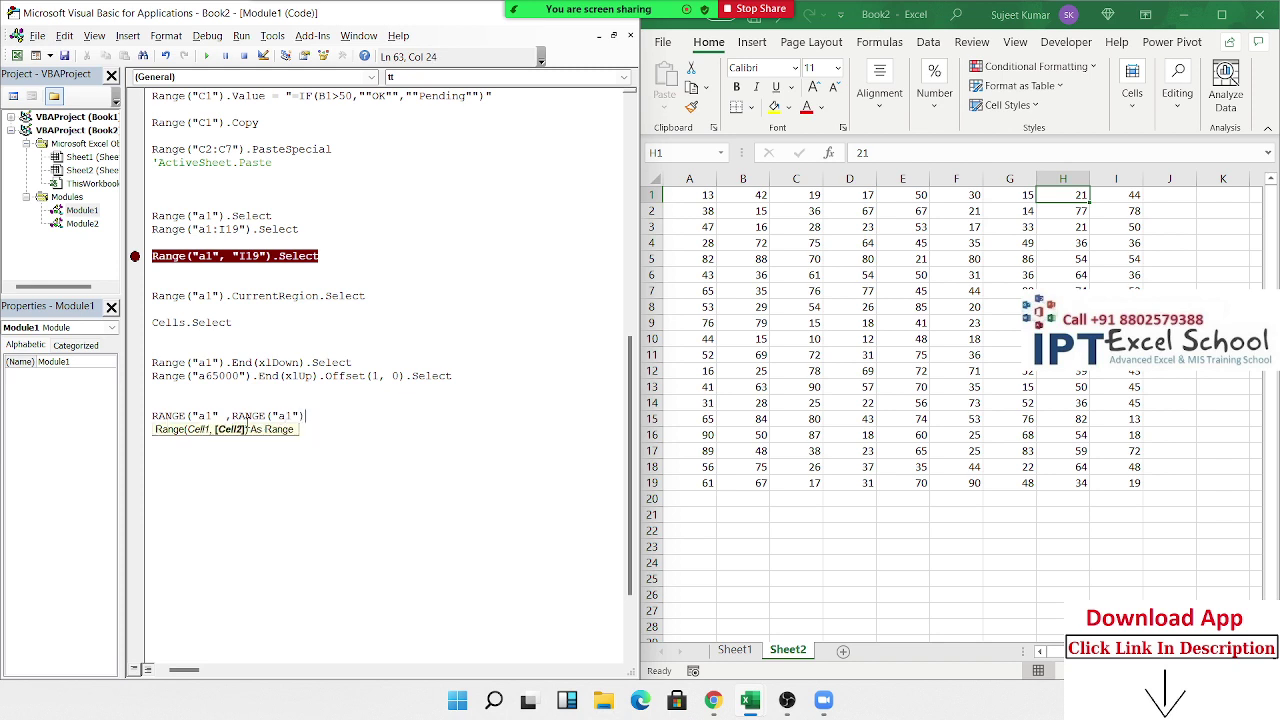
type(".En")
key("Tab")
type("(")
key("Down")
key("Down")
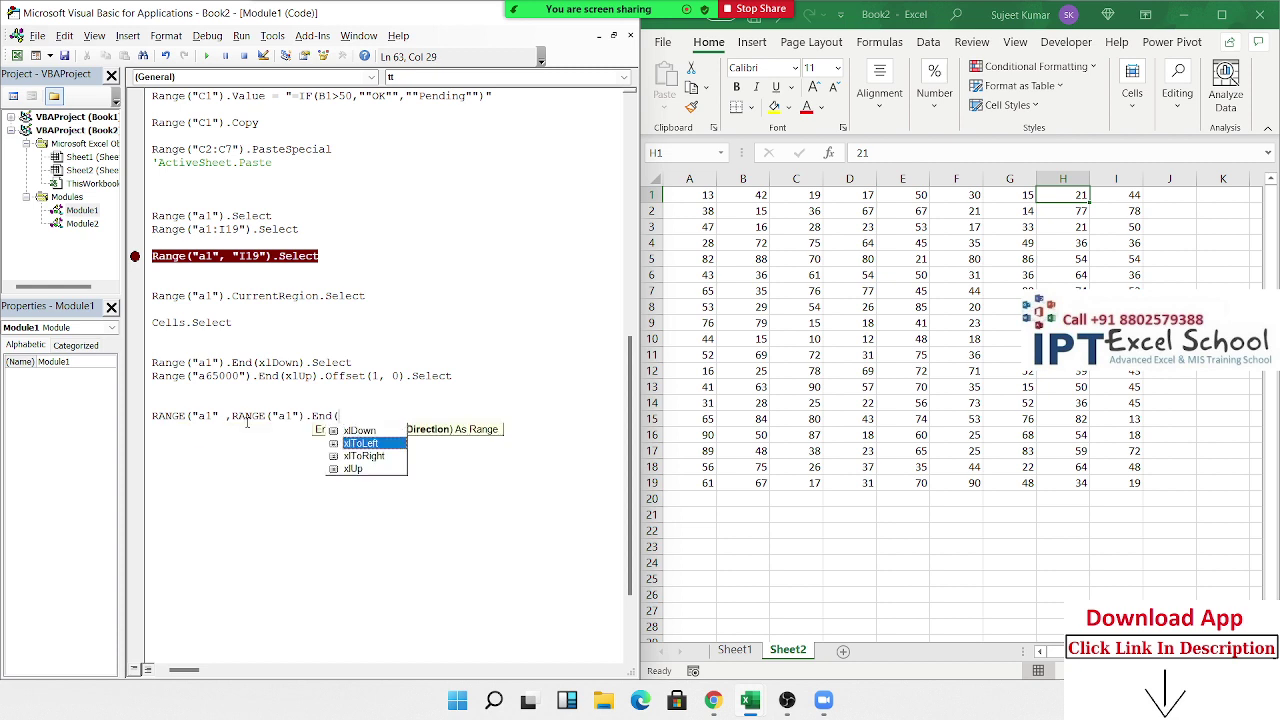
key("Tab")
type(")")
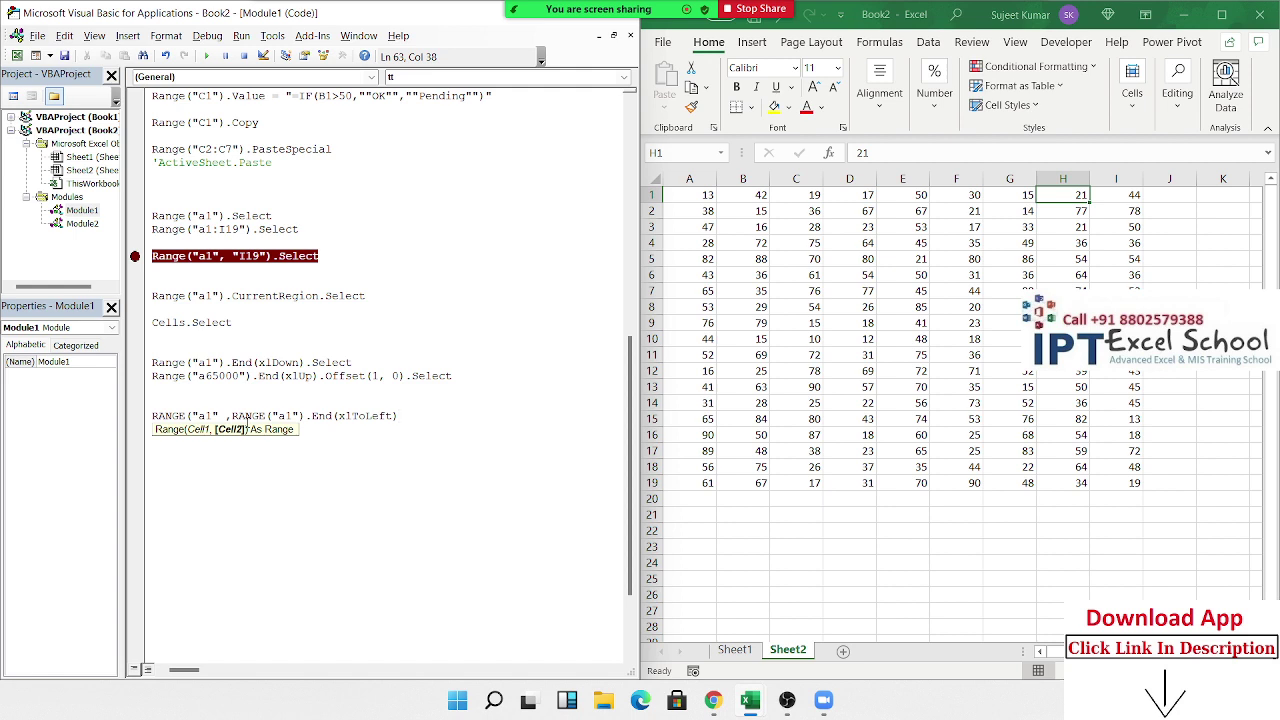
type(")")
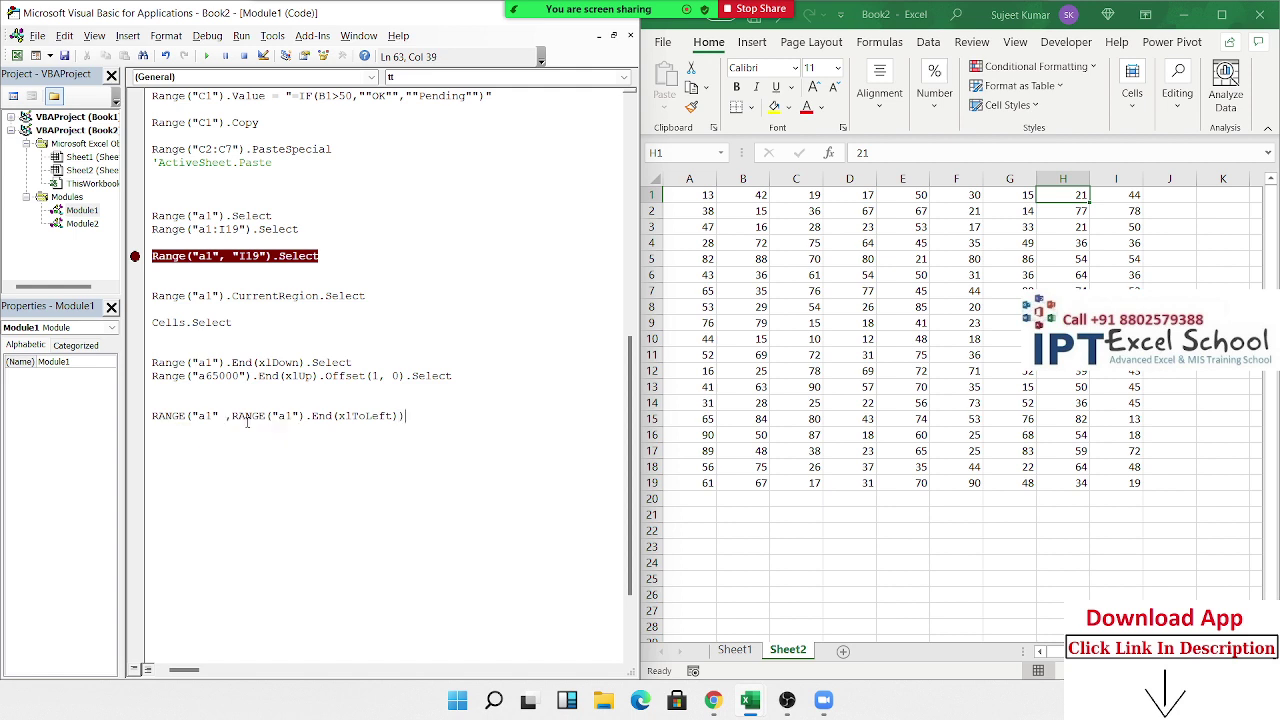
type(".Sel")
key("Return")
Recheck row 1's Ctrl+Shift+Right selection on the sheet and place the caret inside xlToLeft.
left_click(703, 203)
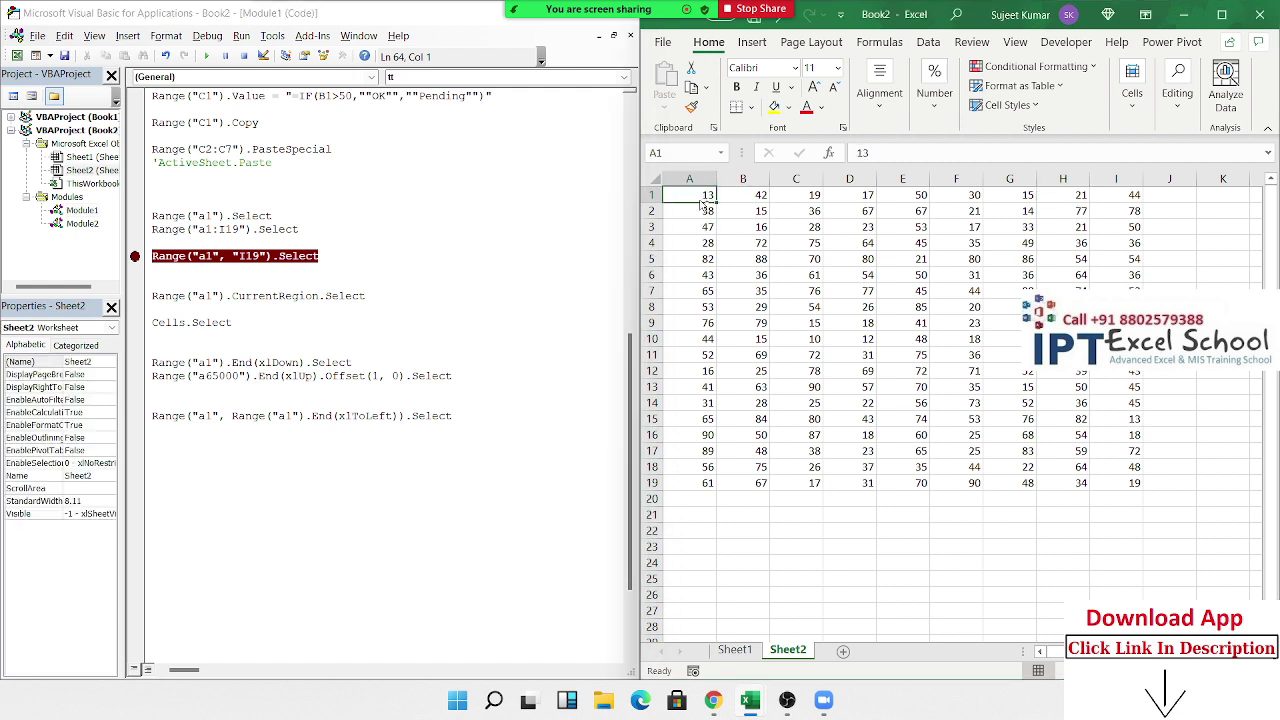
key("ctrl+shift+Right")
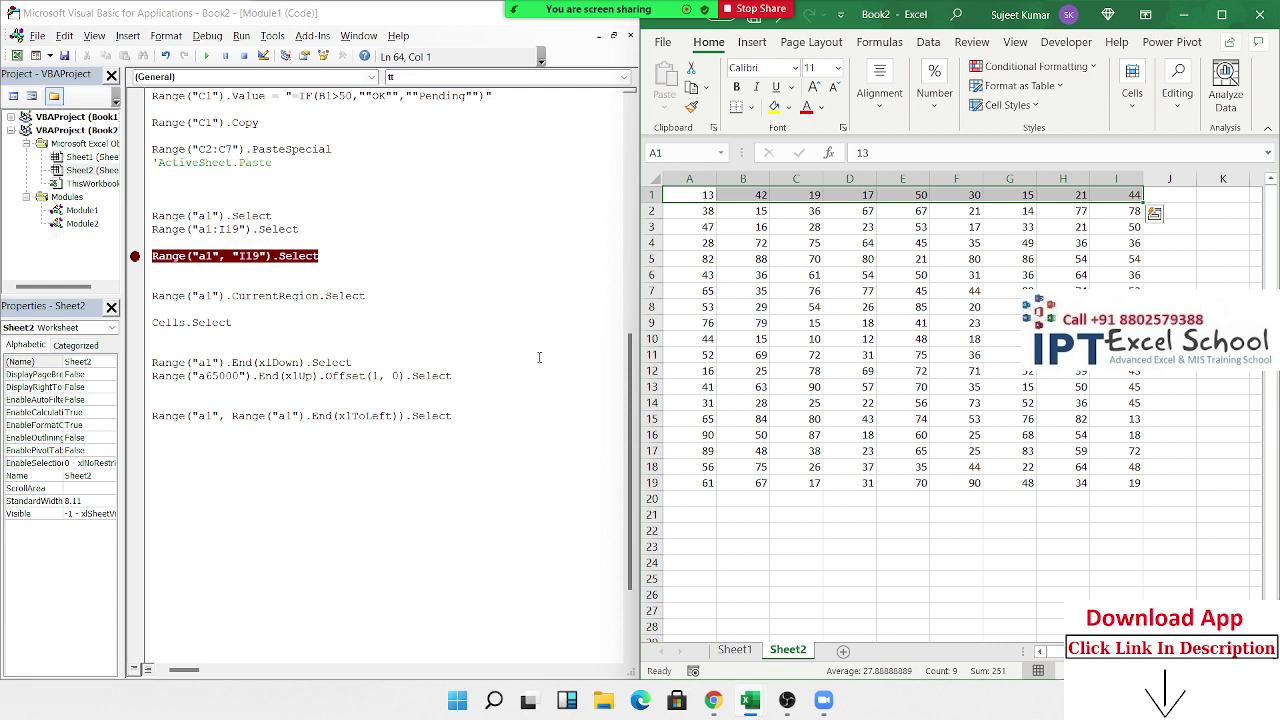
double_click(385, 418)
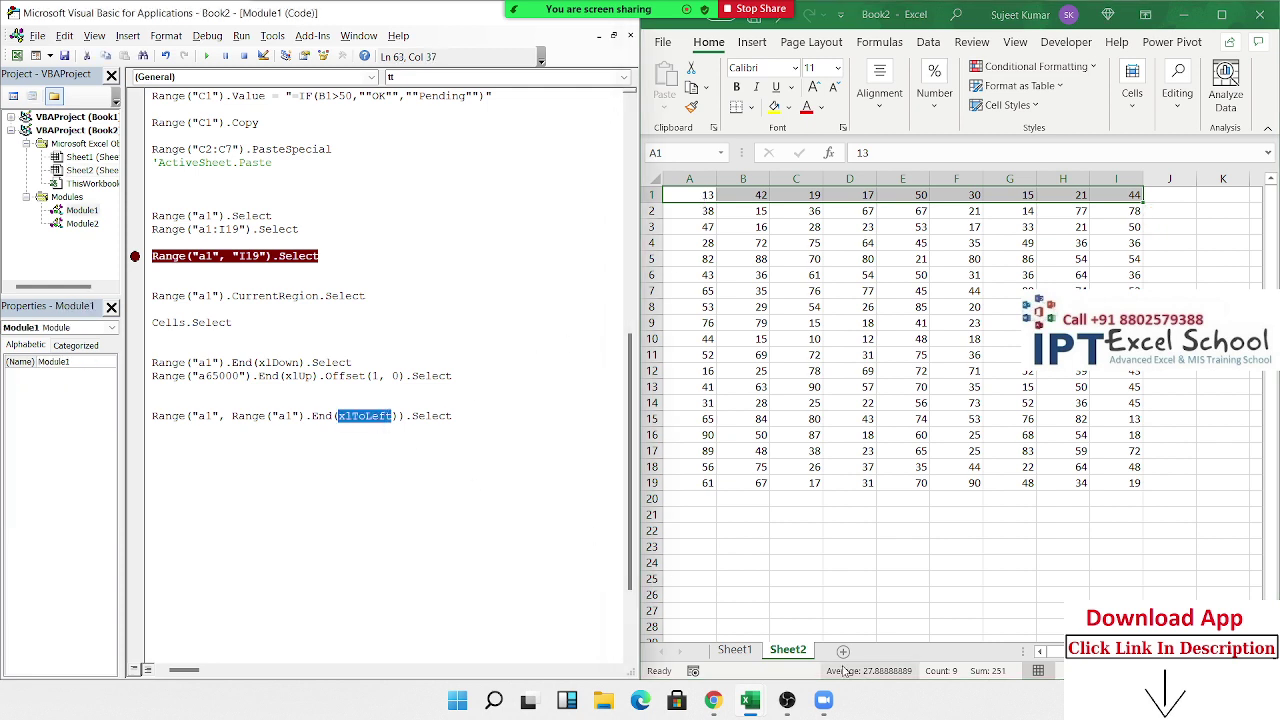
left_click(800, 596)
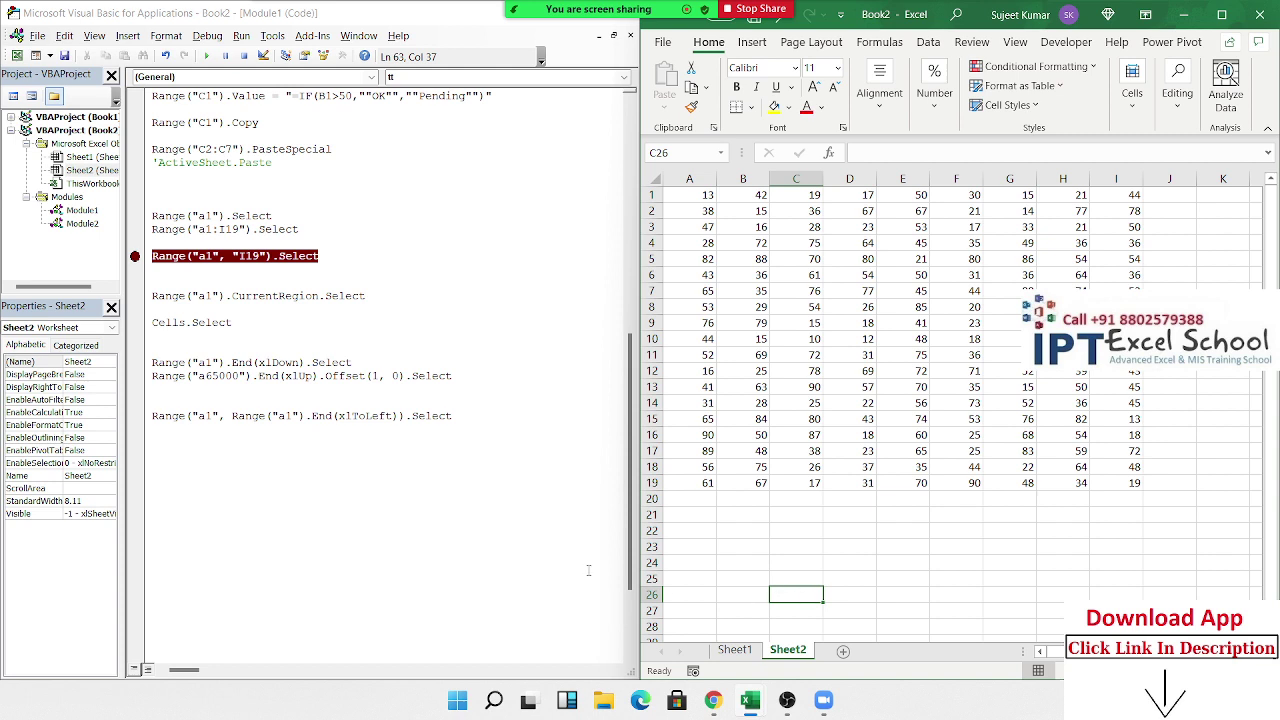
double_click(369, 418)
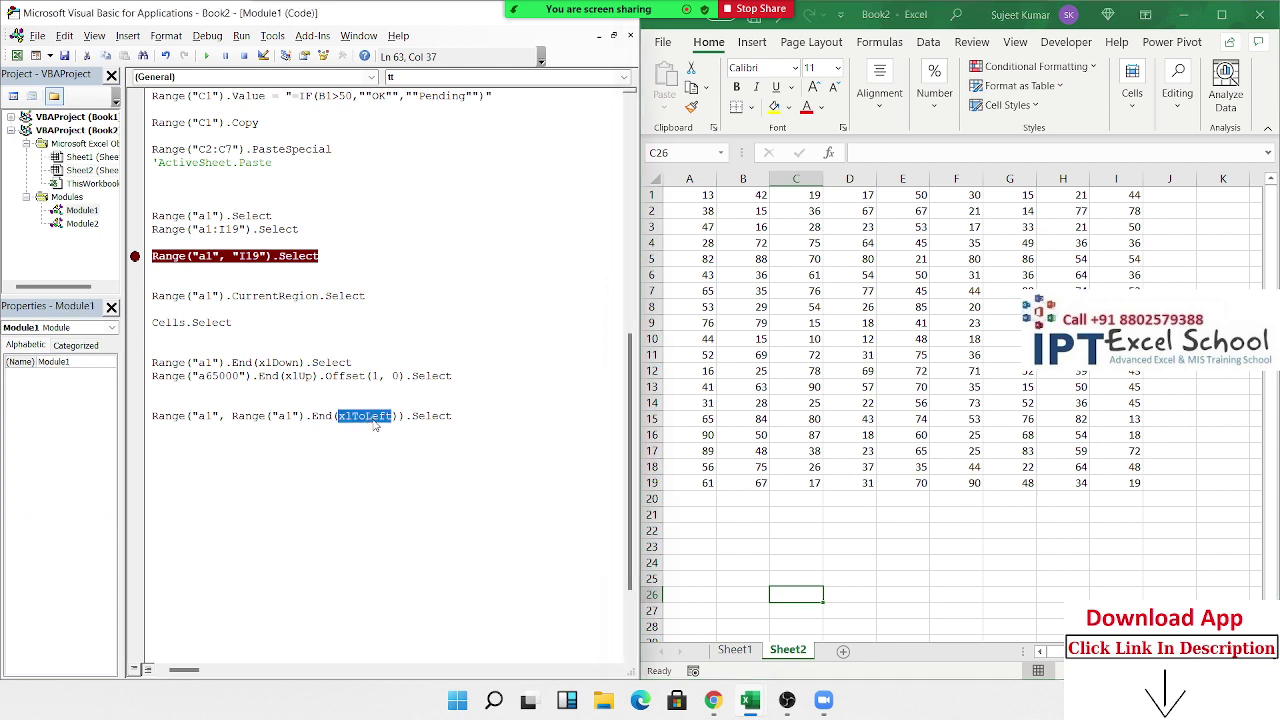
left_click(374, 416)
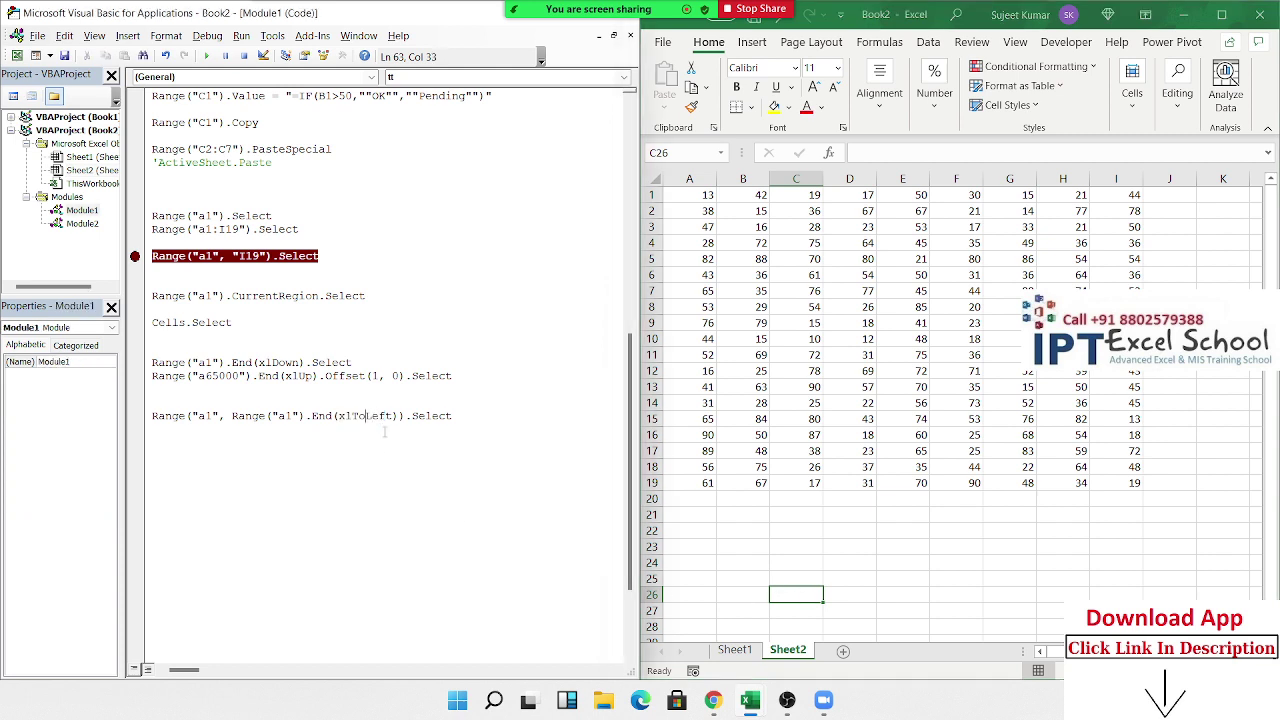
Change xlToLeft to xlToRight on the new line.
key("shift+Right")
key("shift+Right")
key("shift+Right")
key("shift+Right")
type("RIGHT")
left_click(386, 452)
Add Range(Selection, Selection.End(XLSDOWN)).Select below it, fixing the missing parenthesis.
left_click(171, 429)
key("shift+Up")
key("shift+Down")
type("RA")
type("NGE(")
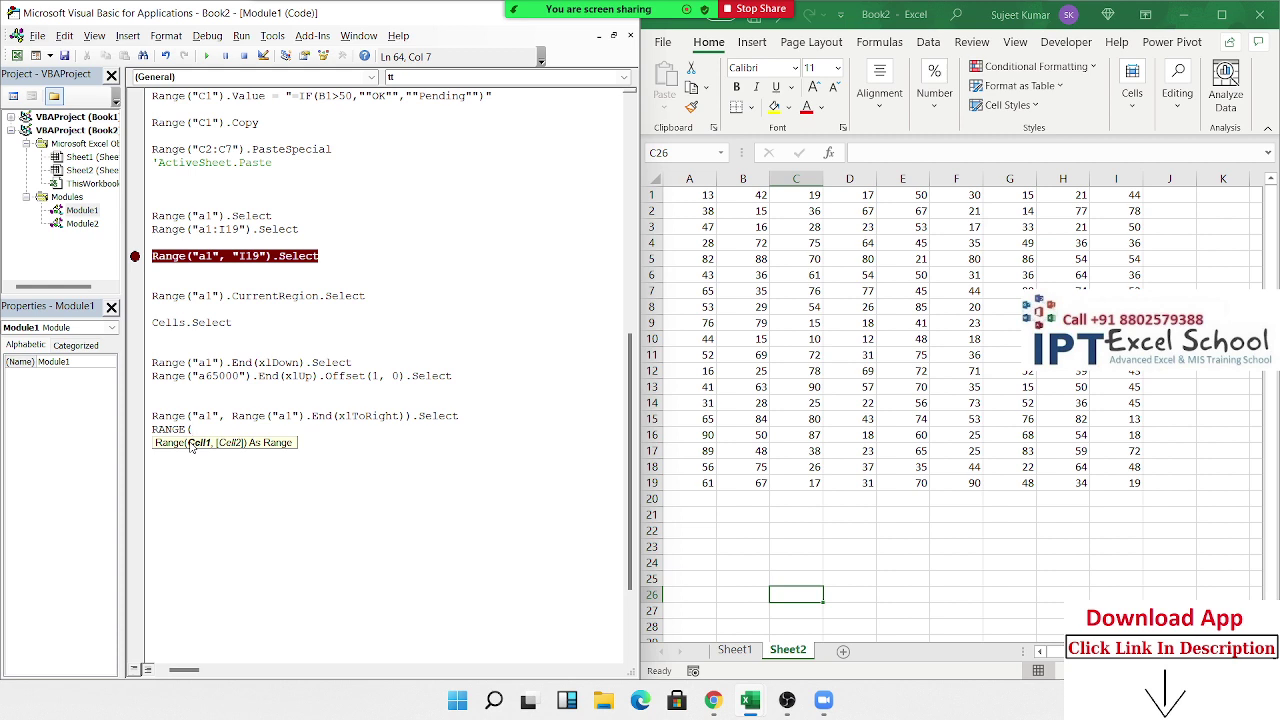
type("sE")
key("BackSpace")
key("BackSpace")
type("SE")
type("LECTION")
type(",")
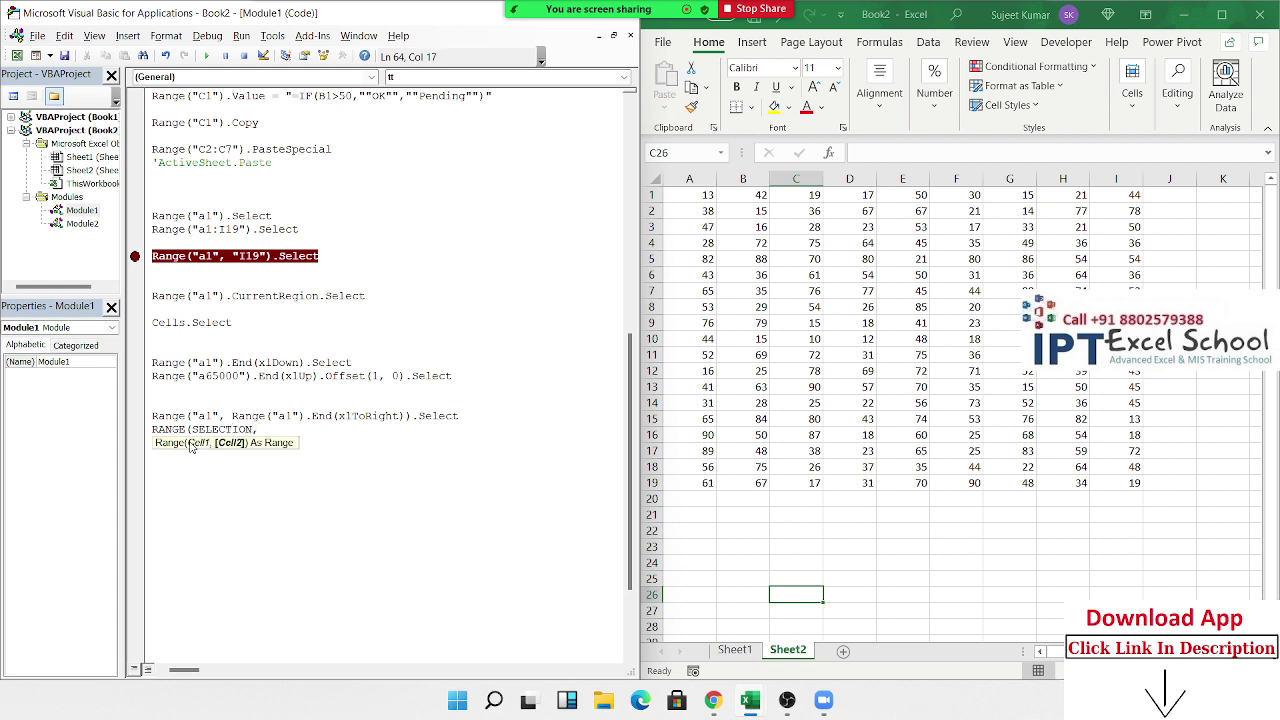
type("SELECTIO")
type("N.END")
type("(XLS")
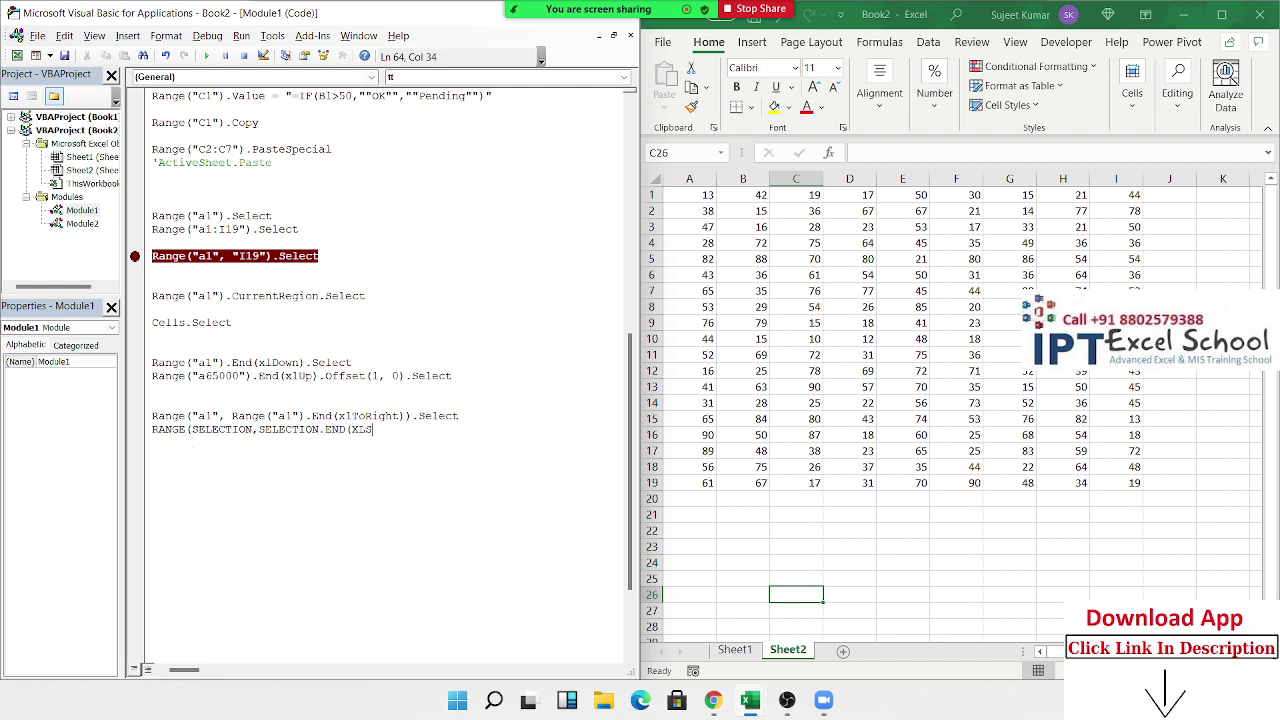
type("DO")
type("W")
type("N")
type(")")
type(".S")
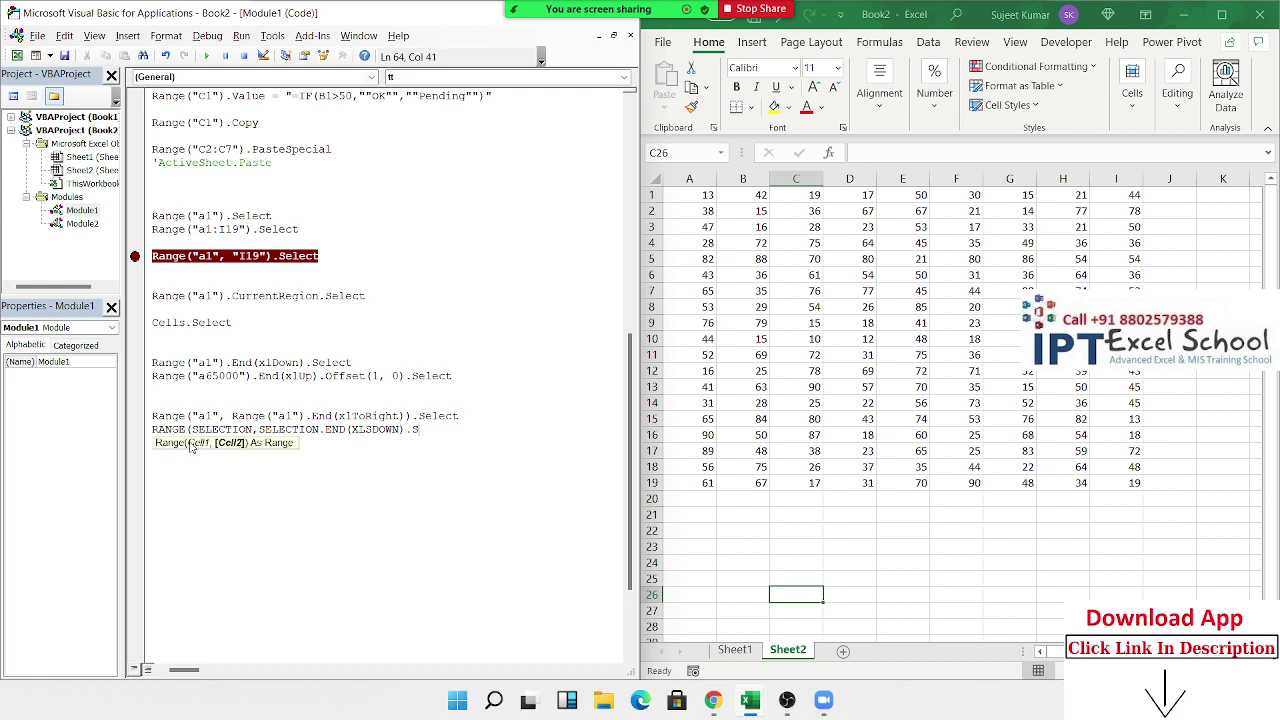
type("ELEC")
type("T")
left_click(200, 491)
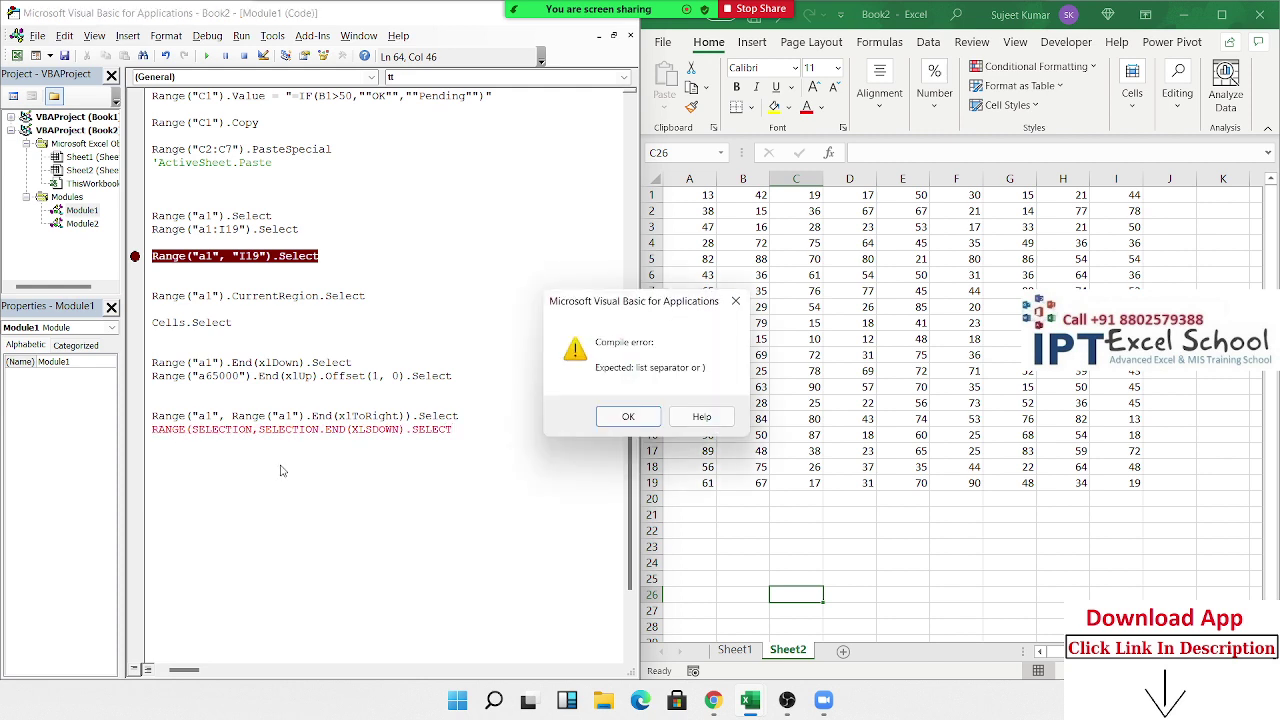
key("Return")
left_click(407, 430)
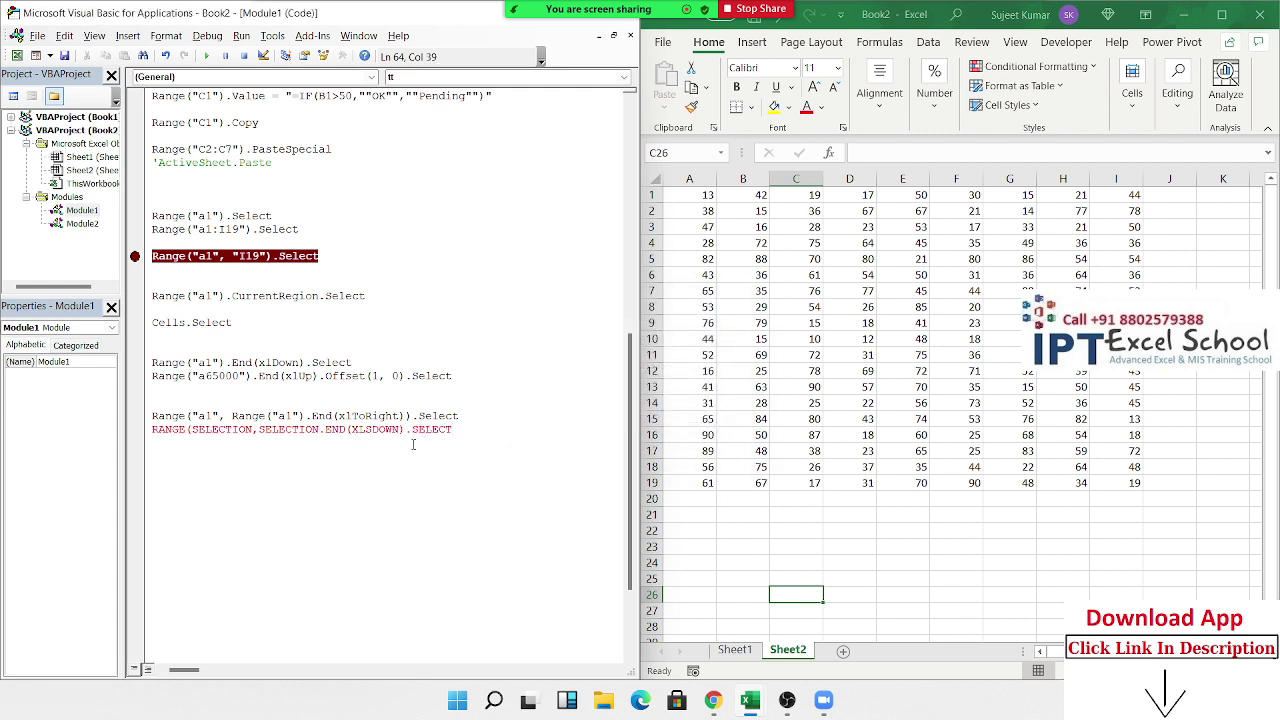
type(")")
left_click(399, 450)
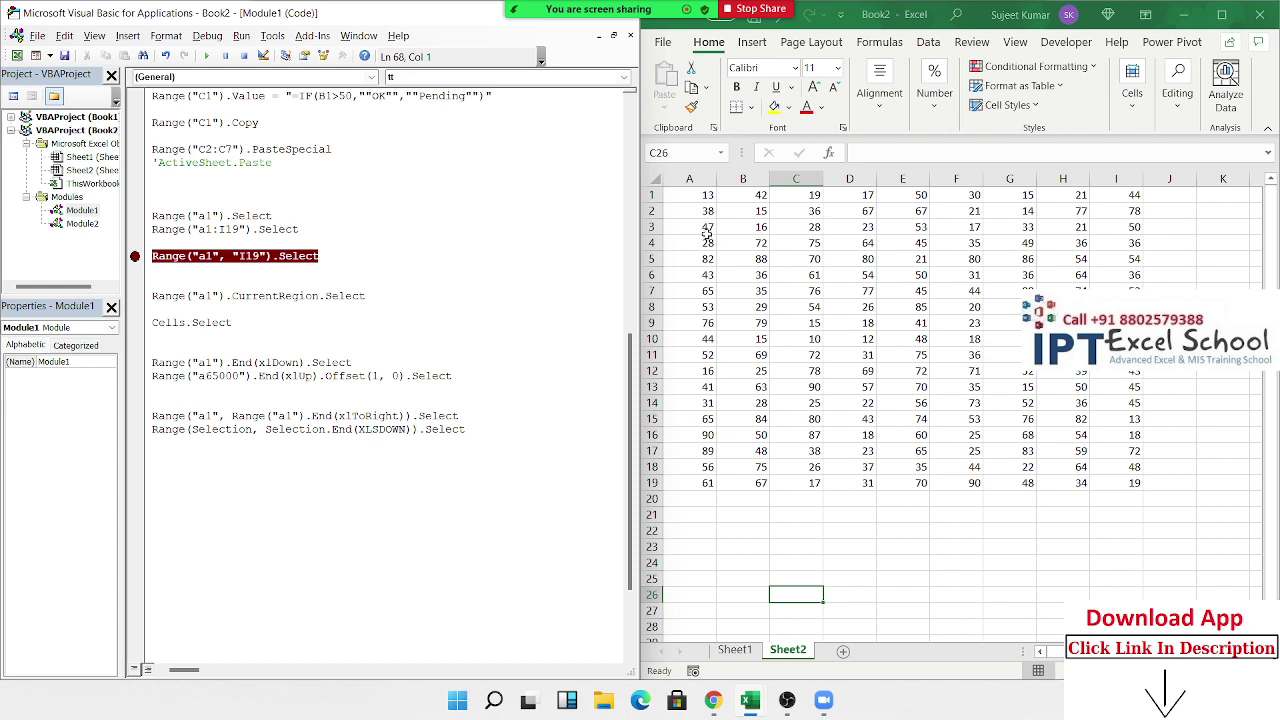
left_click(708, 198)
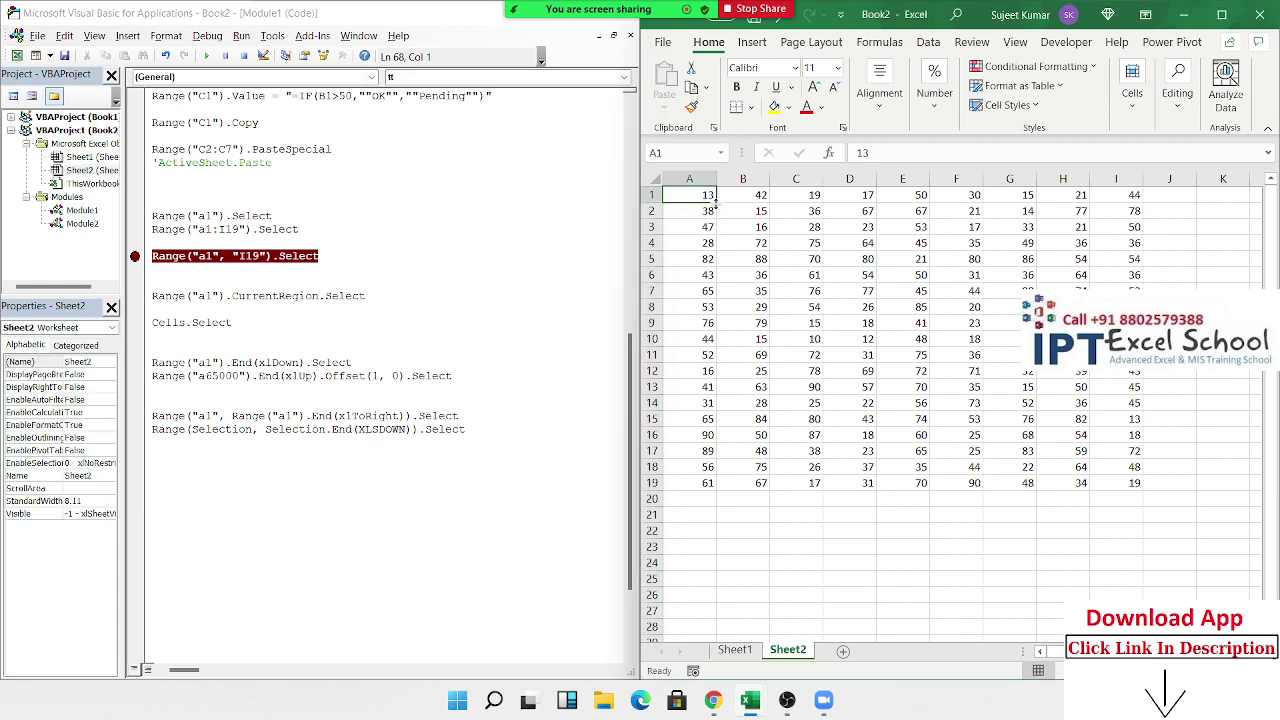
Test the row-and-column selection on the sheet, then correct XLSDOWN to xlDown.
key("ctrl+shift+Right")
key("ctrl+shift+Down")
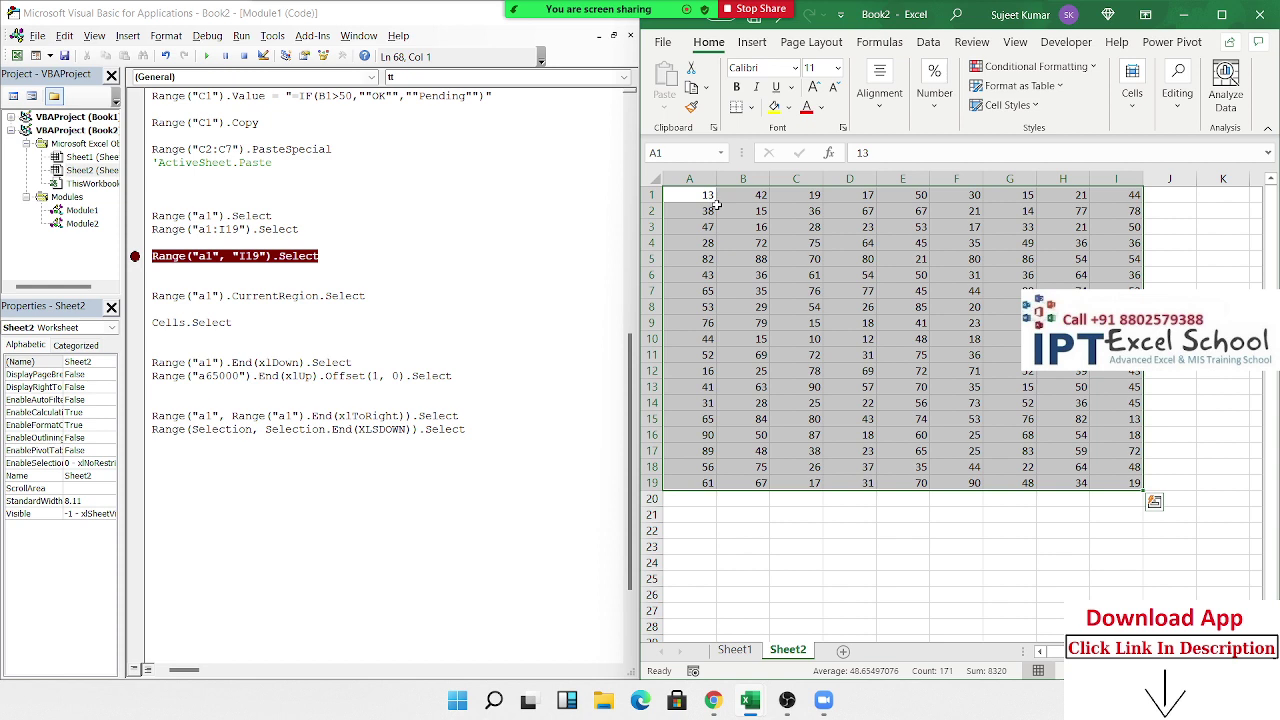
left_click(384, 430)
key("BackSpace")
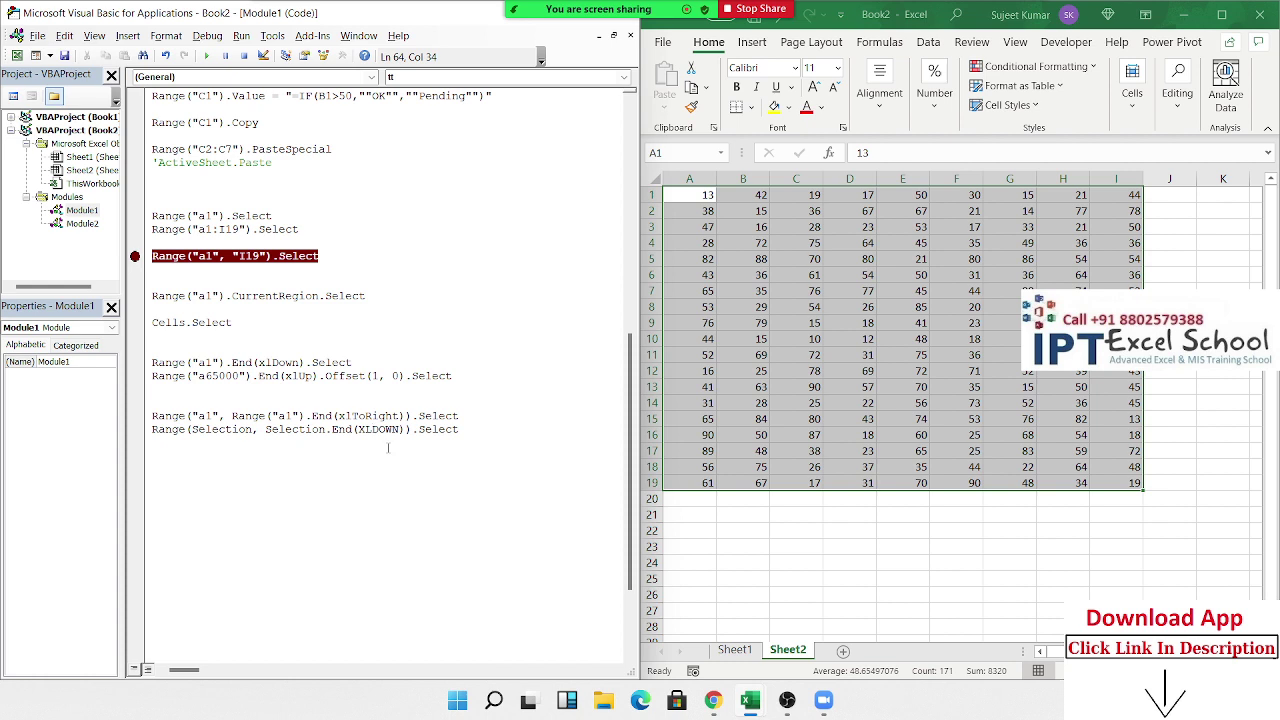
left_click_drag(358, 430, 399, 430)
left_click(381, 474)
left_click_drag(365, 429, 391, 429)
left_click(294, 482)
Clear cells A8, A10, A5, D1, F1 and H1, then select the data block from A1.
left_click(700, 306)
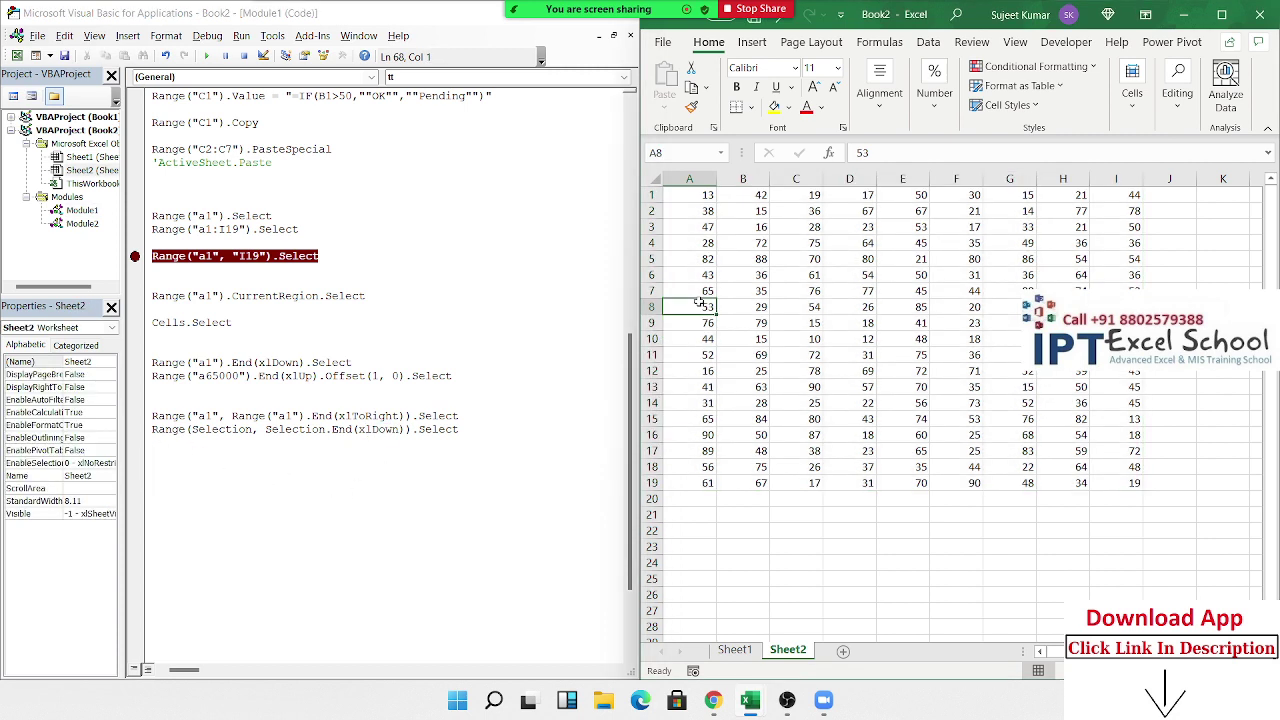
key("Delete")
left_click(695, 347)
key("Delete")
left_click(703, 262)
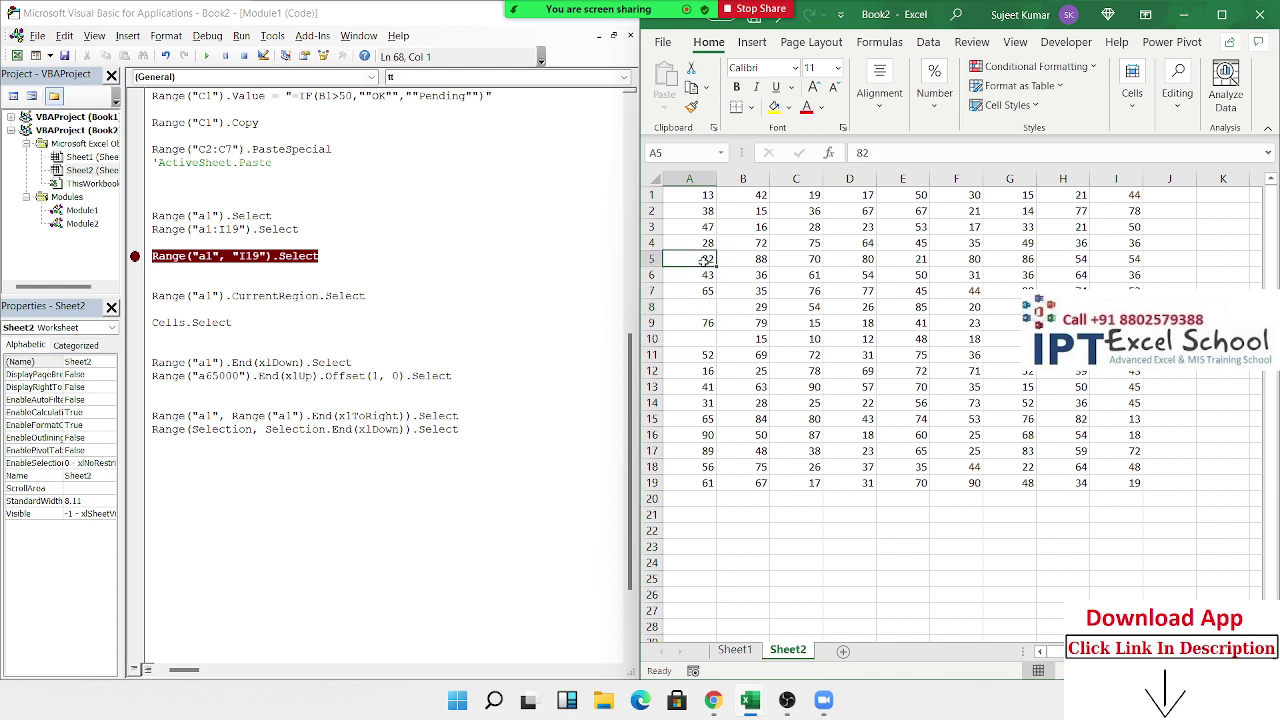
key("Delete")
left_click(840, 194)
key("Delete")
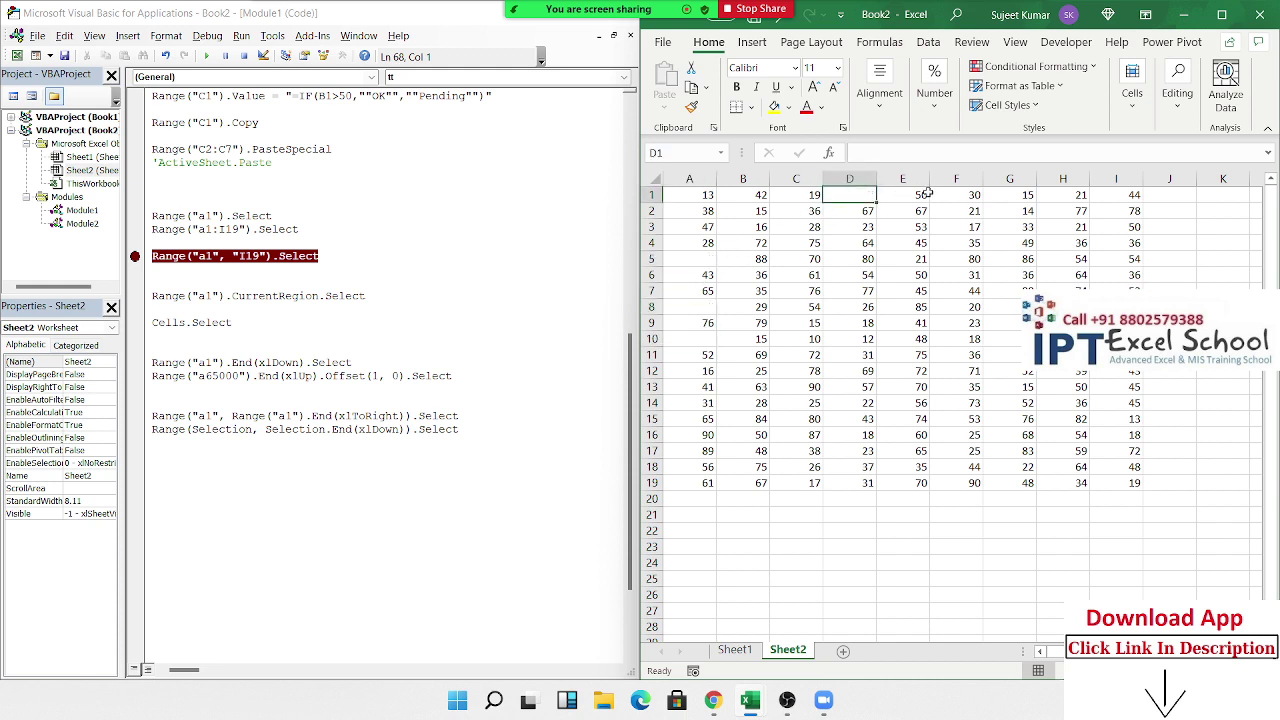
left_click(945, 194)
key("Delete")
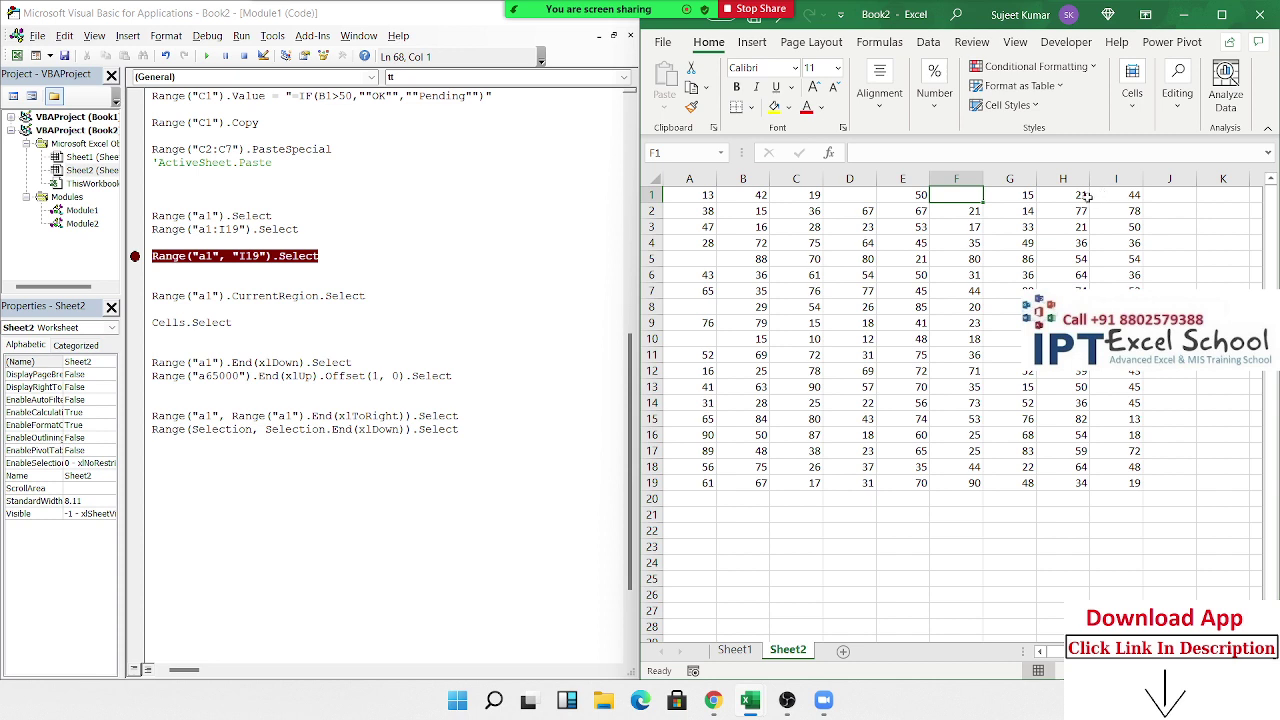
left_click(1085, 196)
key("Delete")
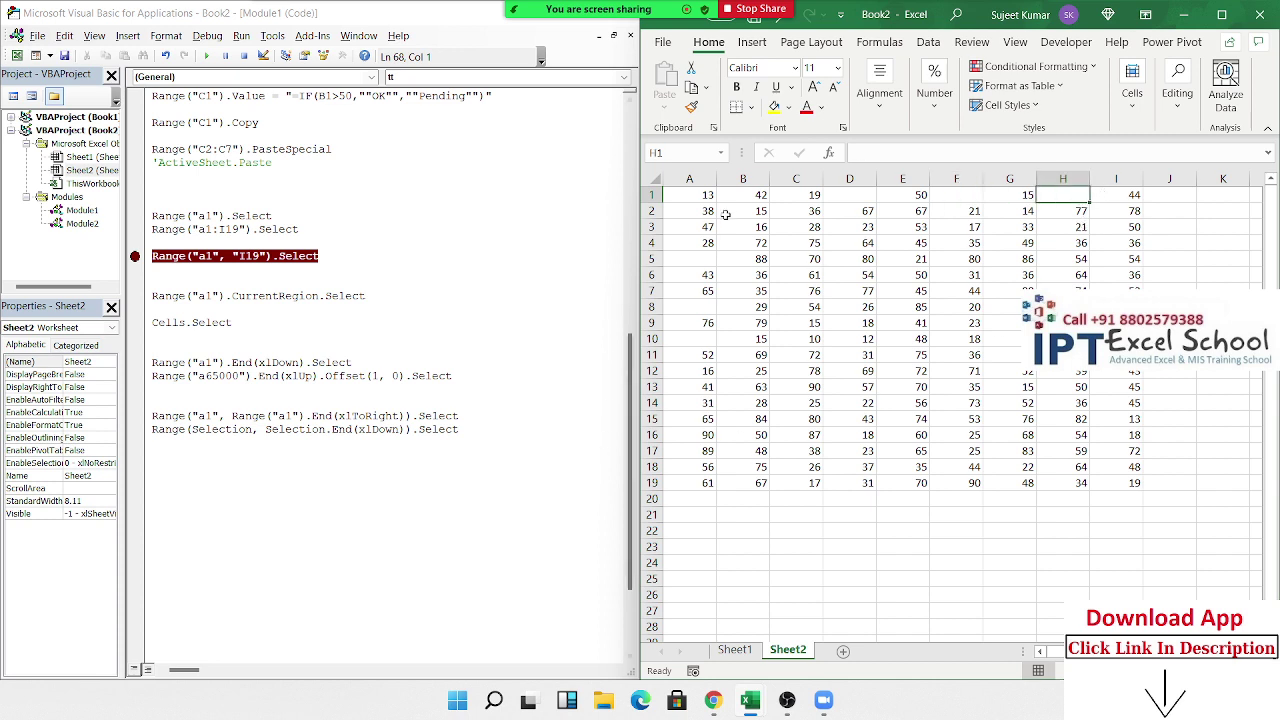
mouse_move(705, 196)
left_mouse_down()
mouse_move(1100, 480)
mouse_move(1142, 490)
left_mouse_up()
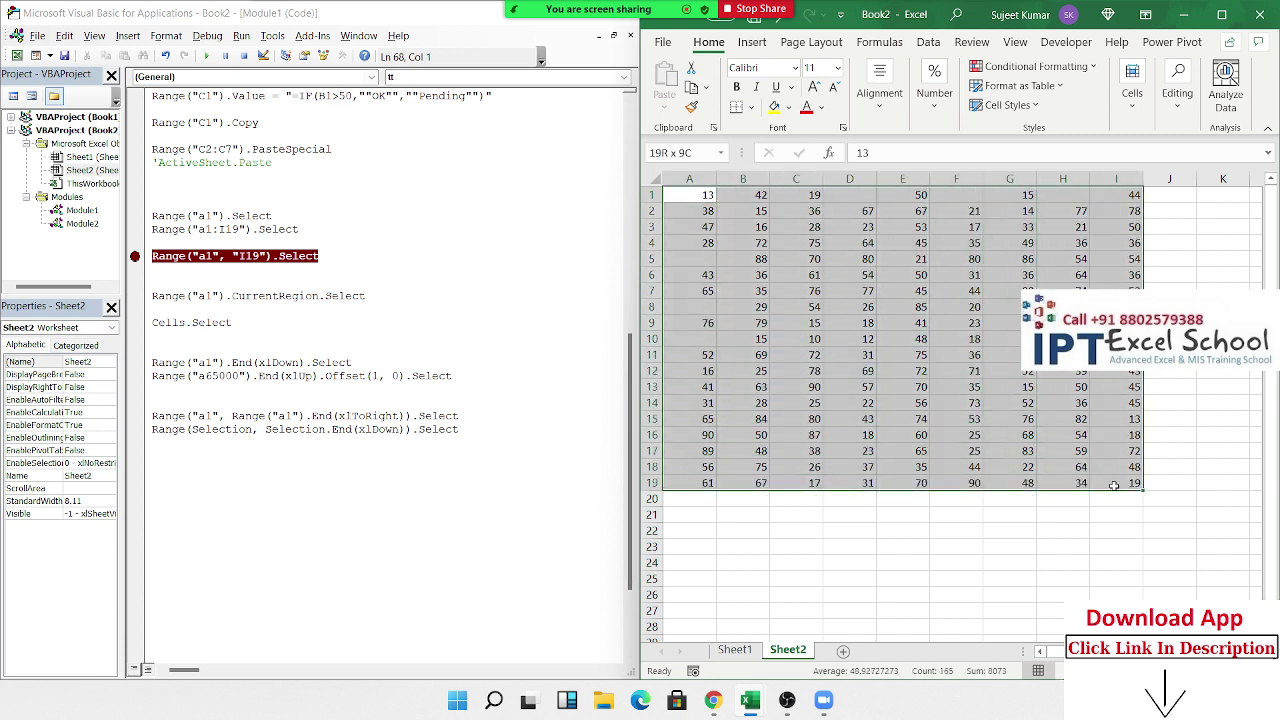
Add the line R = Range("a65000").End(xlUp).Row.
left_click(174, 456)
type("RANGE")
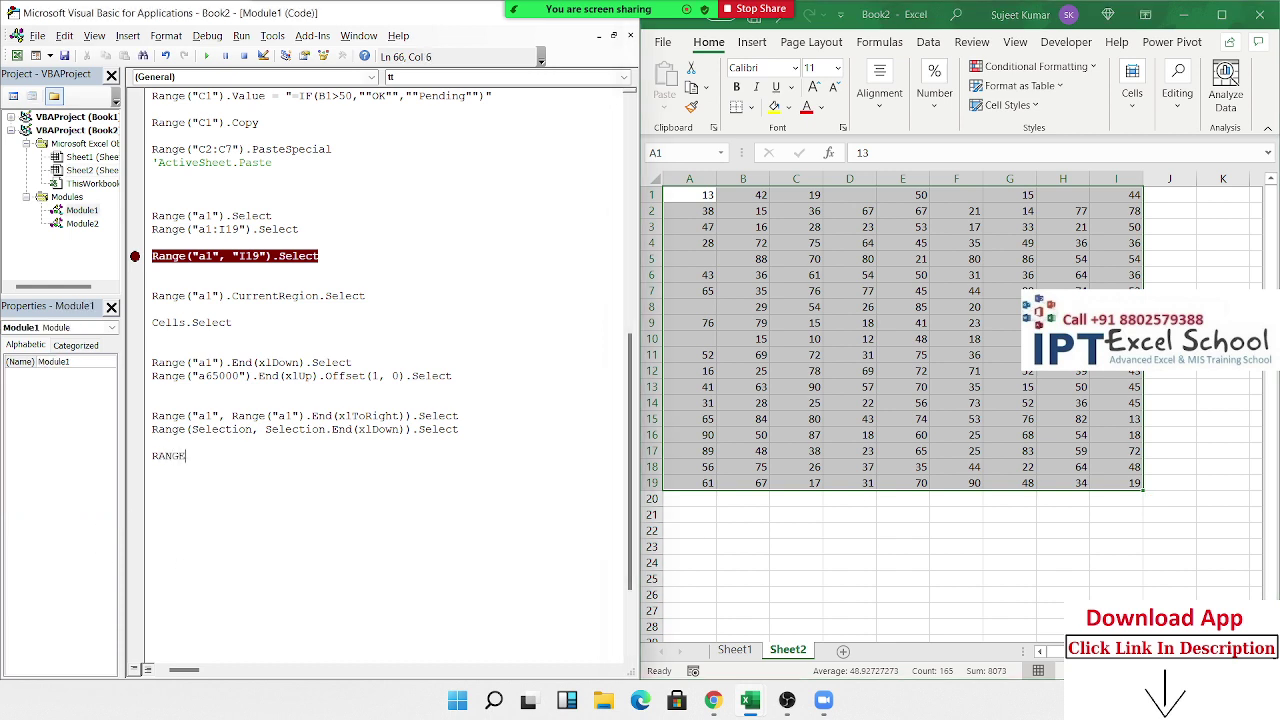
type("(\"a")
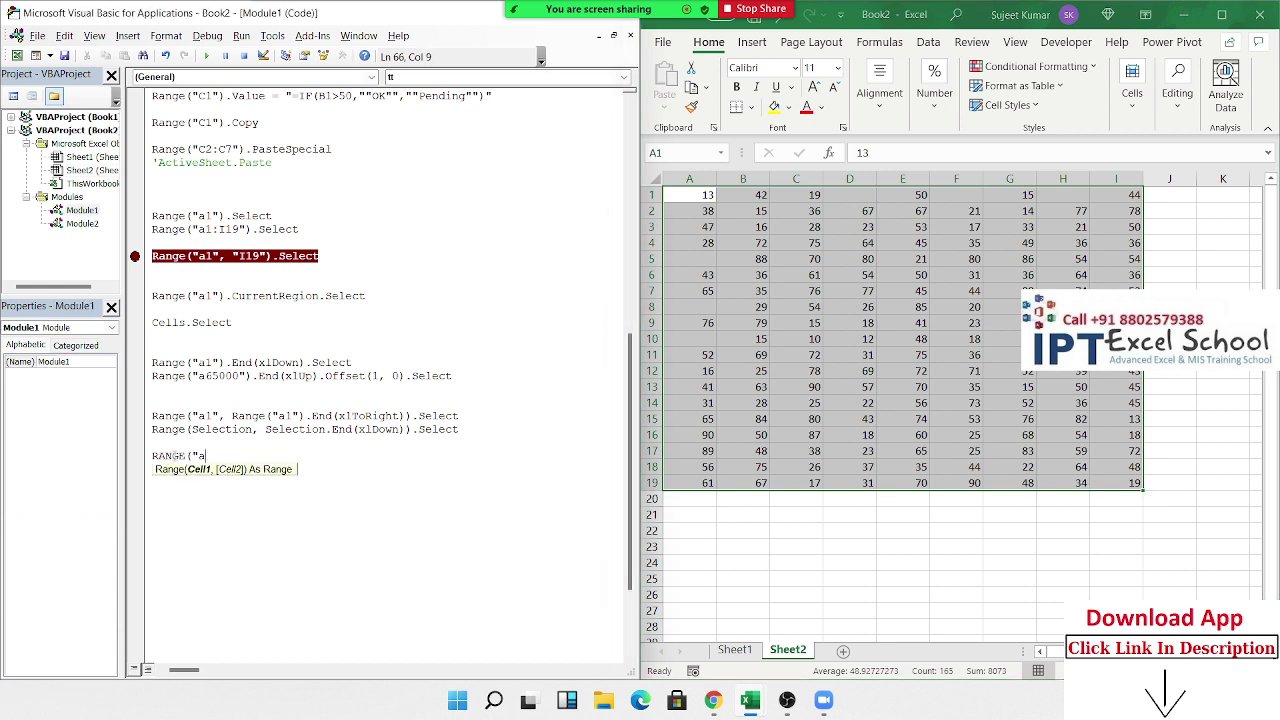
type("1")
key("BackSpace")
key("BackSpace")
key("BackSpace")
key("BackSpace")
key("BackSpace")
key("BackSpace")
key("BackSpace")
key("BackSpace")
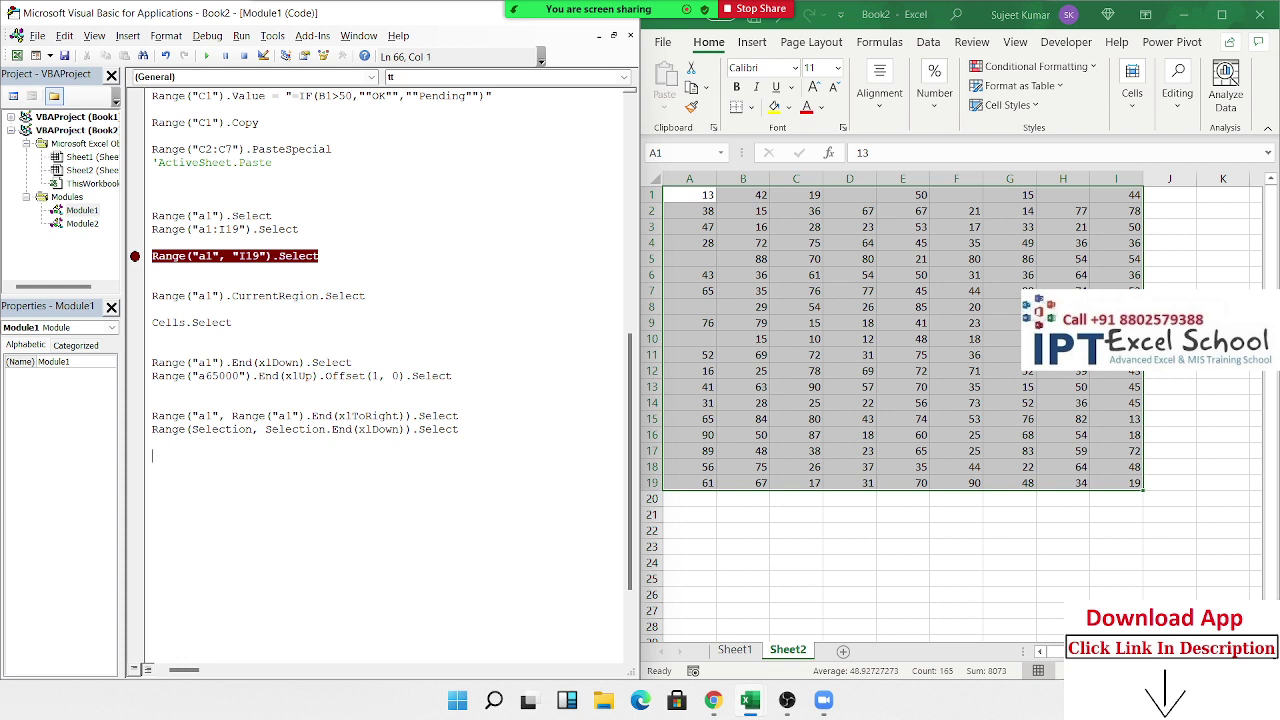
type("Ra")
type("RANGE(")
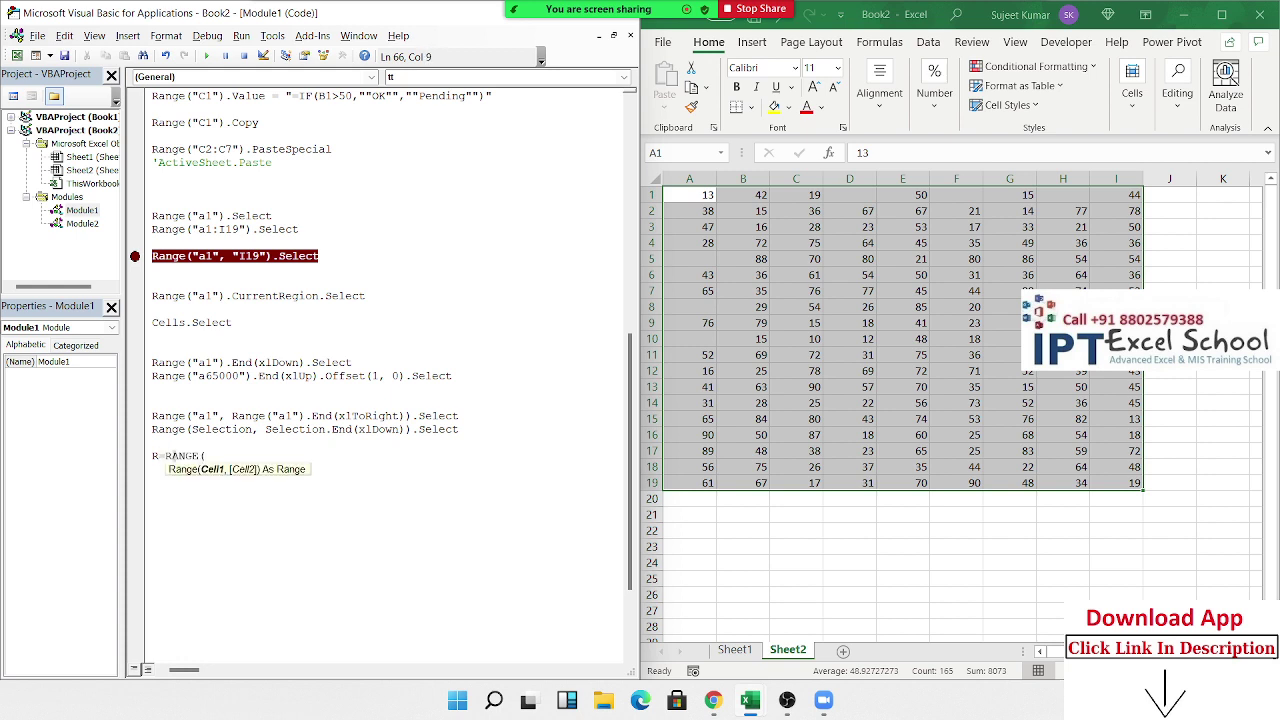
type("\"a")
type("65000\")")
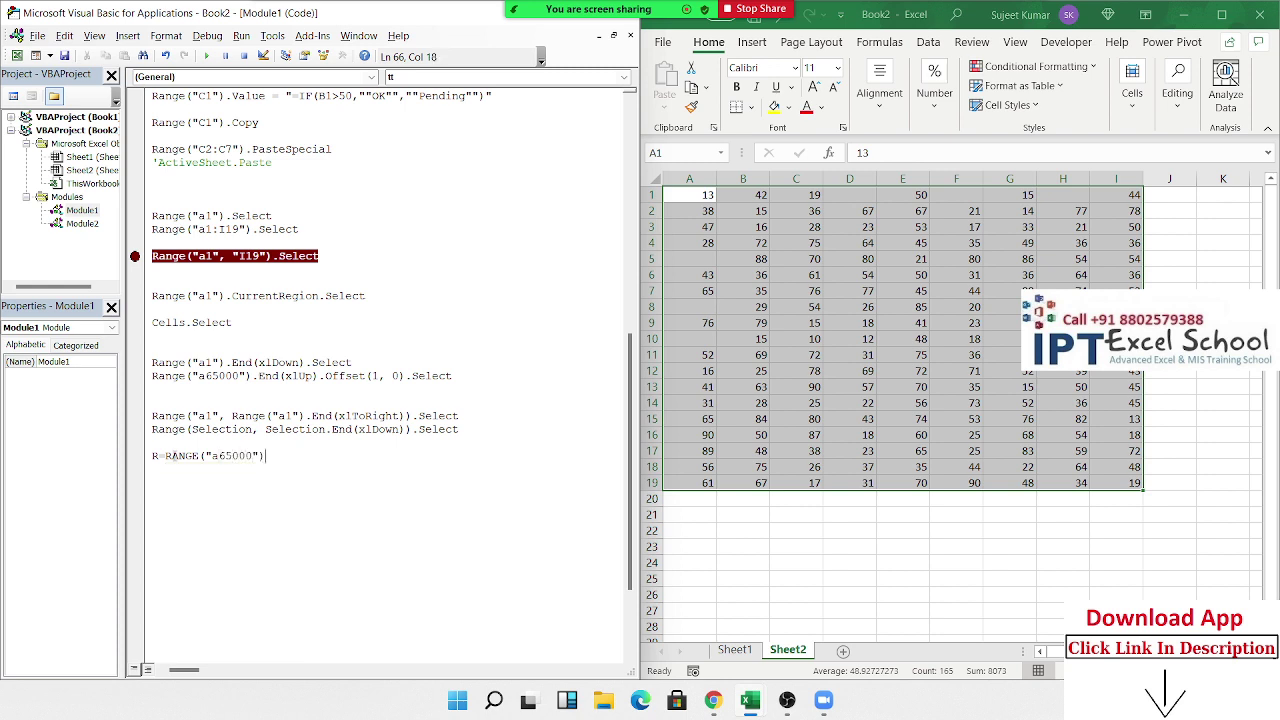
type(".End")
key("Escape")
type("(")
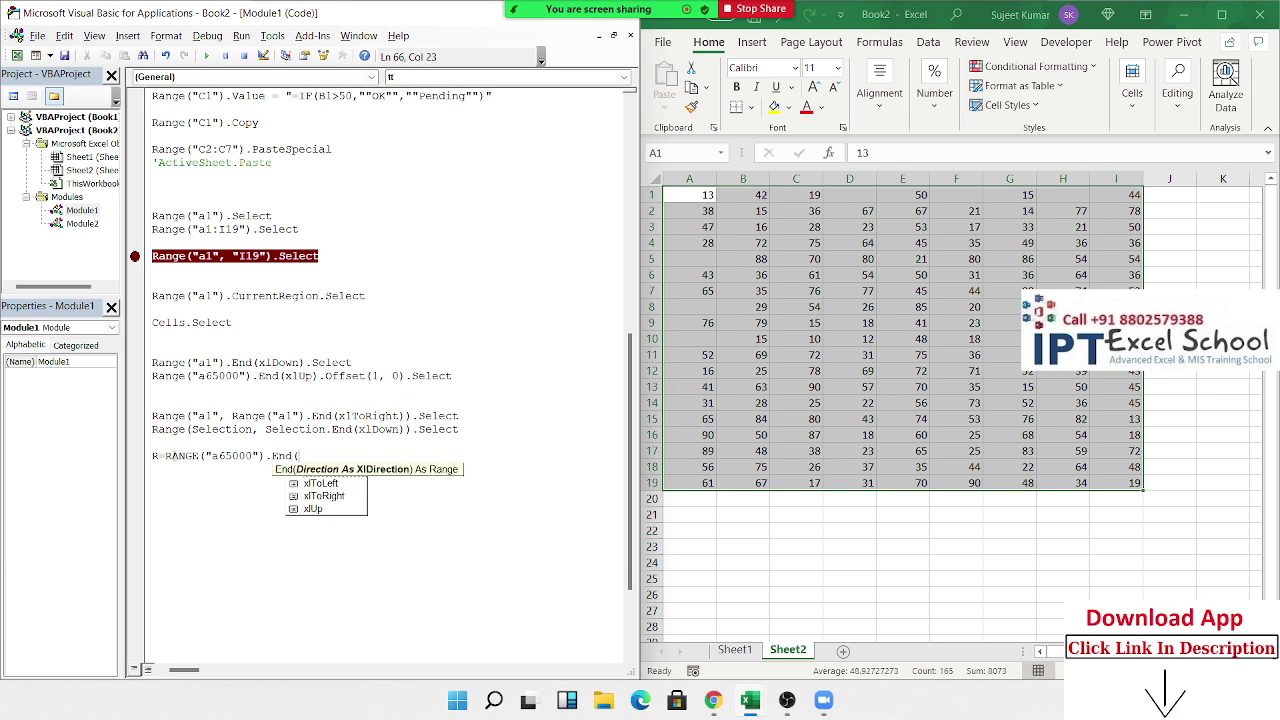
key("Down")
key("Down")
key("Down")
key("Down")
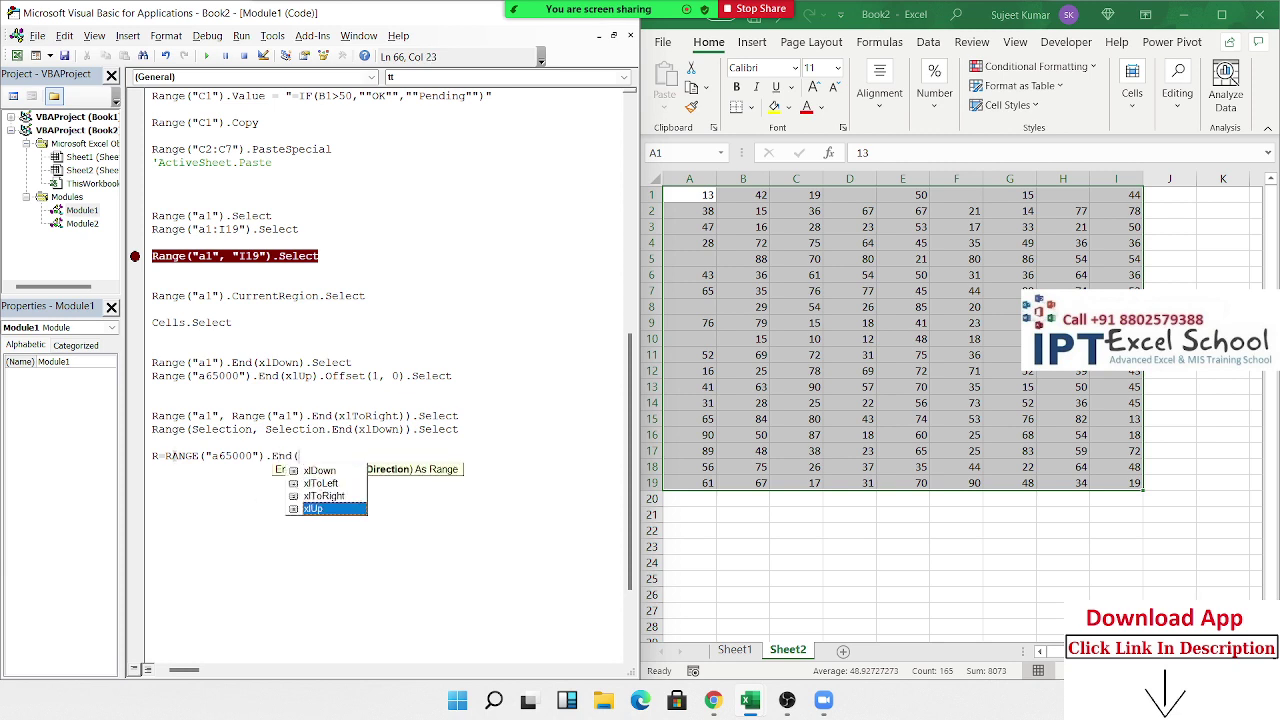
key("Tab")
type(").")
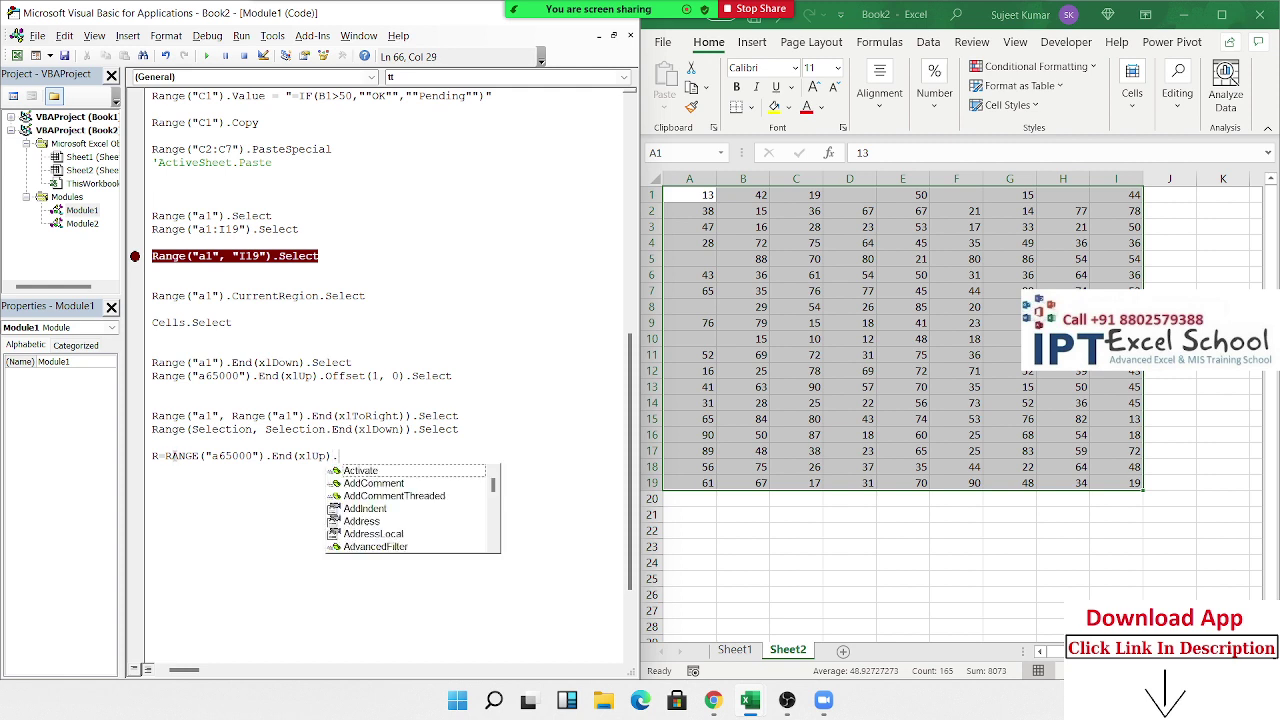
type("ROW")
key("Return")
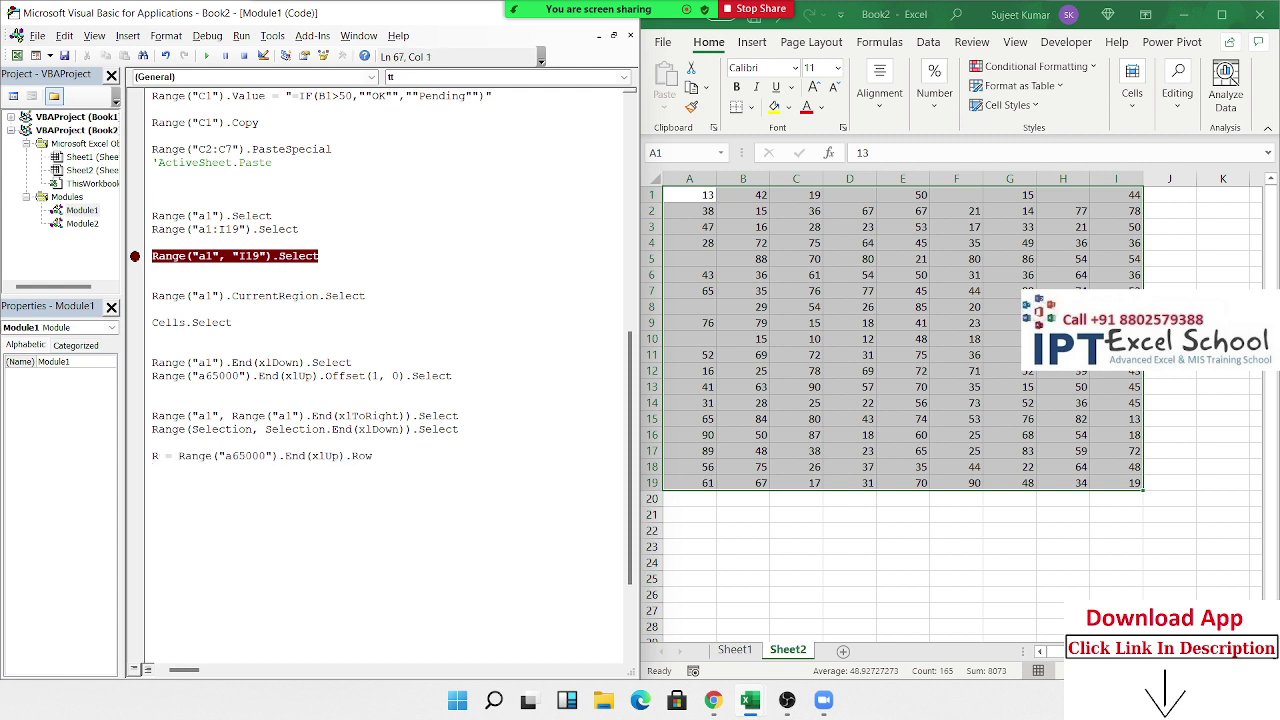
Add the line C = Range("XFD1").End(xlToLeft).Column.
type("C")
type("=RANG")
type("E(\"")
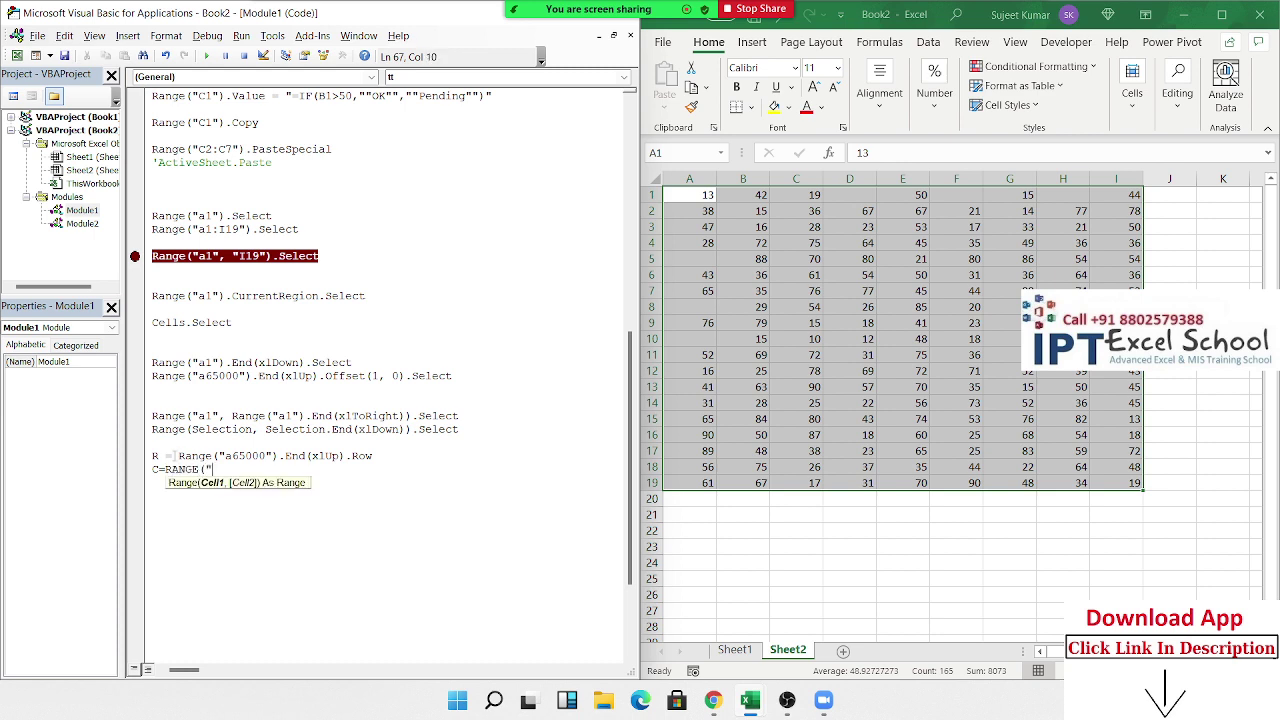
type("a")
key("BackSpace")
type("XF")
type("D1\")")
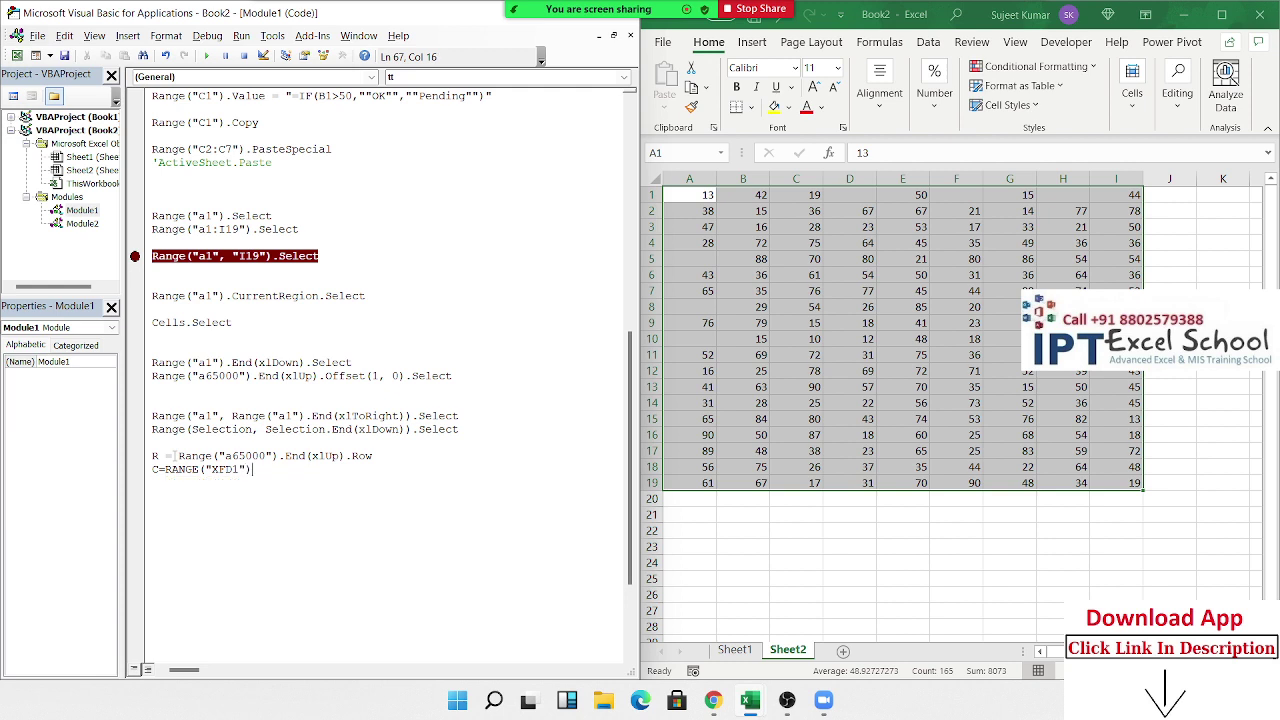
type(".En")
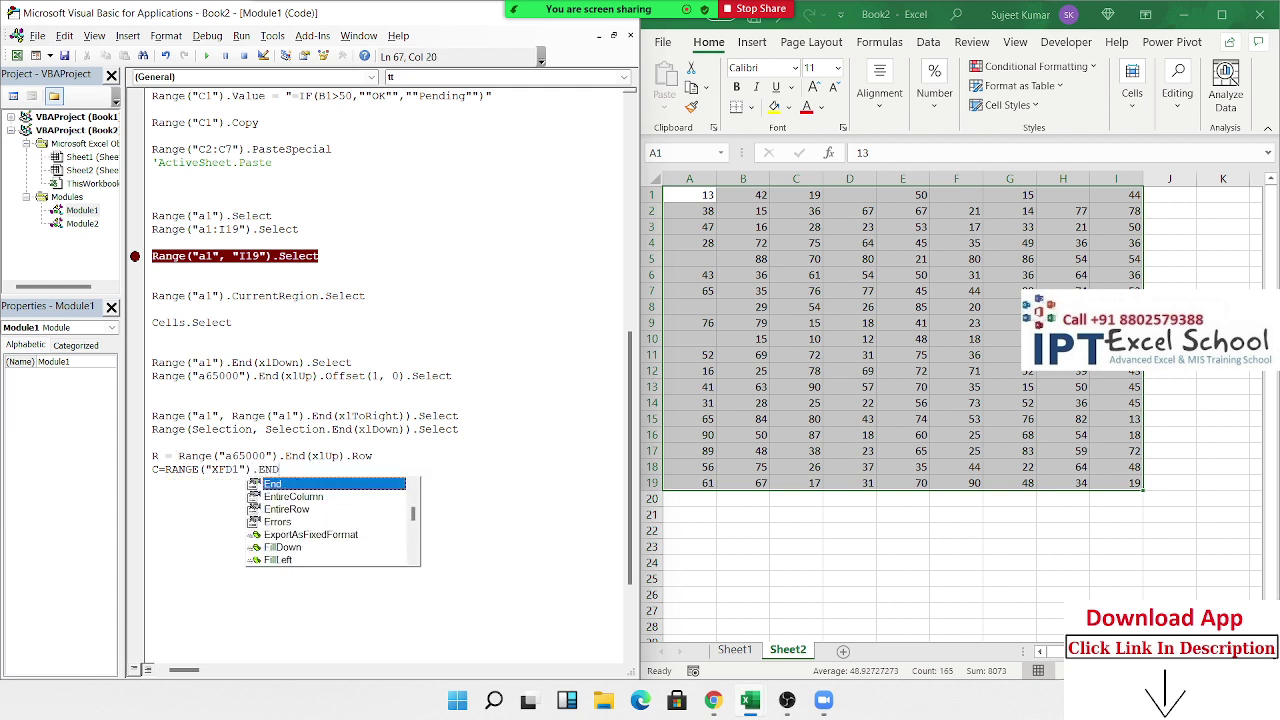
key("Tab")
type("(")
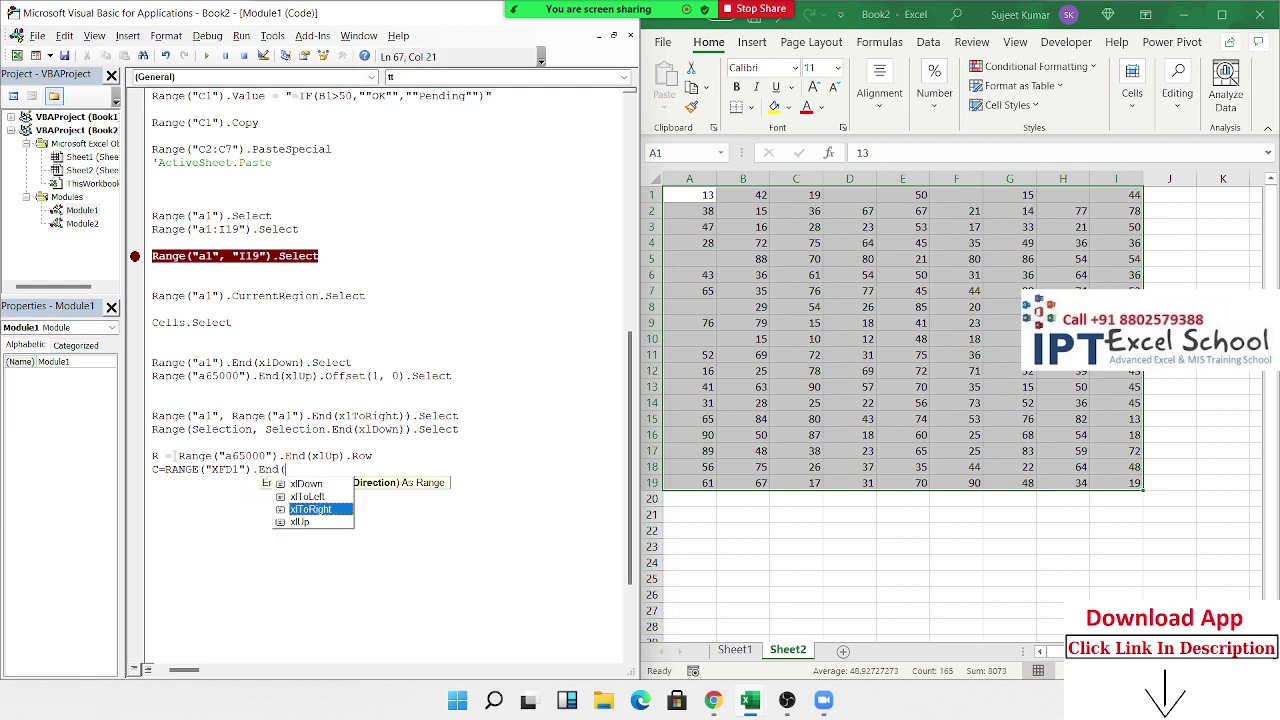
key("Tab")
type(")")
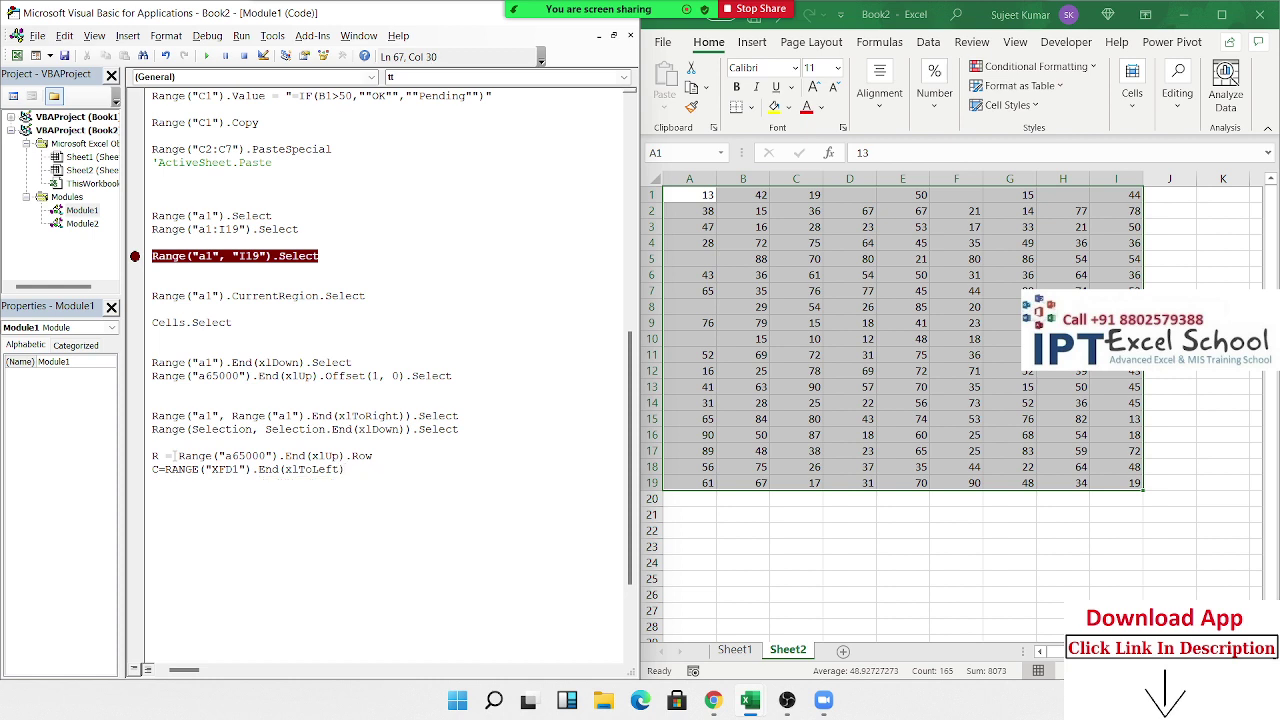
type(".")
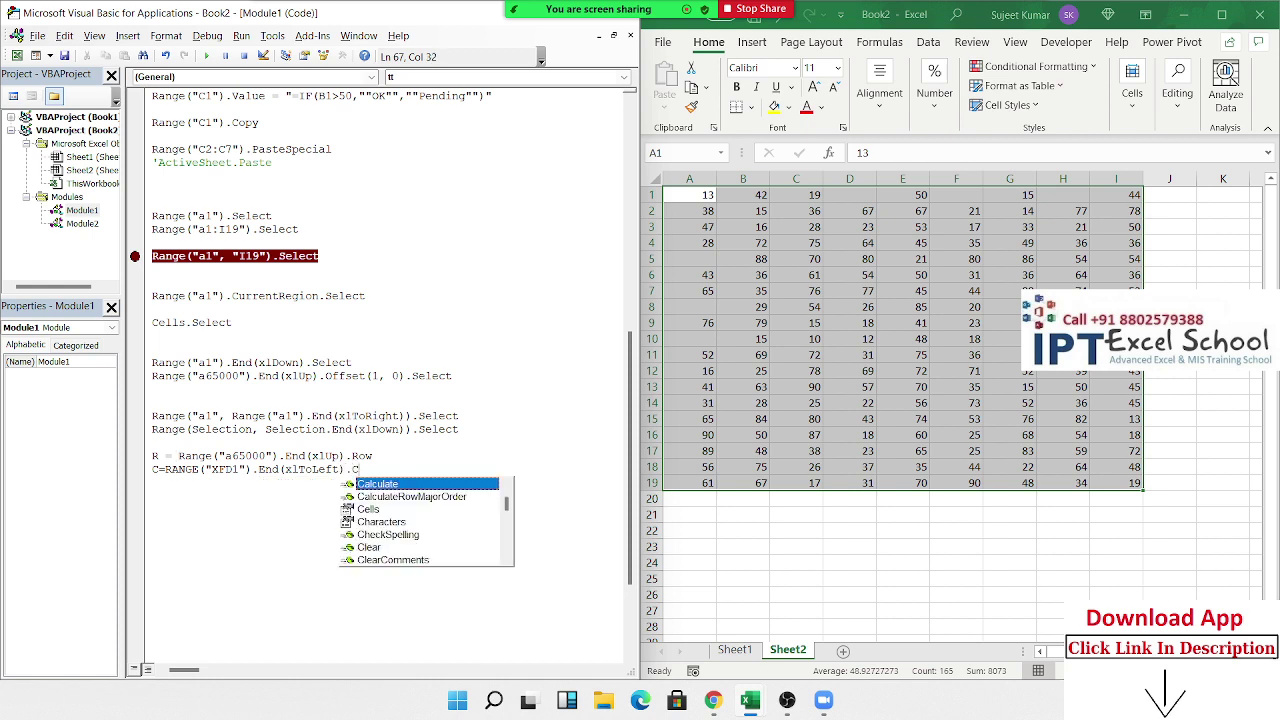
type("Col")
key("Tab")
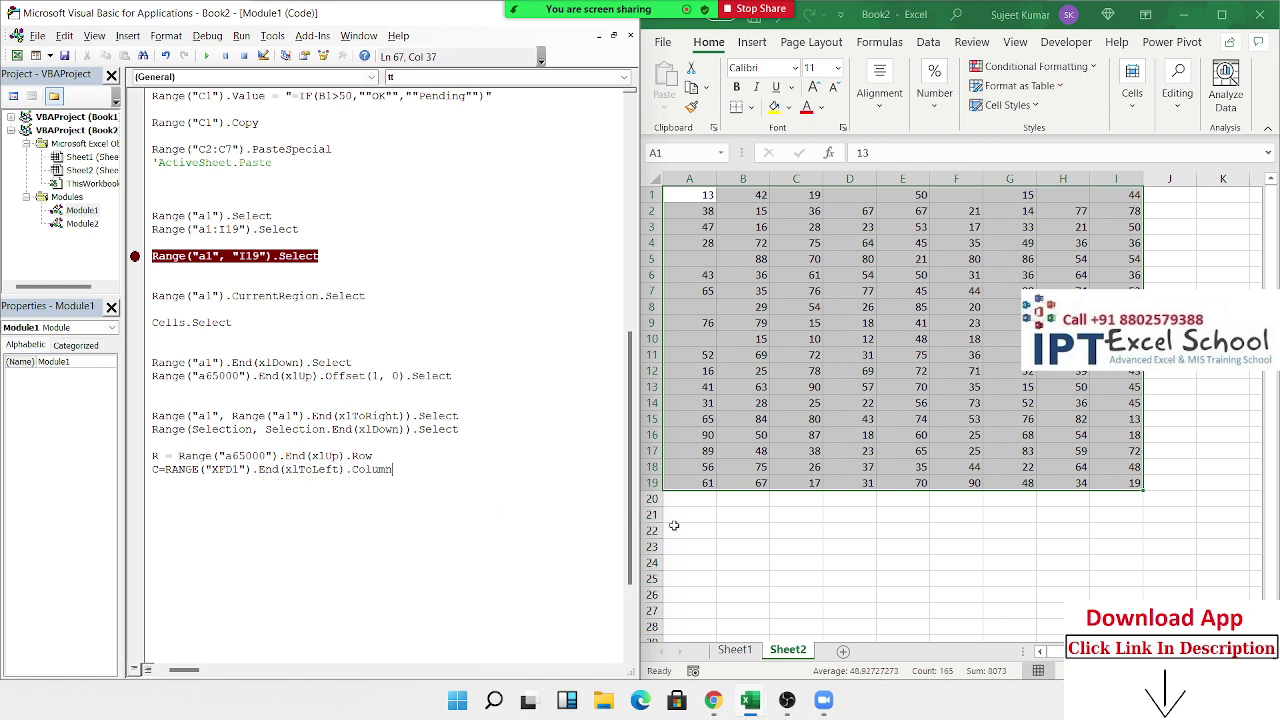
Test the logic on the sheet with Ctrl+Up and Ctrl+Right/Left from J1.
left_click(700, 548)
key("ctrl+Up")
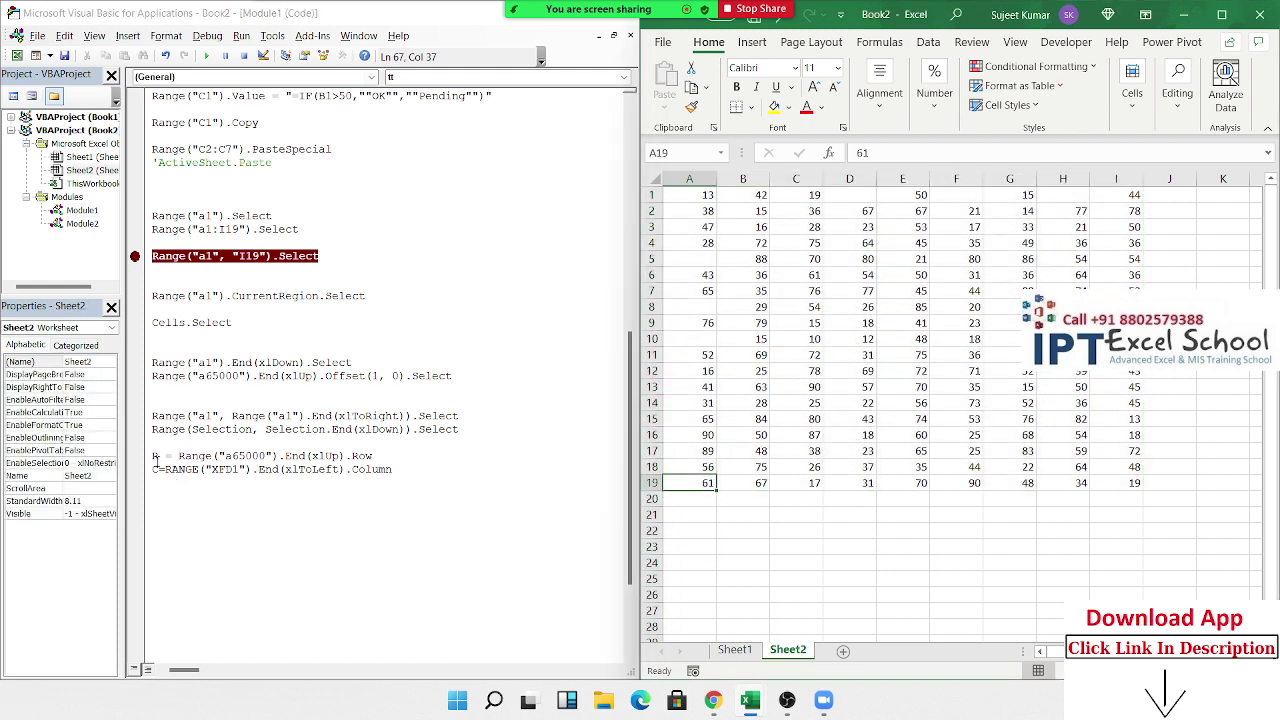
left_click(1162, 192)
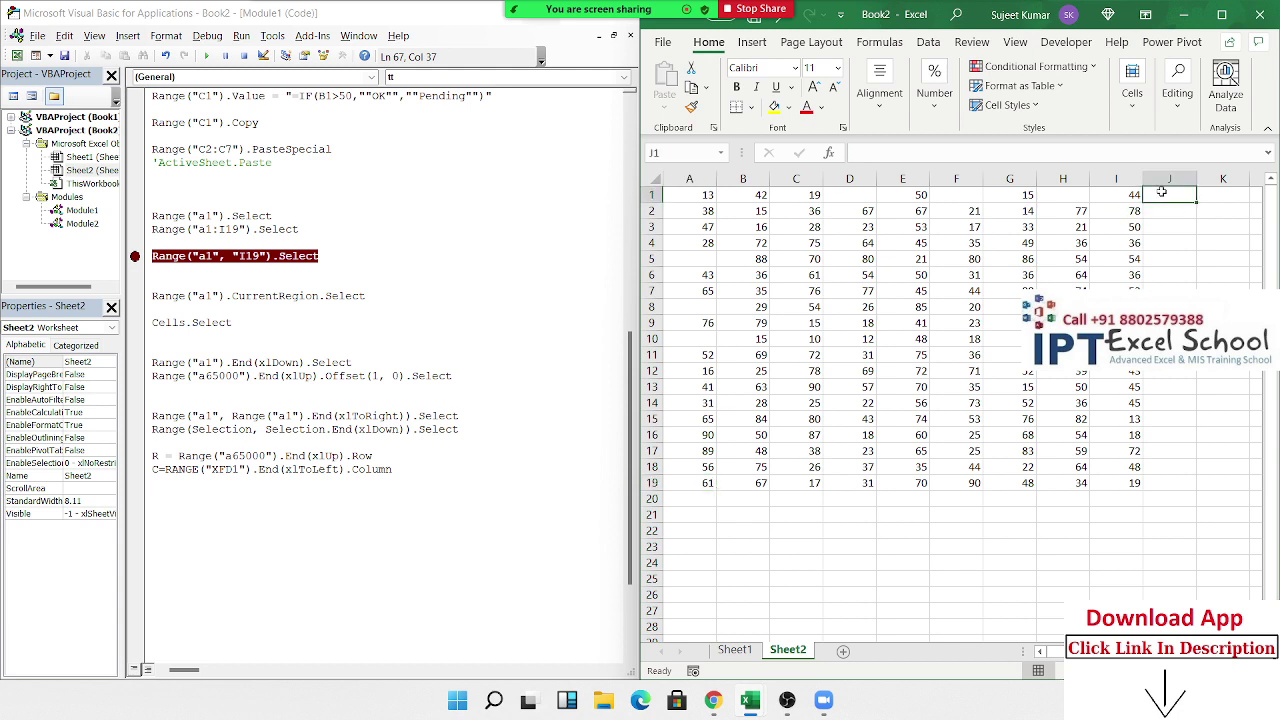
key("ctrl+Right")
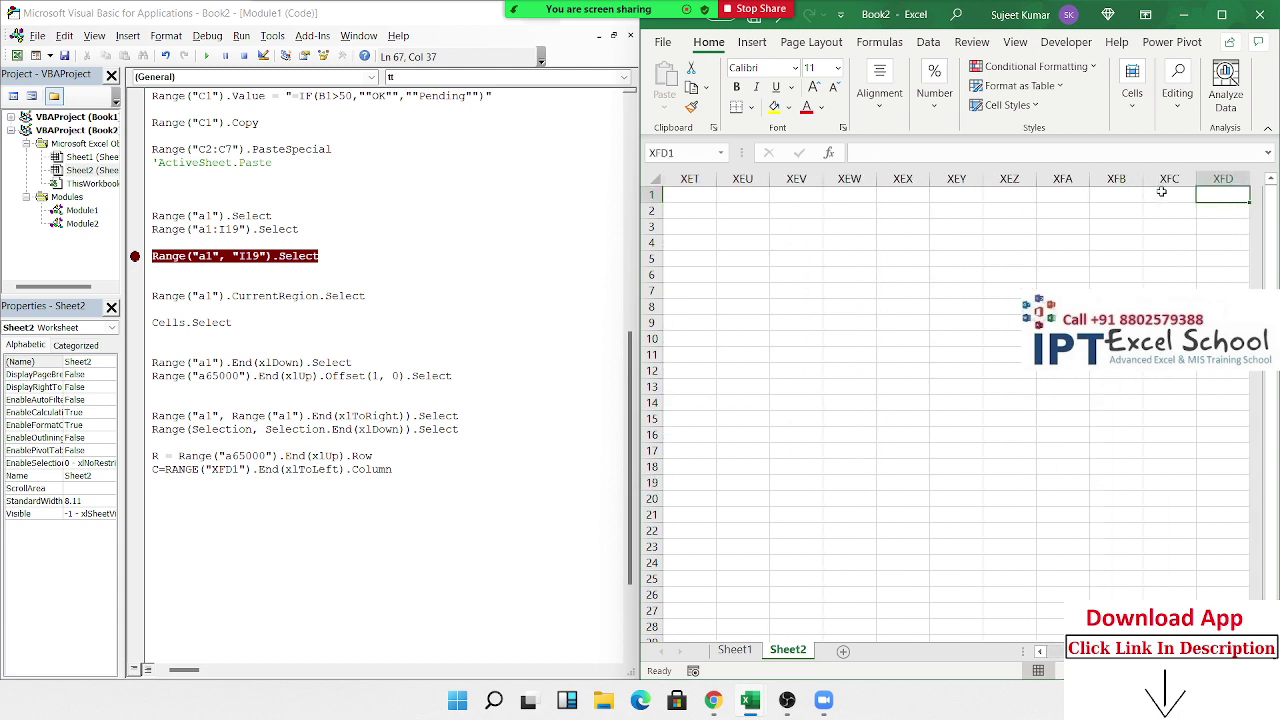
key("ctrl+Left")
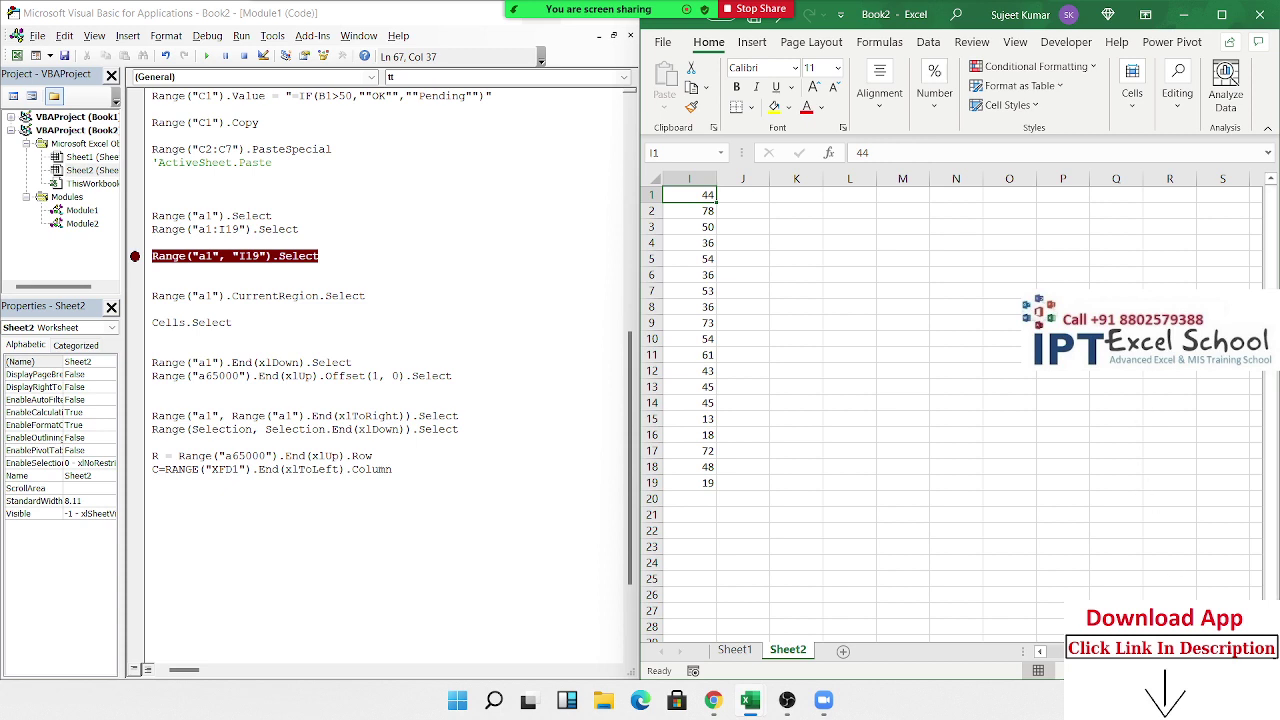
scroll(950, 330, "left", 4)
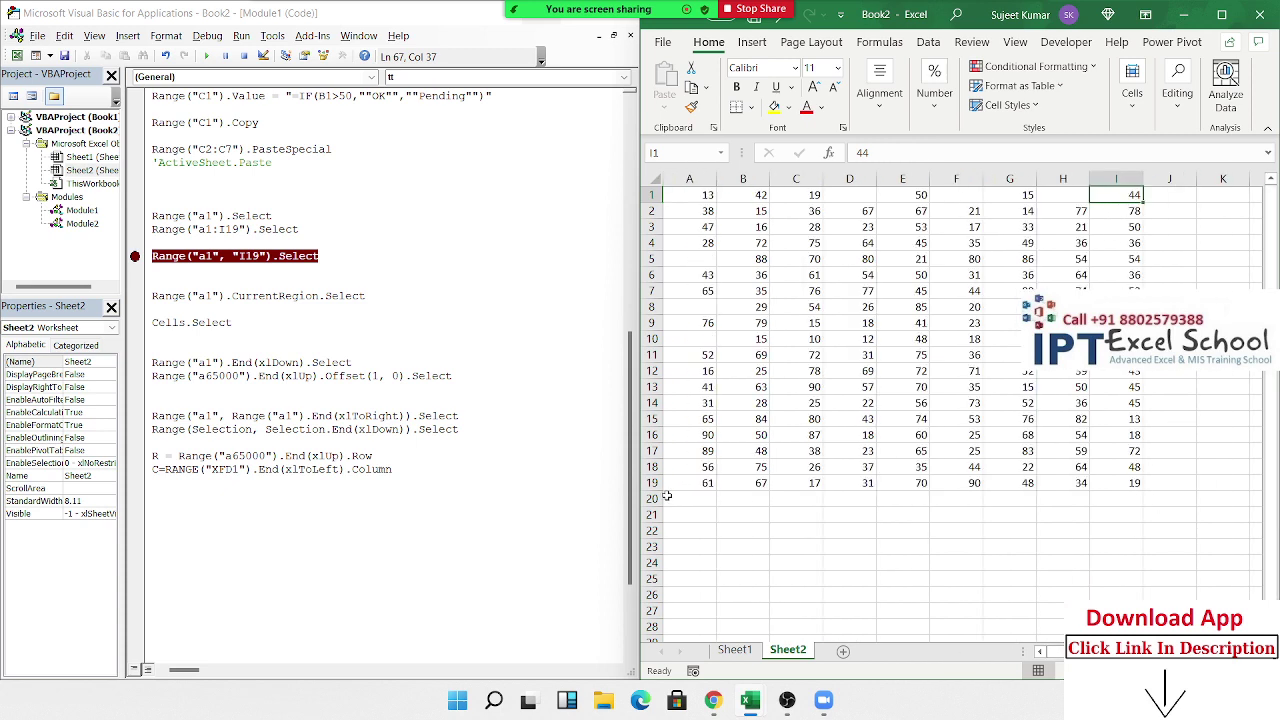
Add Range("a1", Cells(R, C)).Select as the macro's final statement.
left_click(156, 508)
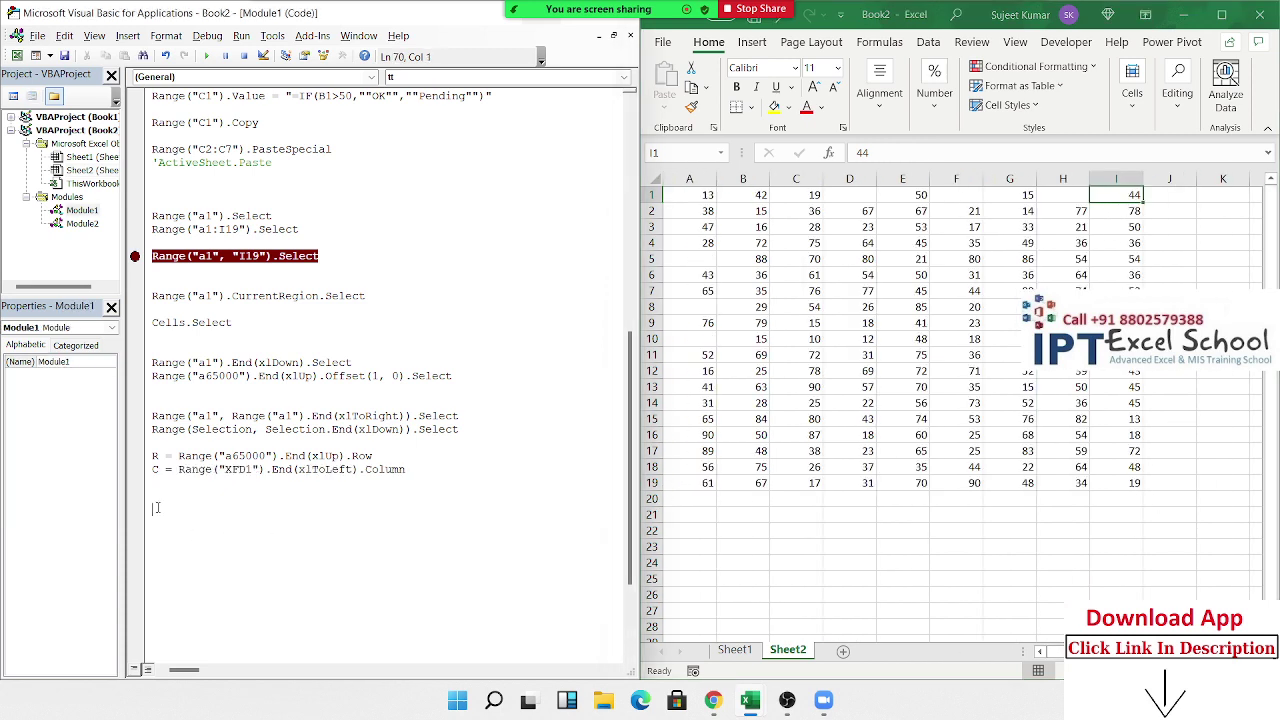
key("Up")
type("RAN")
type("GE(\"")
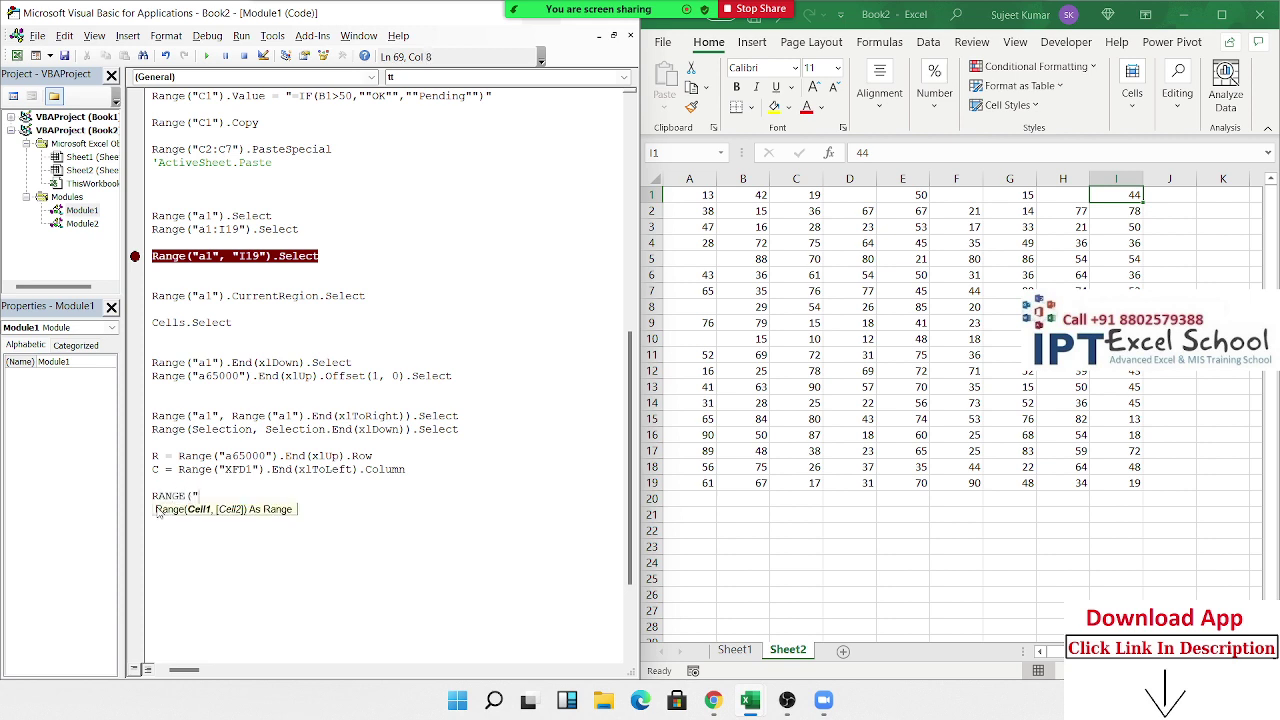
type("a1\",")
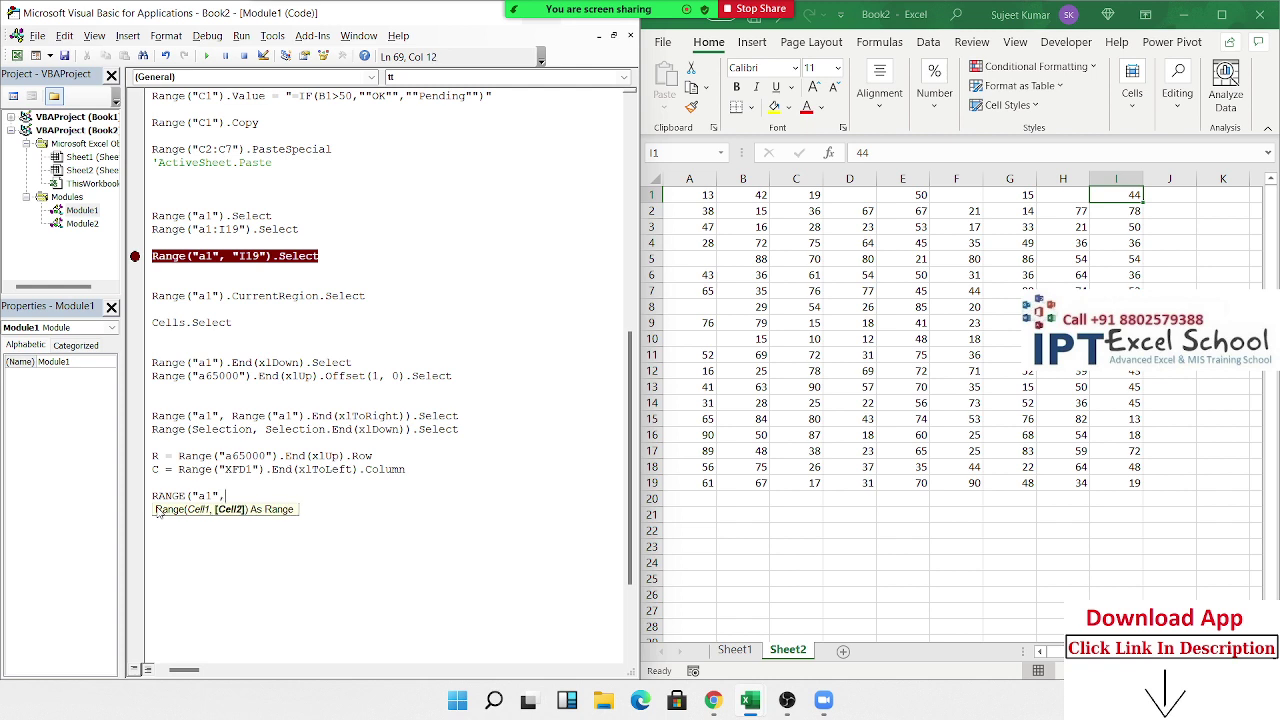
type("CELLS")
type("(1,")
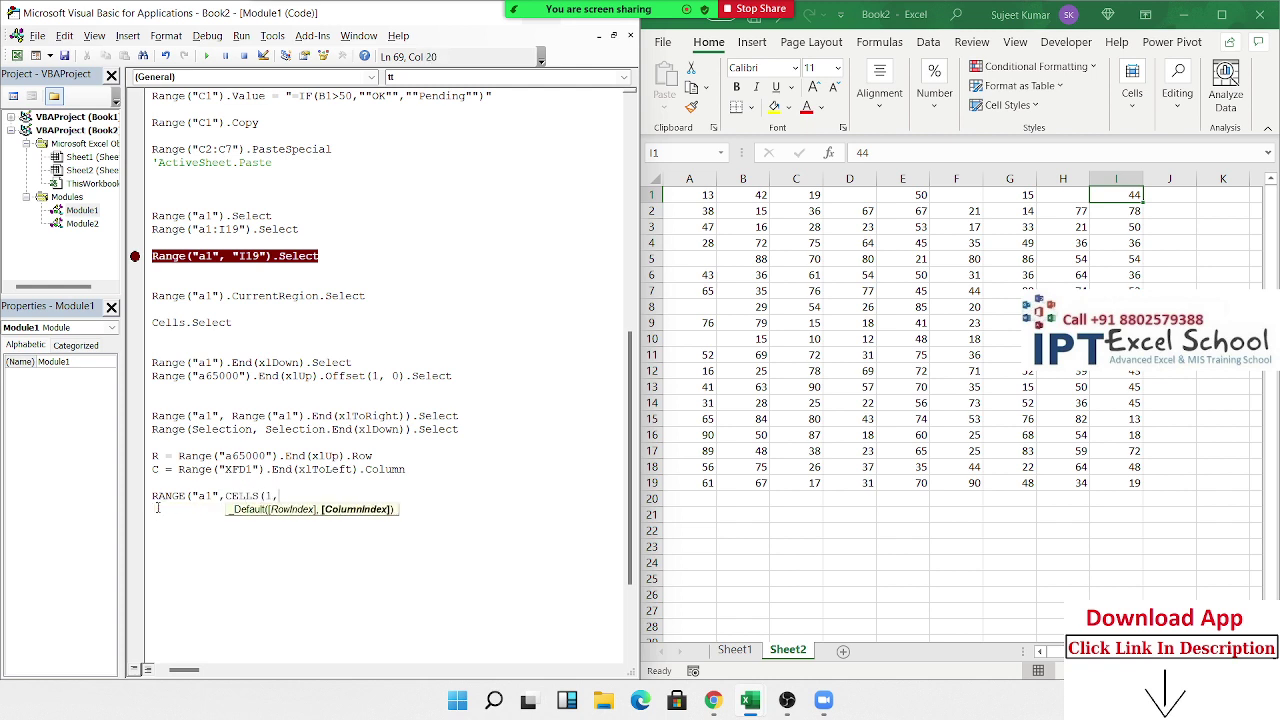
type("0")
key("BackSpace")
key("BackSpace")
key("BackSpace")
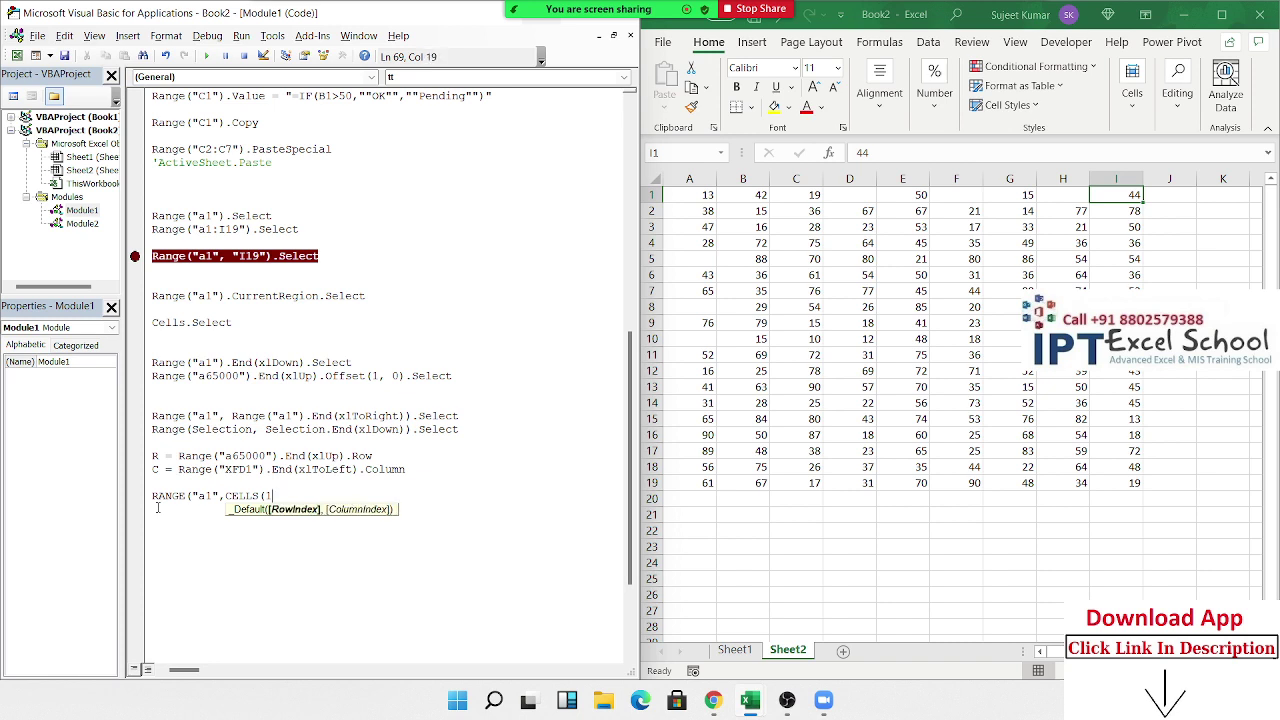
type("R,C")
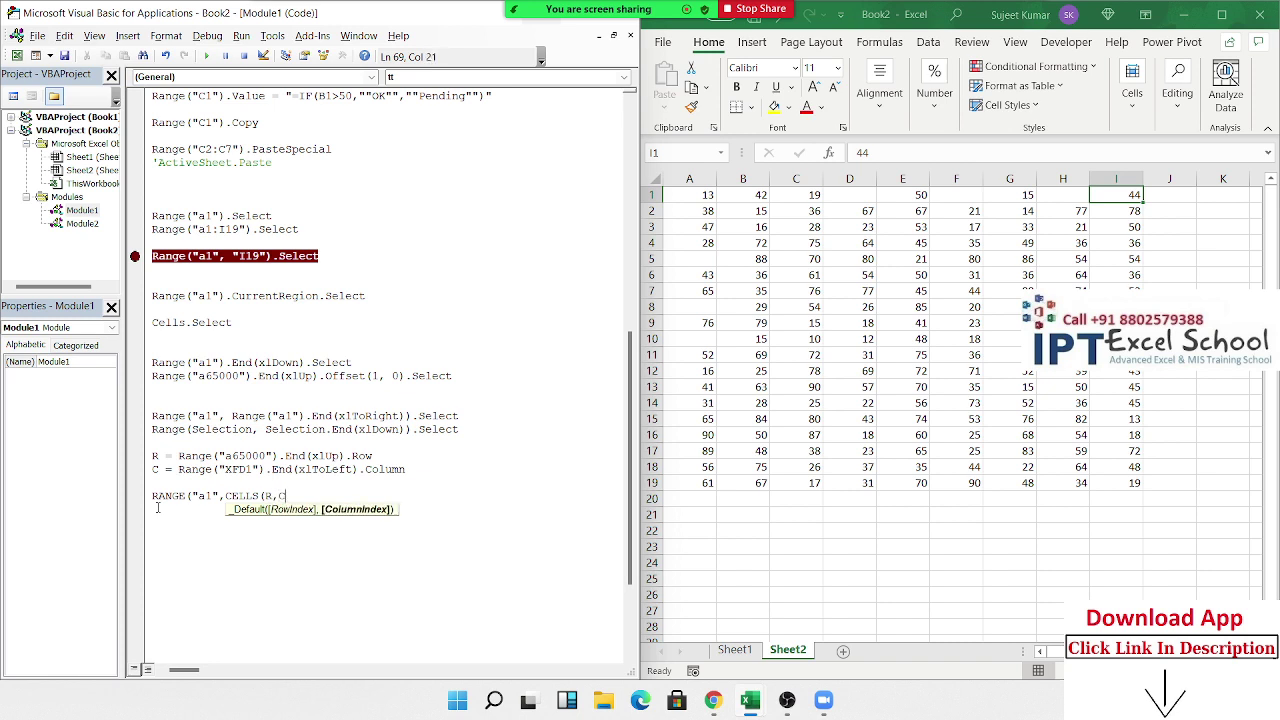
type(")")
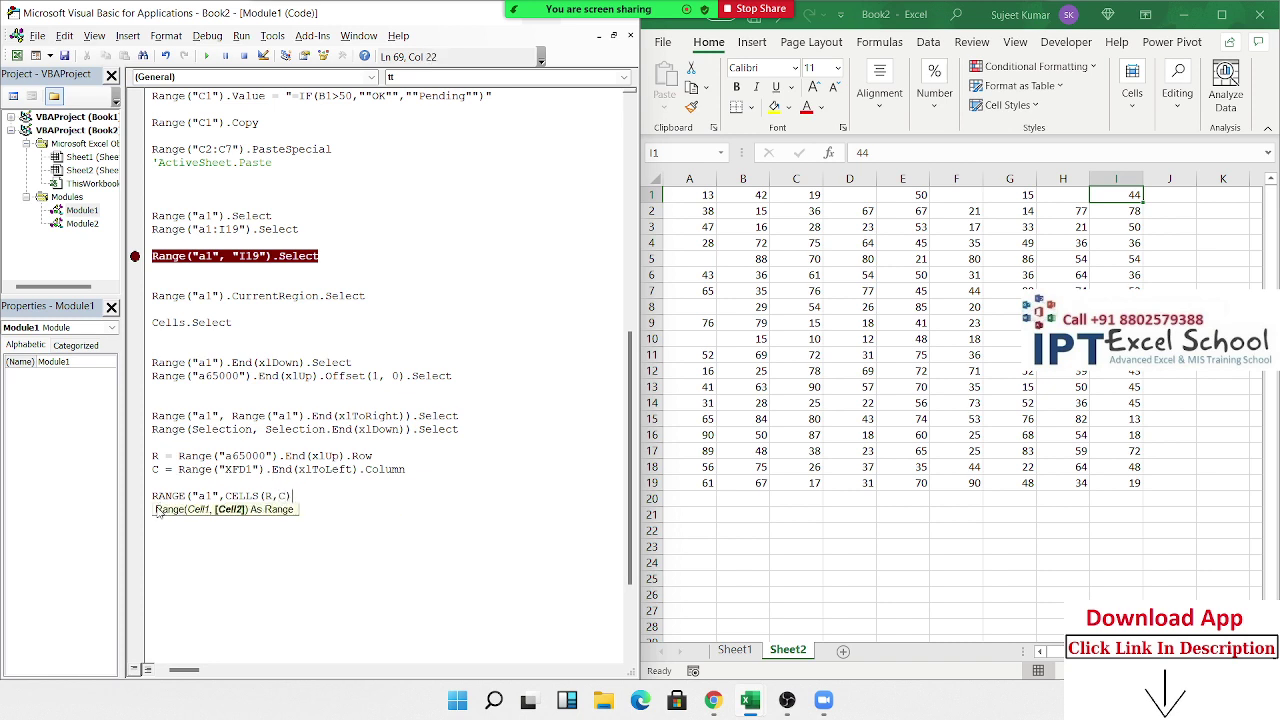
type(")")
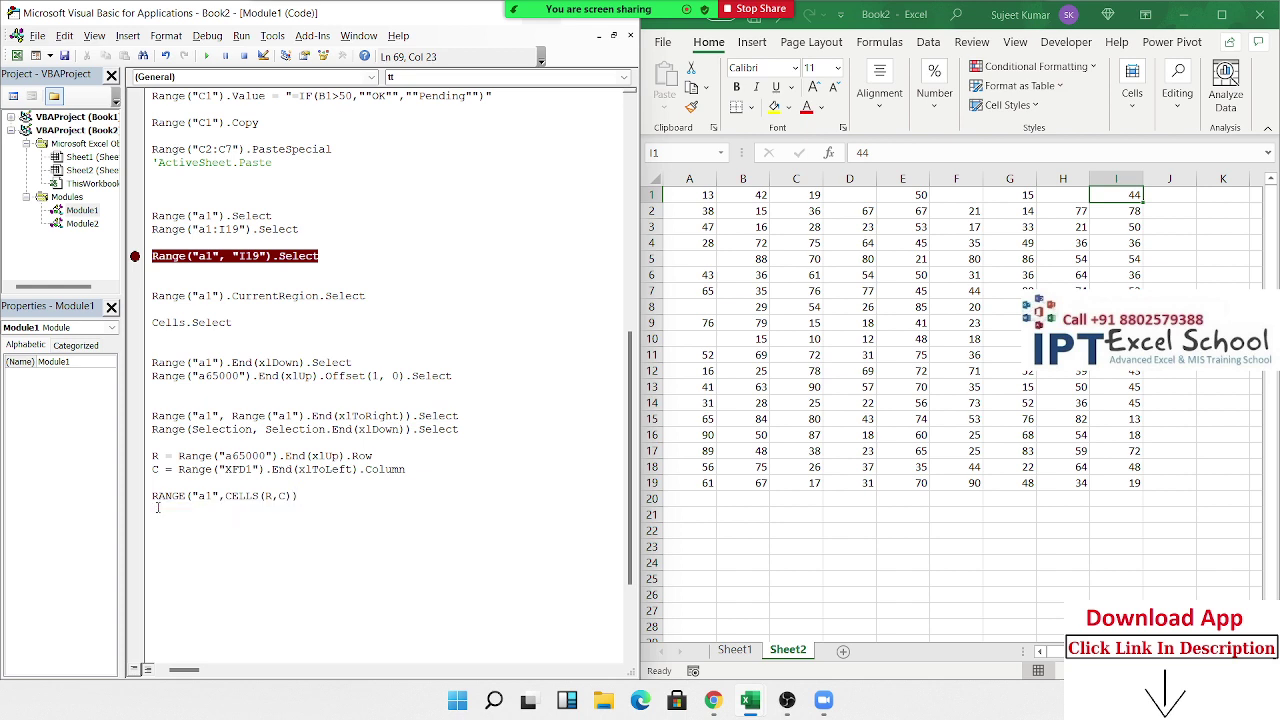
type(".sel")
key("Tab")
key("Return")
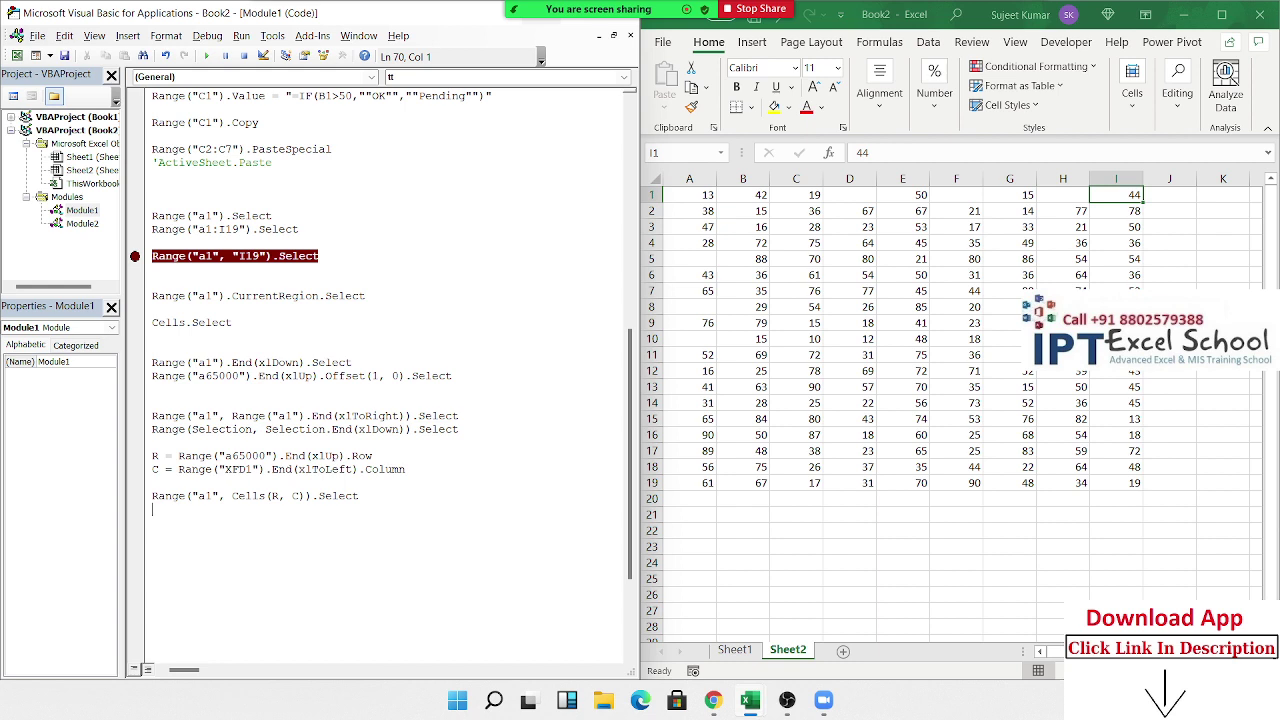
Review the Cells(1, 1).Select statement and pick example cells D4 and E3.
scroll(380, 380, "up", 5)
scroll(380, 380, "up", 8)
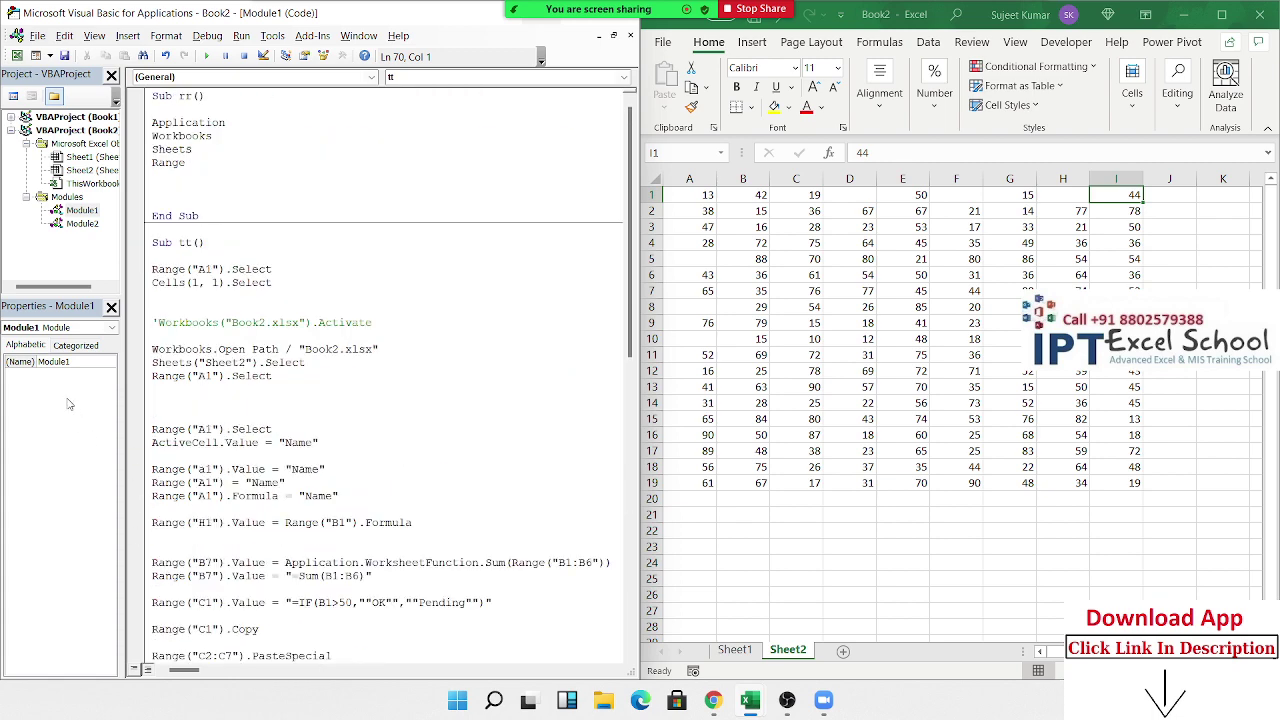
left_click(190, 282)
key("Left")
key("Left")
key("Left")
left_click(222, 283)
left_click(853, 247)
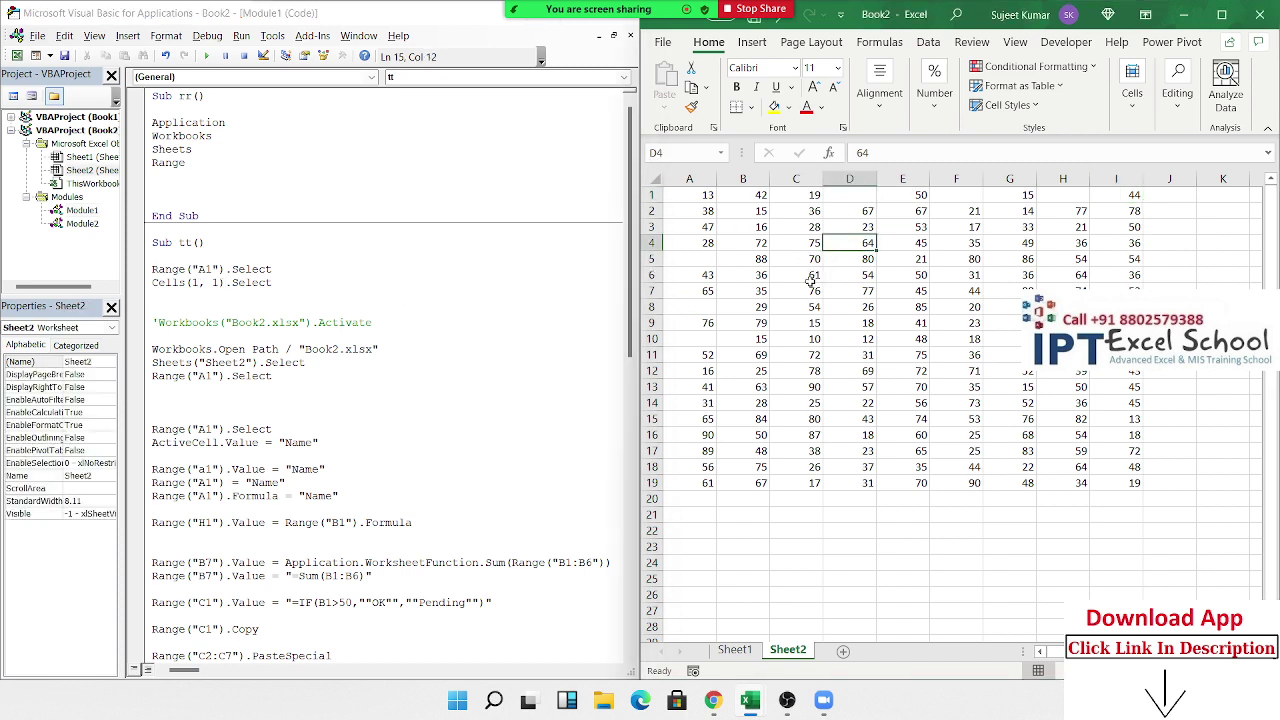
left_click(893, 222)
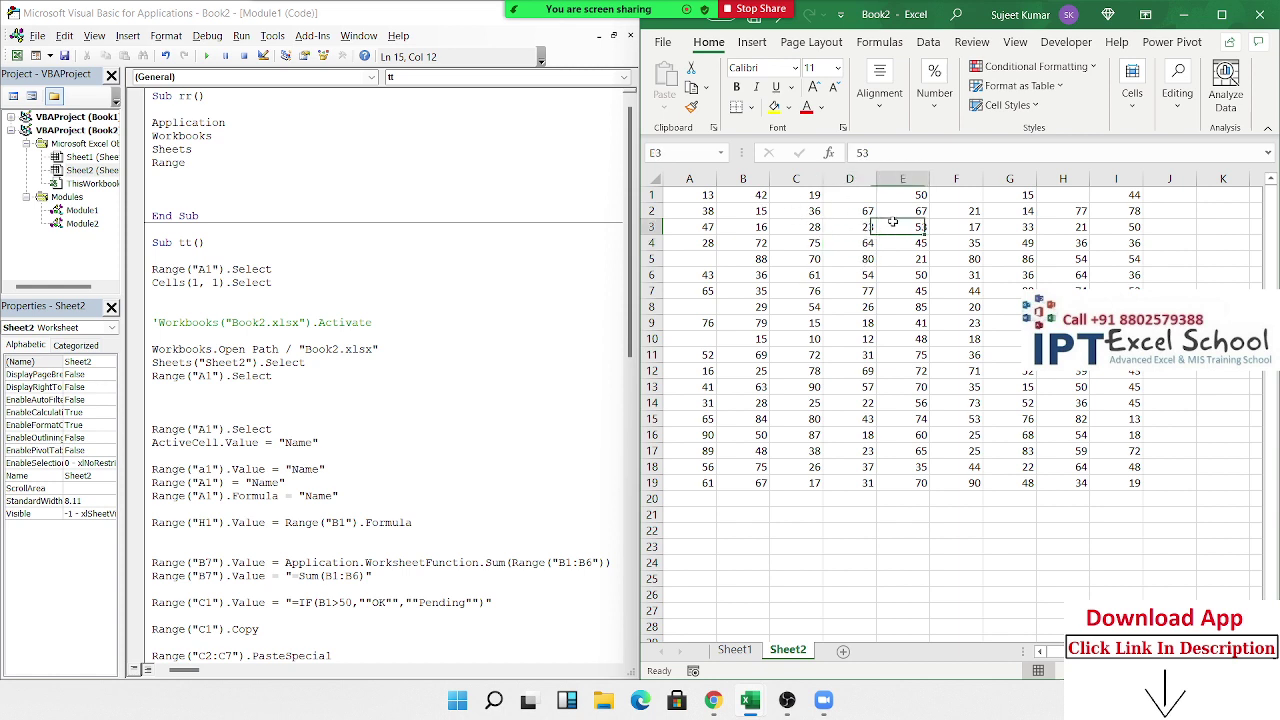
Remove the breakpoint from the Range("a1", "I19").Select line.
scroll(334, 435, "down", 4)
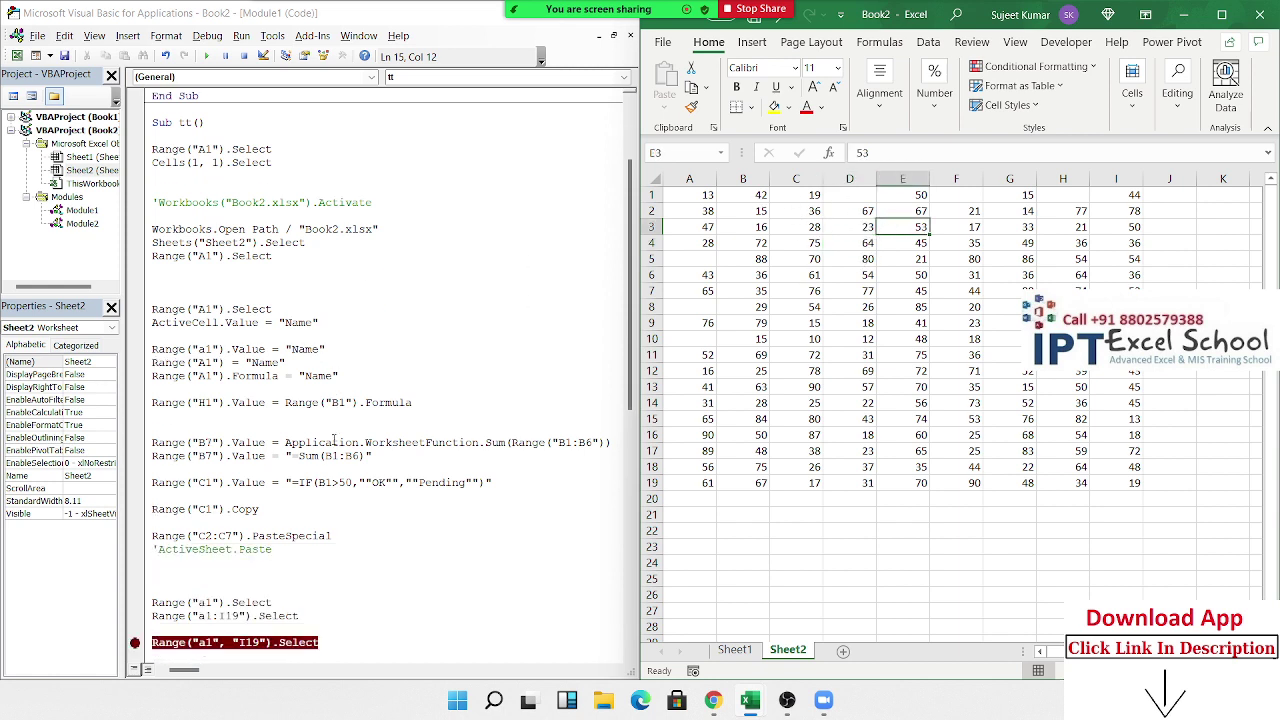
scroll(334, 435, "down", 5)
scroll(334, 435, "down", 1)
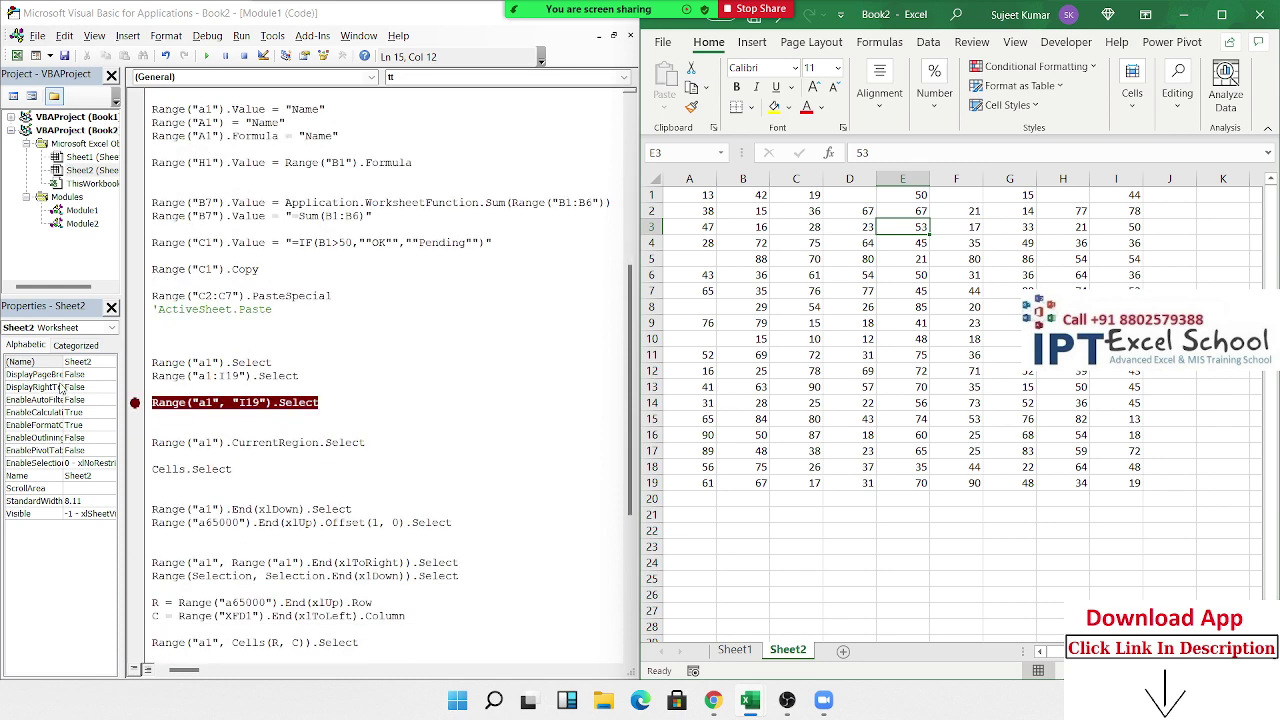
left_click(135, 402)
scroll(200, 430, "down", 2)
scroll(200, 430, "down", 2)
scroll(204, 441, "down", 1)
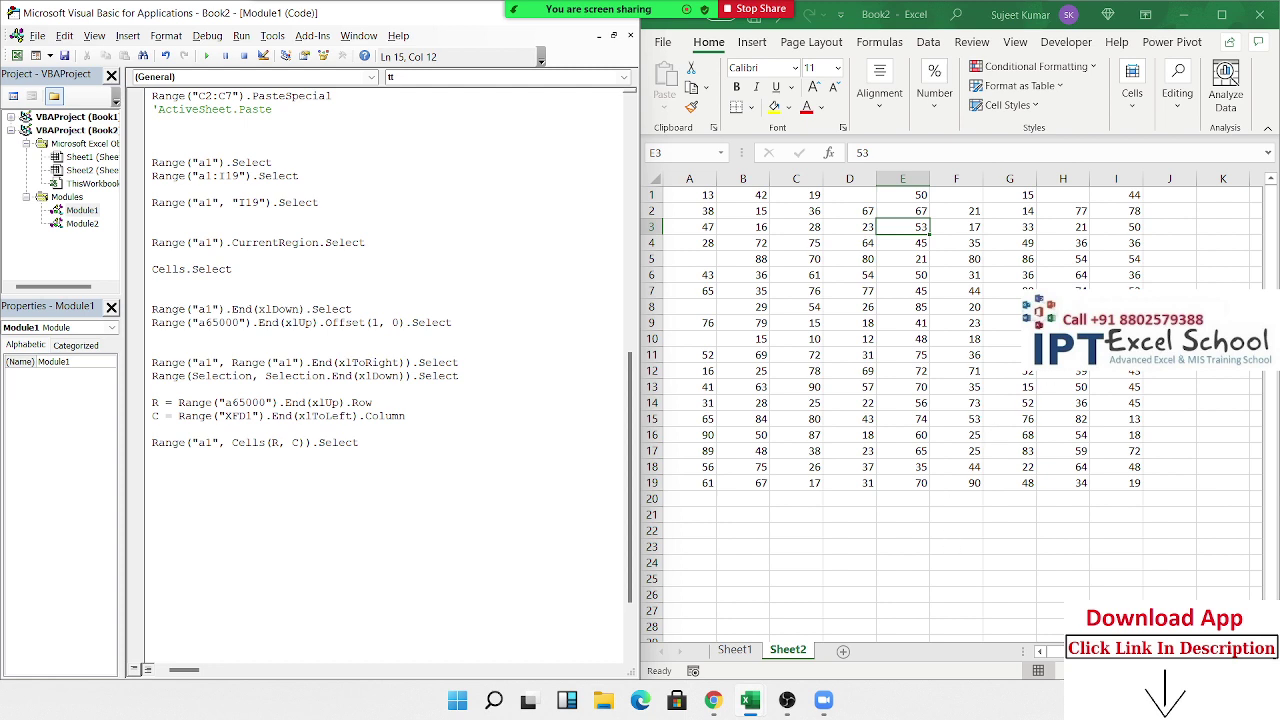
Select the data region around B4 with Ctrl+A, then clear it by picking G4.
left_click(1133, 195)
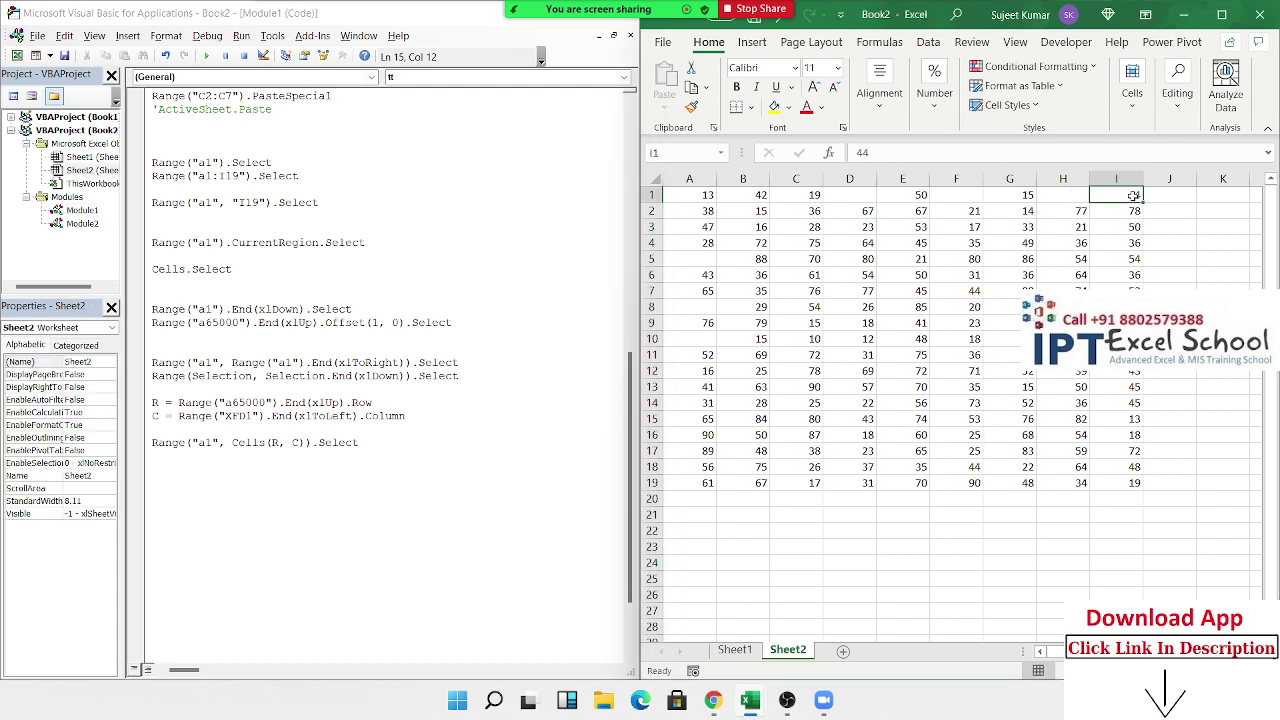
left_click(752, 246)
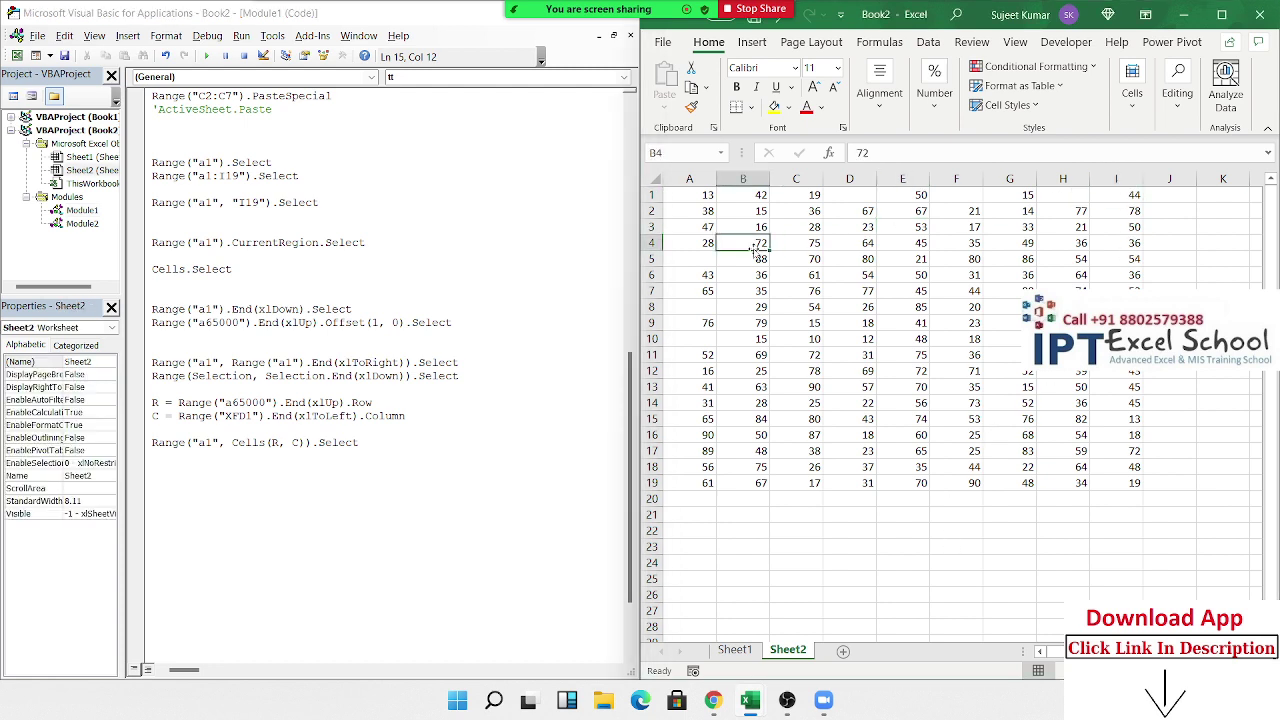
key("ctrl+a")
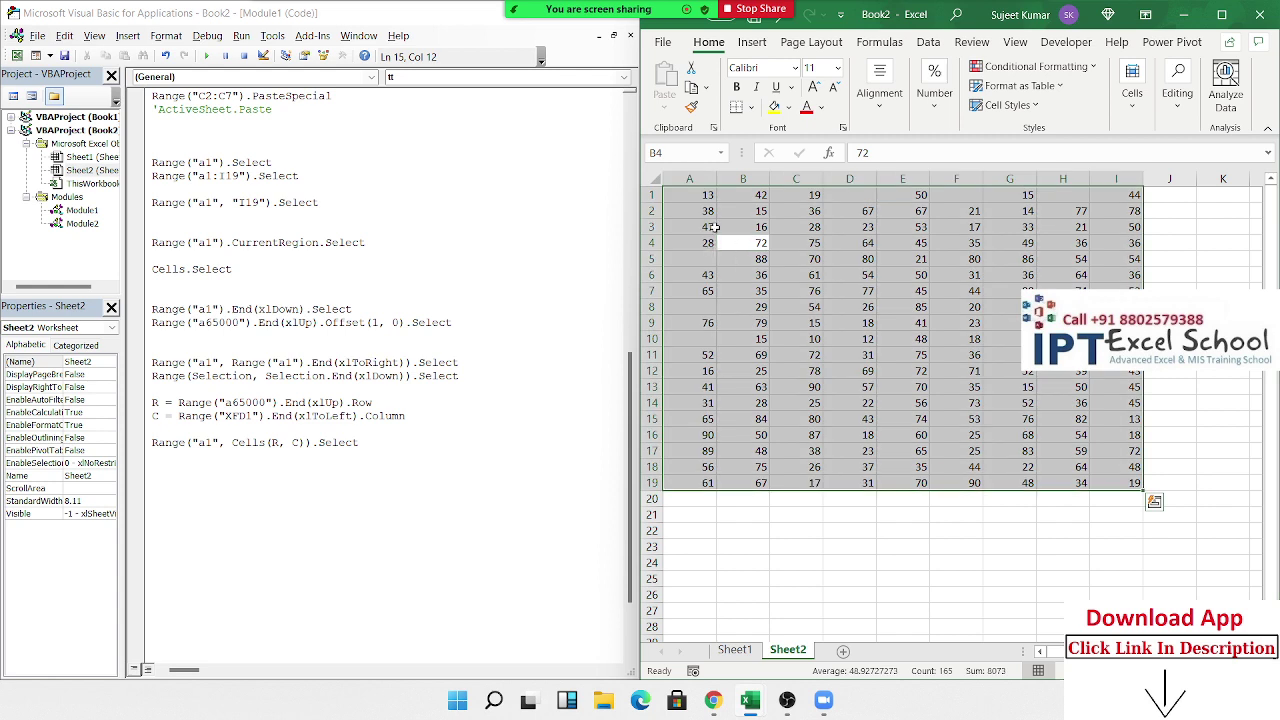
left_click(994, 243)
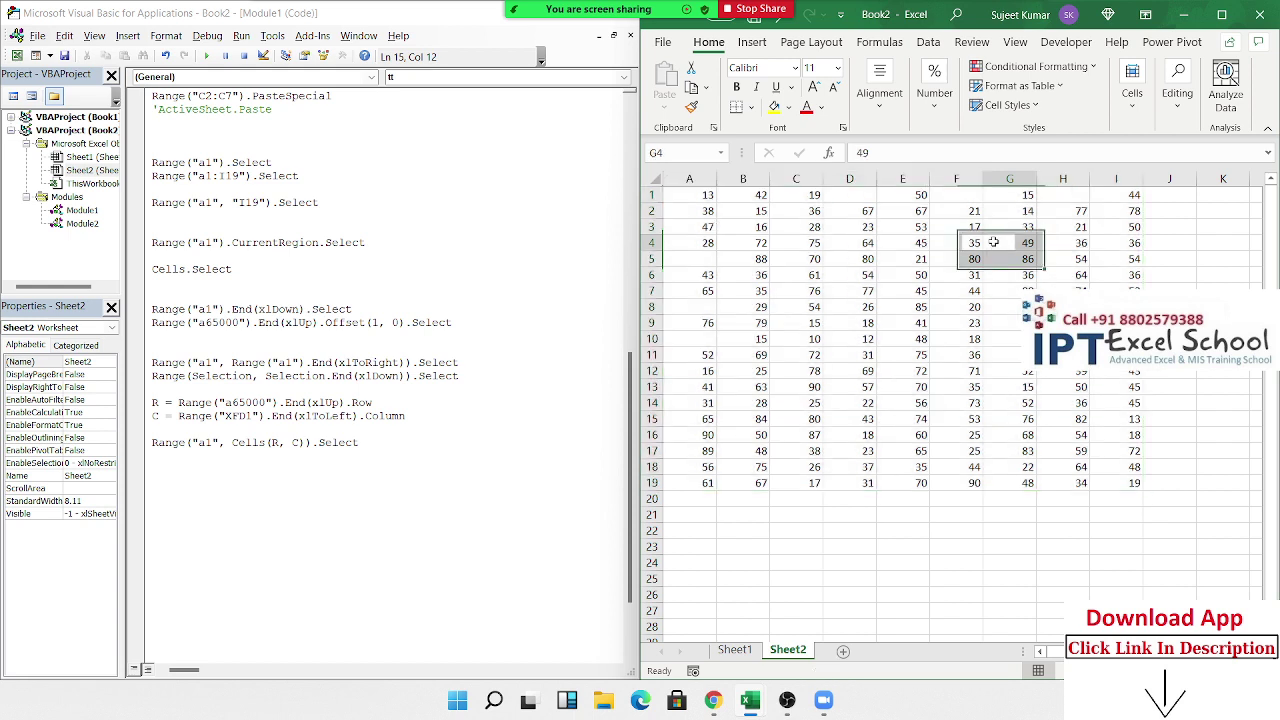
Show column I and row 19, reselect A1:I19 with Ctrl+A, and highlight the CurrentRegion.Select line.
left_click(1127, 178)
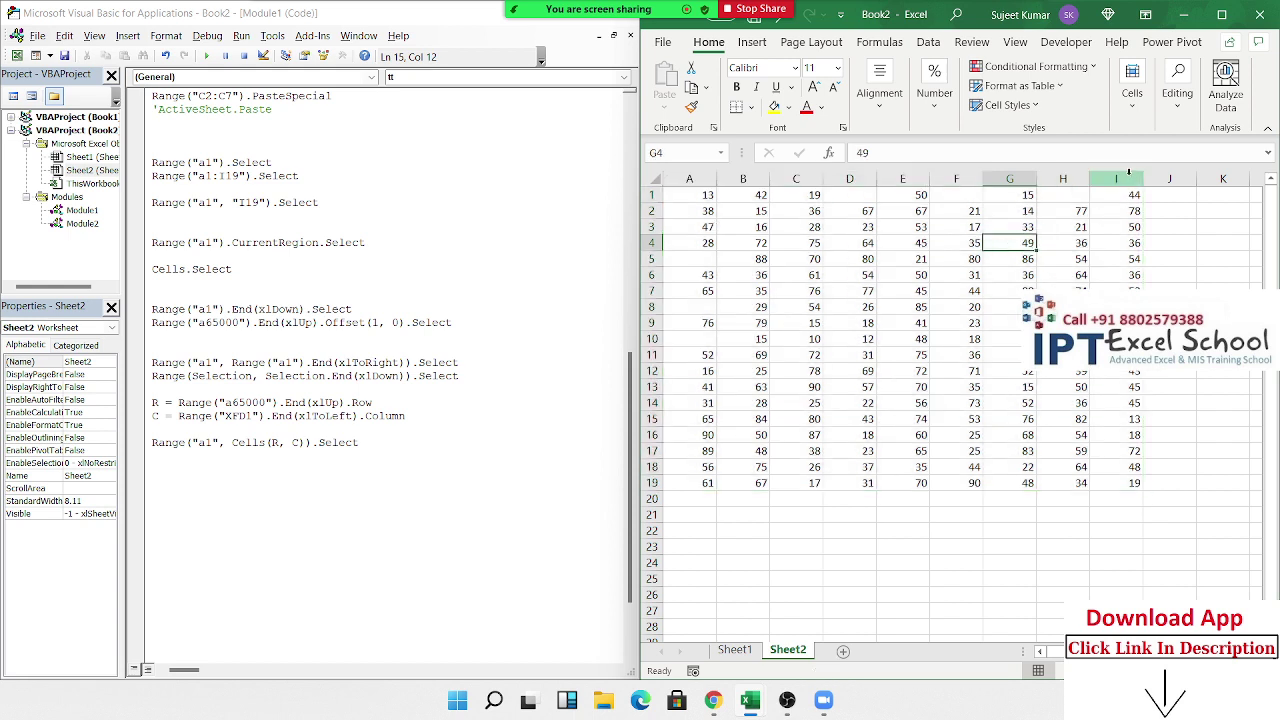
left_click(651, 482)
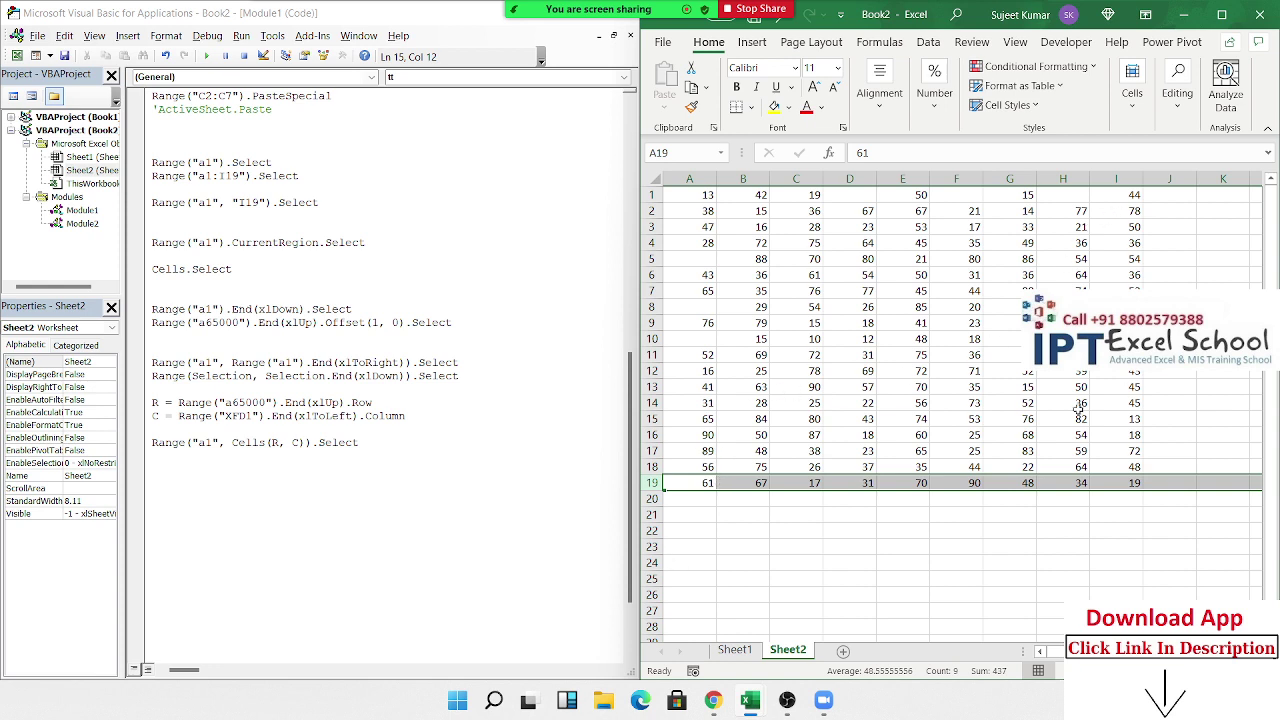
left_click(762, 228)
key("ctrl+a")
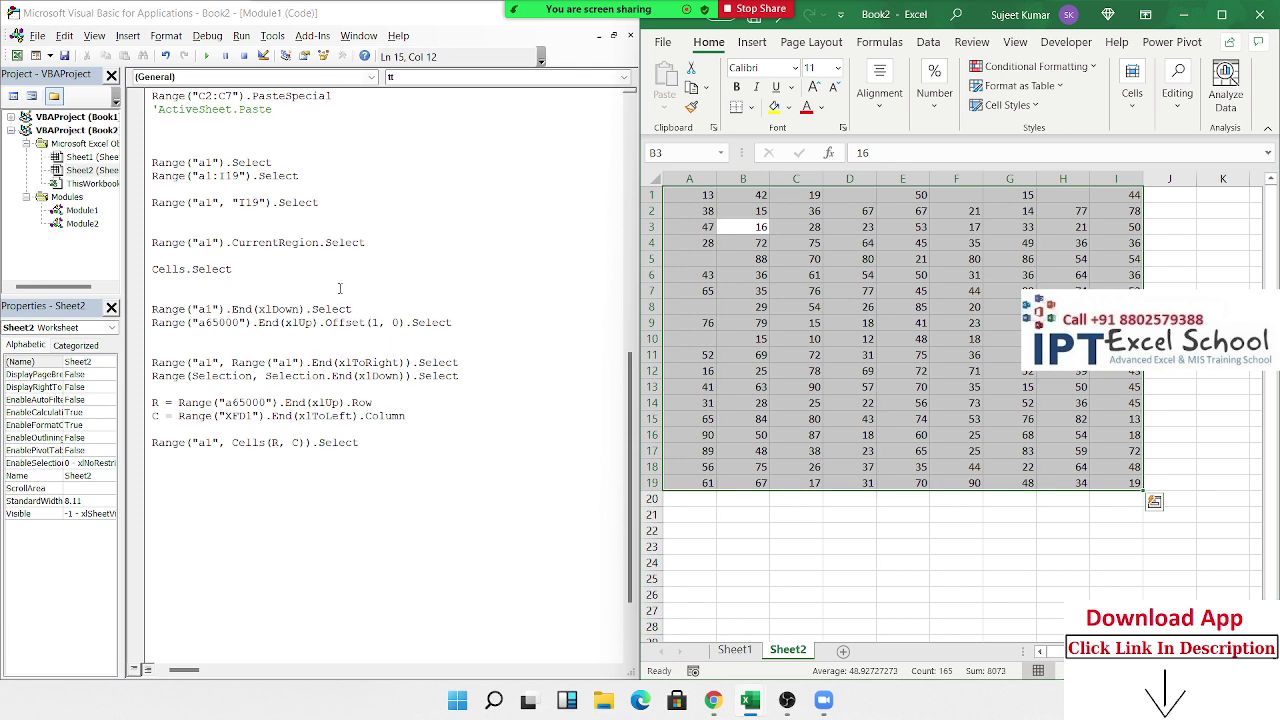
left_click_drag(371, 242, 152, 230)
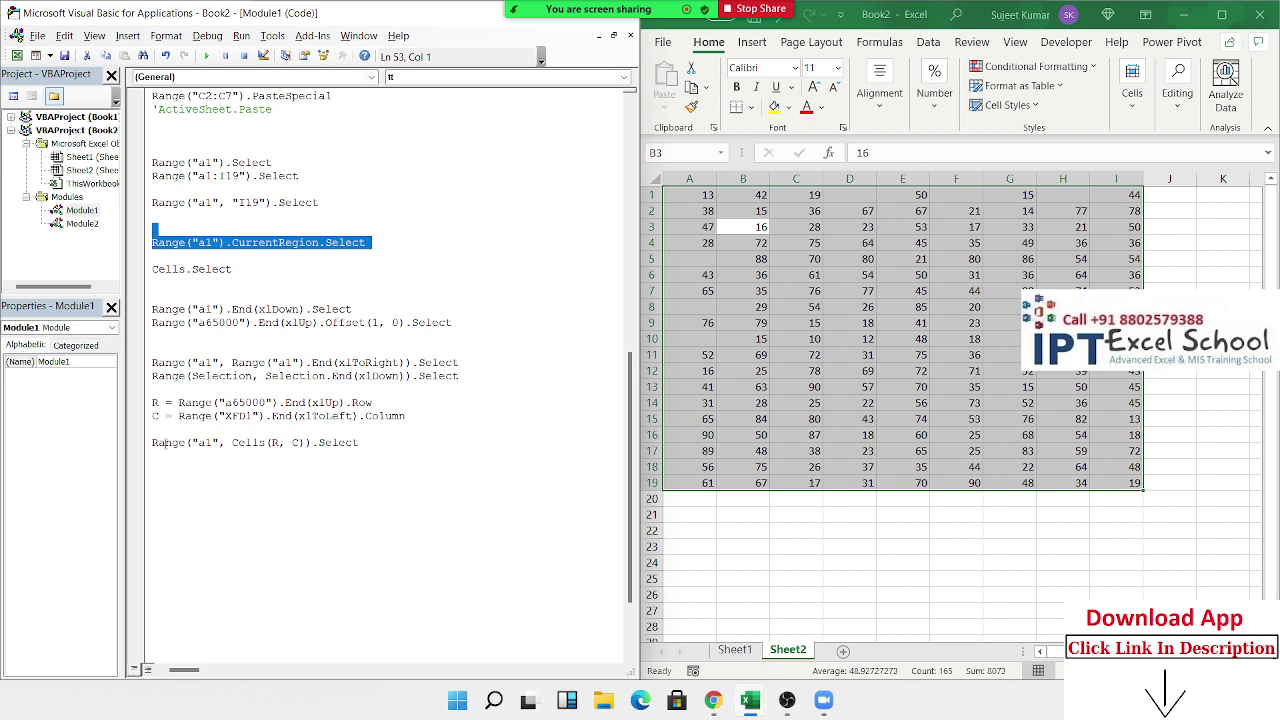
Place the caret in the final Range statement, then select cells I1 and A19.
double_click(165, 443)
left_click(165, 443)
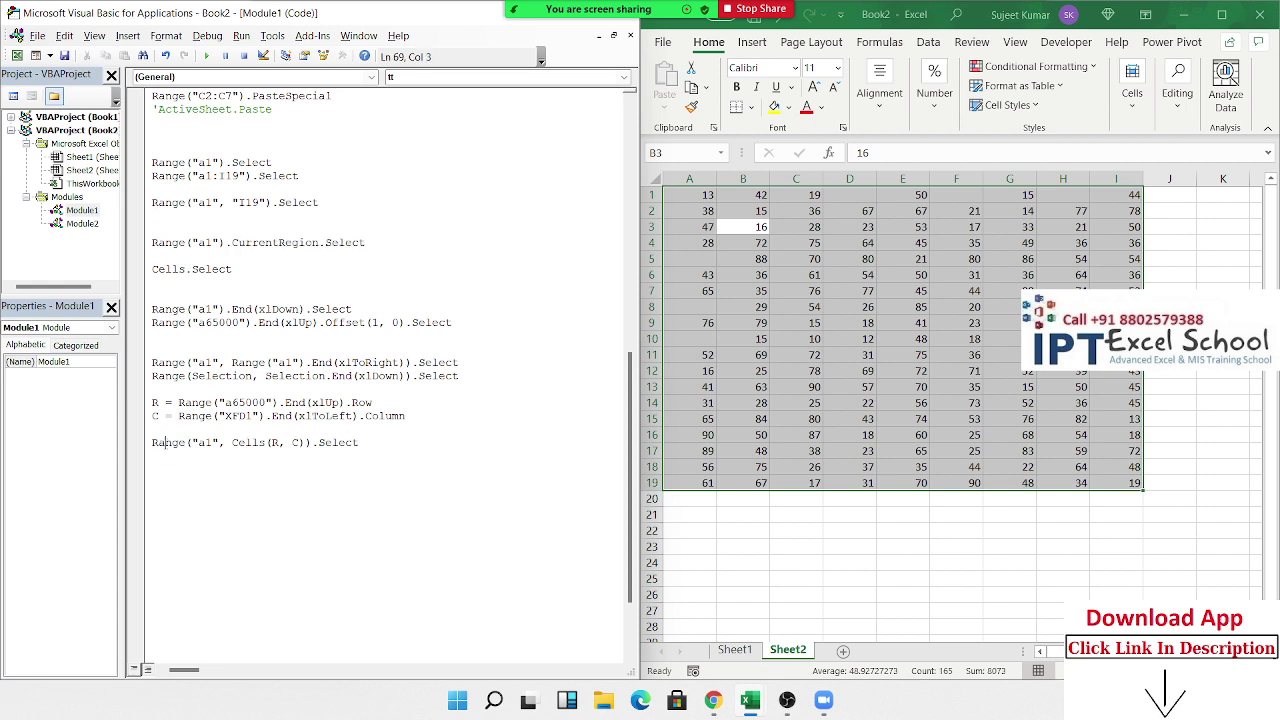
left_click(1124, 193)
left_click(712, 483)
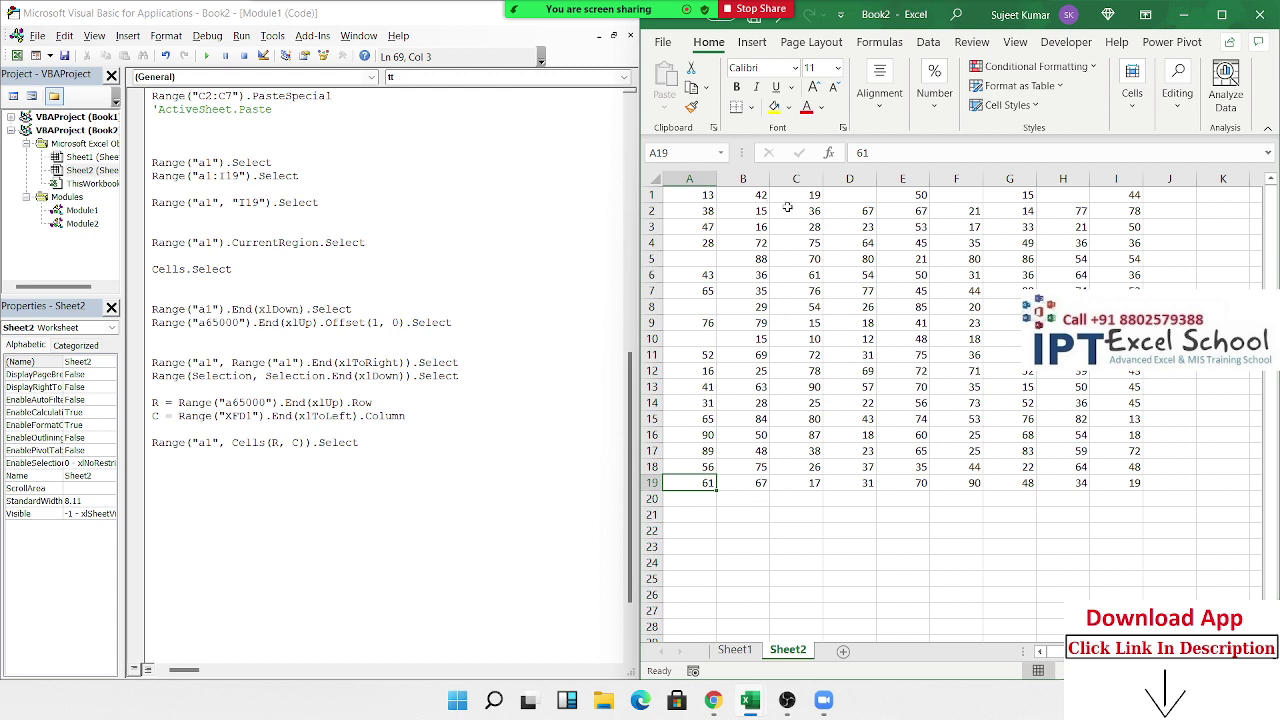
Select column B and cell B19, then row 1, ending with row 7 selected.
left_click(762, 182)
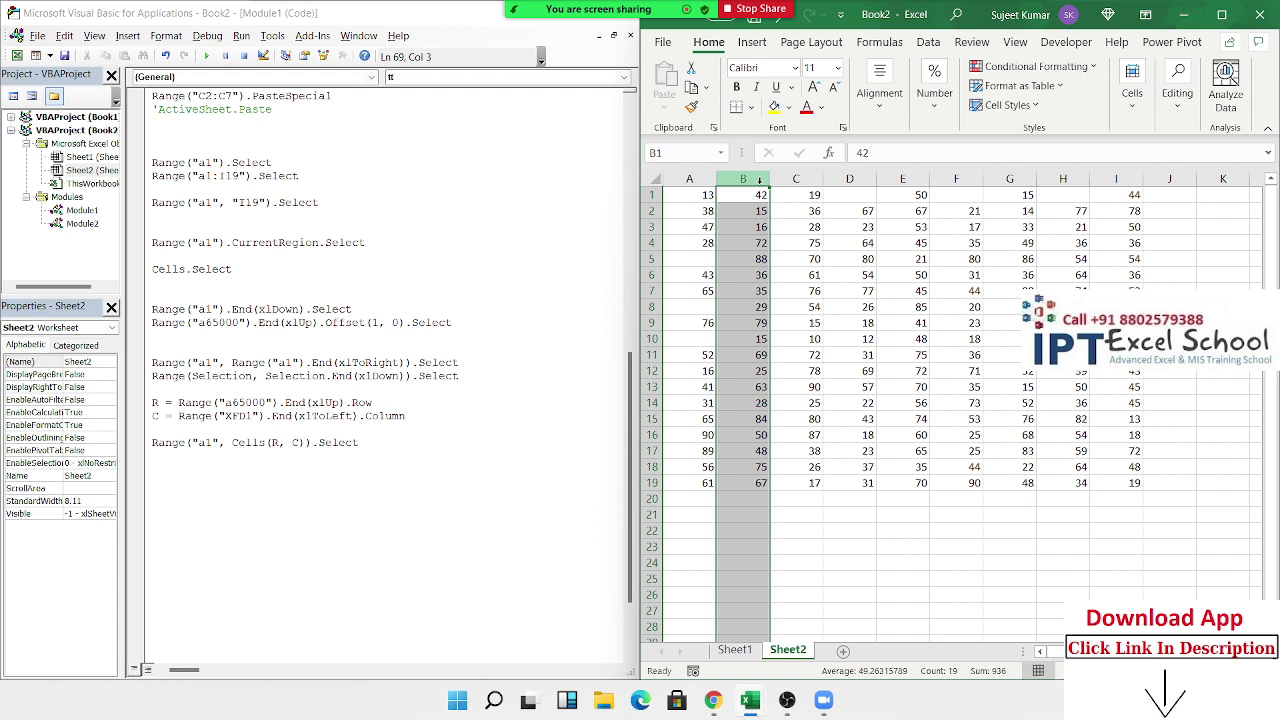
left_click(753, 482)
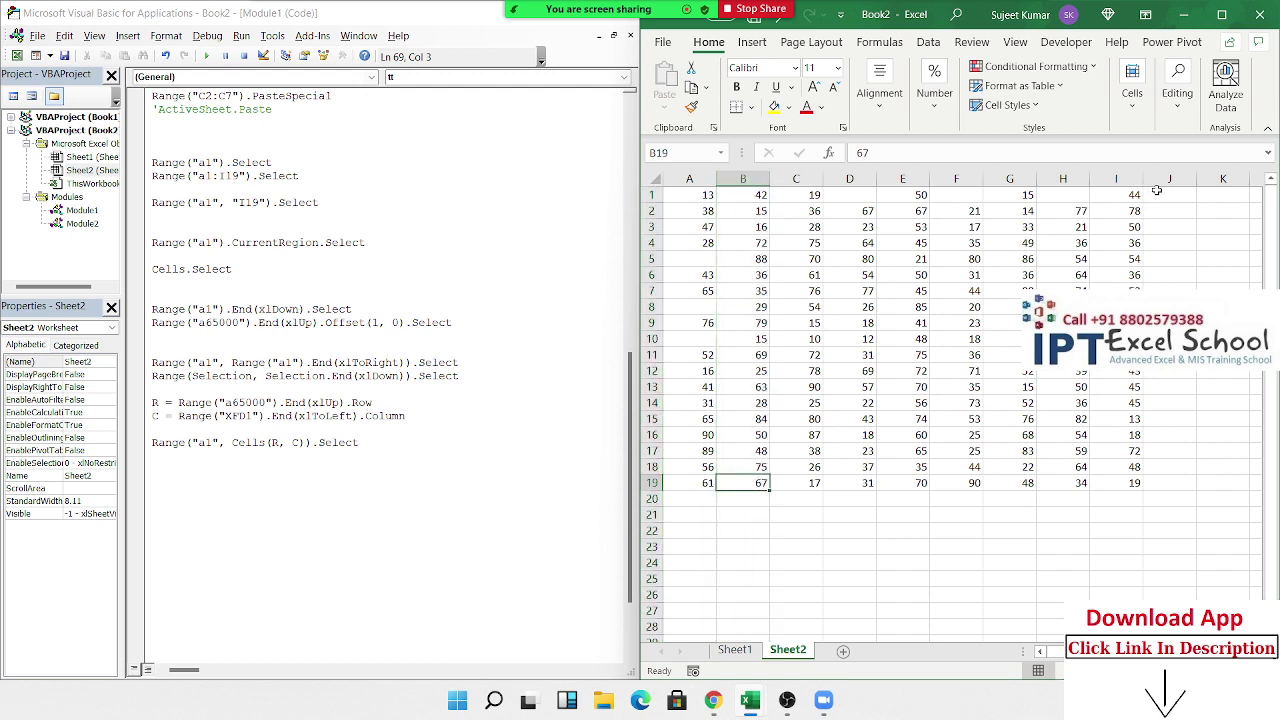
left_click(651, 194)
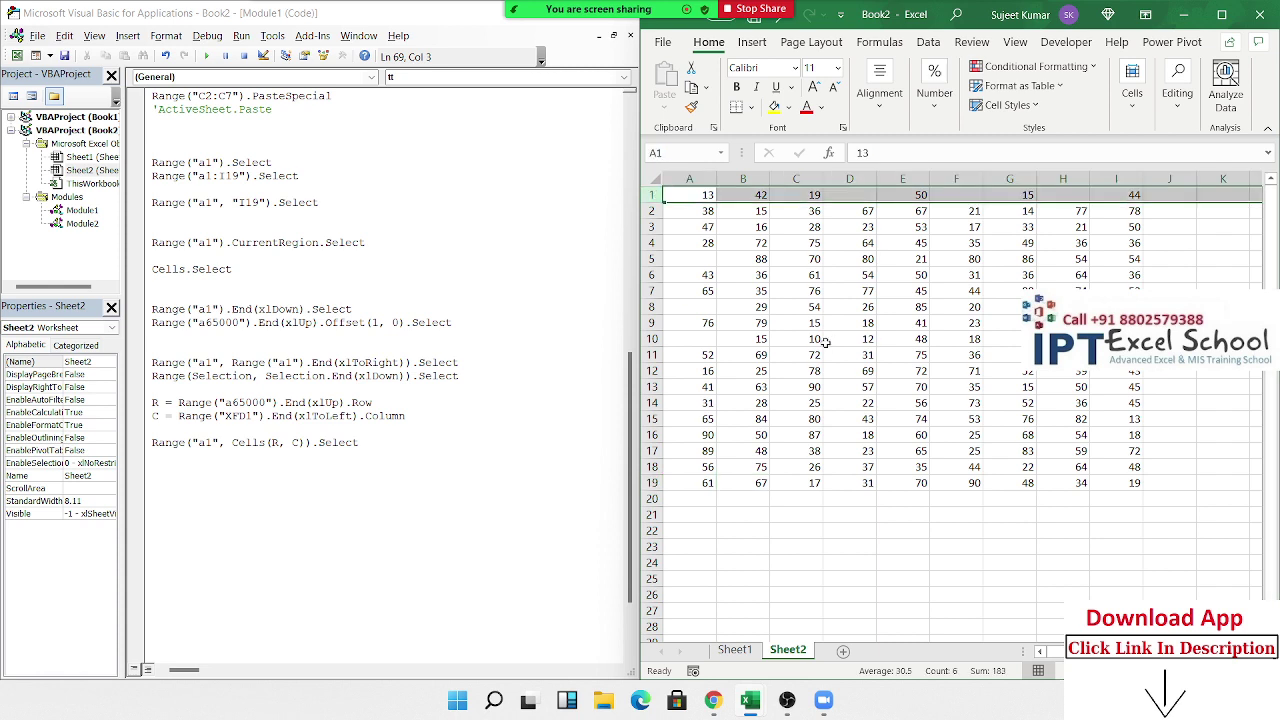
left_click(652, 290)
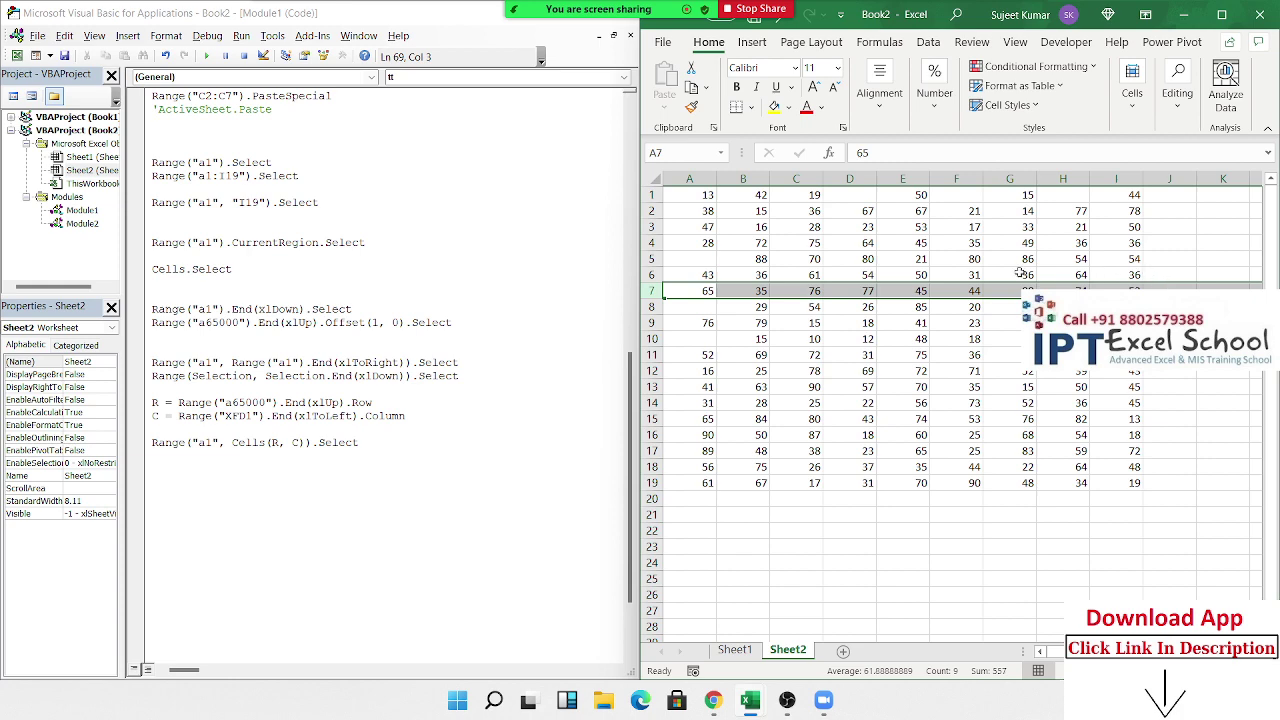
Scroll to the top of the macro module, then switch to the YouTube Studio browser window.
scroll(483, 307, "up", 3)
scroll(483, 307, "up", 6)
scroll(483, 307, "up", 5)
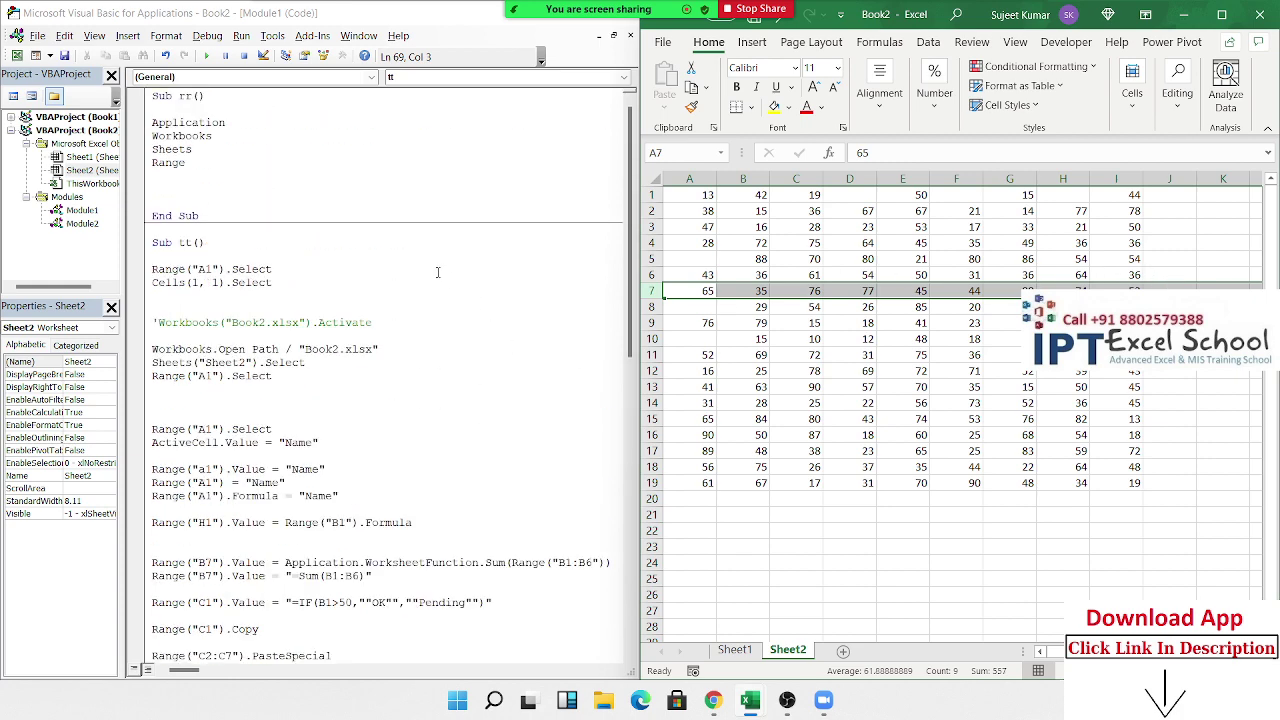
left_click(714, 700)
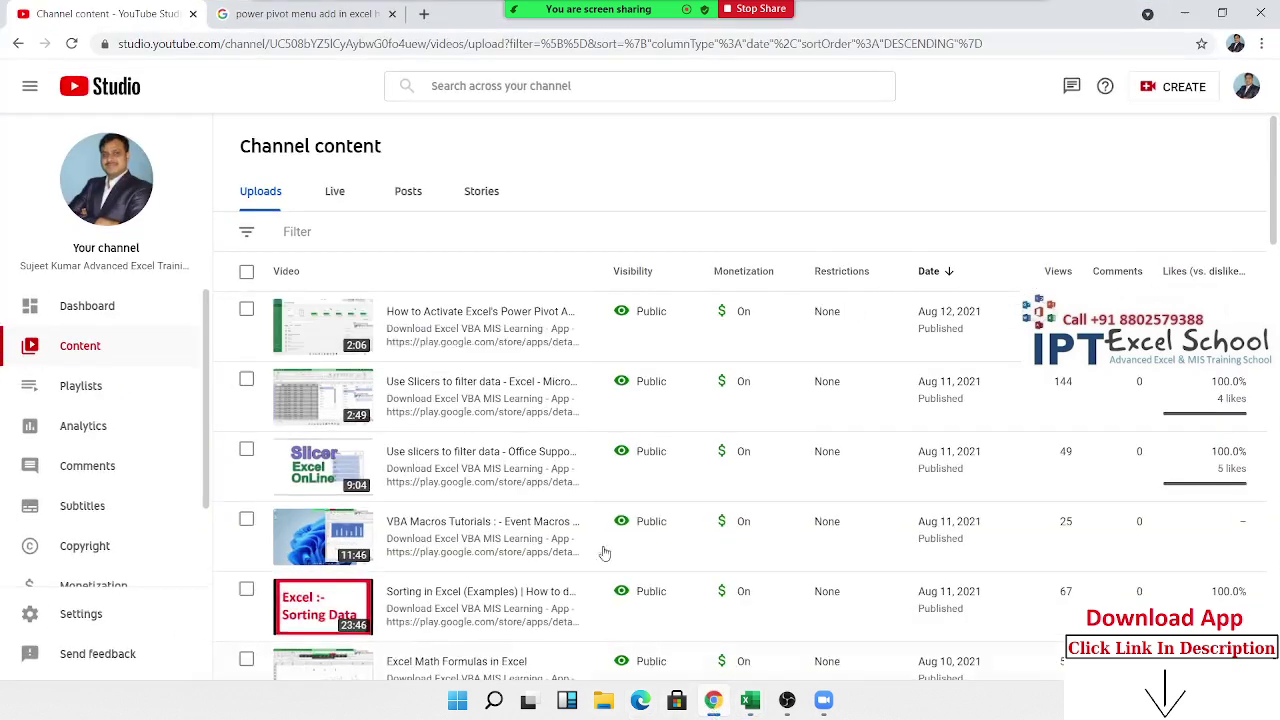
Search Google for 'FORM' in a new tab and show the image results.
left_click(424, 14)
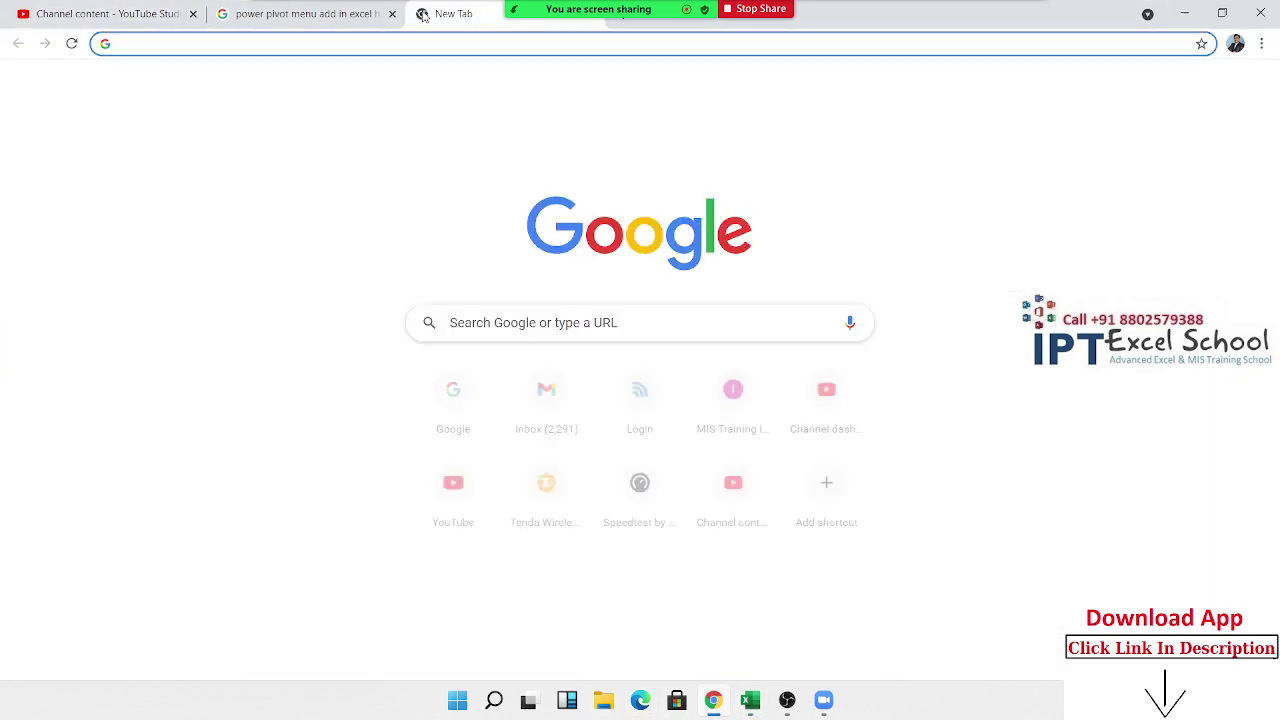
type("FO")
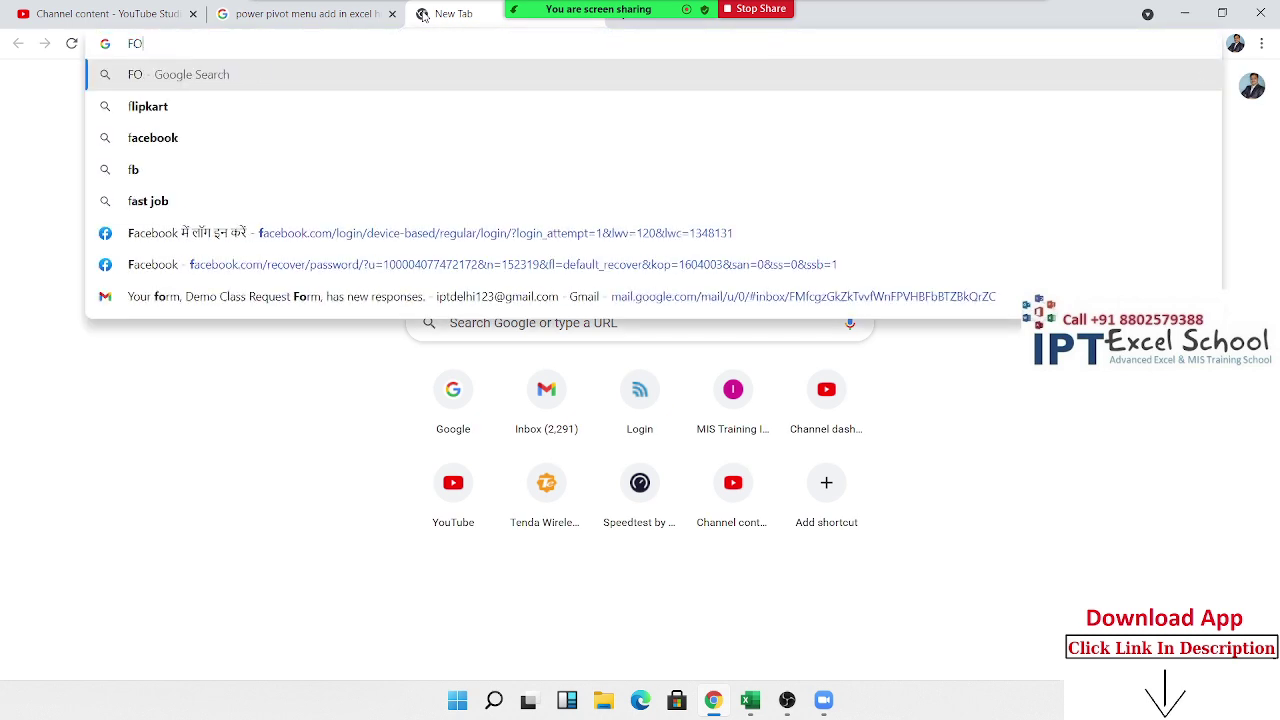
type("RM")
key("Return")
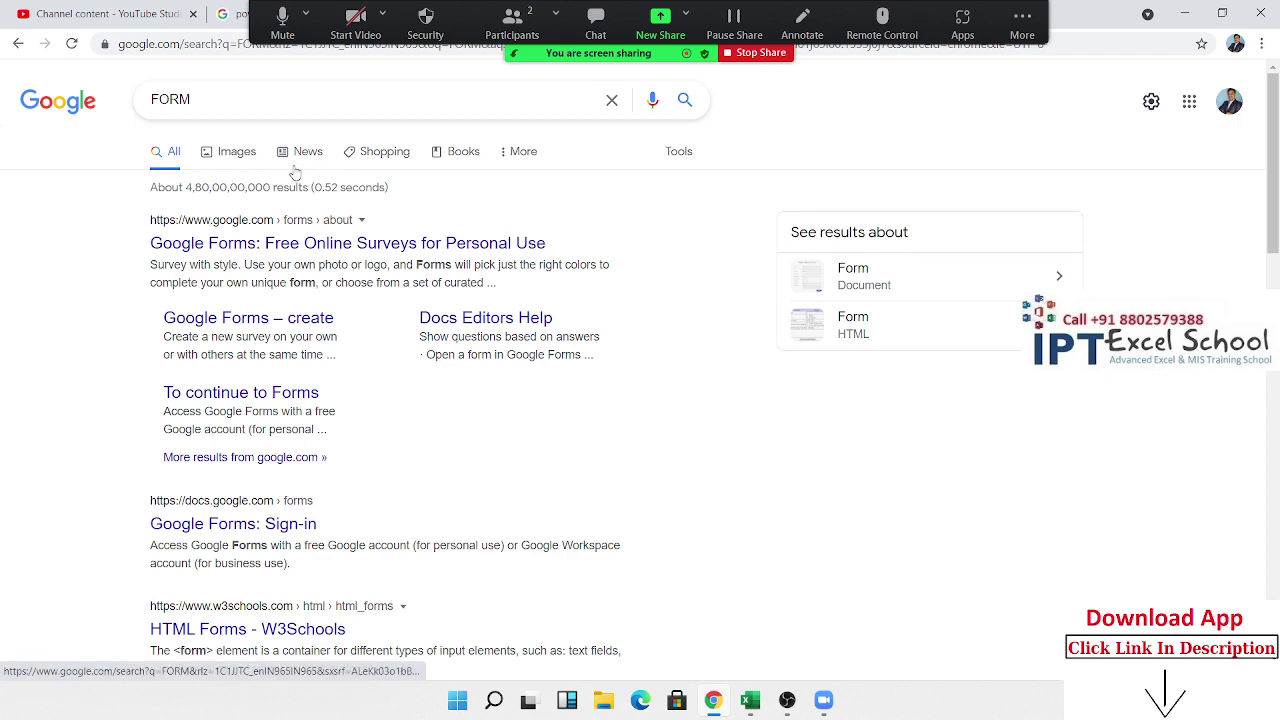
left_click(239, 162)
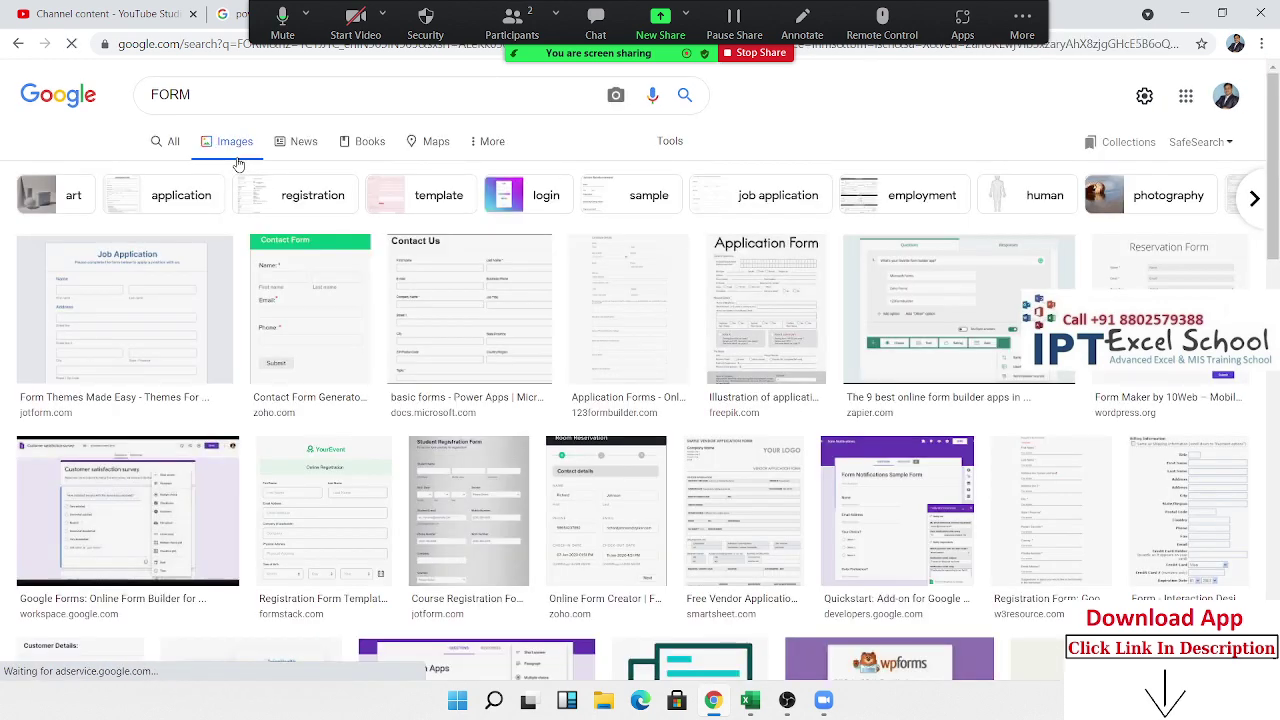
Preview the Contact Us, Student Registration and Tuition Reimbursement form examples.
left_click(539, 313)
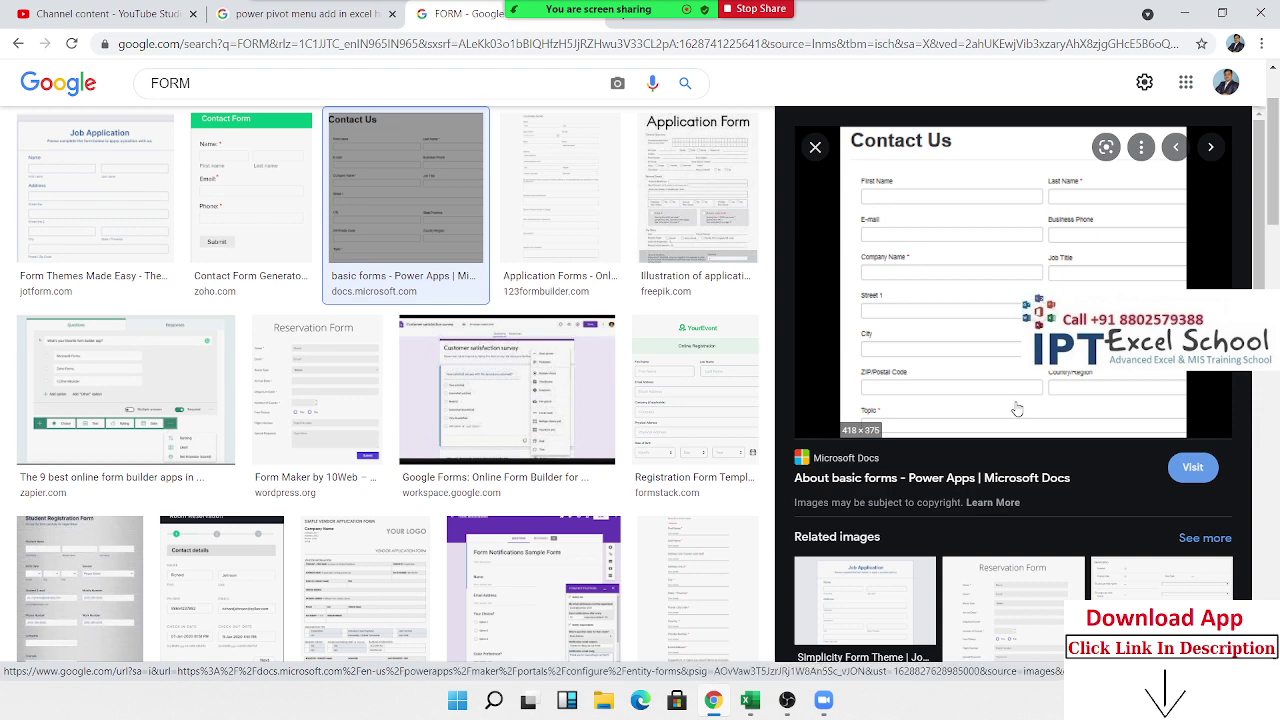
key("Escape")
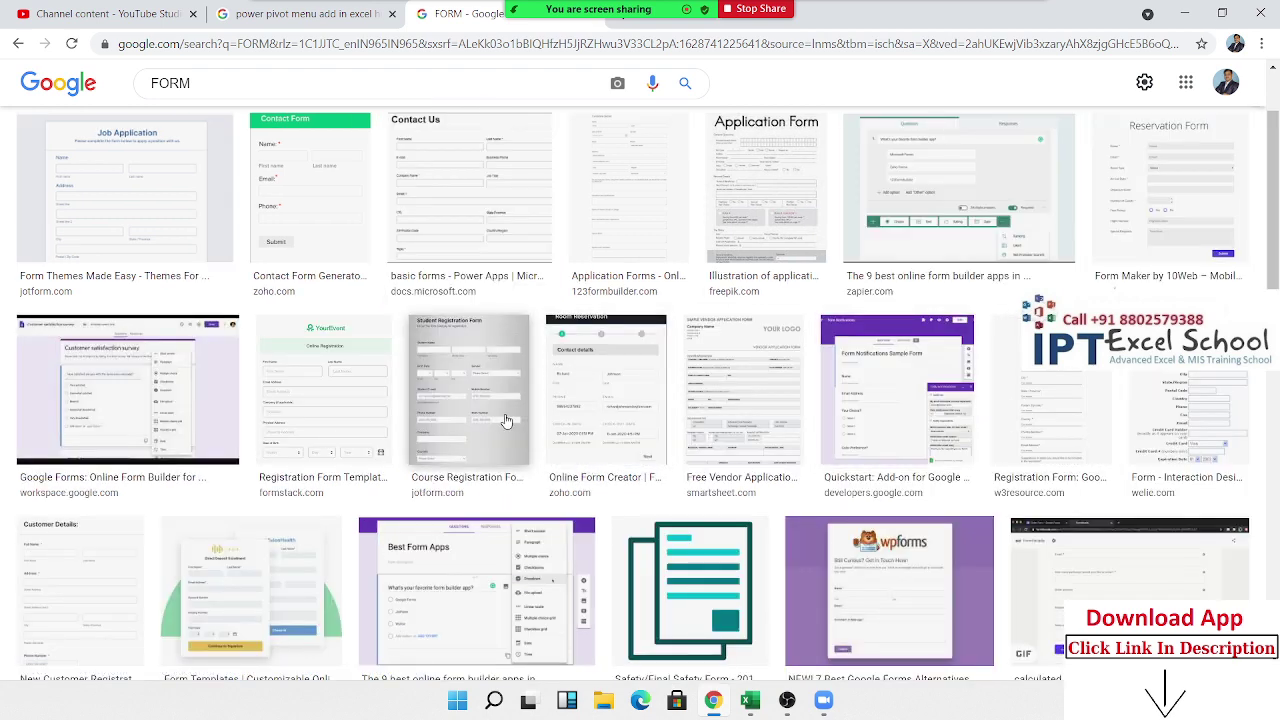
left_click(505, 418)
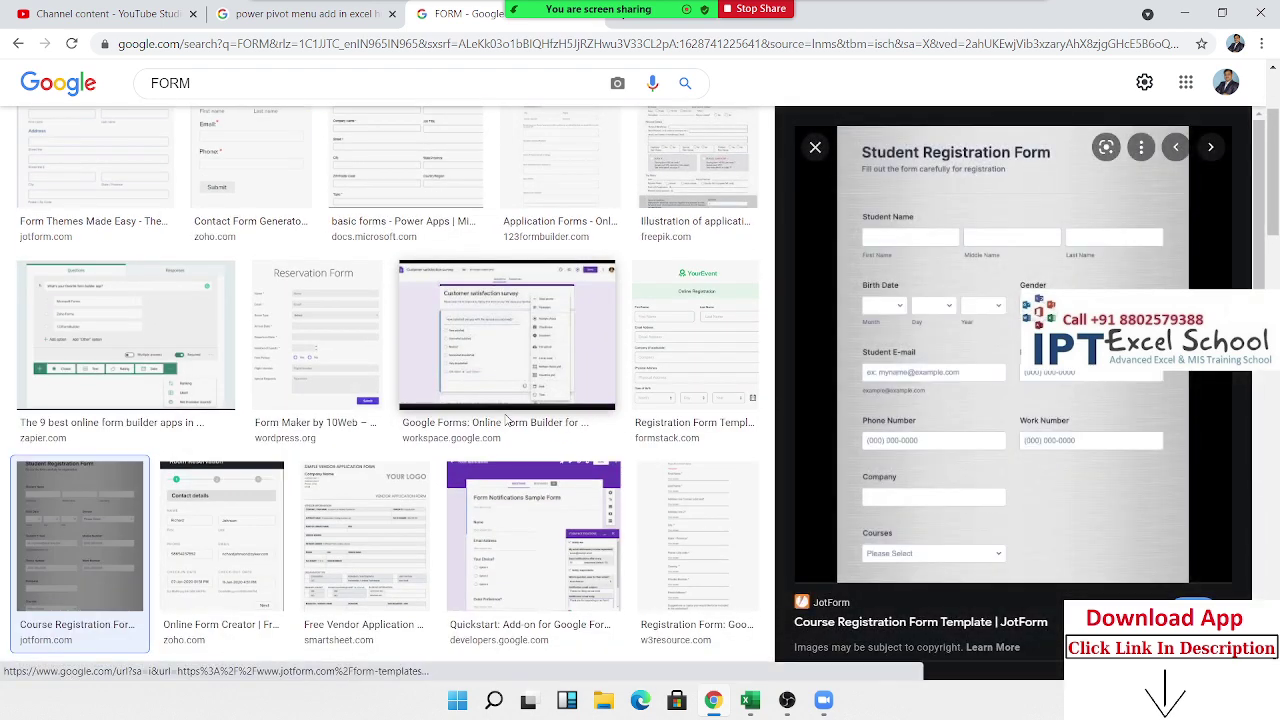
key("Escape")
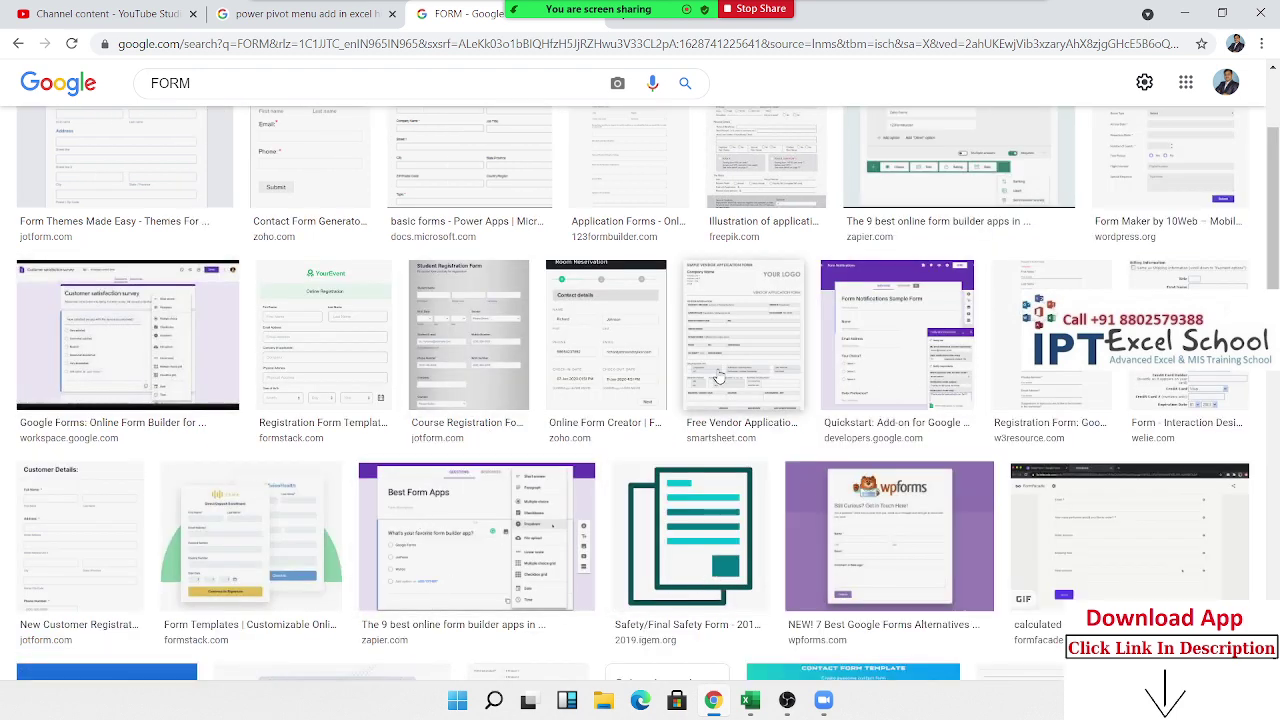
scroll(640, 410, "down", 2)
scroll(480, 440, "down", 1)
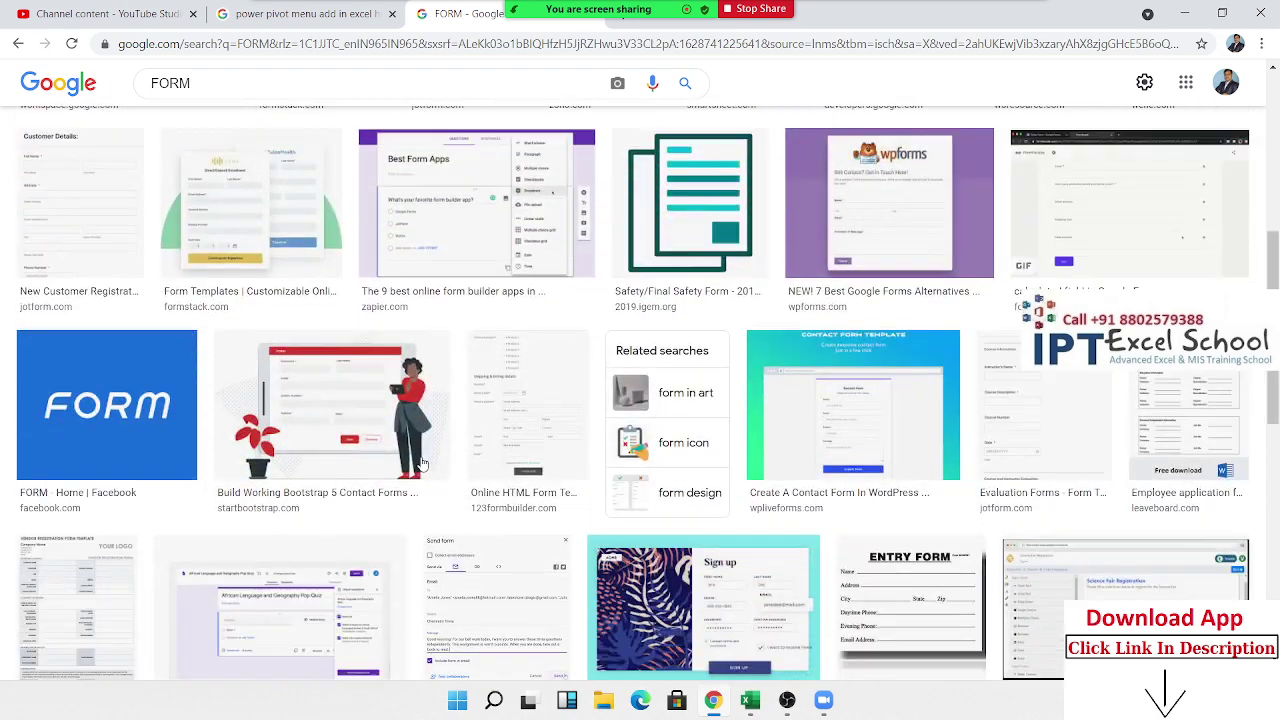
scroll(422, 465, "down", 2)
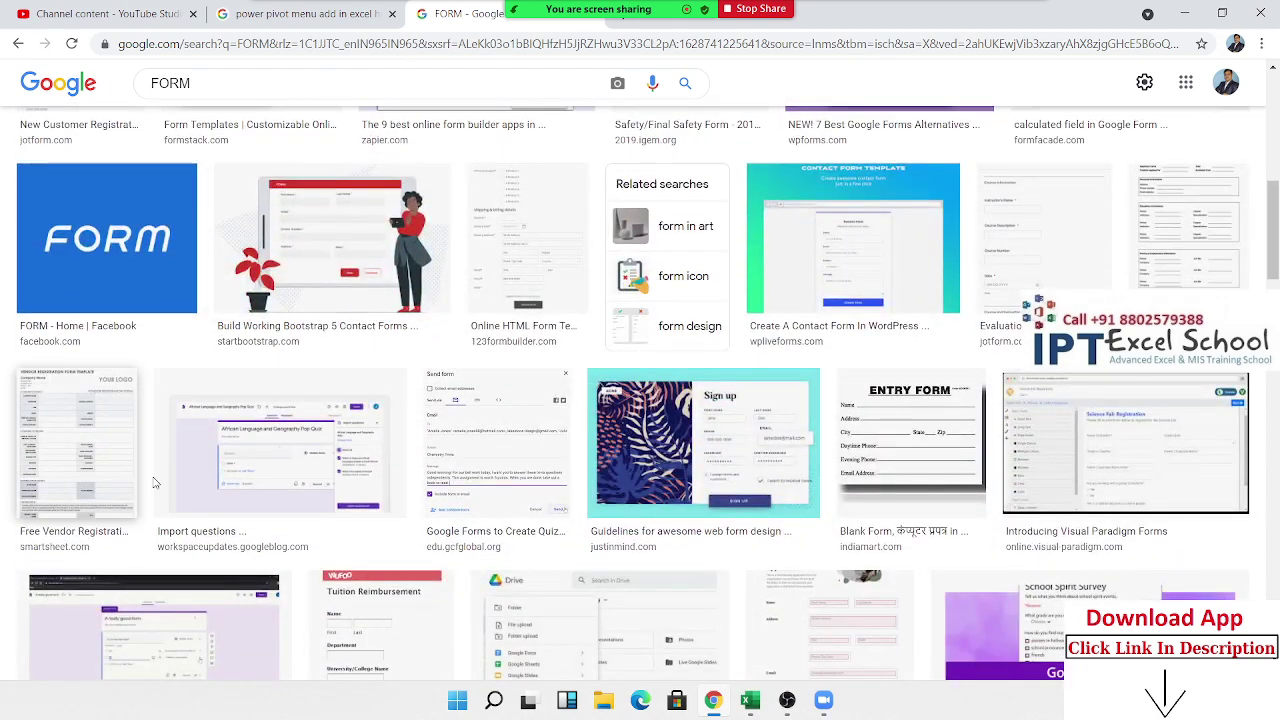
scroll(932, 511, "down", 1)
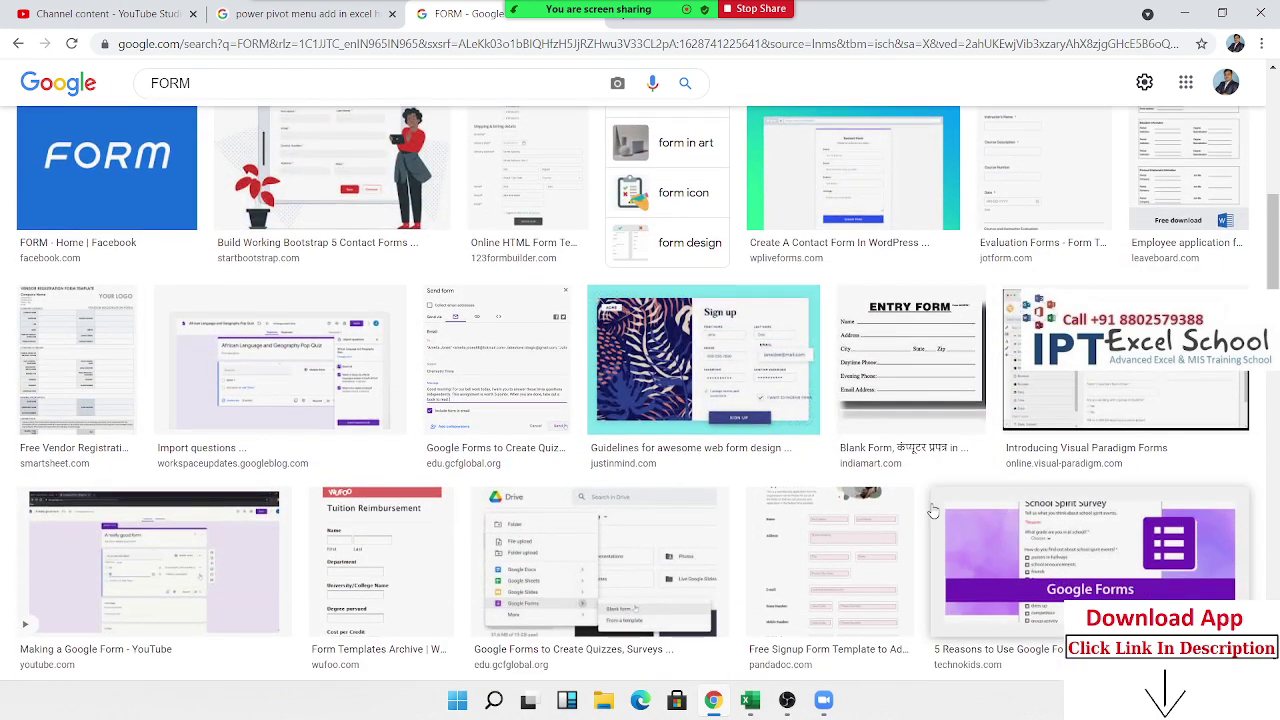
scroll(560, 540, "down", 1)
left_click(415, 530)
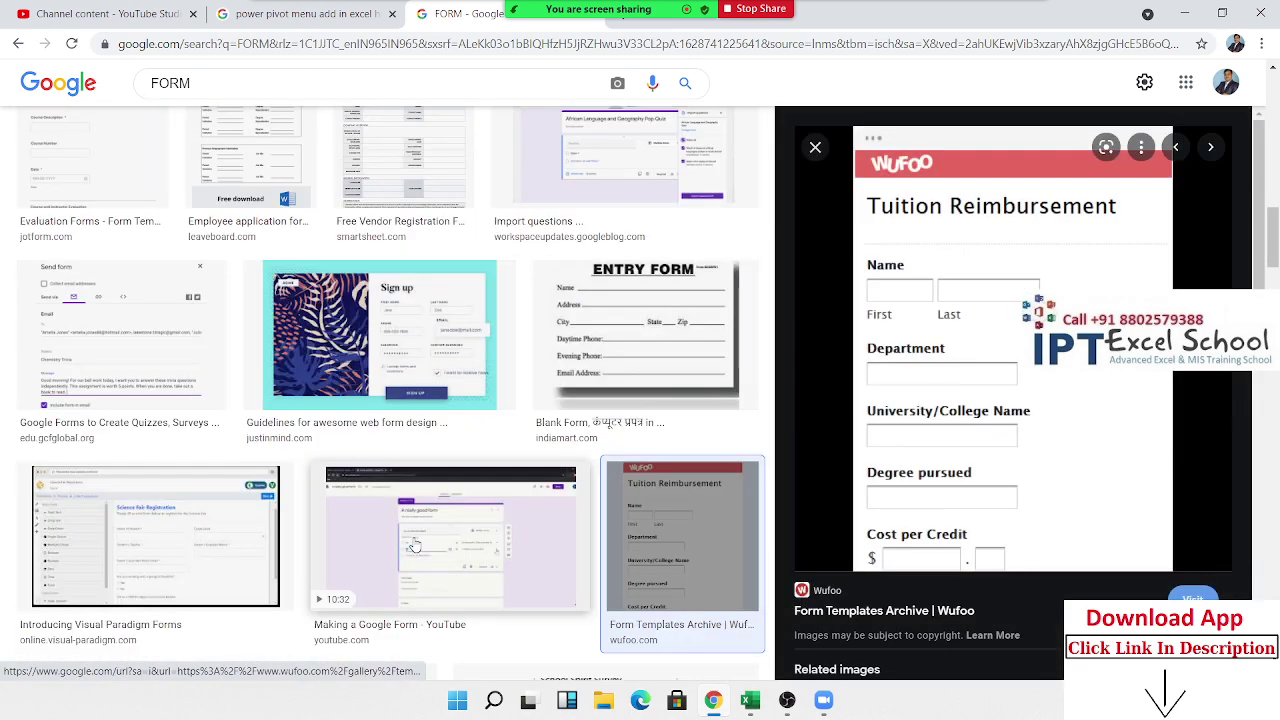
key("Escape")
Place Excel beside the browser and add a new sheet named fORM.
key("alt+Tab")
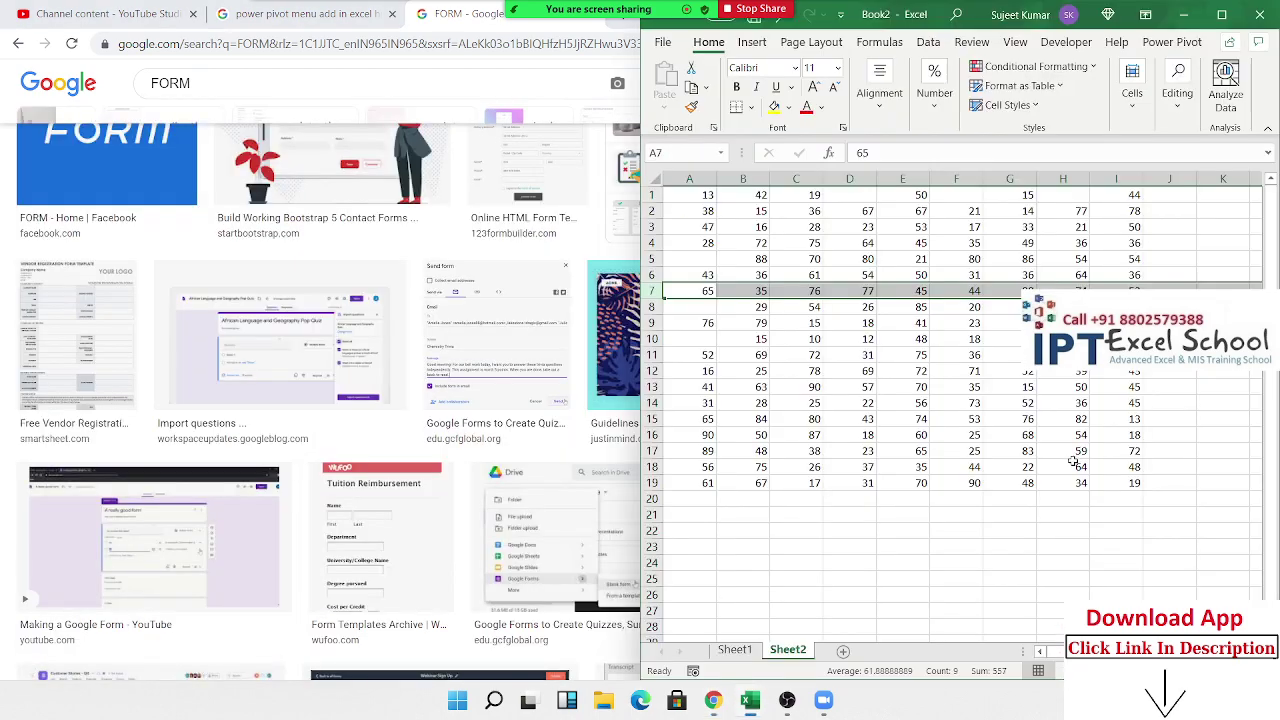
key("alt+Tab")
key("alt+Tab")
left_click(843, 651)
double_click(840, 650)
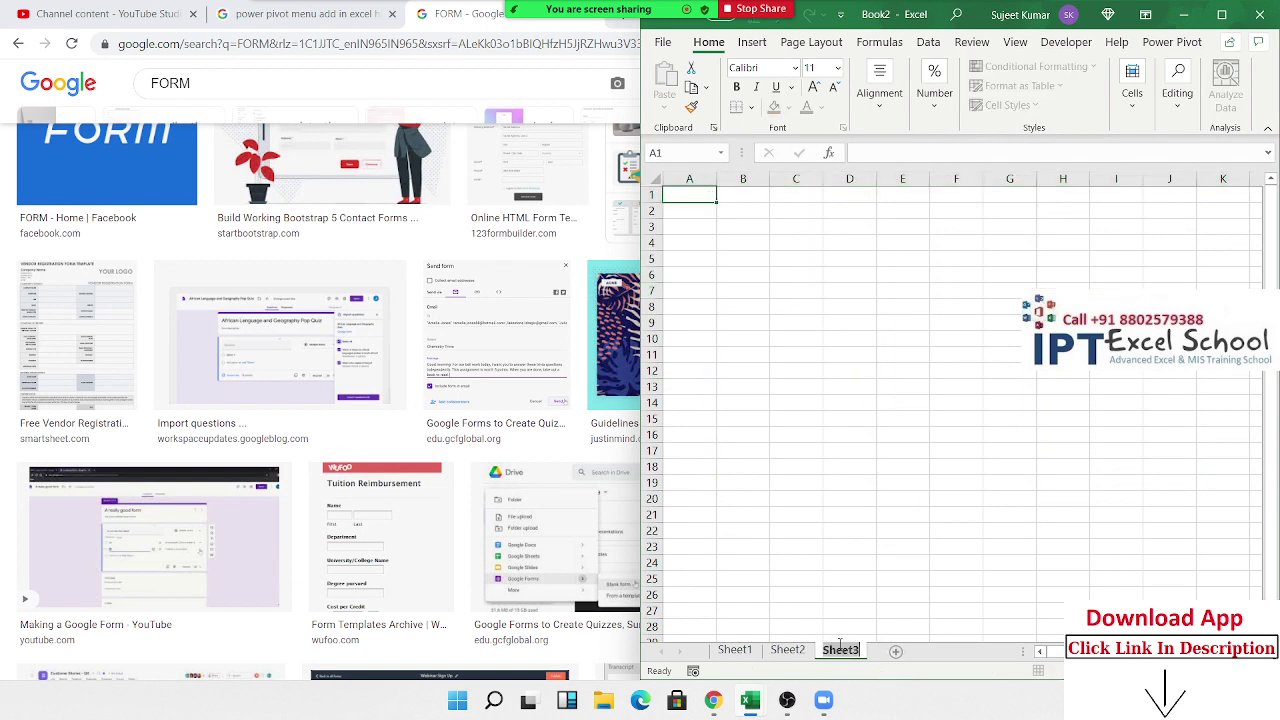
type("FORM")
left_click(903, 579)
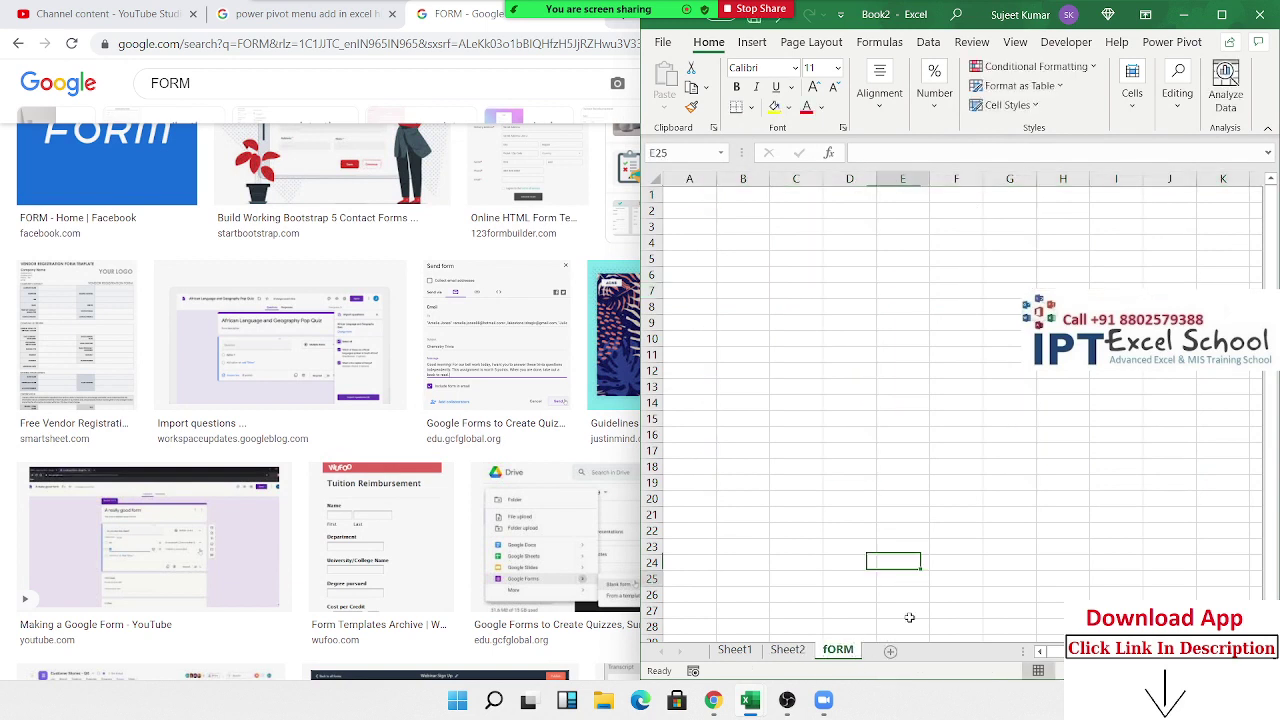
Add another blank sheet and name it dATA.
left_click(890, 651)
double_click(888, 650)
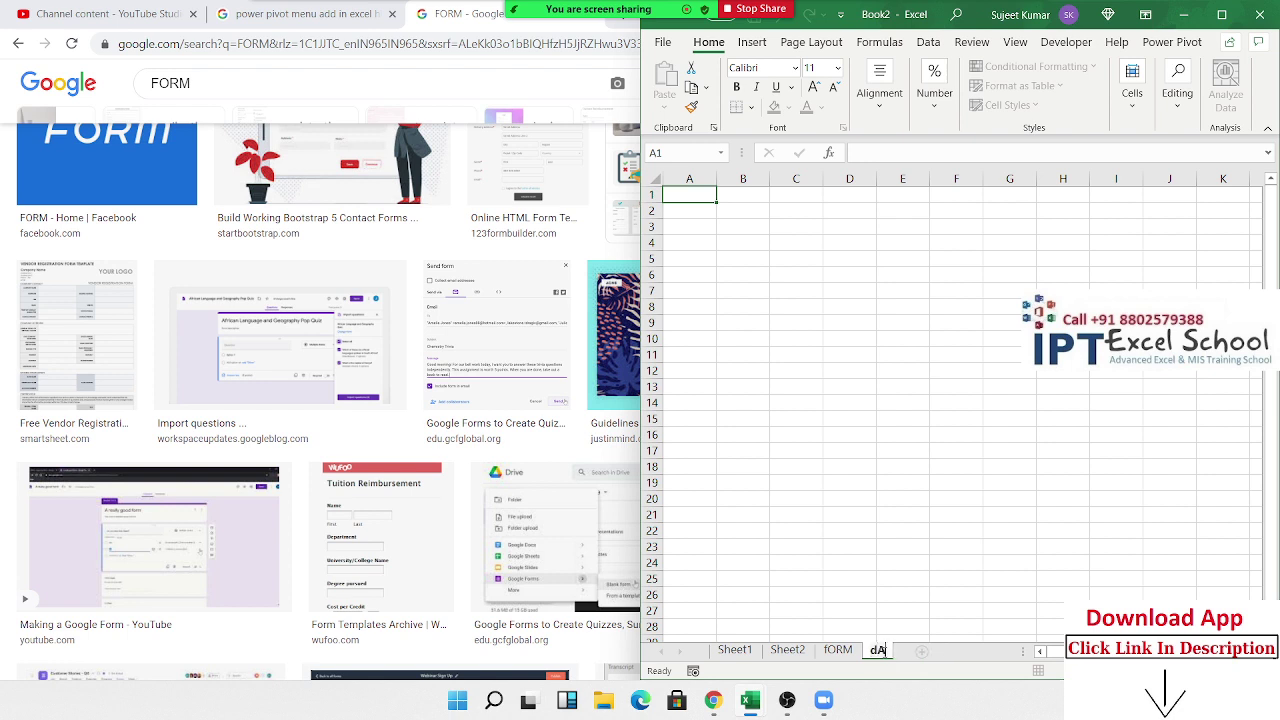
type("dATA")
left_click(903, 594)
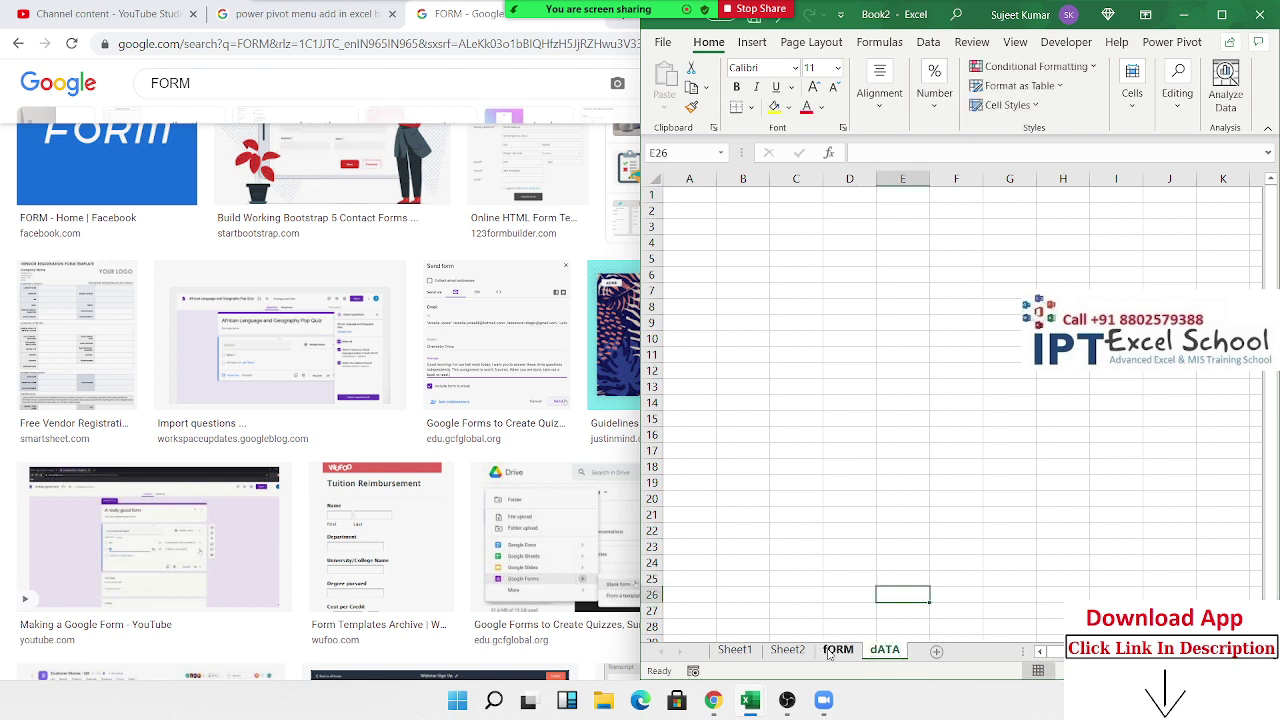
Check the fORM sheet, then select rows 2 and 5 on the dATA sheet.
left_click(837, 650)
left_click(904, 516)
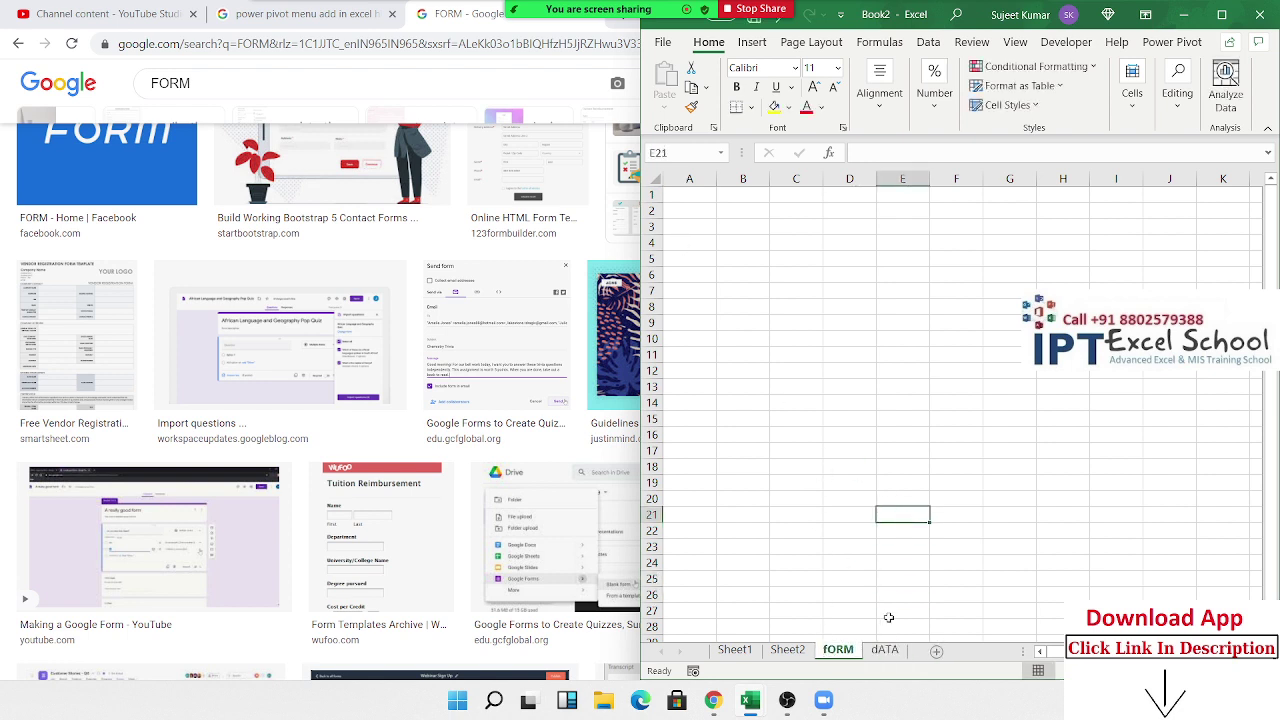
left_click(885, 650)
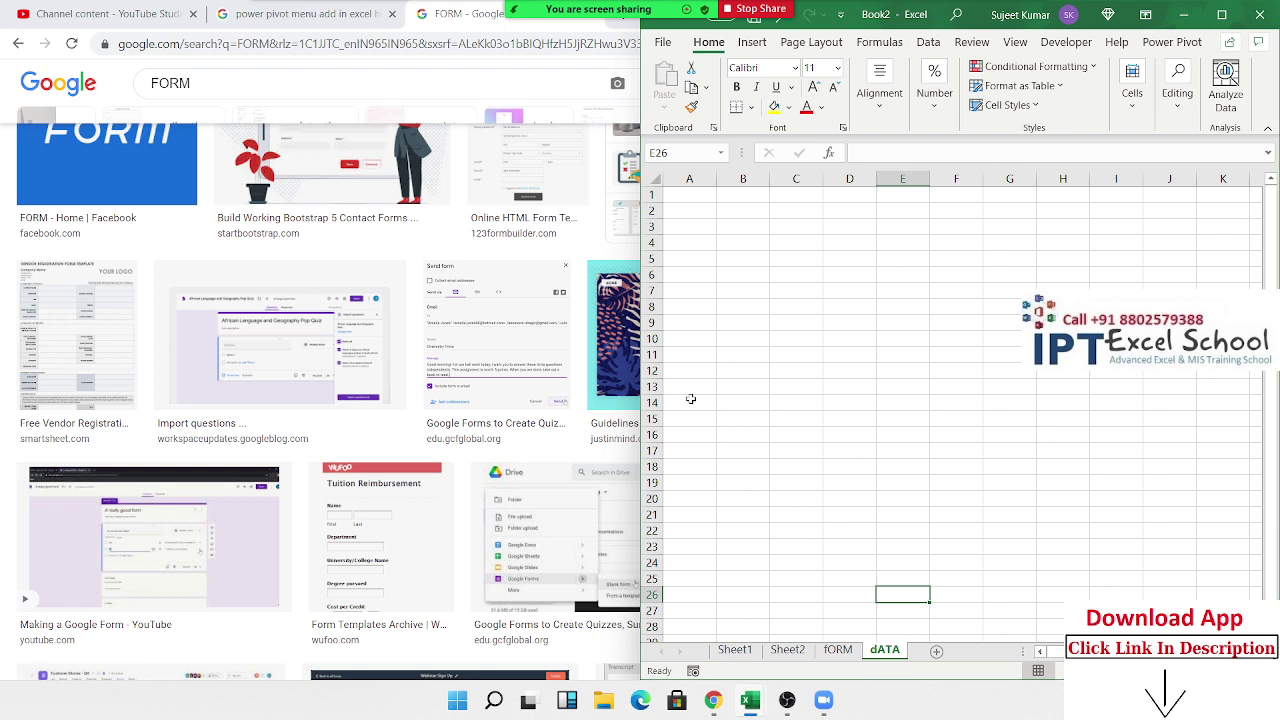
left_click(651, 211)
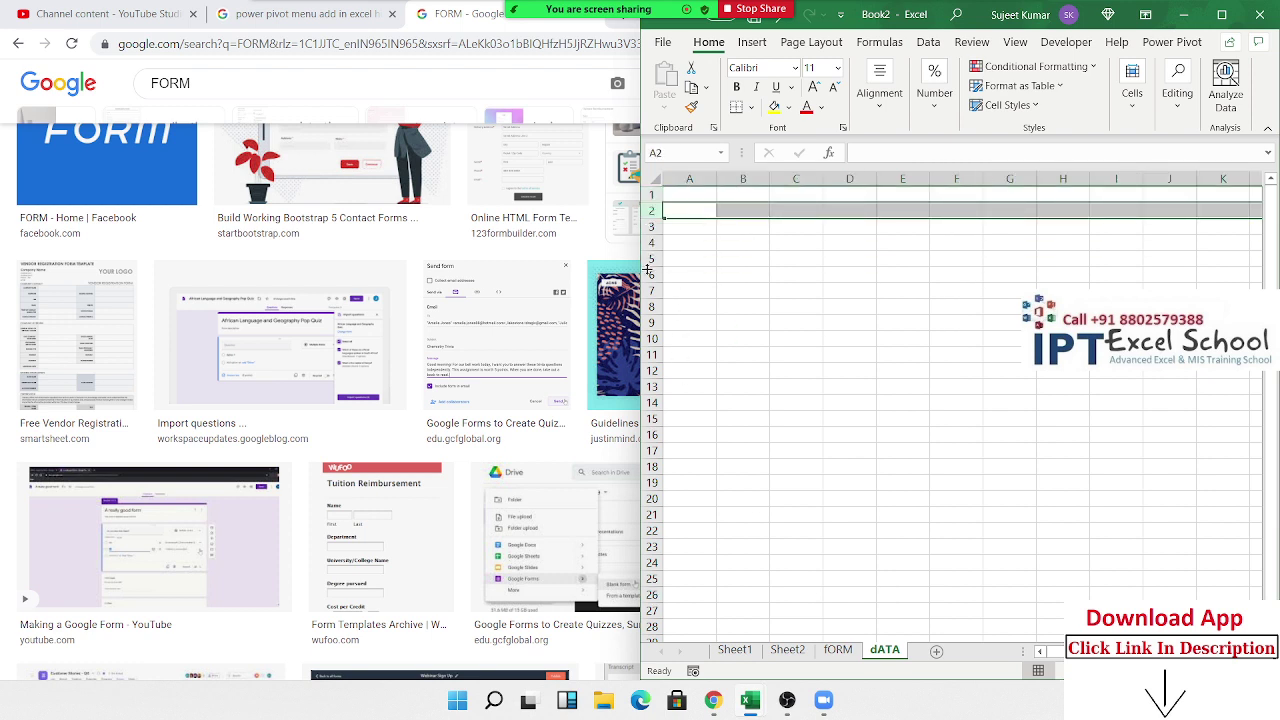
left_click(650, 259)
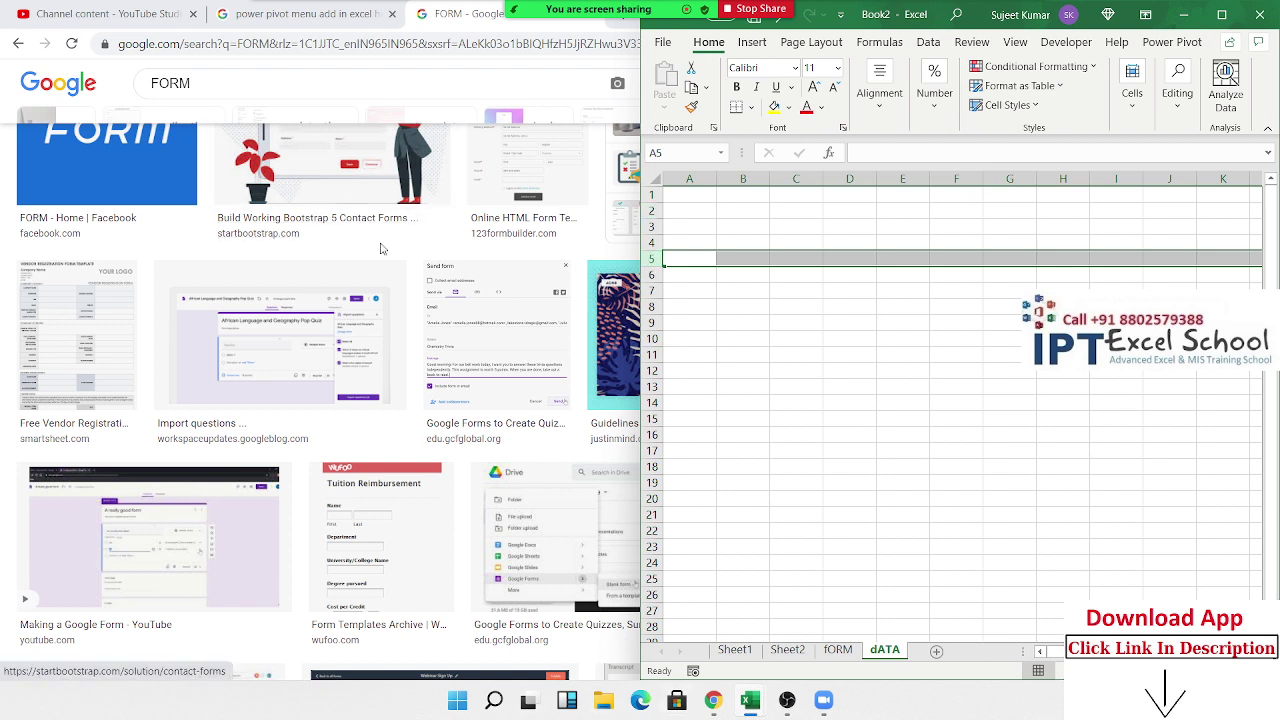
Maximize Chrome, return to the top of the FORM images, and preview the Zoho Contact Form.
key("super+Up")
scroll(557, 384, "up", 3)
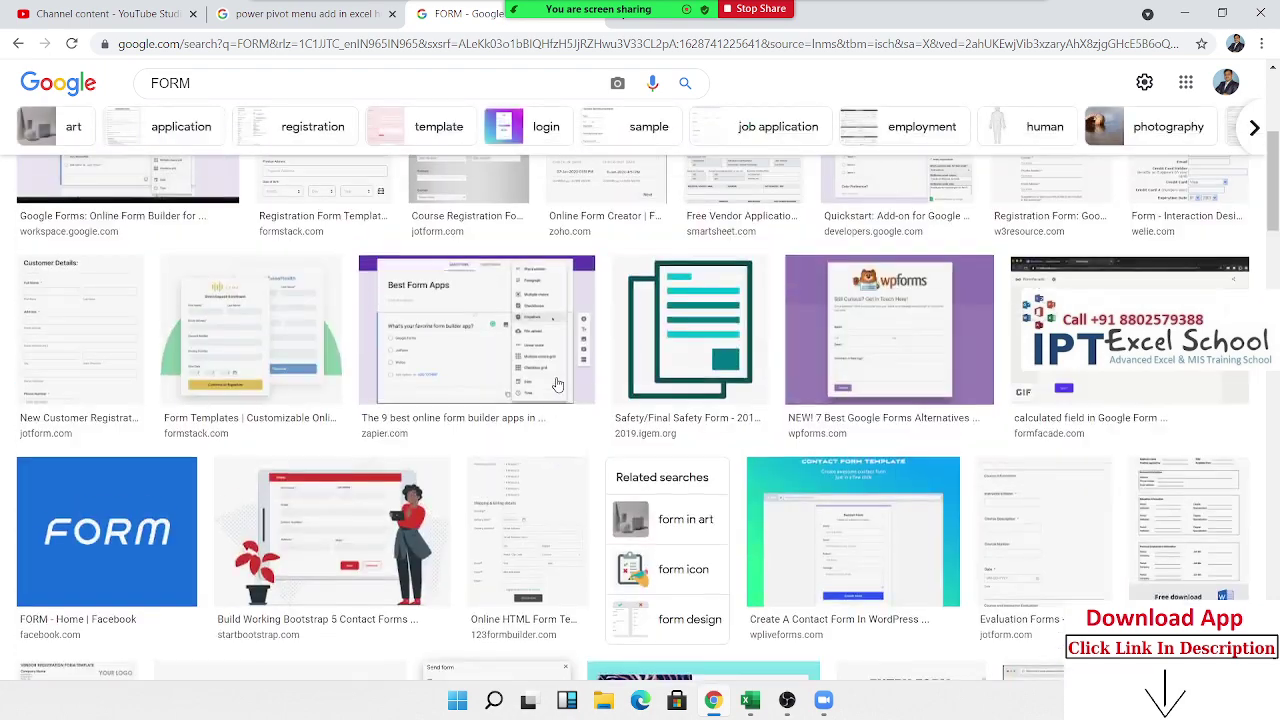
scroll(557, 384, "down", 1)
scroll(557, 386, "up", 3)
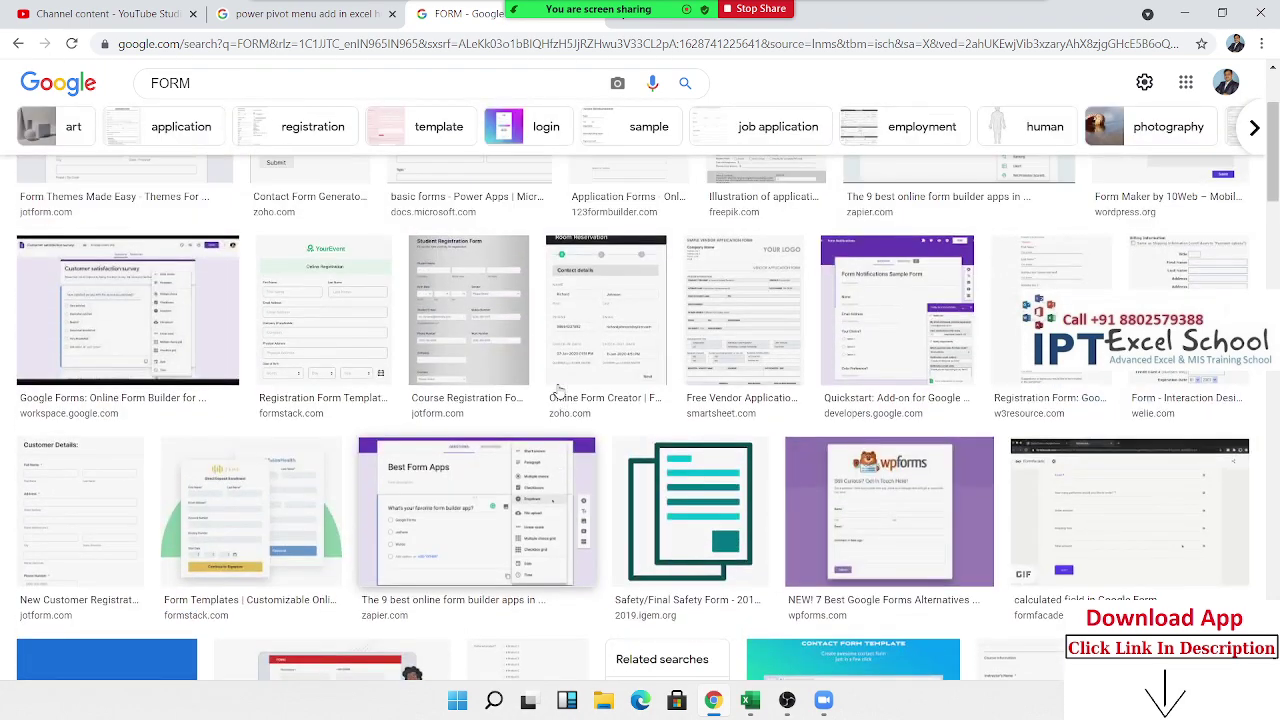
scroll(557, 390, "up", 2)
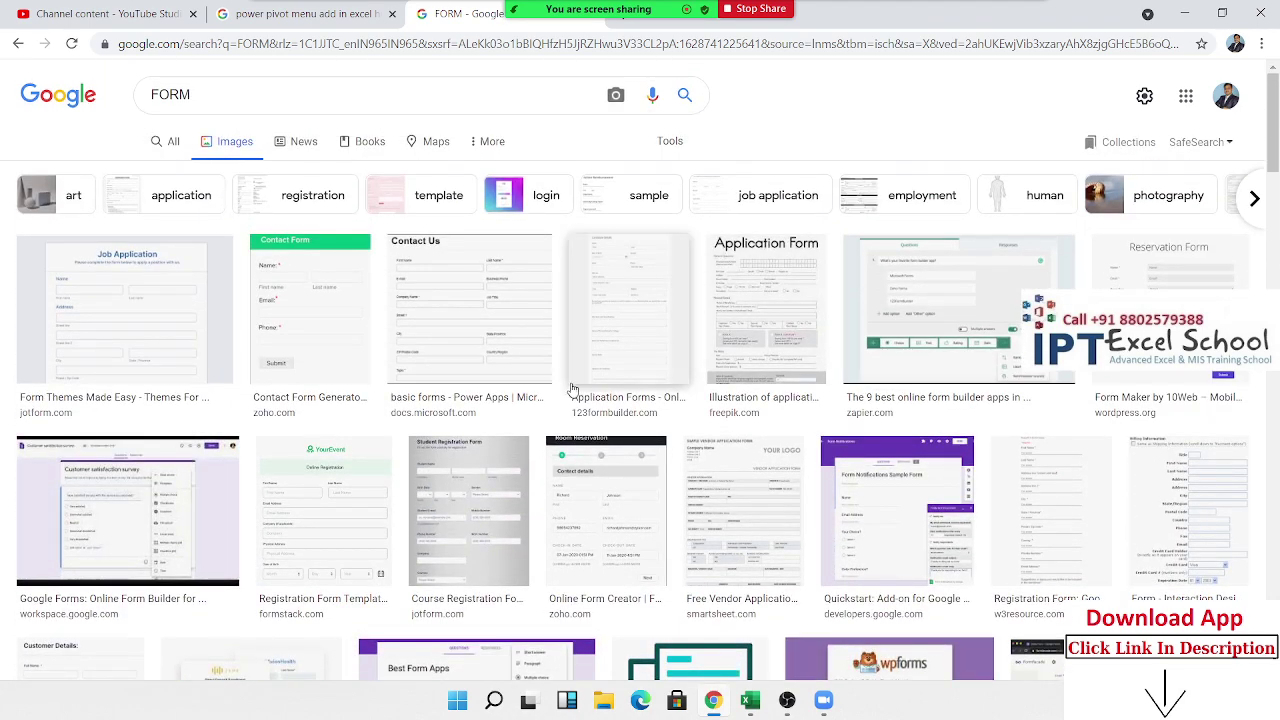
left_click(316, 265)
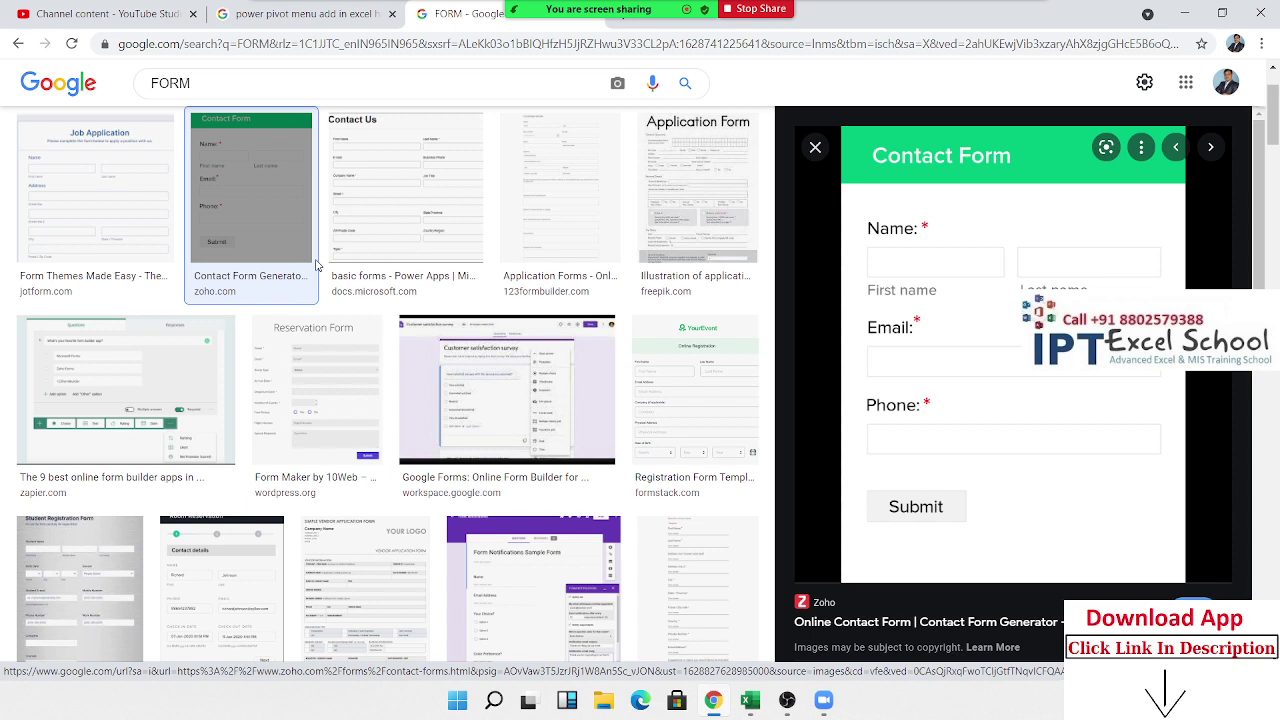
left_click(316, 265)
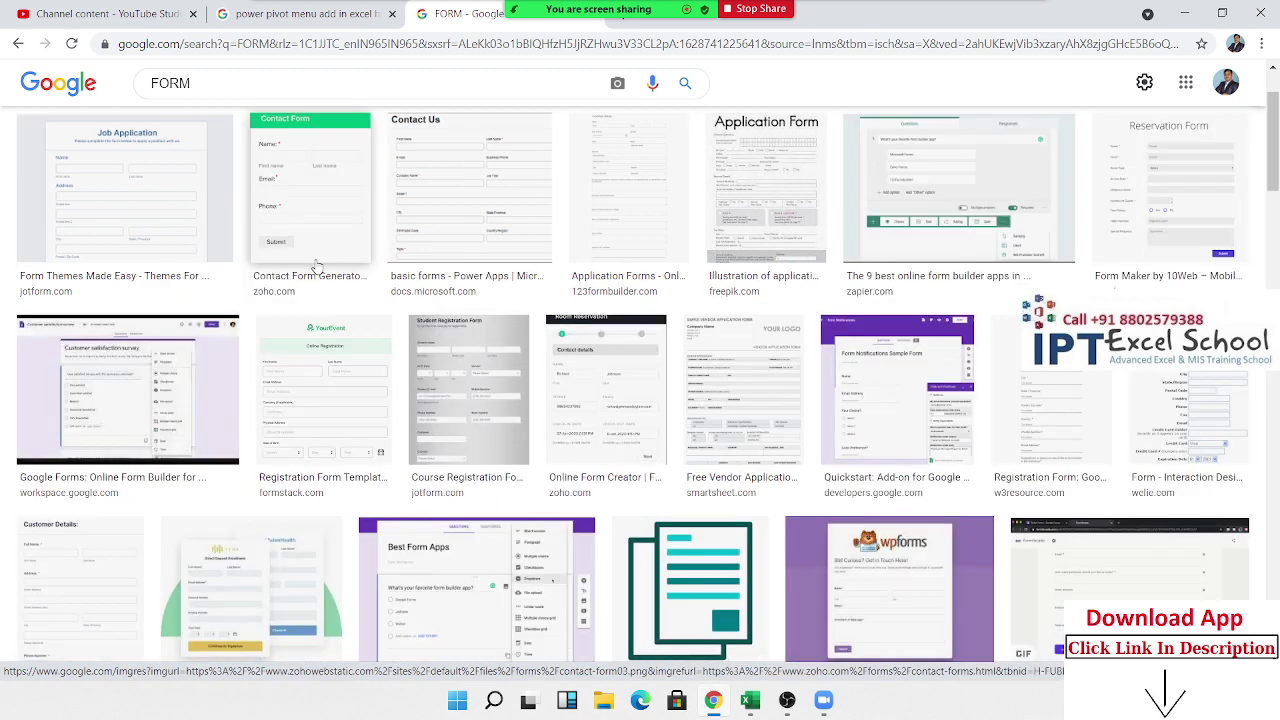